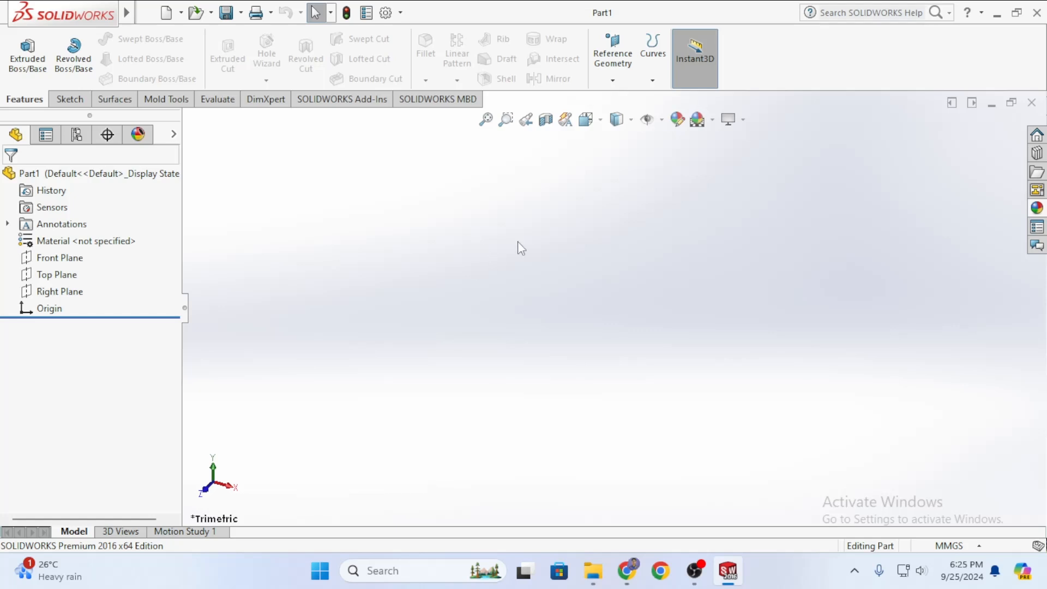
Start a new sketch on the Top Plane, abandoning a first corner rectangle.
{"action": "left_click", "coordinate": [52, 274]}
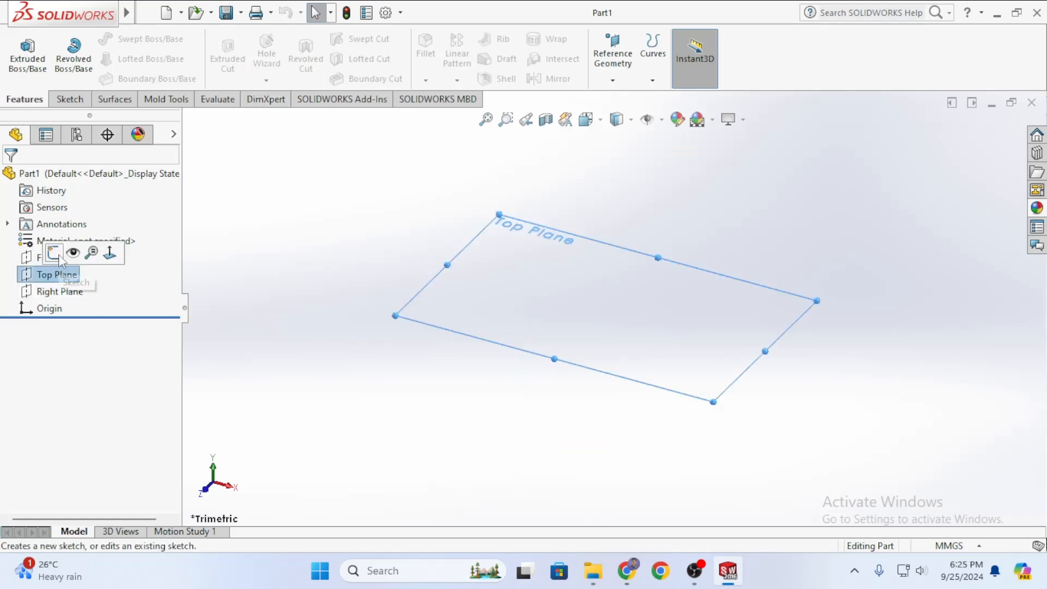
{"action": "left_click", "coordinate": [59, 256]}
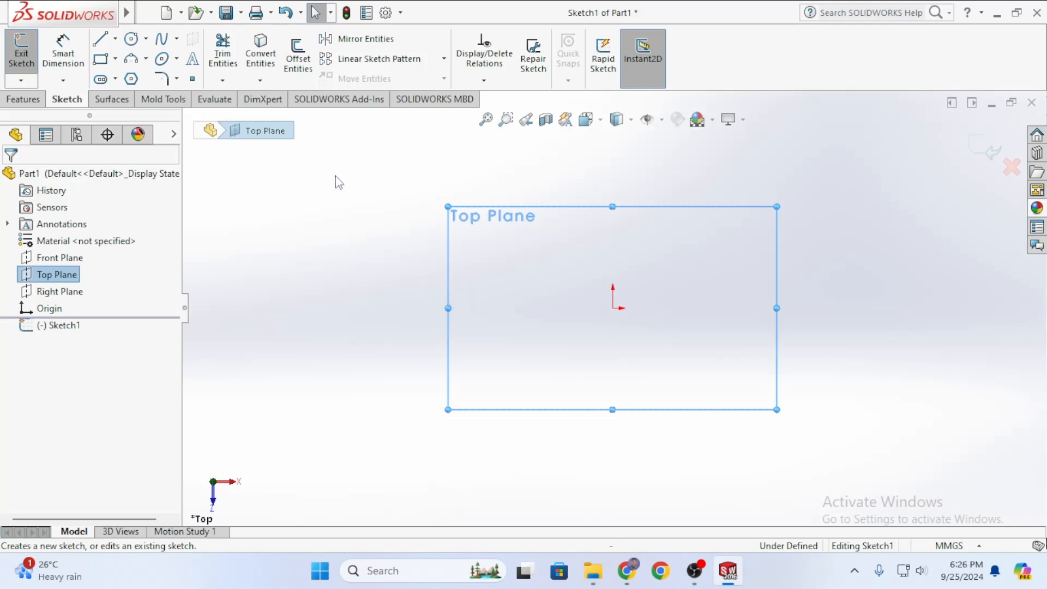
{"action": "left_click", "coordinate": [101, 58]}
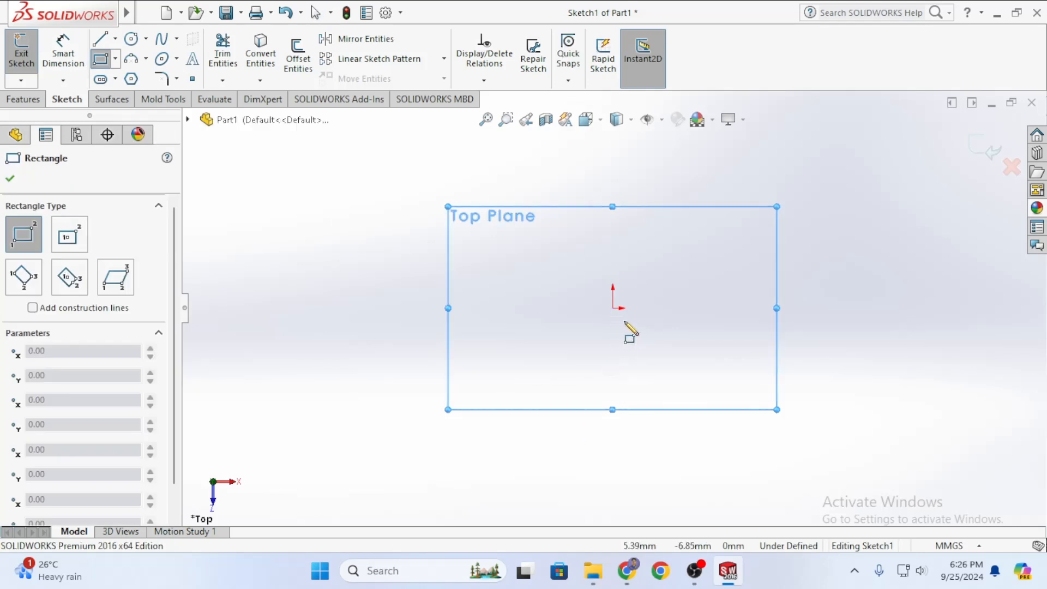
{"action": "left_click", "coordinate": [613, 308]}
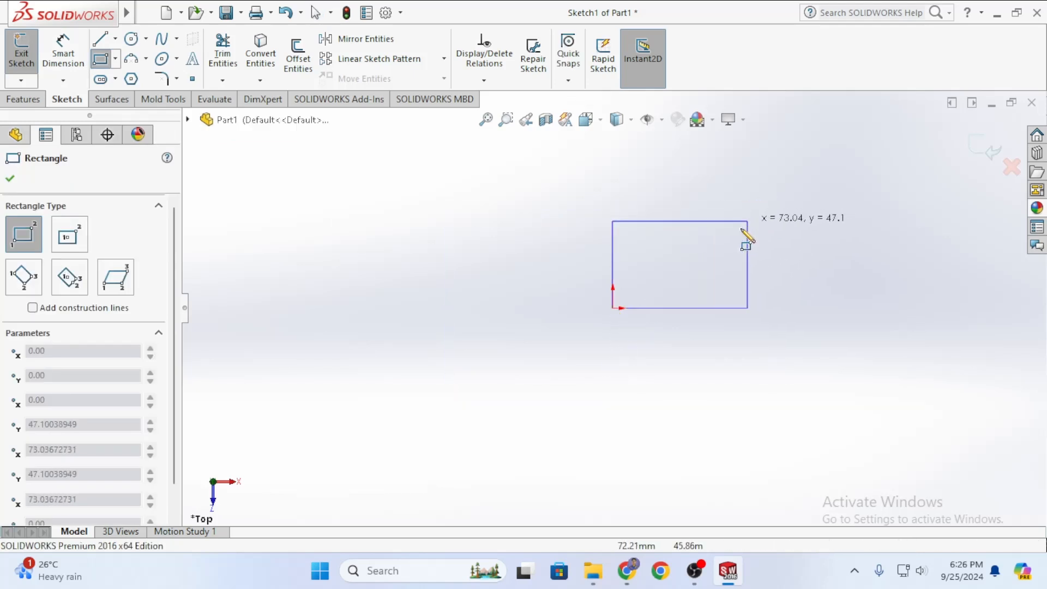
{"action": "key", "text": "Escape"}
Draw a center rectangle centred on the origin out to a corner point.
{"action": "left_click", "coordinate": [115, 59]}
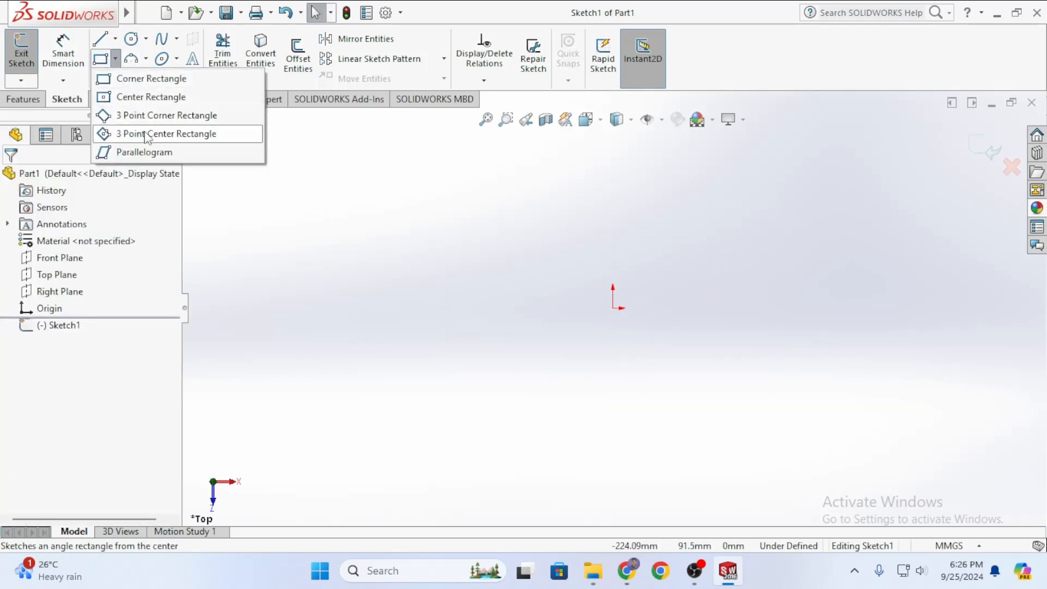
{"action": "left_click", "coordinate": [150, 97]}
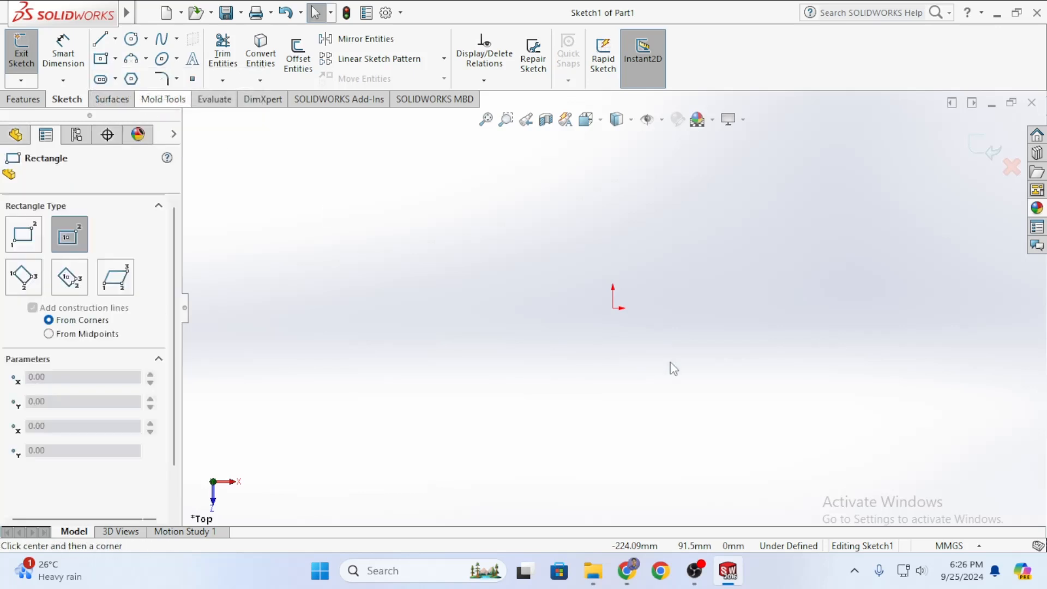
{"action": "left_click", "coordinate": [614, 308]}
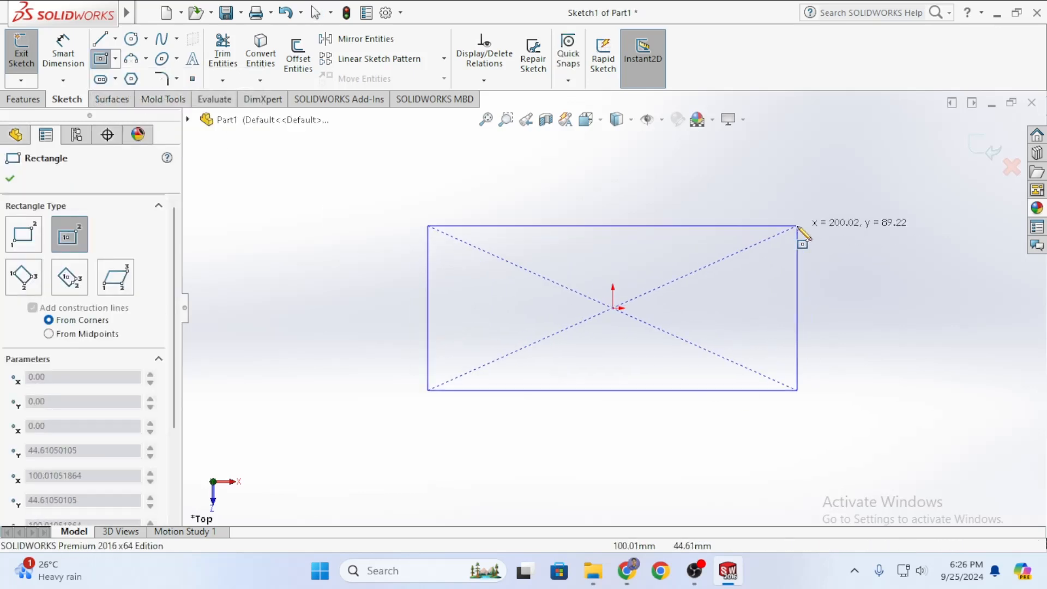
{"action": "left_click", "coordinate": [785, 200]}
{"action": "key", "text": "Escape"}
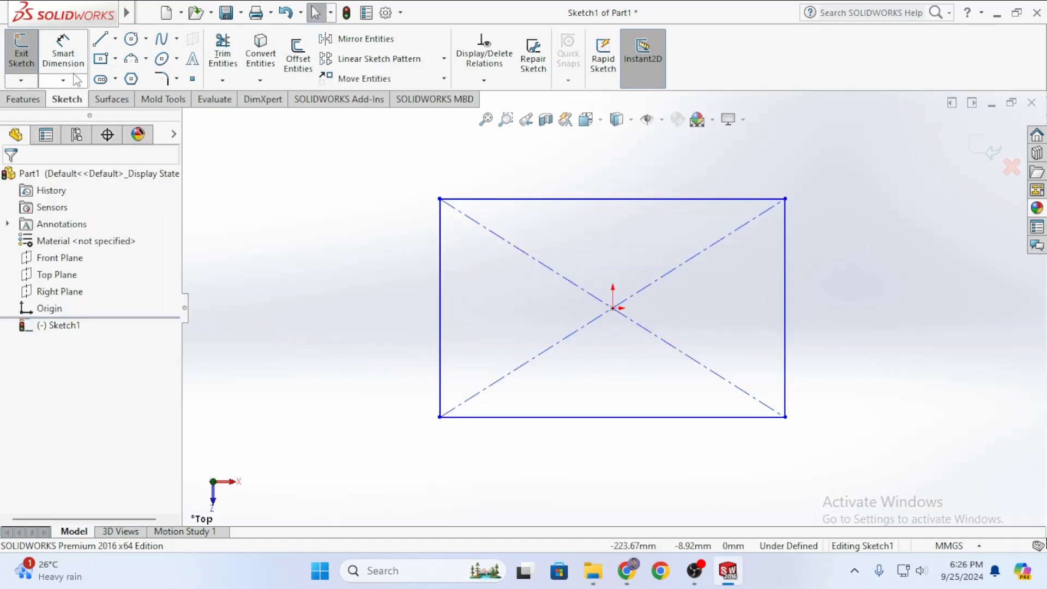
Dimension the rectangle's left edge to a height of 100.
{"action": "left_click", "coordinate": [115, 58]}
{"action": "left_click", "coordinate": [64, 56]}
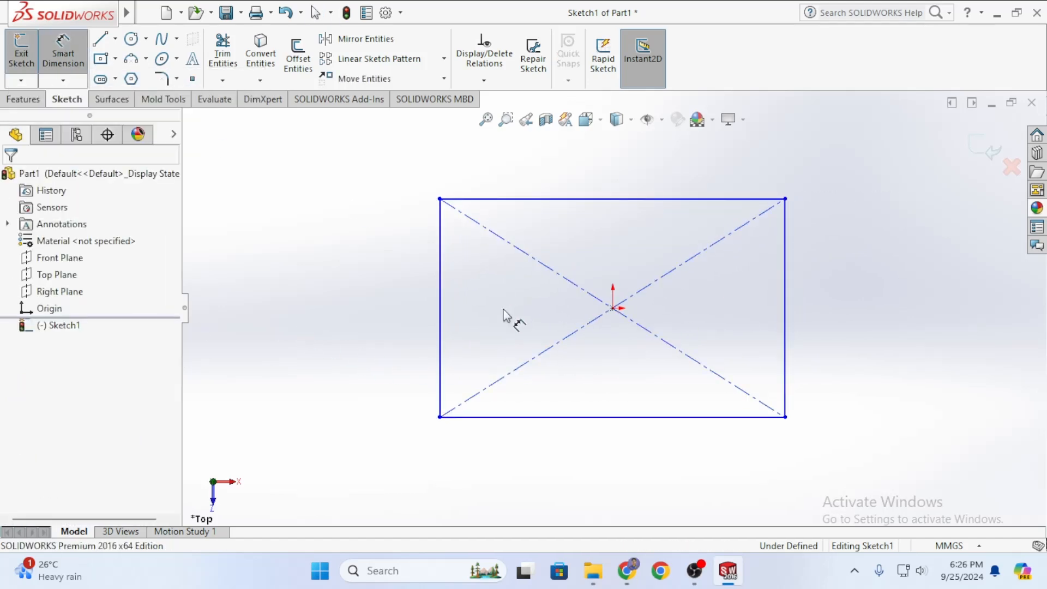
{"action": "left_click", "coordinate": [439, 256]}
{"action": "left_click", "coordinate": [408, 327]}
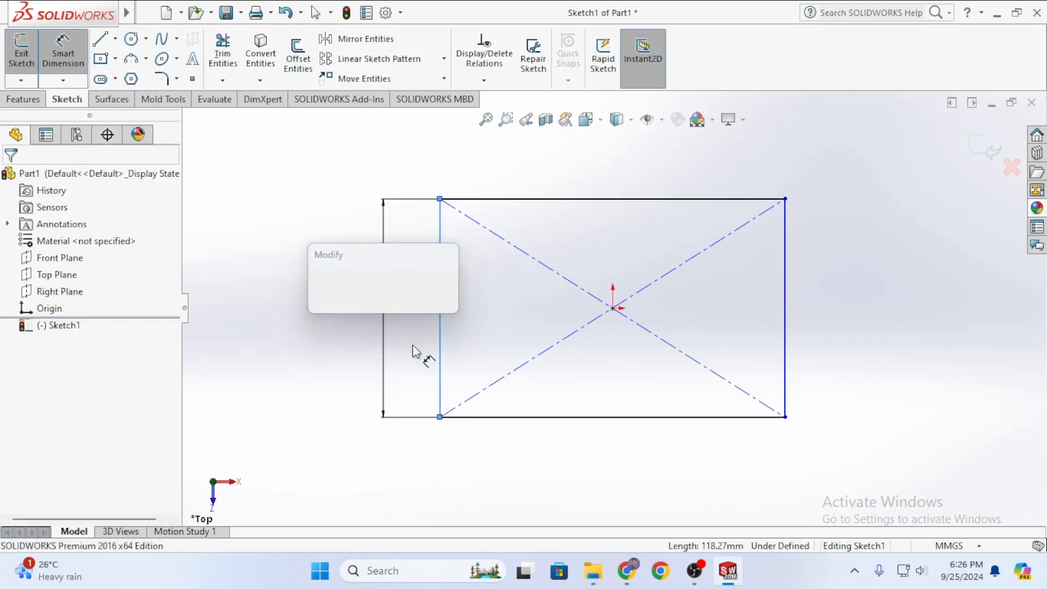
{"action": "type", "text": "100"}
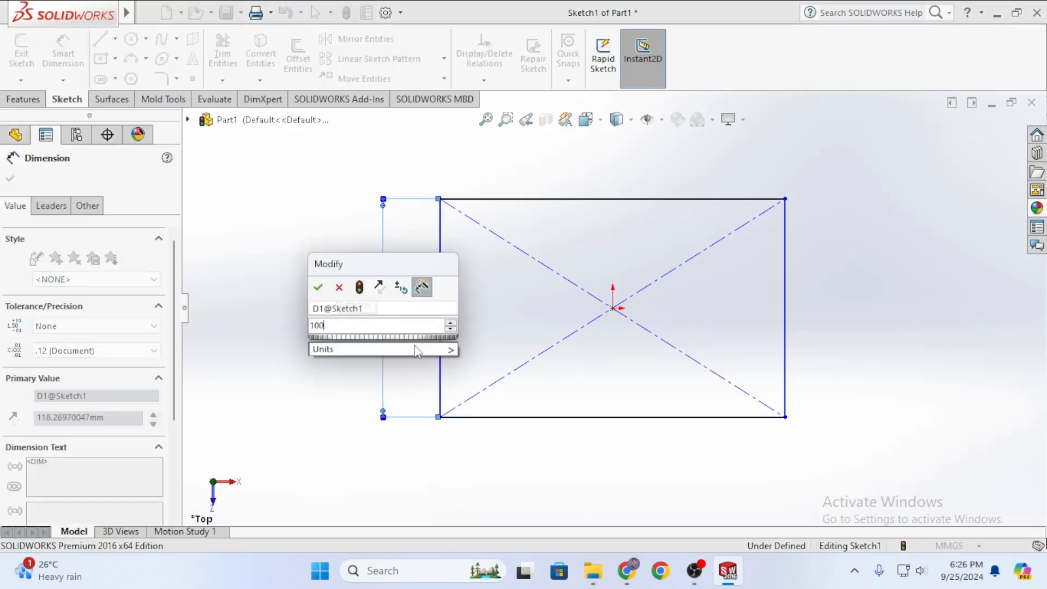
{"action": "key", "text": "Return"}
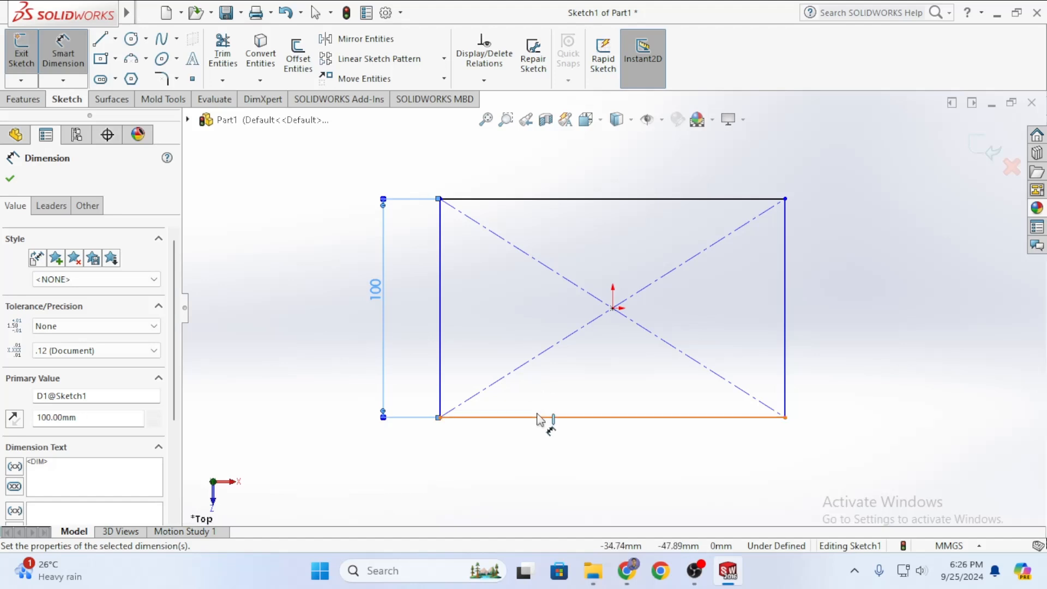
Dimension the bottom edge to a width of 100 and close Smart Dimension.
{"action": "left_click", "coordinate": [541, 418]}
{"action": "left_click", "coordinate": [580, 458]}
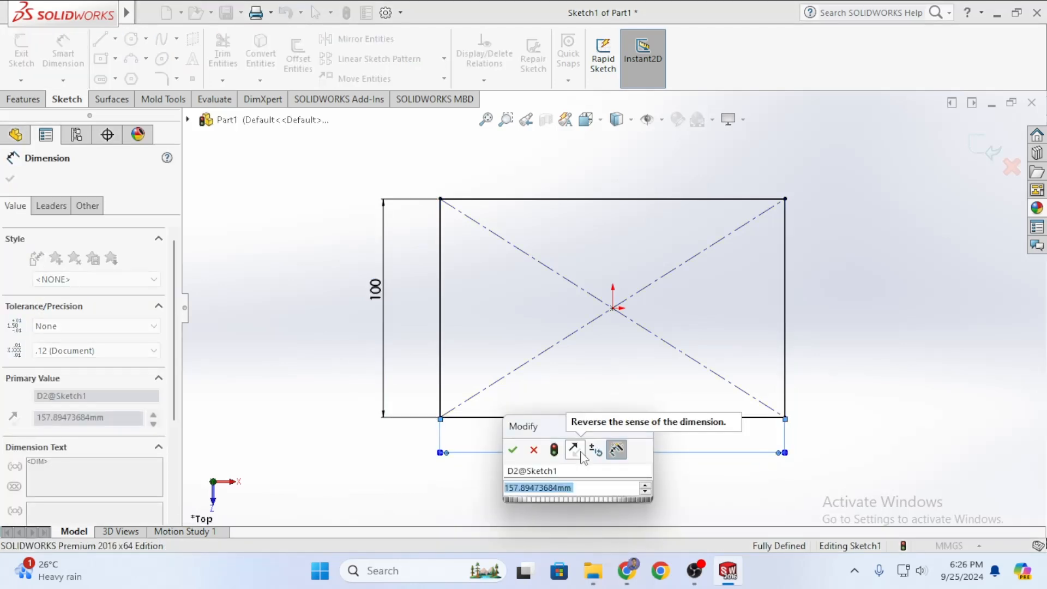
{"action": "type", "text": "100"}
{"action": "key", "text": "Return"}
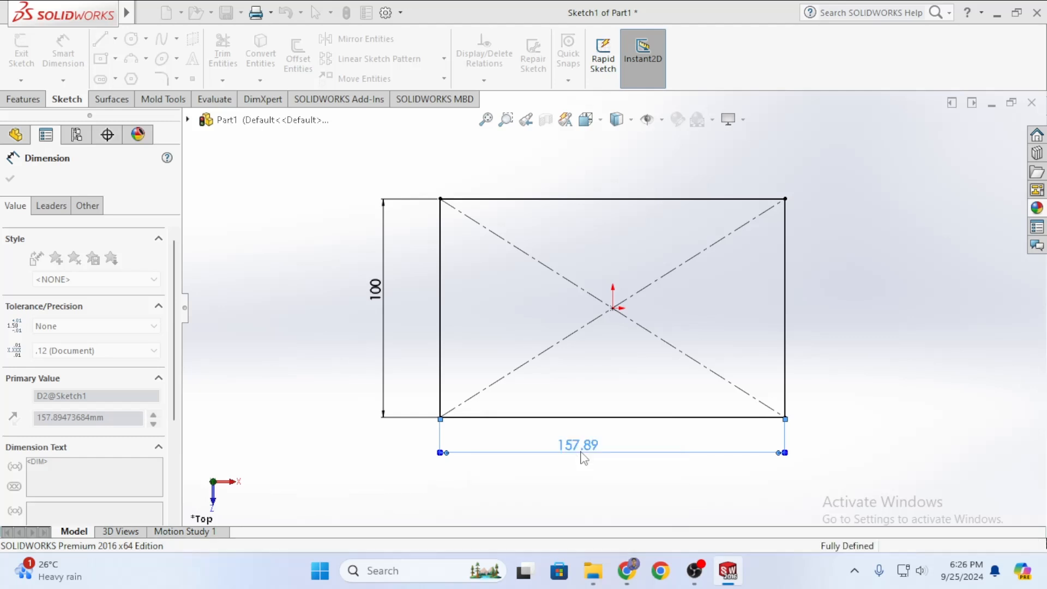
{"action": "scroll", "coordinate": [649, 367], "scroll_direction": "down", "scroll_amount": 1}
{"action": "scroll", "coordinate": [547, 354], "scroll_direction": "up", "scroll_amount": 2}
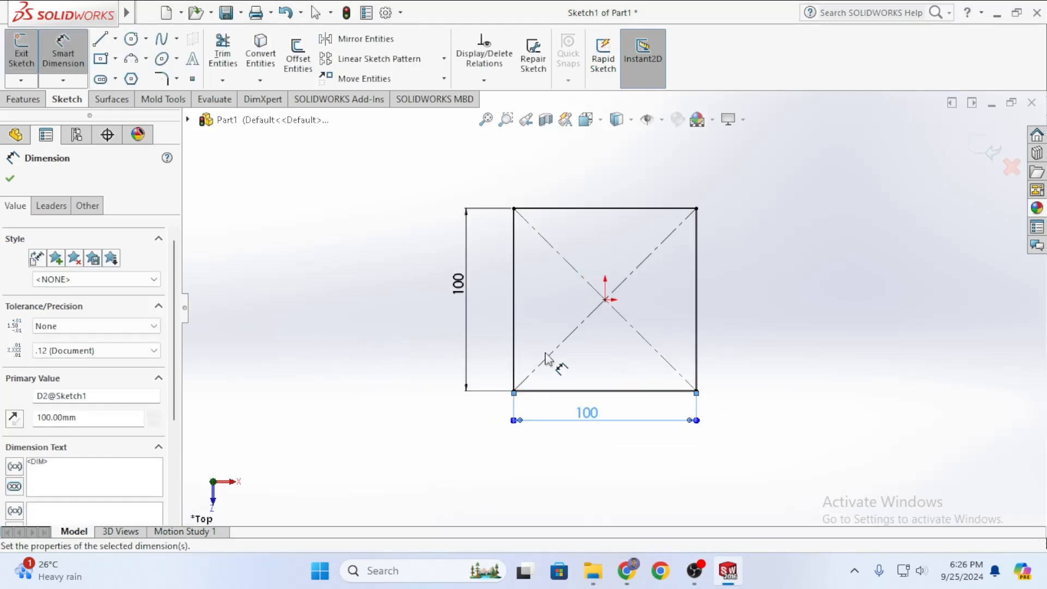
{"action": "left_click", "coordinate": [10, 179]}
Extrude the 100 × 100 square as a Blind boss 30 mm deep.
{"action": "left_click", "coordinate": [25, 100]}
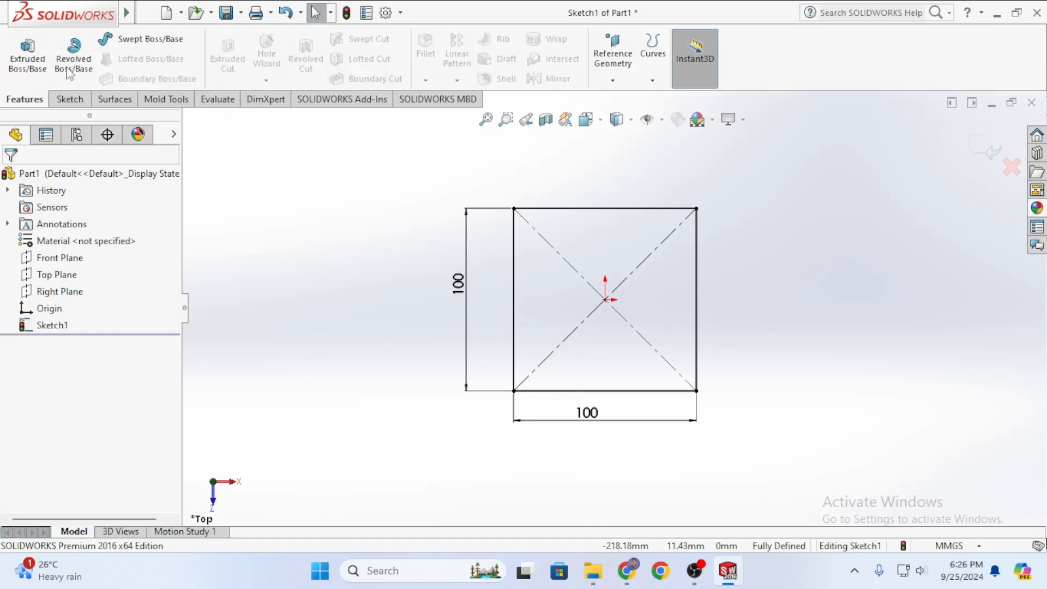
{"action": "left_click", "coordinate": [28, 53]}
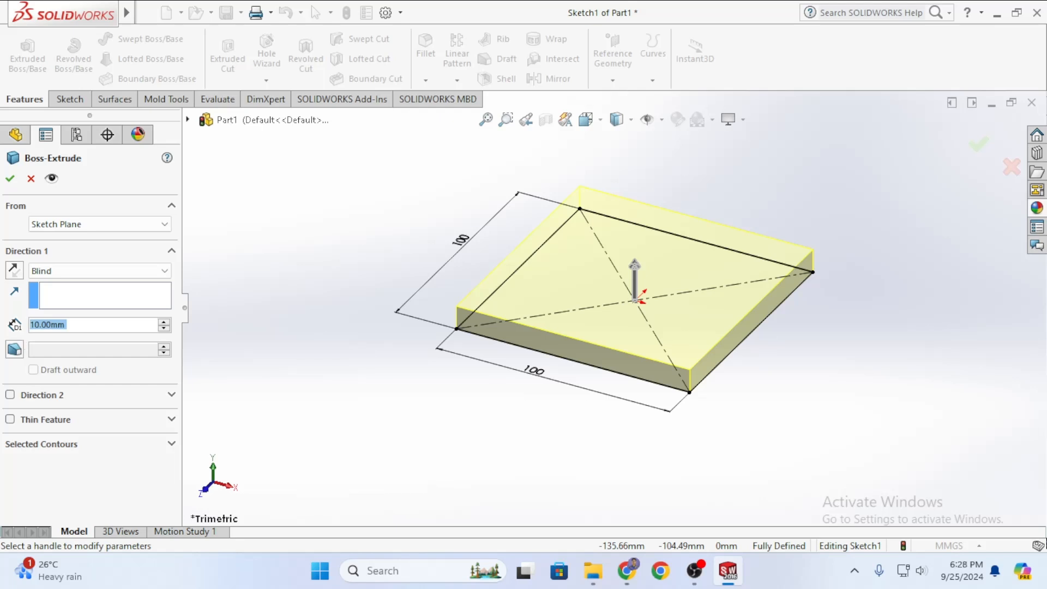
{"action": "type", "text": "30"}
{"action": "key", "text": "Return"}
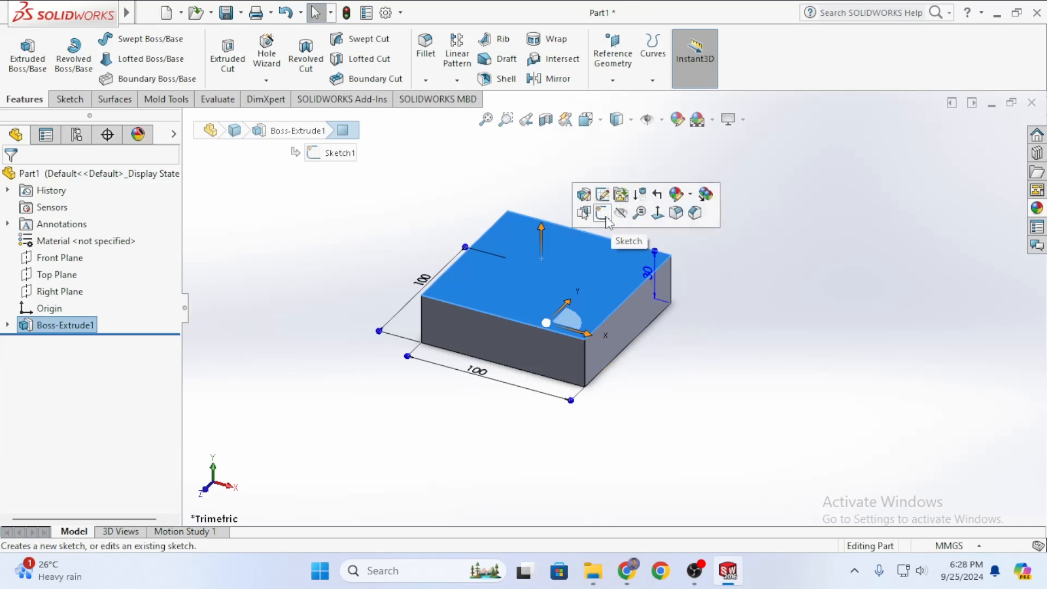
Sketch a centerpoint straight slot from the origin on the block's top face.
{"action": "left_click", "coordinate": [602, 213]}
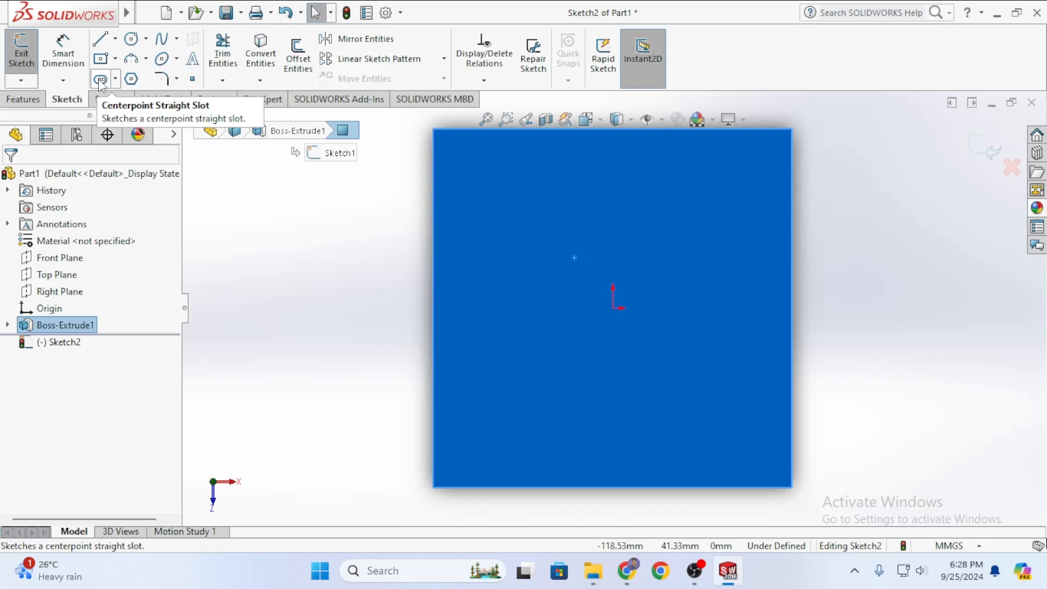
{"action": "left_click", "coordinate": [101, 80]}
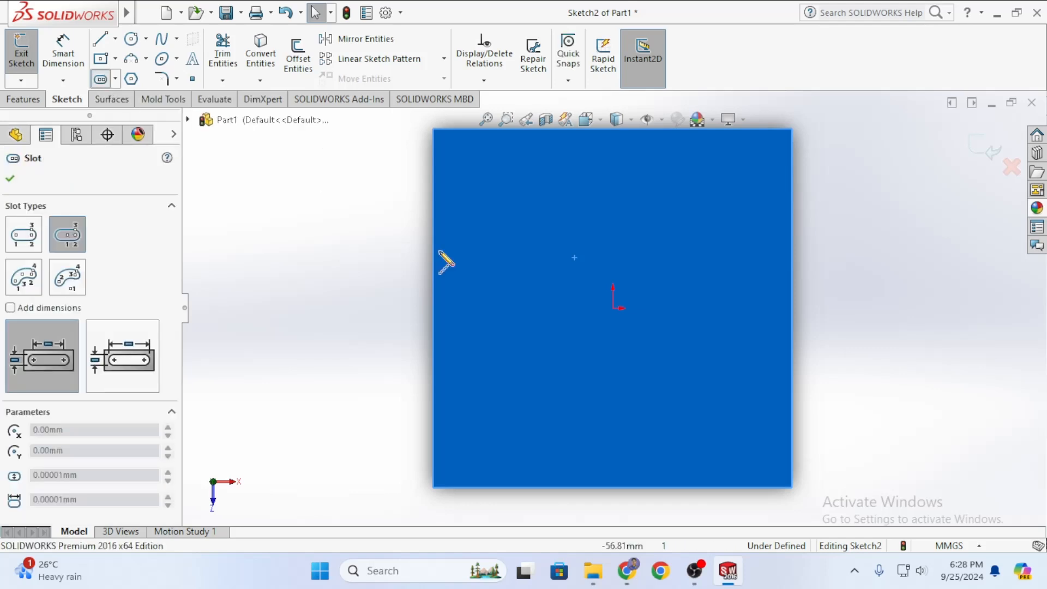
{"action": "left_click", "coordinate": [613, 308]}
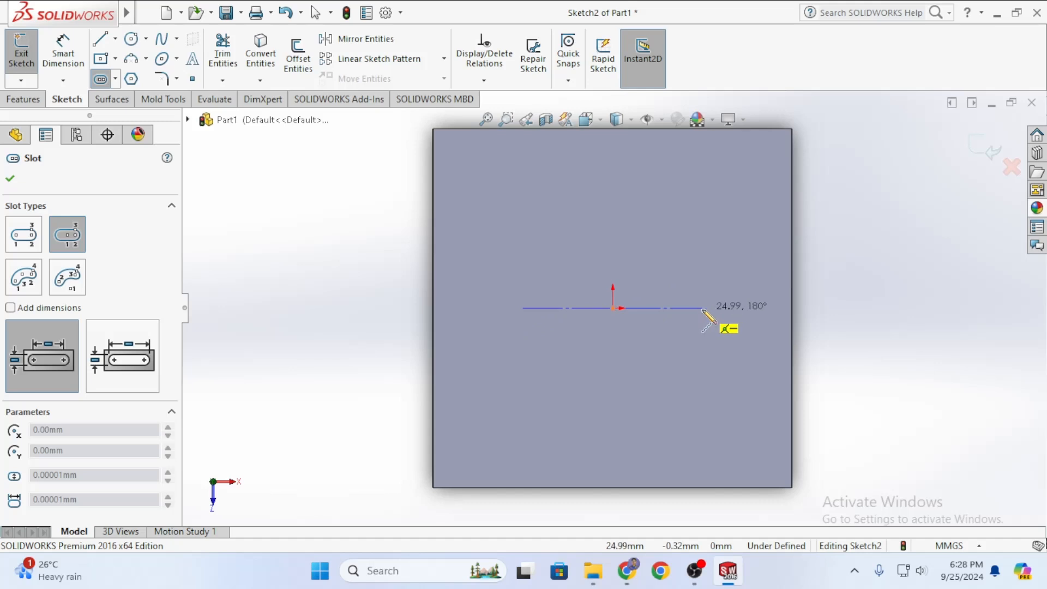
{"action": "left_click", "coordinate": [715, 308]}
{"action": "left_click", "coordinate": [714, 270]}
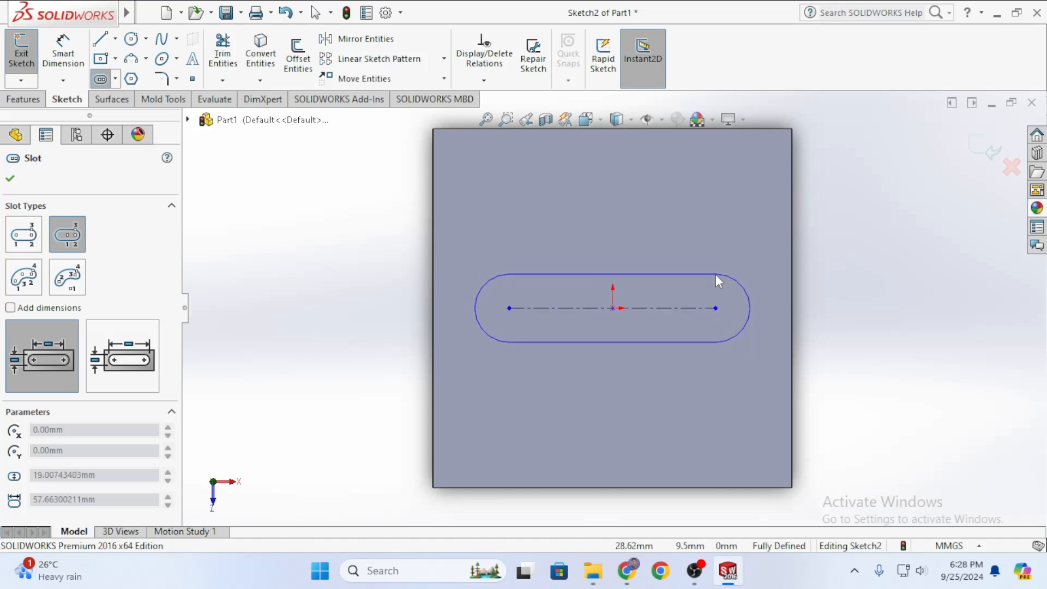
{"action": "left_click", "coordinate": [719, 275]}
{"action": "key", "text": "Escape"}
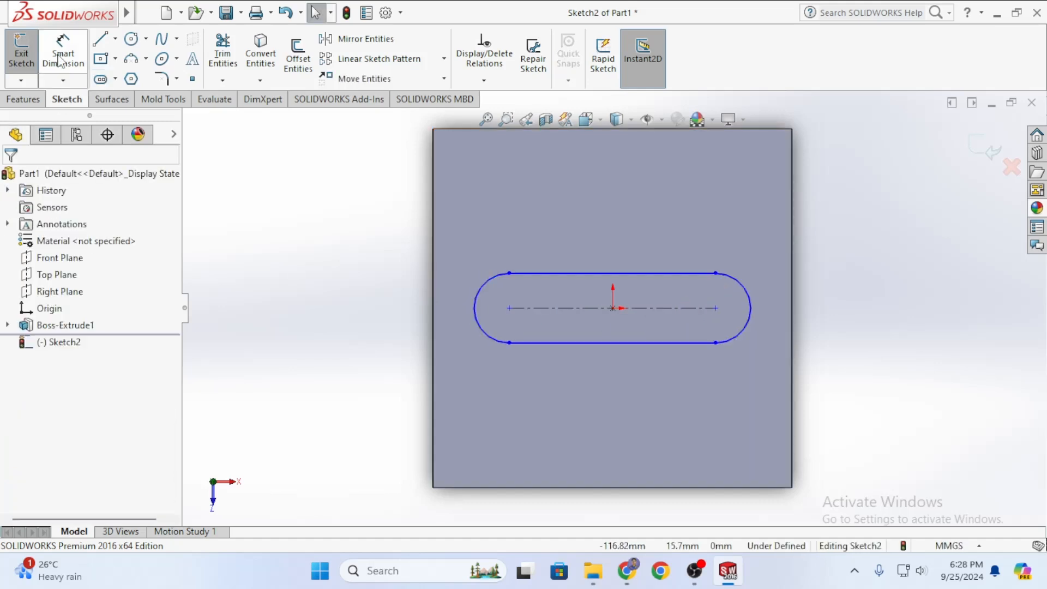
Dimension the slot's centreline to 55 mm between centres.
{"action": "left_click", "coordinate": [63, 52]}
{"action": "left_click", "coordinate": [669, 309]}
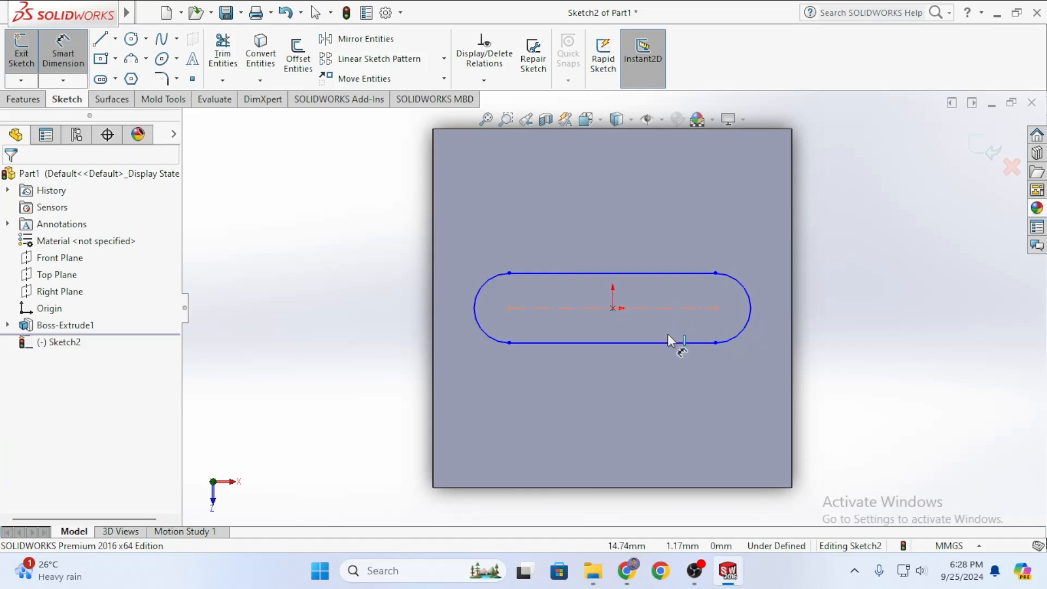
{"action": "left_click", "coordinate": [627, 374]}
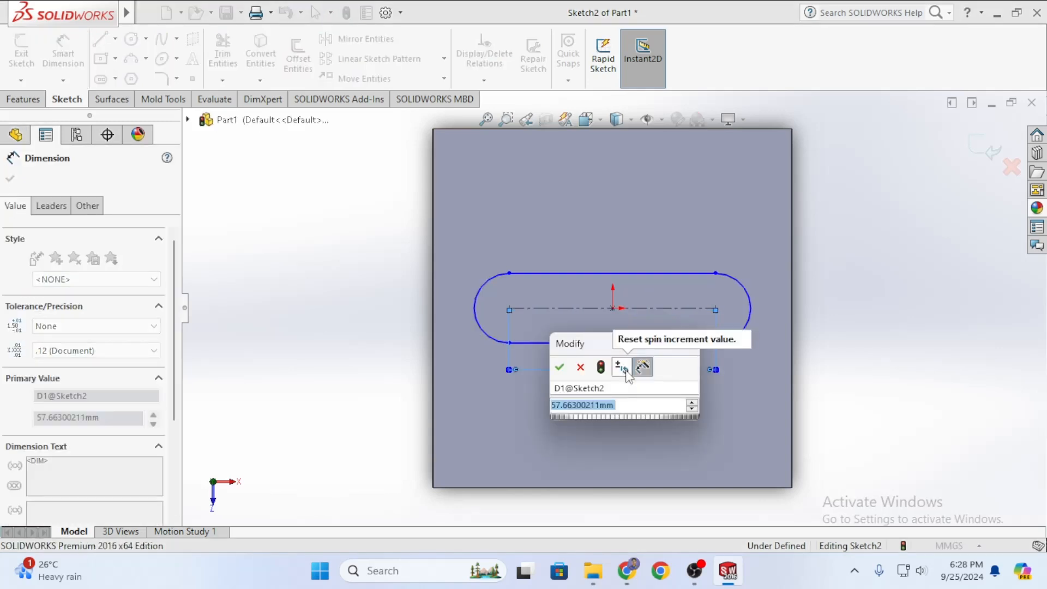
{"action": "type", "text": "60"}
{"action": "key", "text": "Return"}
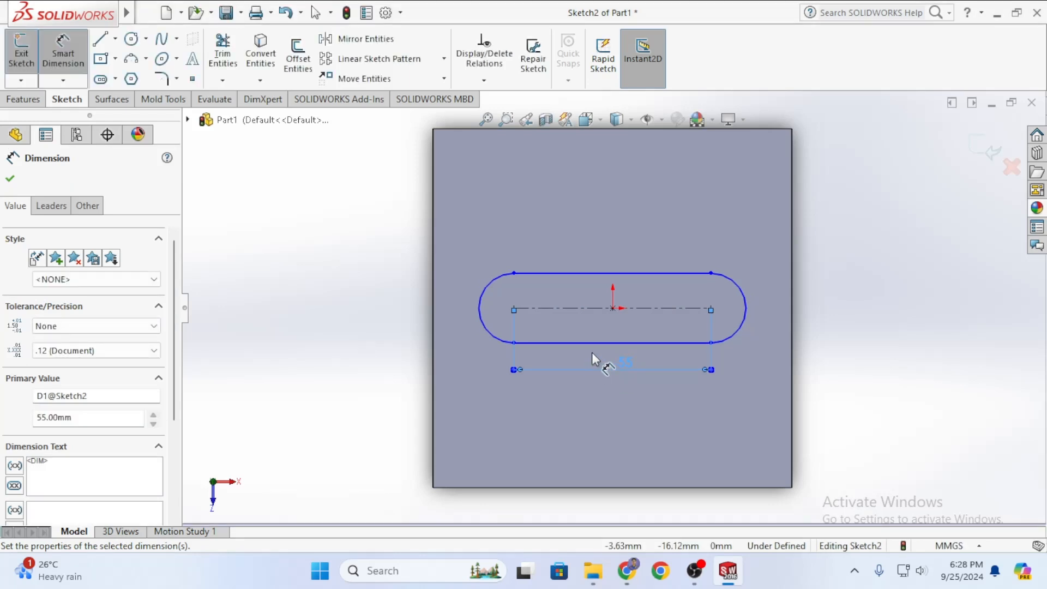
Dimension the slot's end arc to radius 10 and finish dimensioning.
{"action": "left_click", "coordinate": [489, 323]}
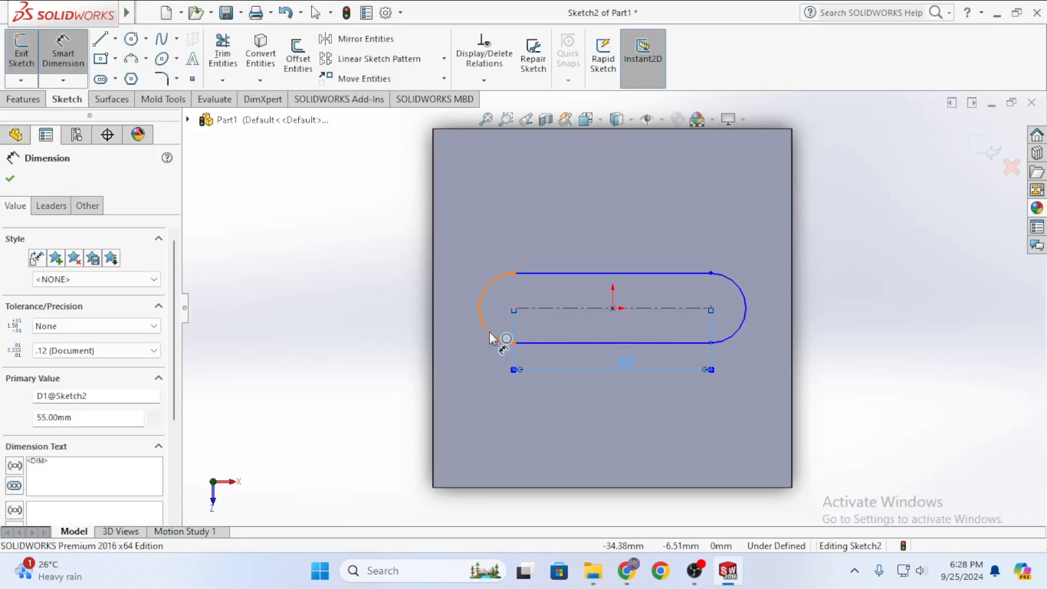
{"action": "left_click", "coordinate": [463, 416]}
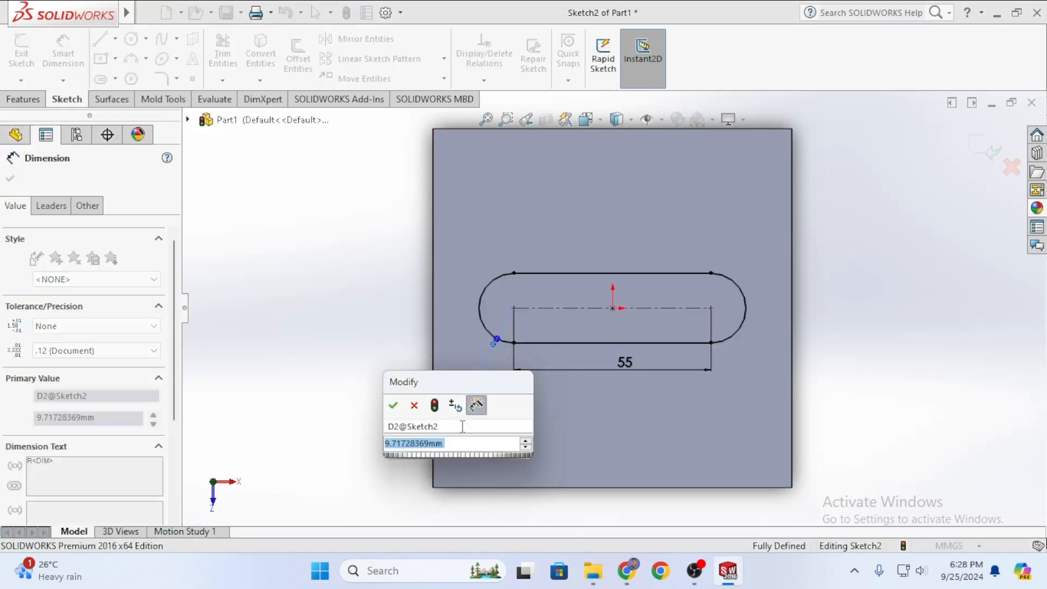
{"action": "type", "text": "10"}
{"action": "key", "text": "Return"}
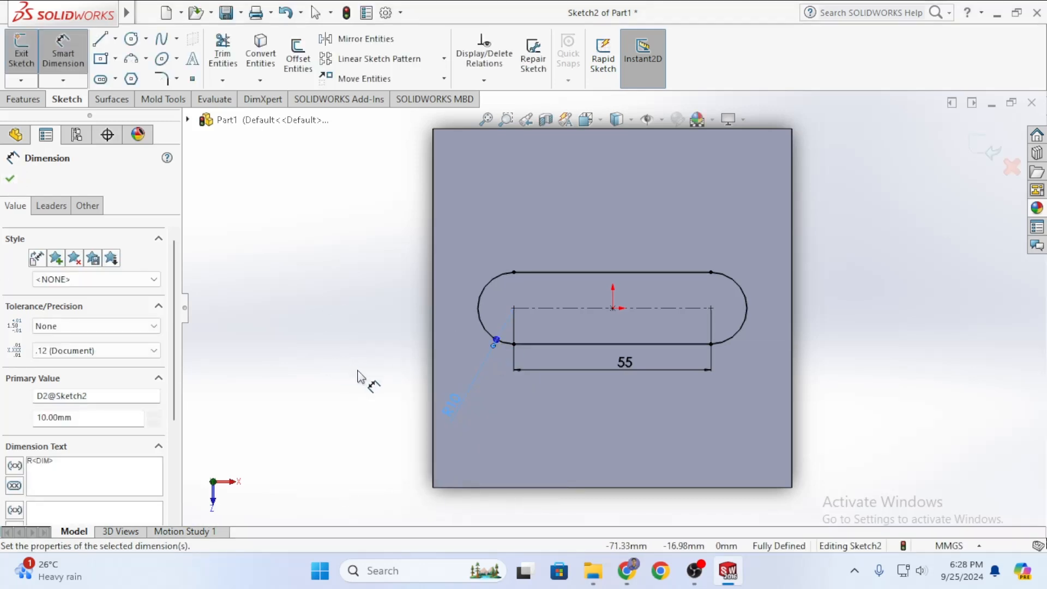
{"action": "left_click", "coordinate": [11, 181]}
{"action": "key", "text": "Escape"}
{"action": "scroll", "coordinate": [647, 392], "scroll_direction": "up", "scroll_amount": 4}
{"action": "scroll", "coordinate": [621, 360], "scroll_direction": "down", "scroll_amount": 2}
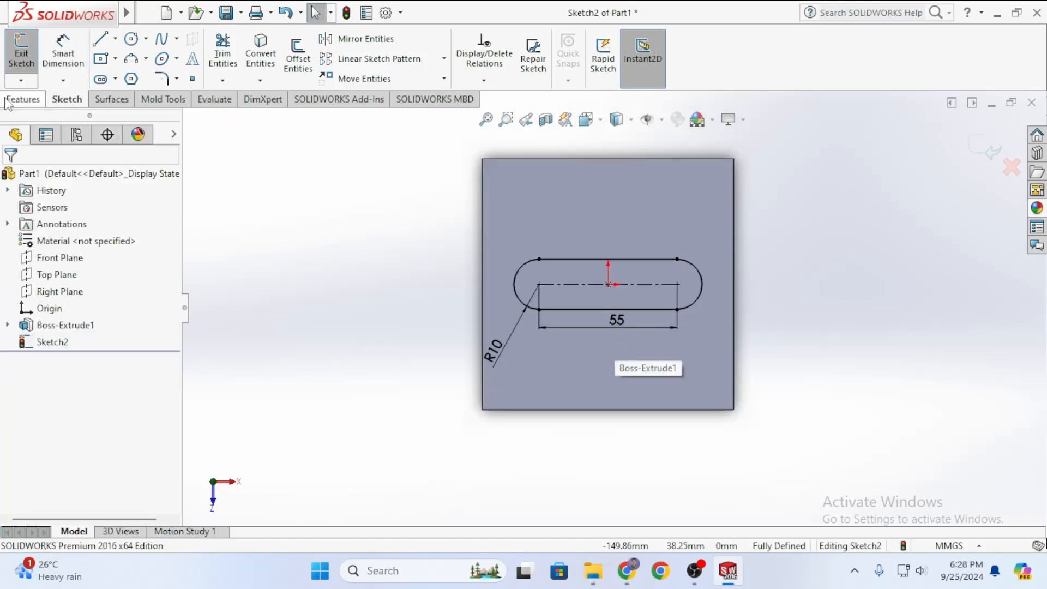
Extruded-cut the slot sketch 15 mm deep, then view the block in isometric.
{"action": "left_click", "coordinate": [23, 99]}
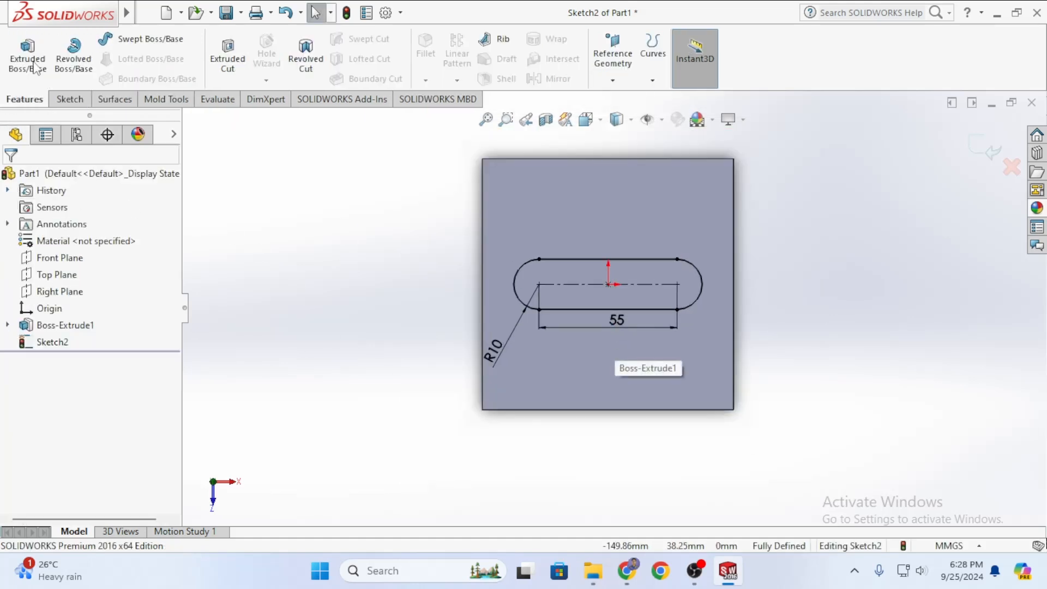
{"action": "left_click", "coordinate": [231, 65]}
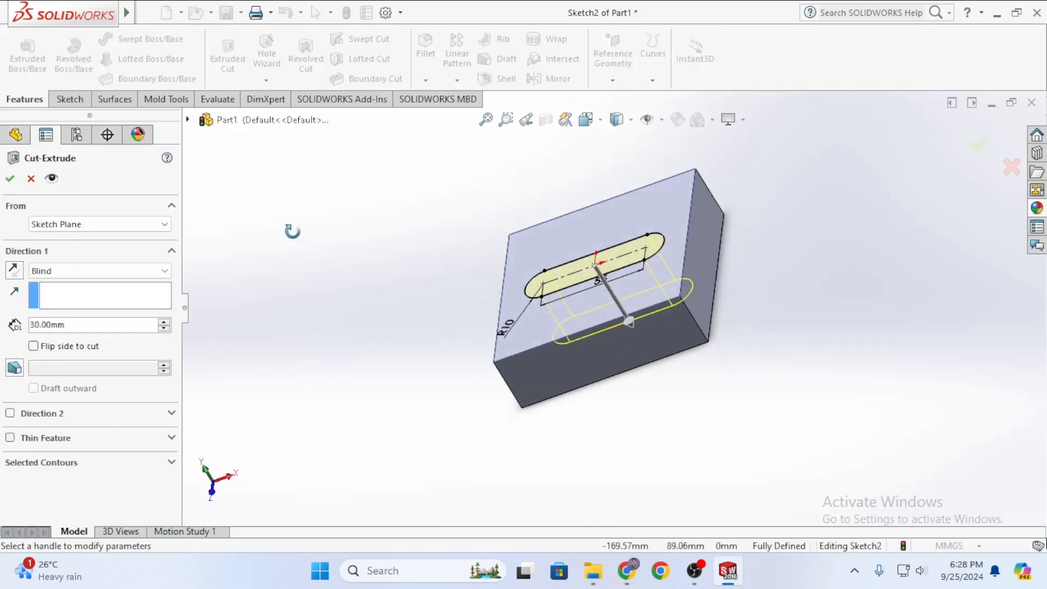
{"action": "left_click", "coordinate": [74, 326]}
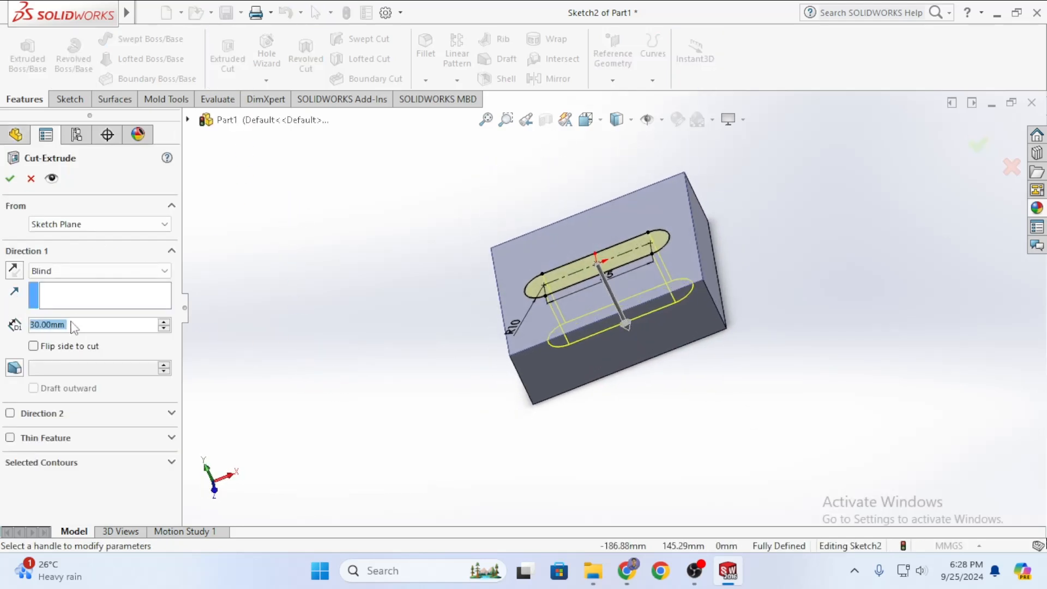
{"action": "type", "text": "15"}
{"action": "key", "text": "Return"}
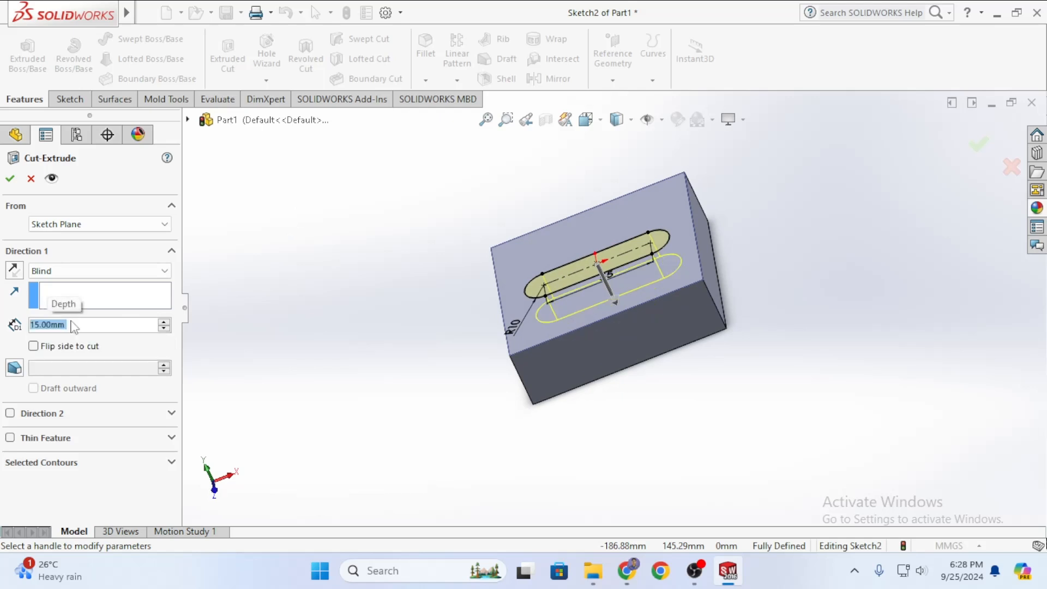
{"action": "left_click", "coordinate": [7, 180]}
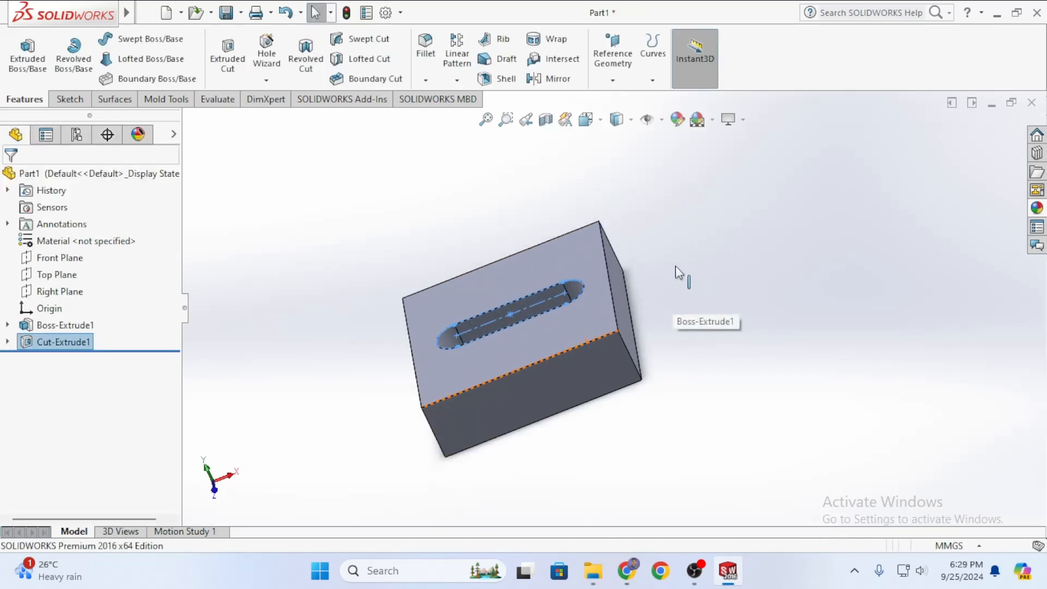
{"action": "key", "text": "ctrl+7"}
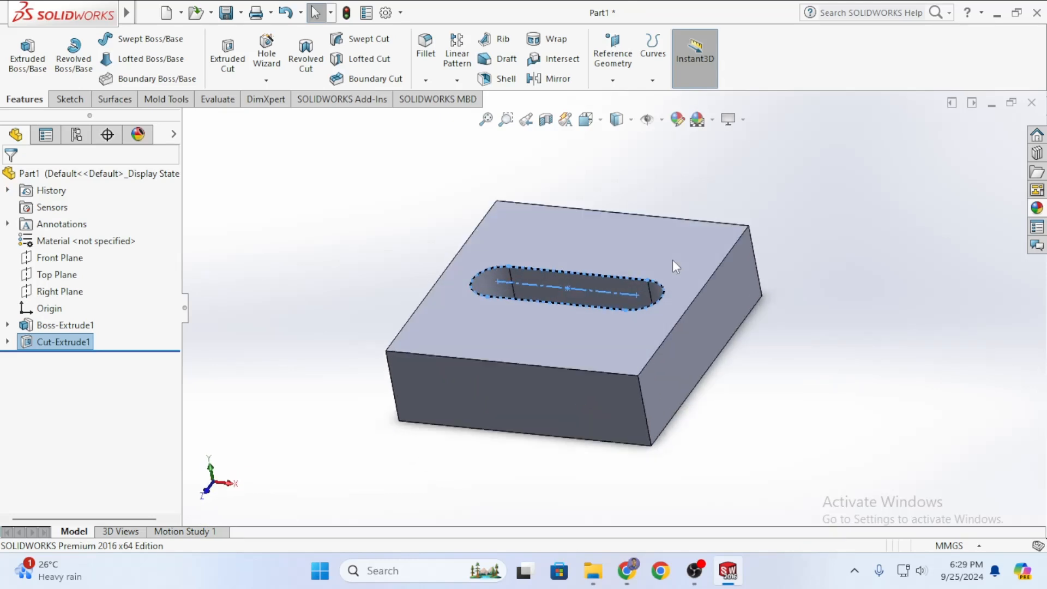
{"action": "left_click", "coordinate": [868, 253]}
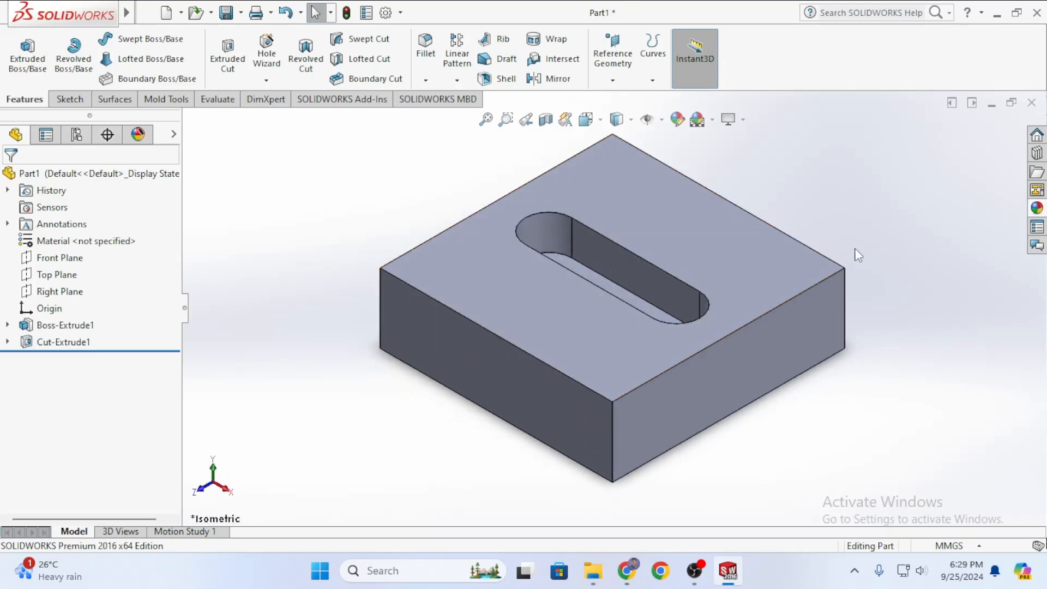
Save the part as Parasolid (*.x_t) format.
{"action": "key", "text": "ctrl+s"}
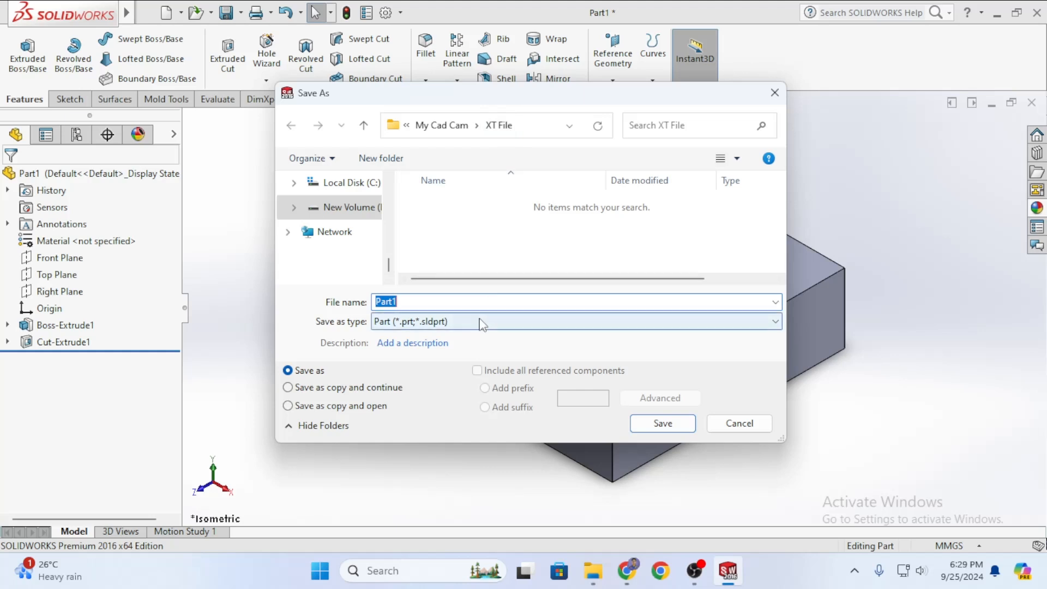
{"action": "left_click", "coordinate": [482, 326]}
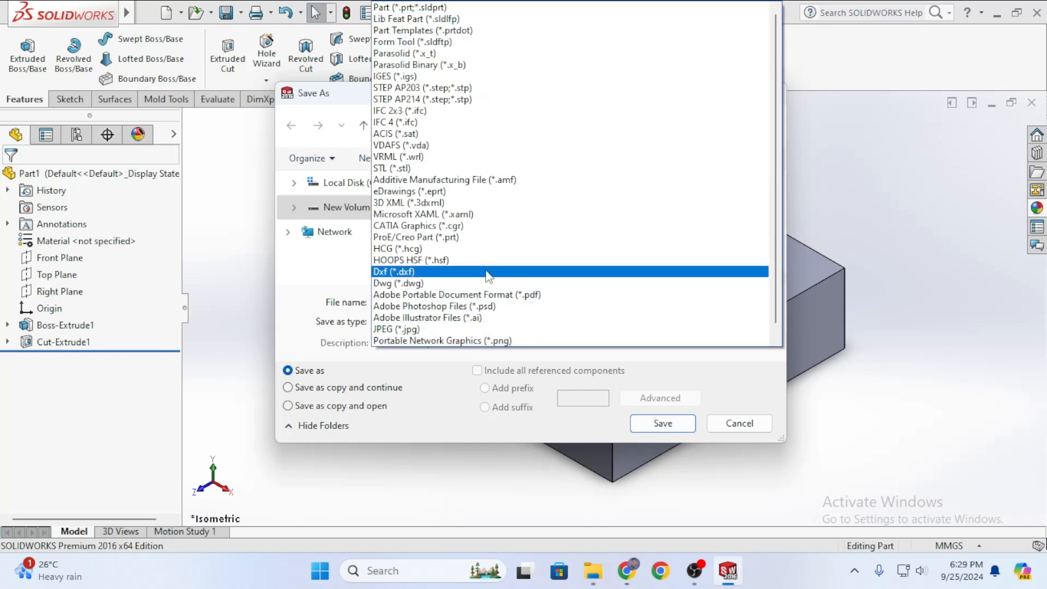
{"action": "left_click", "coordinate": [448, 53]}
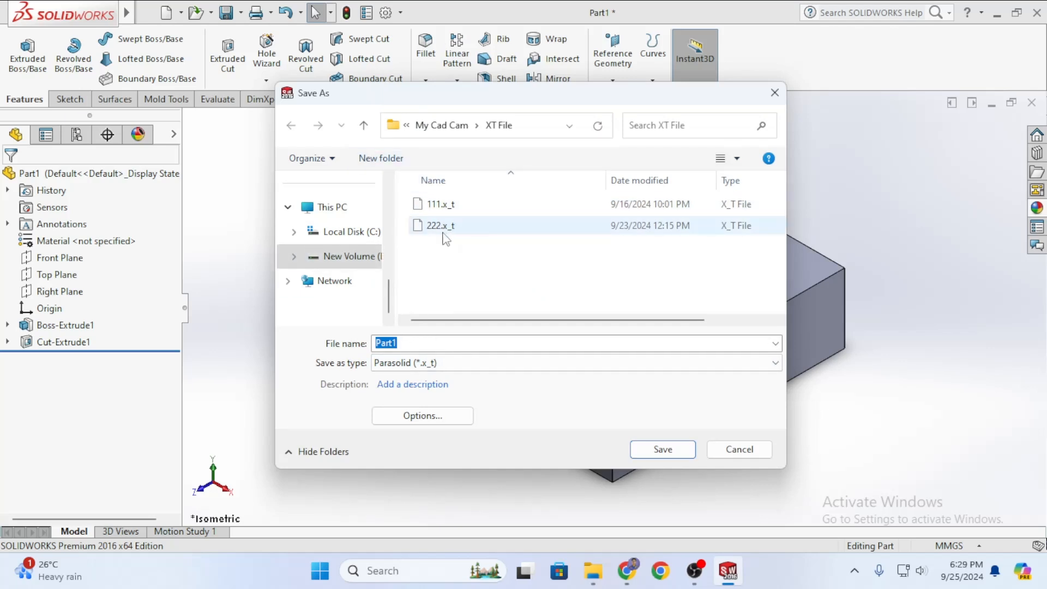
Delete the old 222.x_t and 111.x_t files from the XT File folder.
{"action": "left_click", "coordinate": [441, 228]}
{"action": "right_click", "coordinate": [442, 231]}
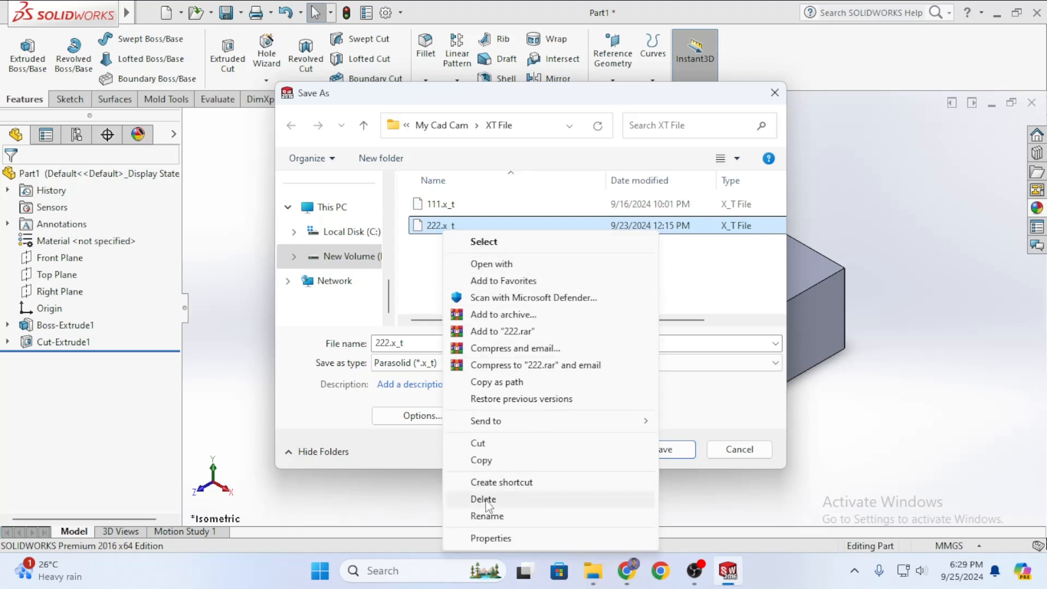
{"action": "left_click", "coordinate": [489, 499]}
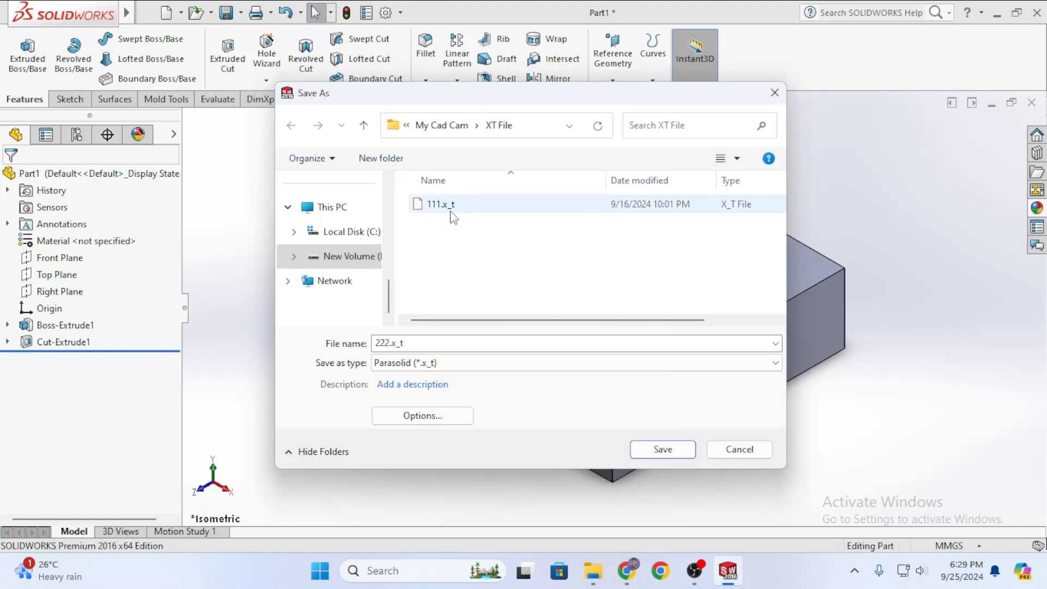
{"action": "right_click", "coordinate": [458, 212]}
{"action": "left_click", "coordinate": [490, 475]}
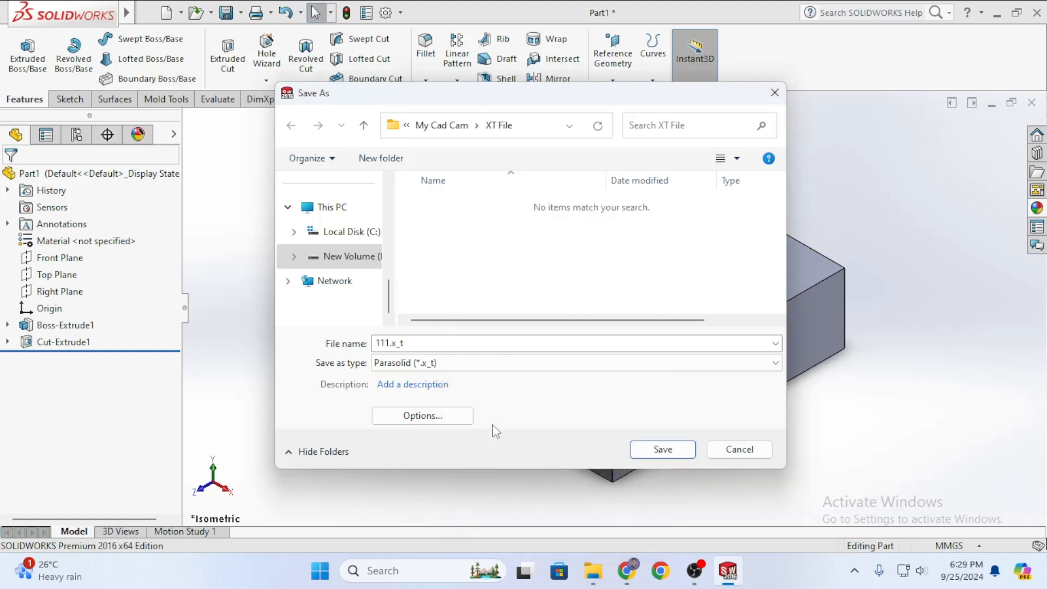
Name the file 111 and save it as Parasolid.
{"action": "left_click_drag", "start_coordinate": [424, 344], "coordinate": [312, 351]}
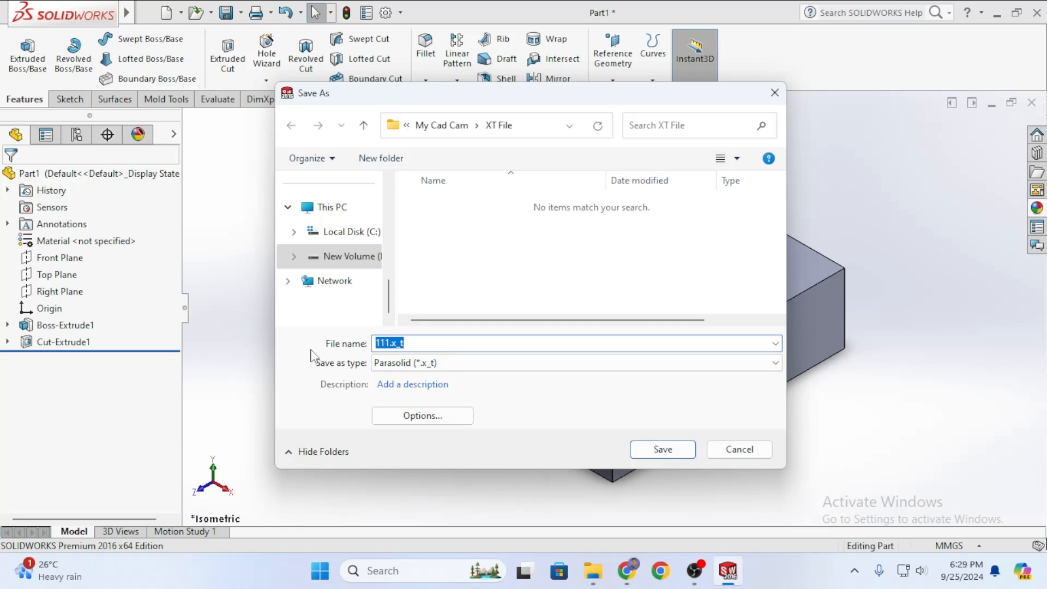
{"action": "key", "text": "BackSpace"}
{"action": "left_click", "coordinate": [662, 449]}
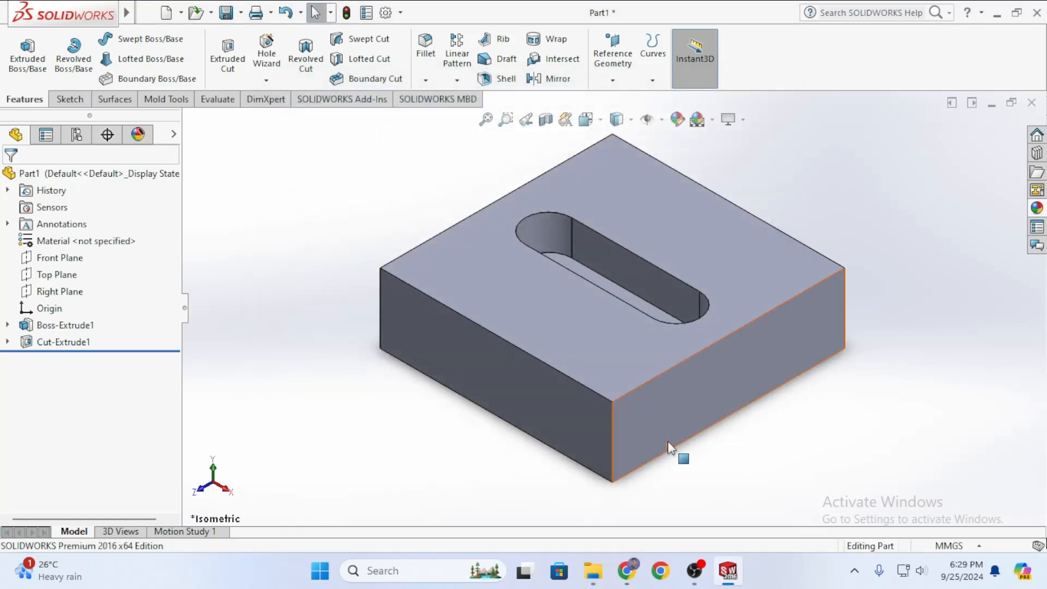
{"action": "scroll", "coordinate": [668, 425], "scroll_direction": "up", "scroll_amount": 3}
{"action": "scroll", "coordinate": [655, 252], "scroll_direction": "up", "scroll_amount": 4}
{"action": "scroll", "coordinate": [631, 276], "scroll_direction": "down", "scroll_amount": 6}
{"action": "scroll", "coordinate": [631, 276], "scroll_direction": "up", "scroll_amount": 3}
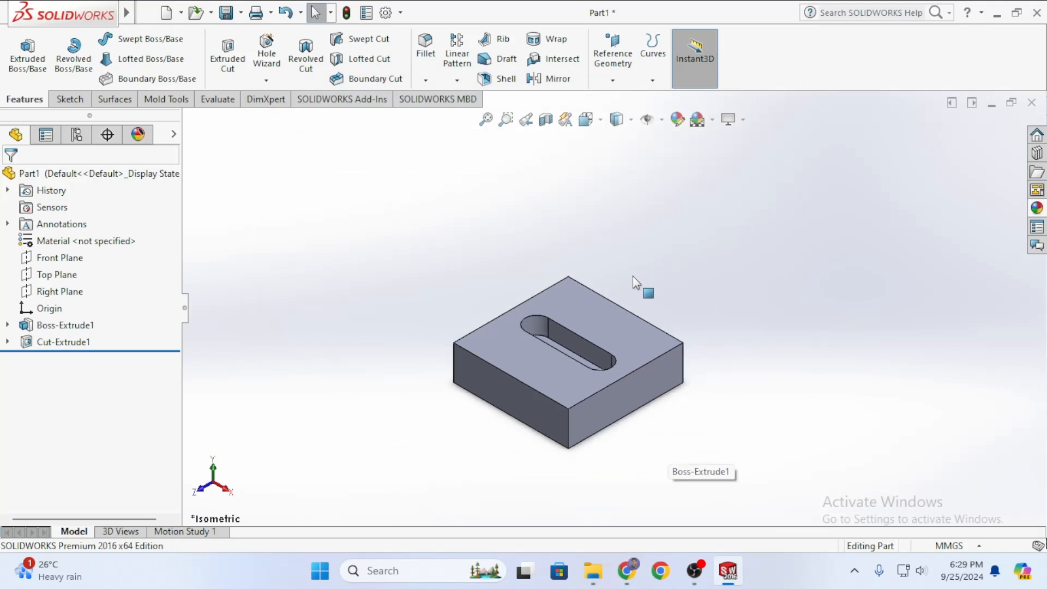
{"action": "scroll", "coordinate": [635, 341], "scroll_direction": "up", "scroll_amount": 1}
{"action": "scroll", "coordinate": [382, 441], "scroll_direction": "up", "scroll_amount": 4}
{"action": "scroll", "coordinate": [473, 397], "scroll_direction": "down", "scroll_amount": 6}
{"action": "scroll", "coordinate": [718, 386], "scroll_direction": "up", "scroll_amount": 6}
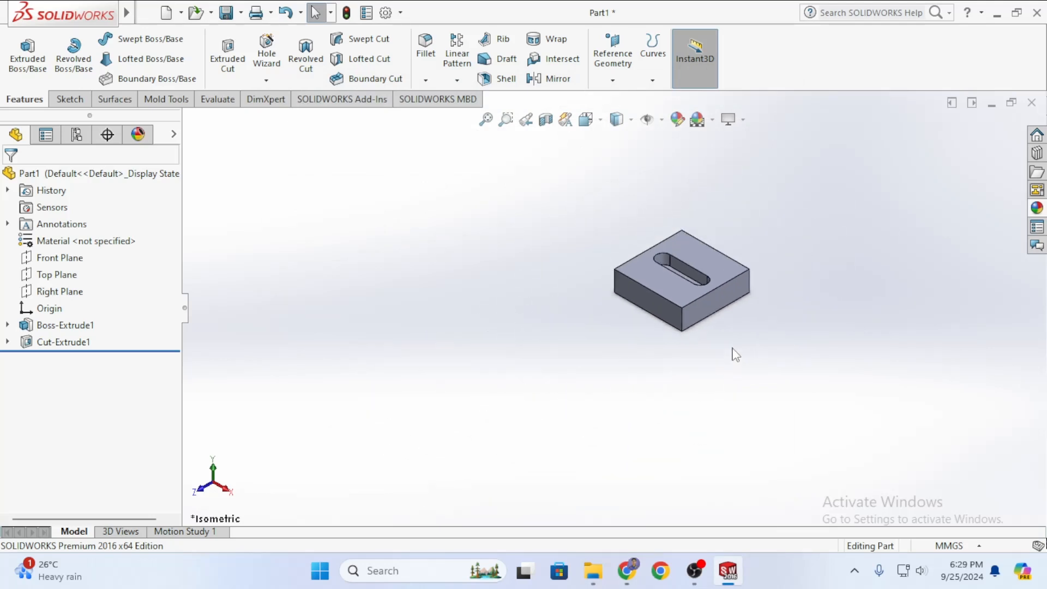
{"action": "scroll", "coordinate": [694, 261], "scroll_direction": "down", "scroll_amount": 3}
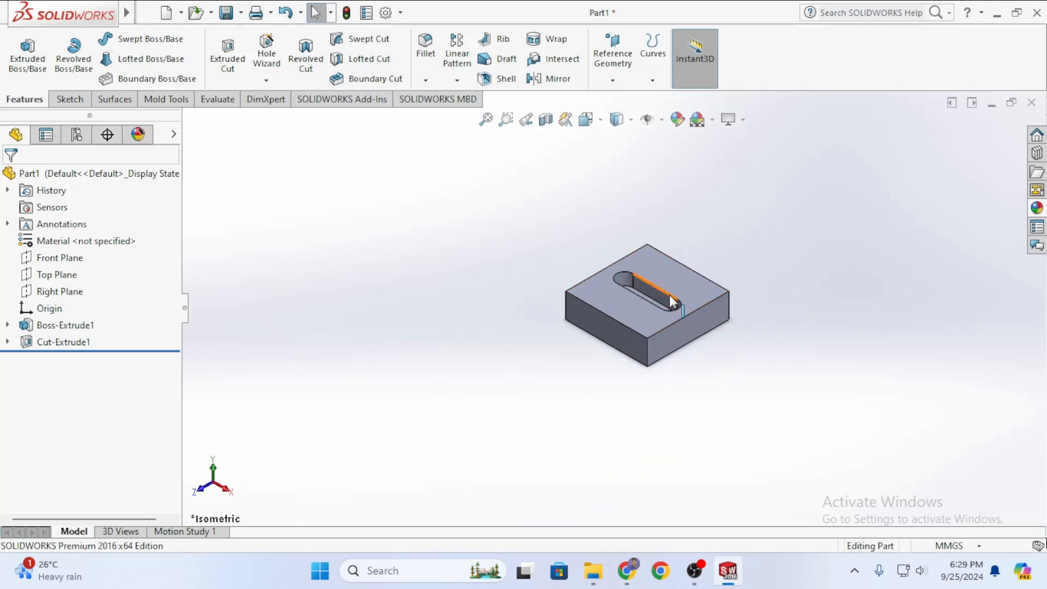
{"action": "key", "text": "ctrl+s"}
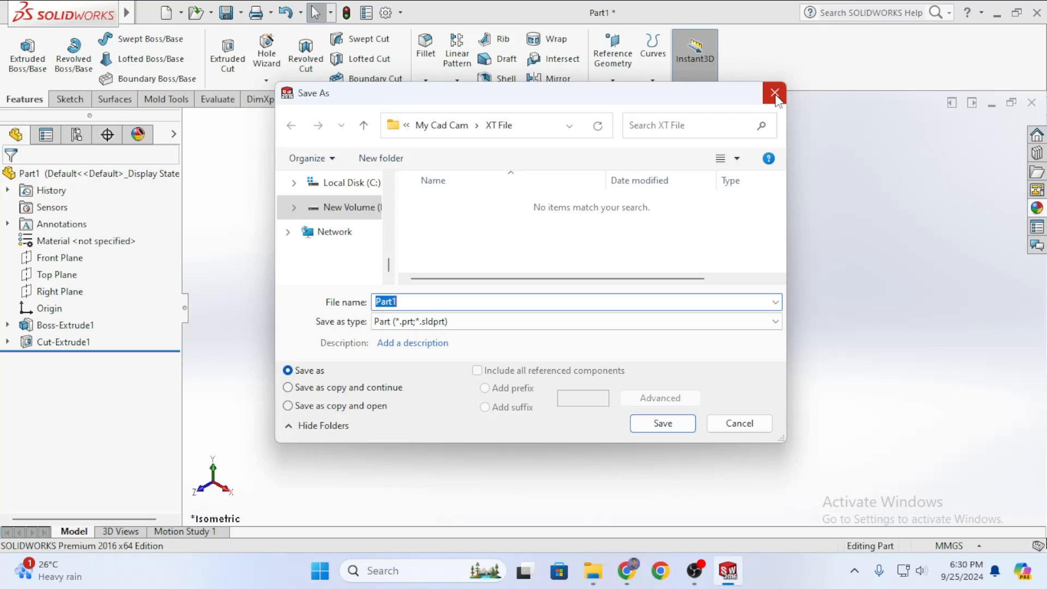
{"action": "left_click", "coordinate": [775, 93]}
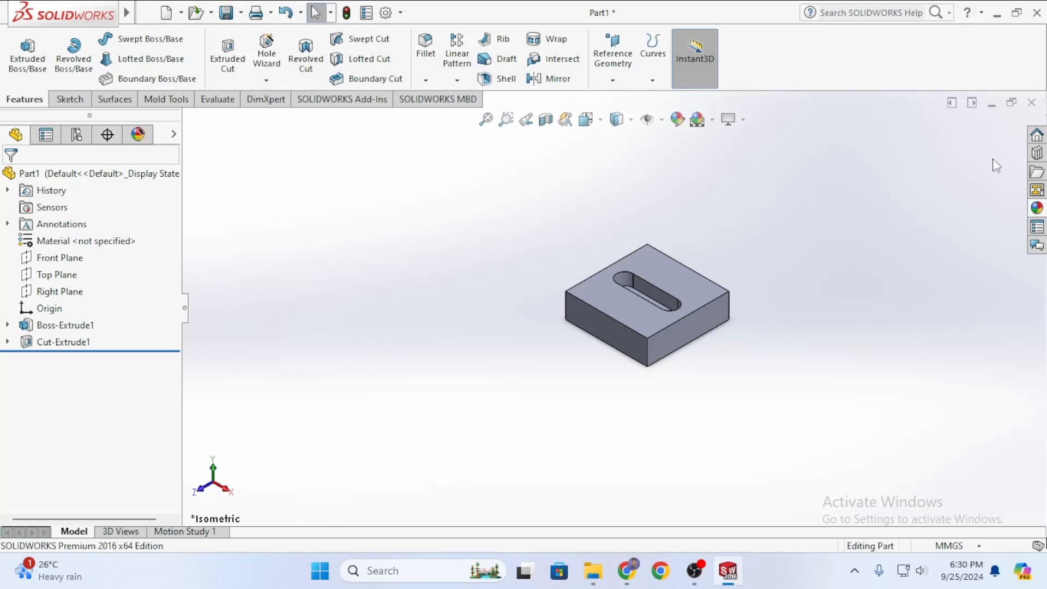
Minimize SOLIDWORKS and the YouTube browser window, leaving Mastercam X5 in view.
{"action": "left_click", "coordinate": [996, 13]}
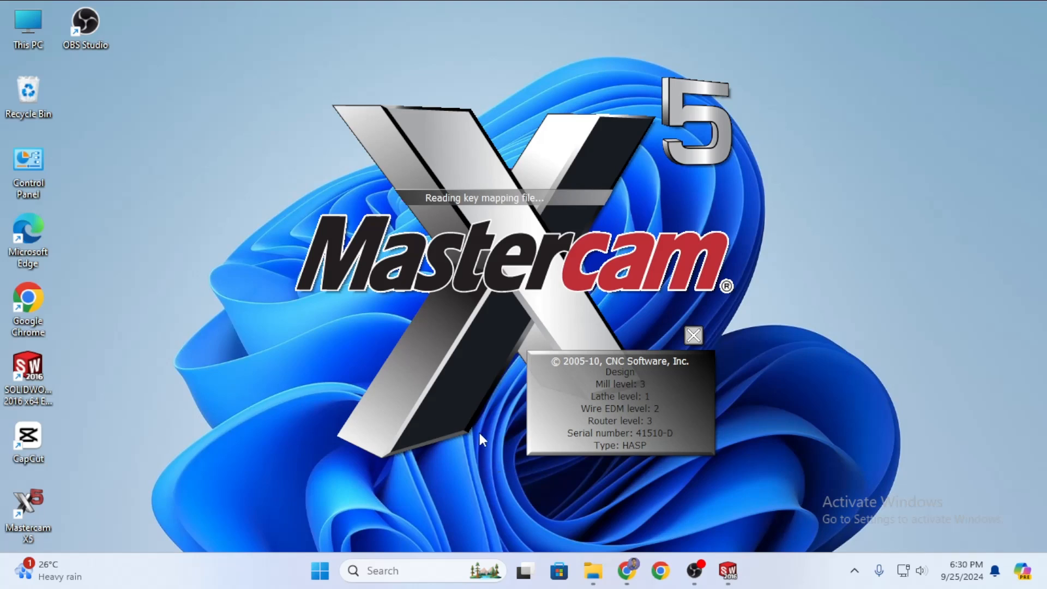
{"action": "mouse_move", "coordinate": [627, 570]}
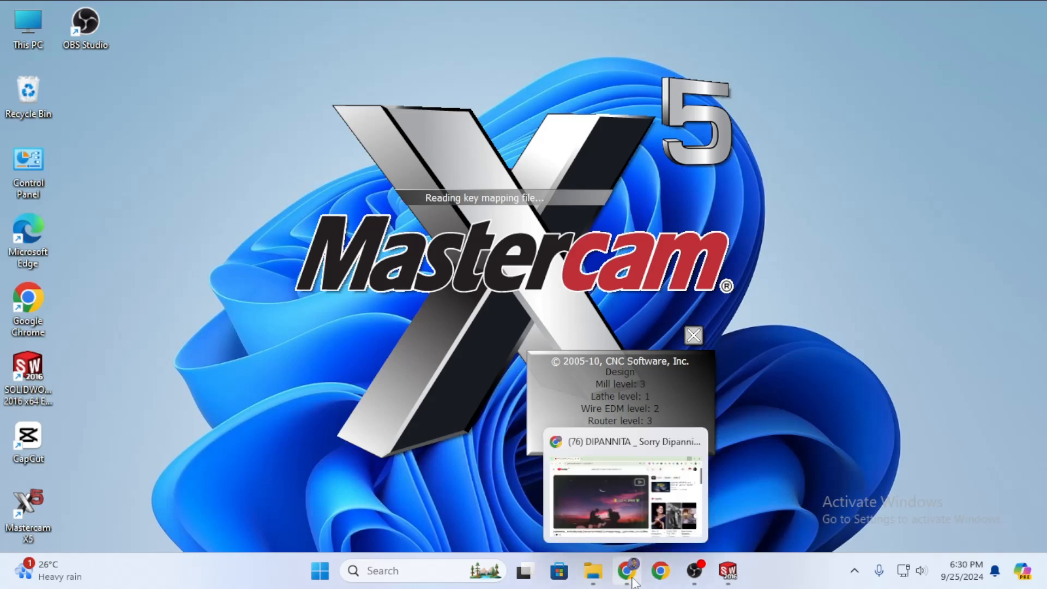
{"action": "left_click", "coordinate": [607, 488]}
{"action": "mouse_move", "coordinate": [627, 571]}
{"action": "left_click", "coordinate": [627, 488]}
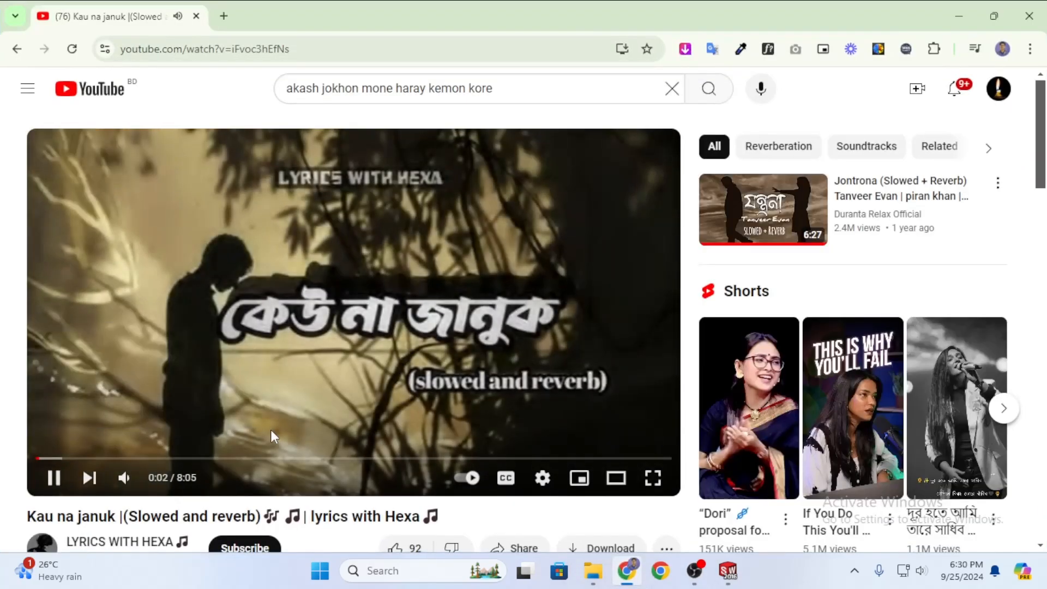
{"action": "left_click", "coordinate": [963, 9]}
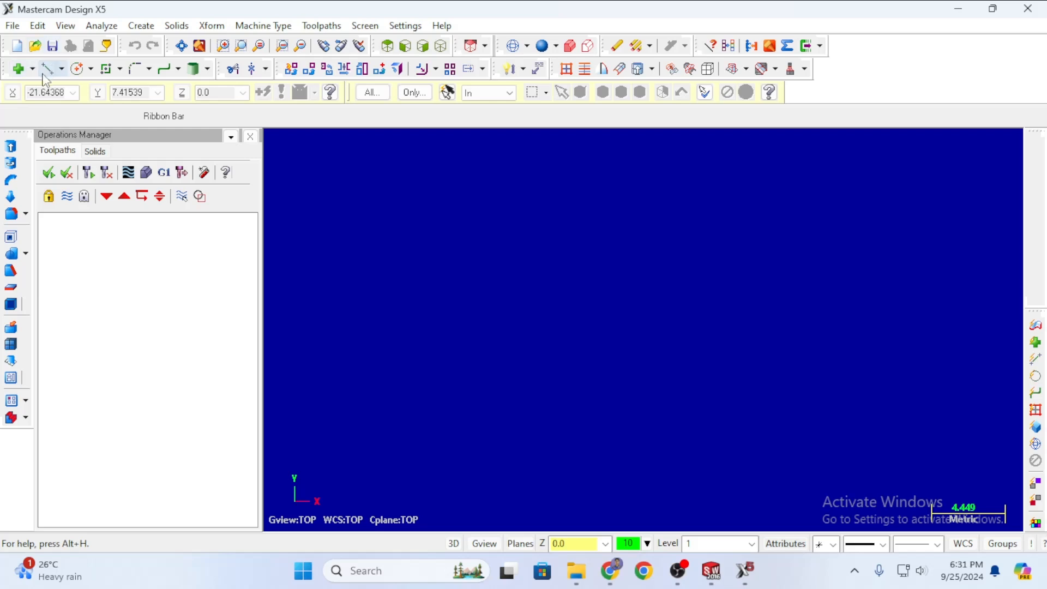
In File Open, browse to the D: drive's My Cad Cam\XT File folder.
{"action": "left_click", "coordinate": [35, 46]}
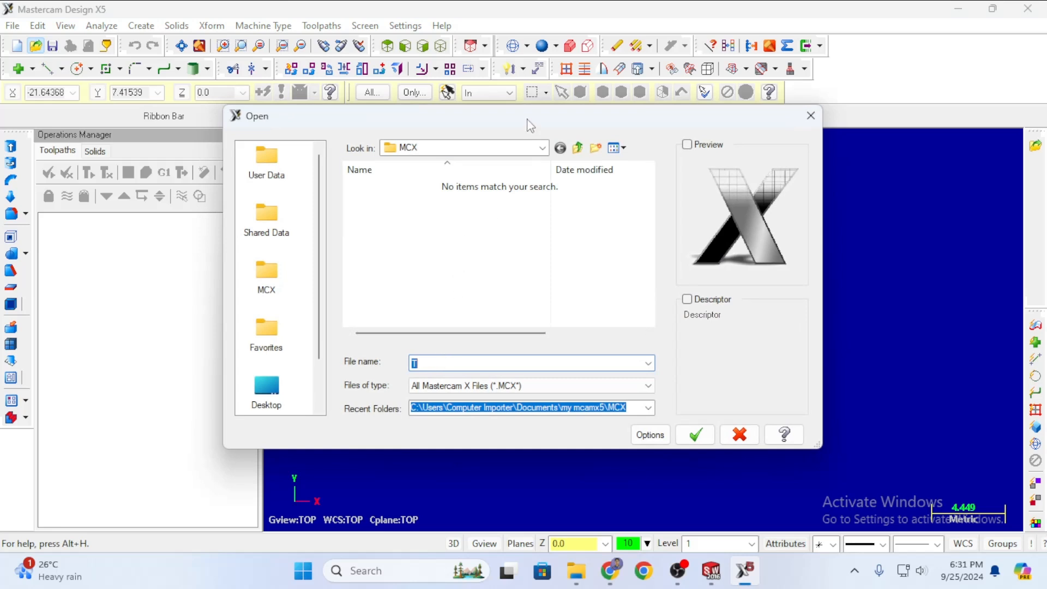
{"action": "left_click", "coordinate": [543, 148]}
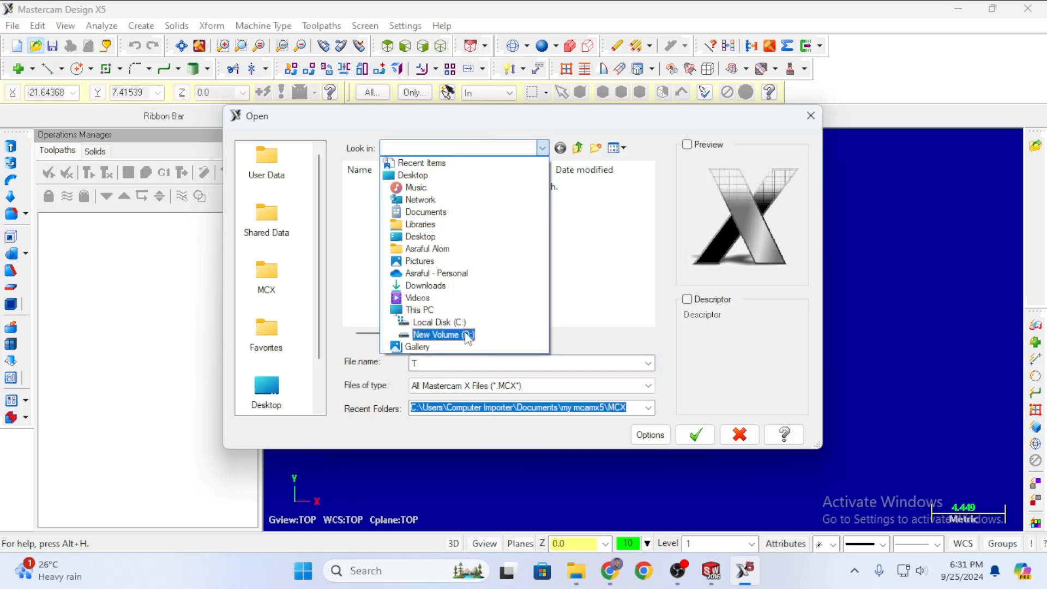
{"action": "left_click", "coordinate": [436, 335]}
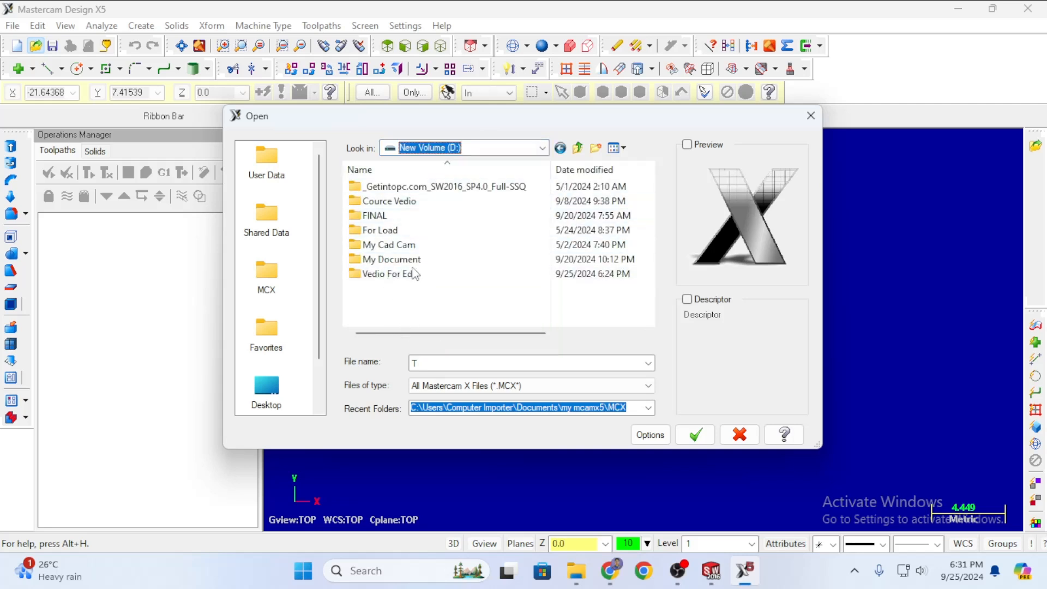
{"action": "double_click", "coordinate": [402, 245]}
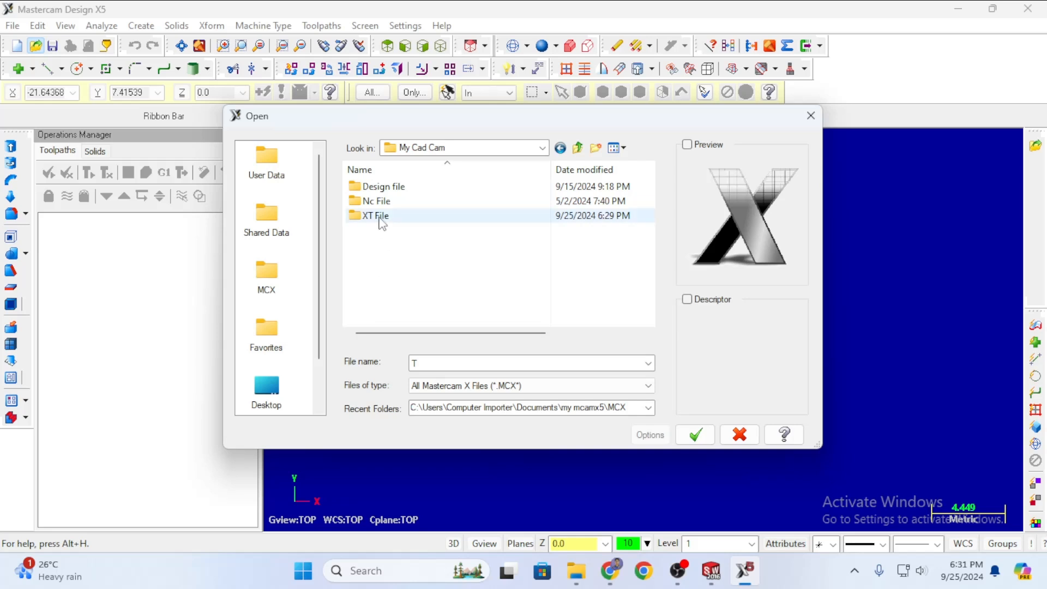
{"action": "left_click", "coordinate": [382, 216]}
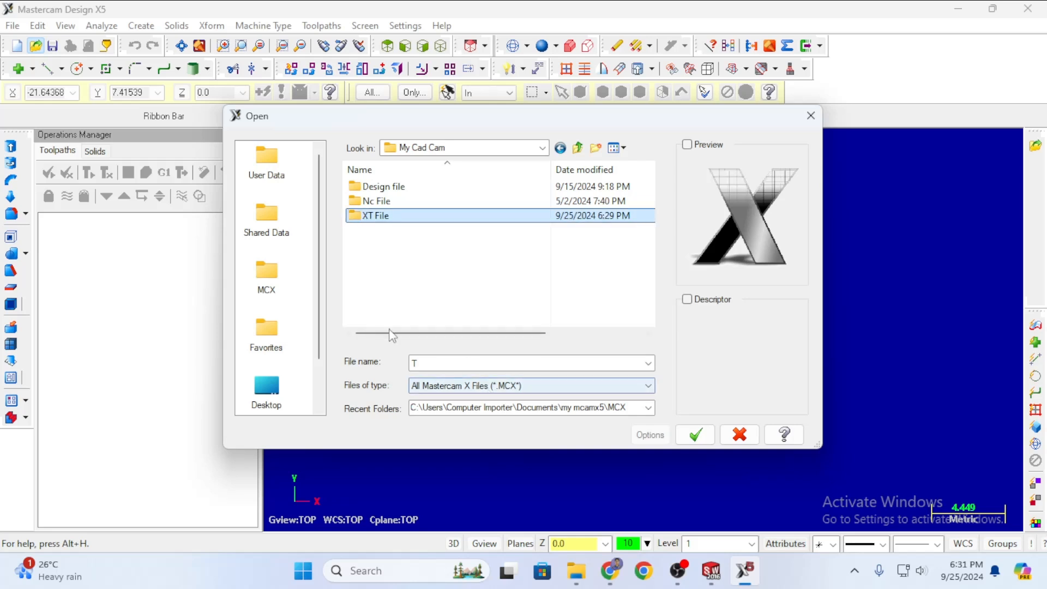
{"action": "double_click", "coordinate": [404, 217]}
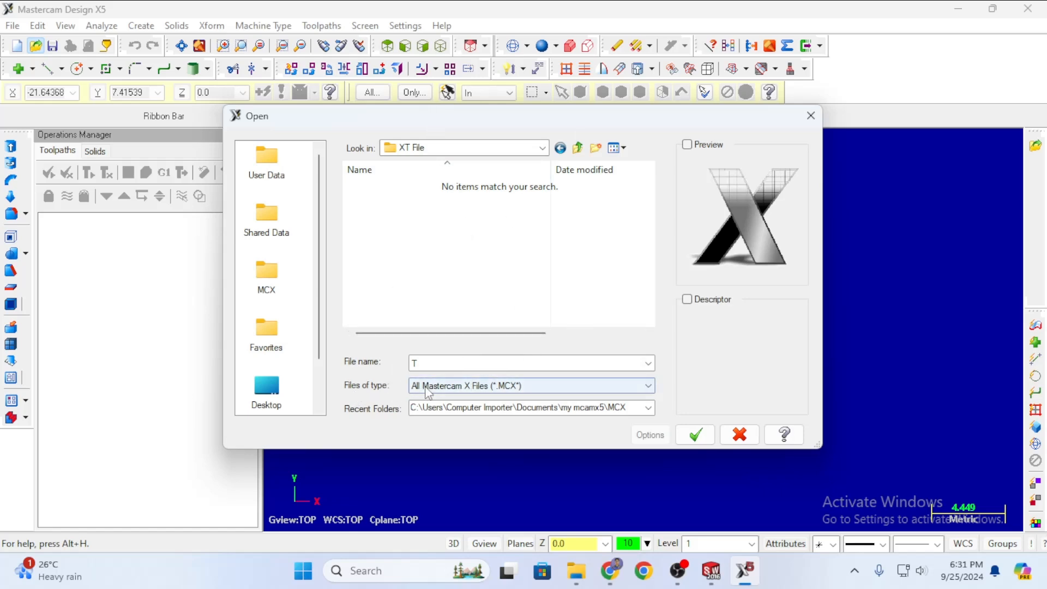
Filter to Parasolid files and open 111.x_t, importing it as solids.
{"action": "left_click", "coordinate": [441, 387]}
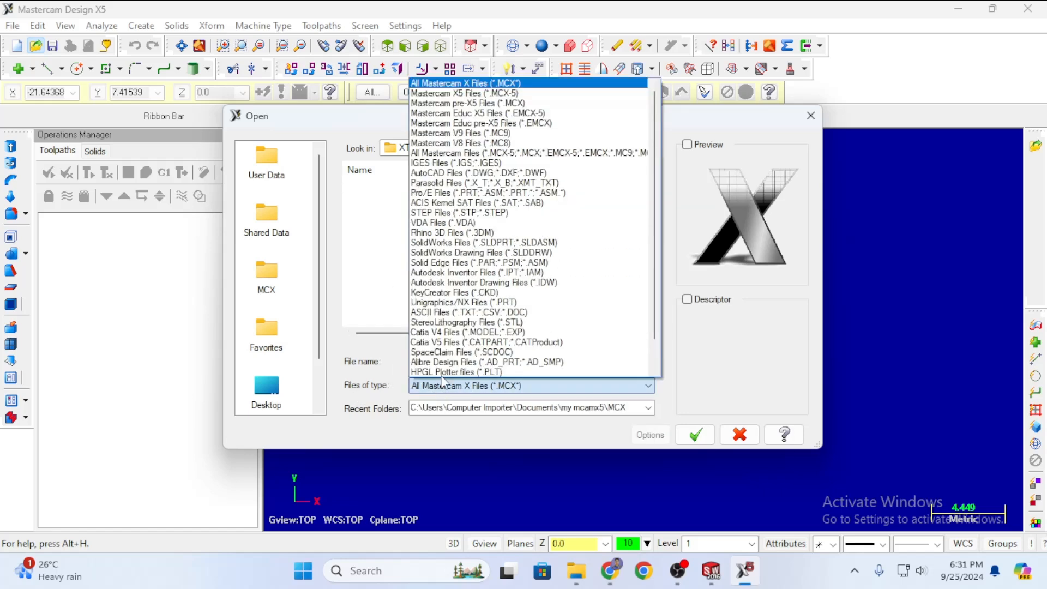
{"action": "left_click", "coordinate": [487, 184]}
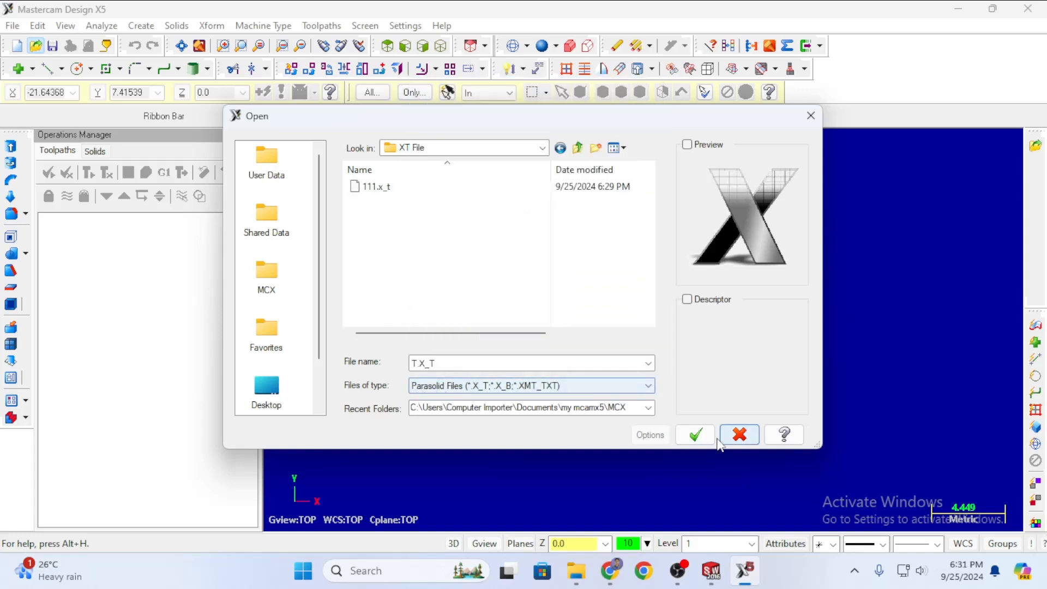
{"action": "left_click", "coordinate": [388, 187]}
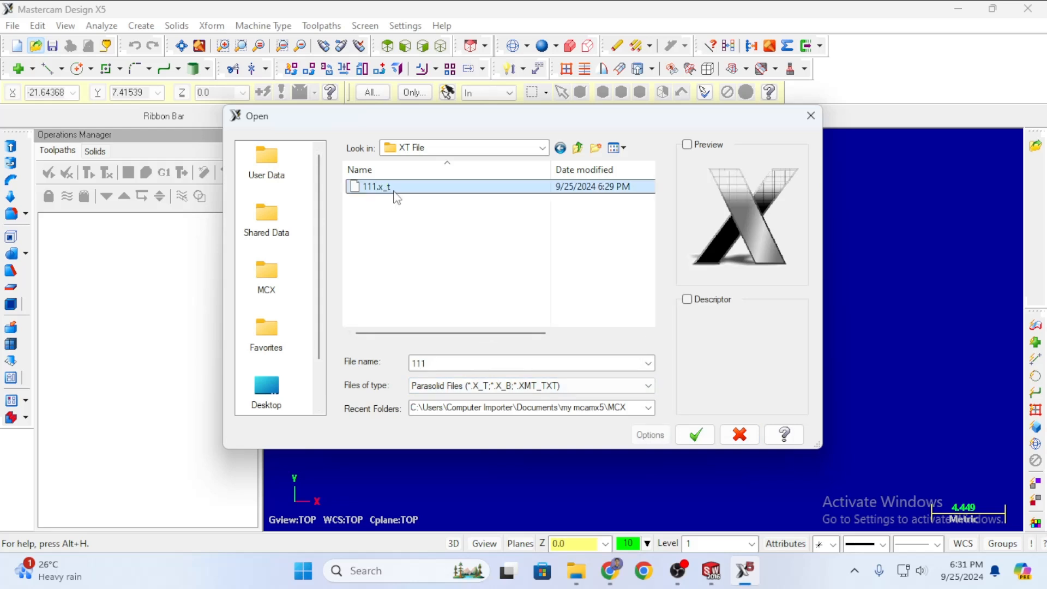
{"action": "left_click", "coordinate": [651, 435]}
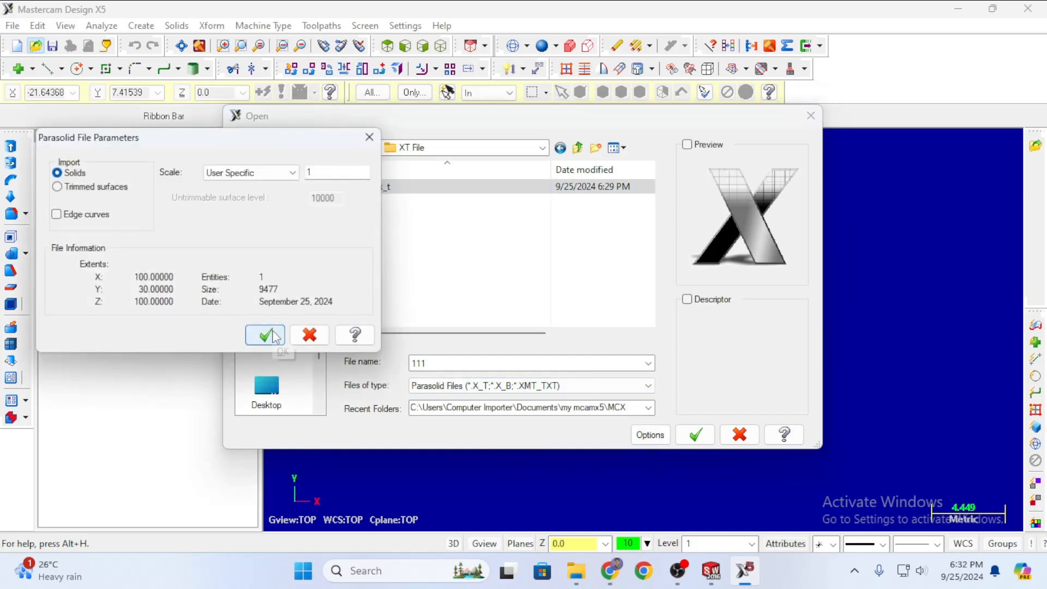
{"action": "left_click", "coordinate": [265, 335]}
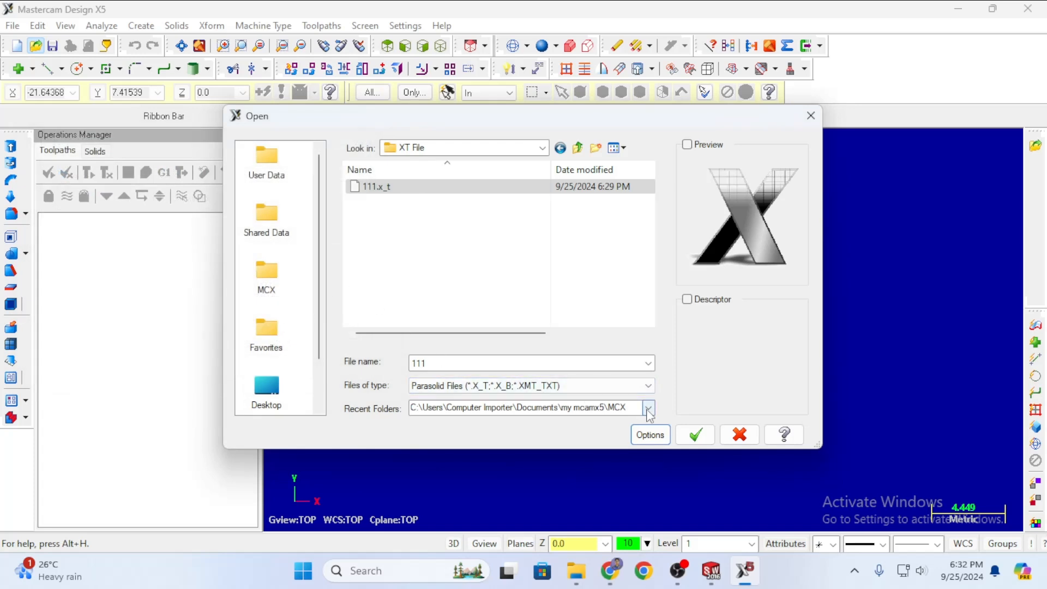
{"action": "left_click", "coordinate": [694, 434]}
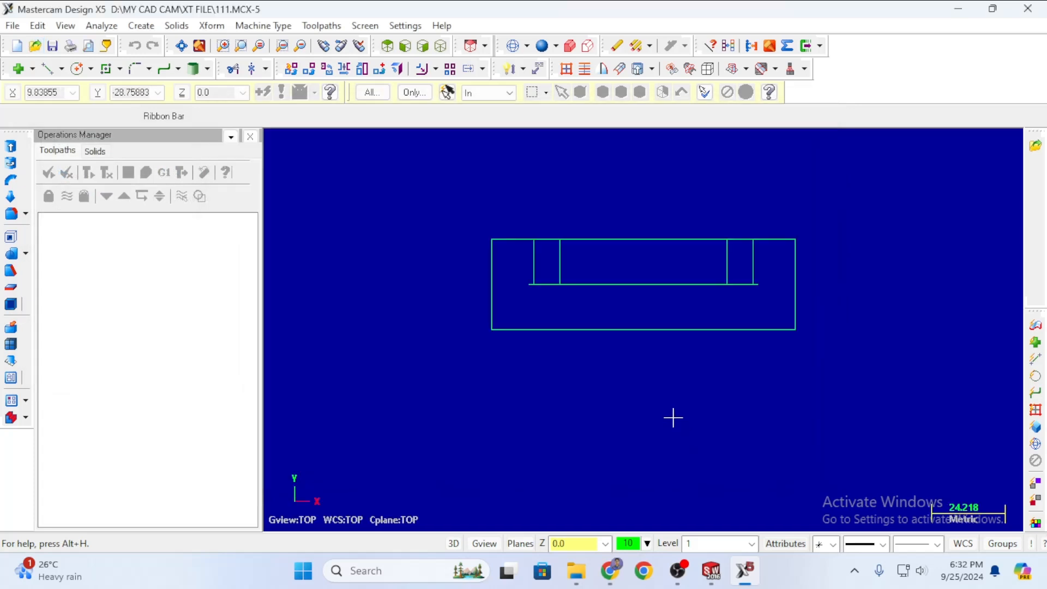
Show the block in isometric view, shaded, with F9 axis lines through the origin.
{"action": "scroll", "coordinate": [583, 270], "scroll_direction": "up", "scroll_amount": 3}
{"action": "scroll", "coordinate": [603, 243], "scroll_direction": "down", "scroll_amount": 2}
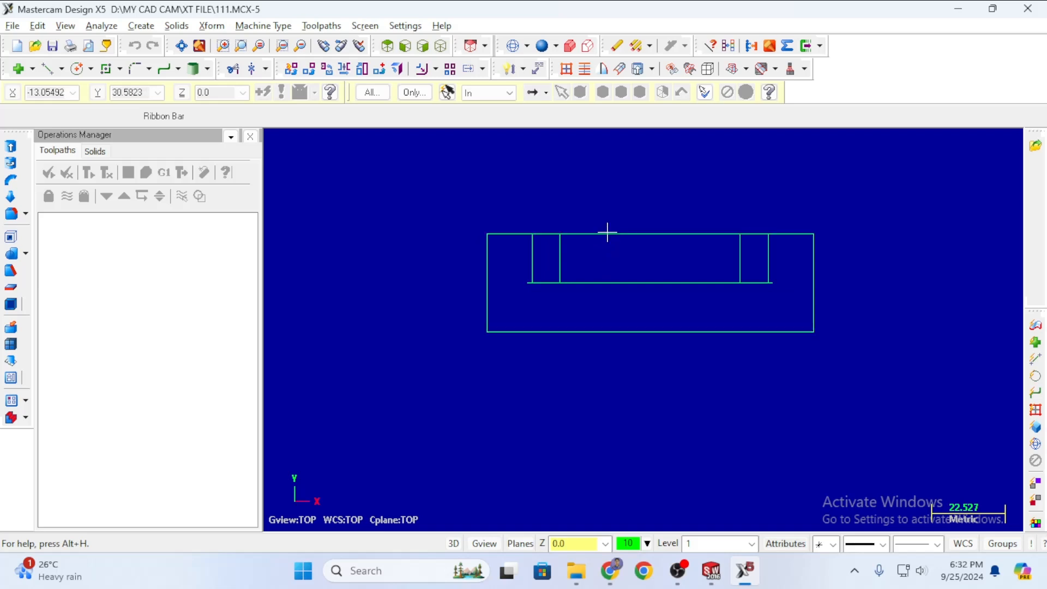
{"action": "key", "text": "alt+7"}
{"action": "scroll", "coordinate": [645, 254], "scroll_direction": "down", "scroll_amount": 3}
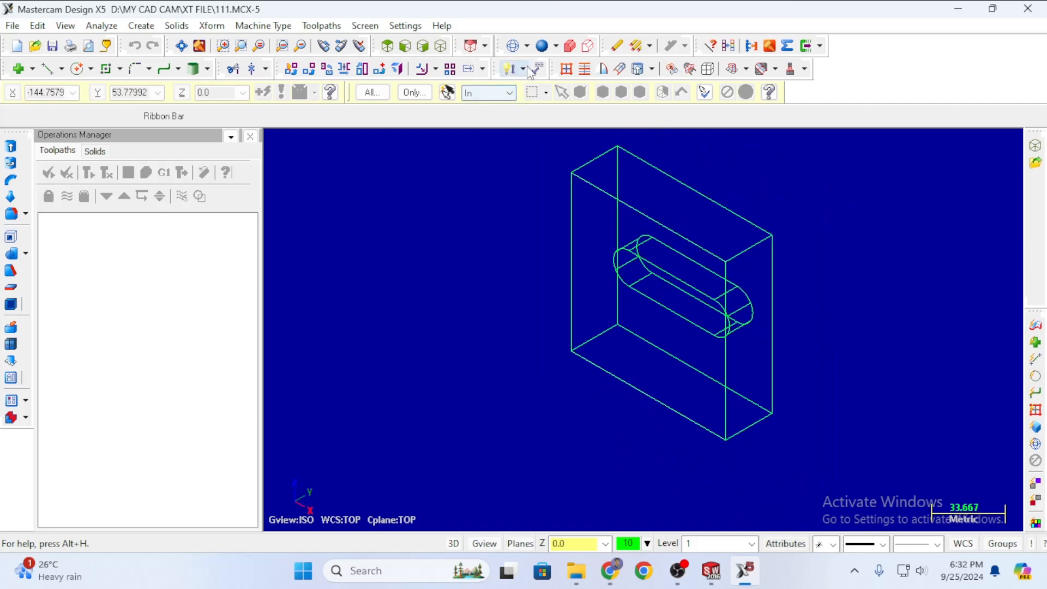
{"action": "left_click", "coordinate": [541, 45]}
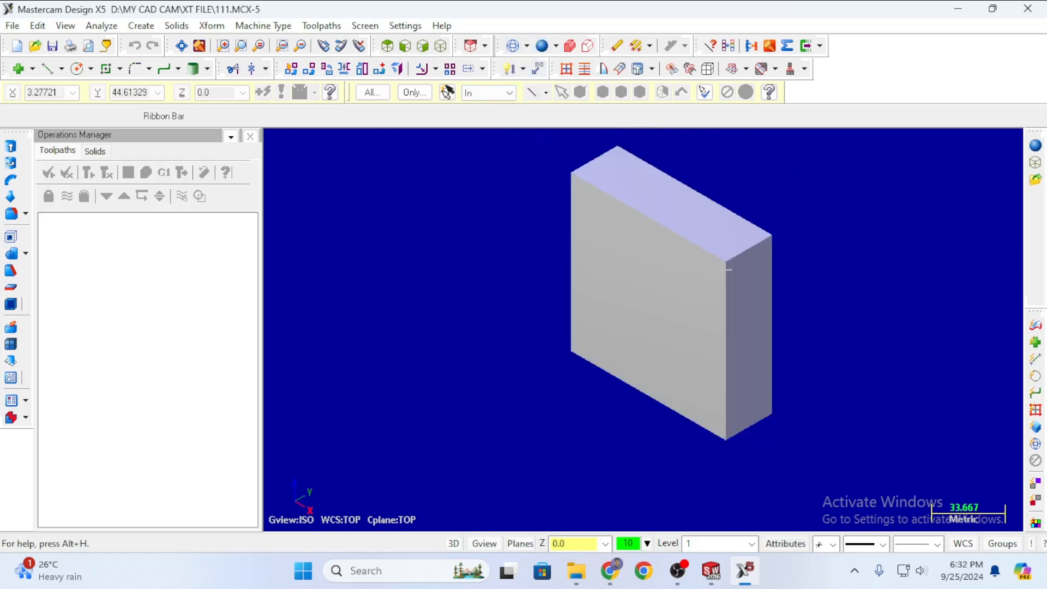
{"action": "scroll", "coordinate": [729, 241], "scroll_direction": "up", "scroll_amount": 2}
{"action": "scroll", "coordinate": [731, 237], "scroll_direction": "down", "scroll_amount": 4}
{"action": "scroll", "coordinate": [793, 219], "scroll_direction": "up", "scroll_amount": 1}
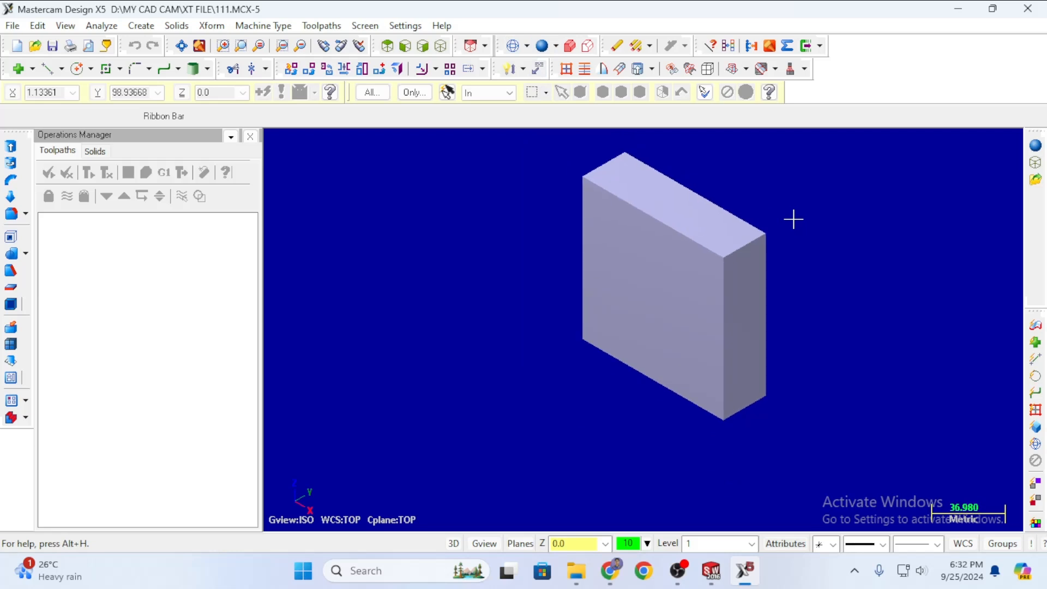
{"action": "key", "text": "F9"}
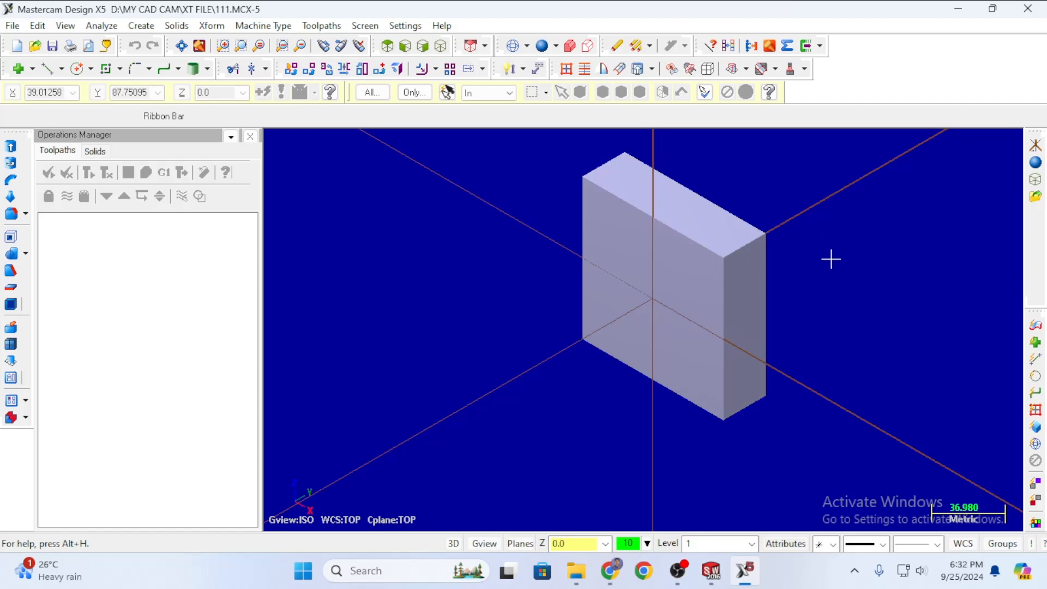
Rotate the view to inspect the slot, returning to isometric each time.
{"action": "middle_click_drag", "start_coordinate": [886, 269], "coordinate": [698, 444]}
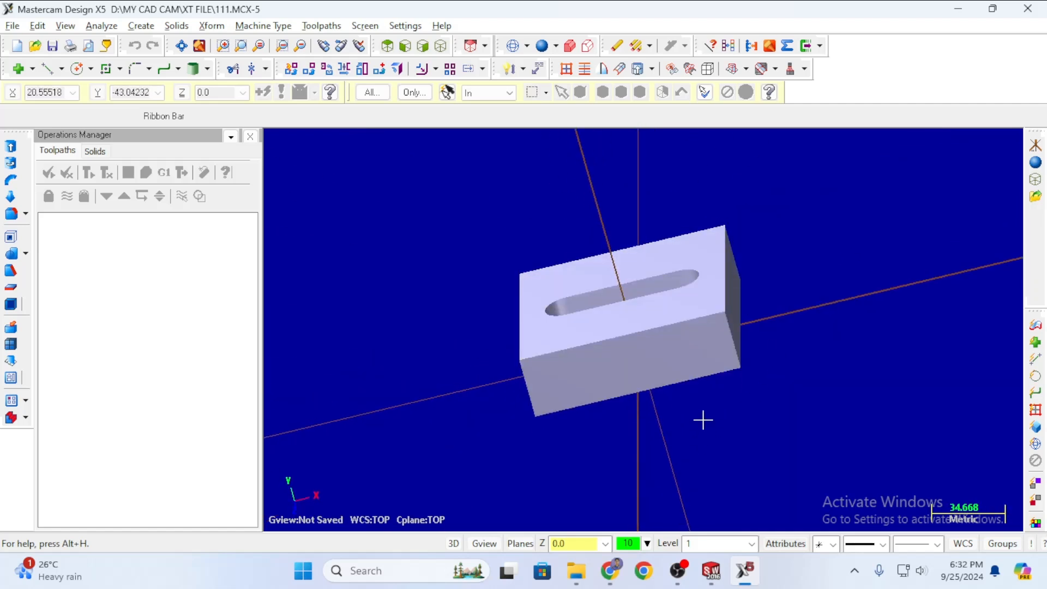
{"action": "key", "text": "alt+7"}
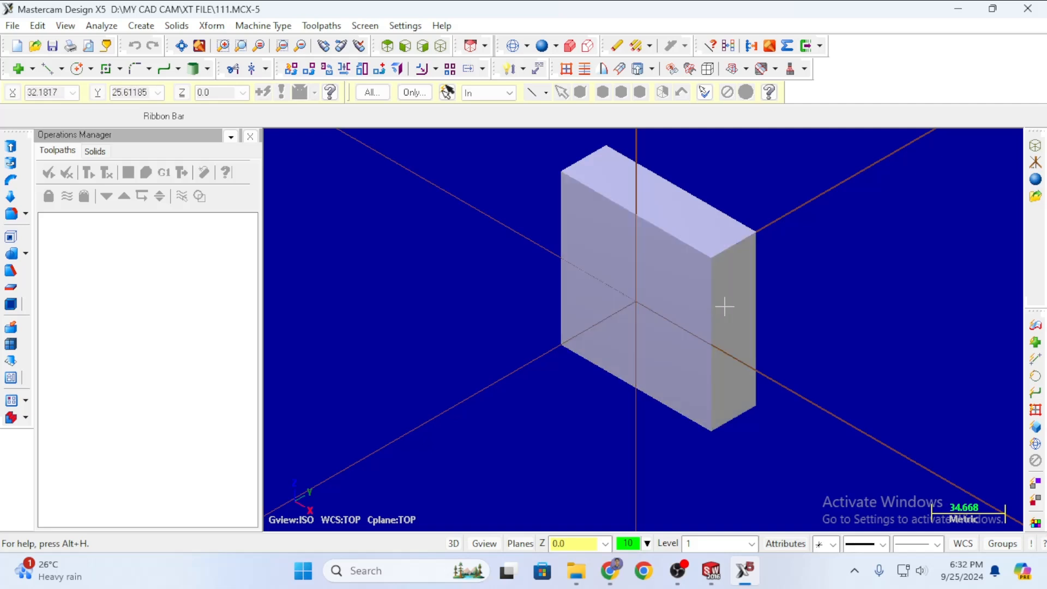
{"action": "middle_click_drag", "start_coordinate": [745, 287], "coordinate": [710, 271]}
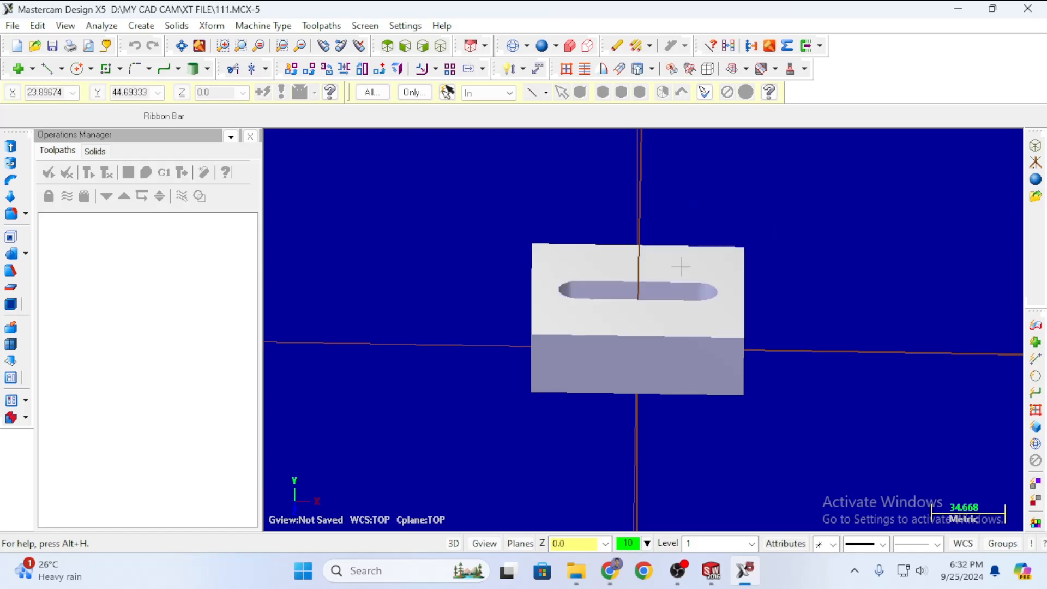
{"action": "key", "text": "alt+7"}
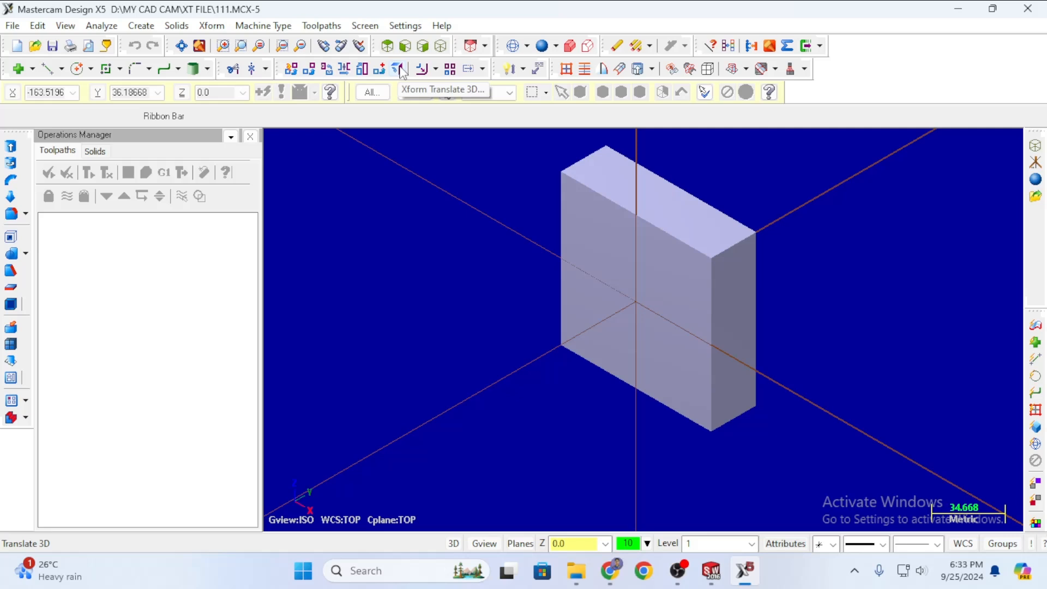
Start Xform Translate 3D and select the whole block with Ctrl+A.
{"action": "left_click", "coordinate": [212, 26]}
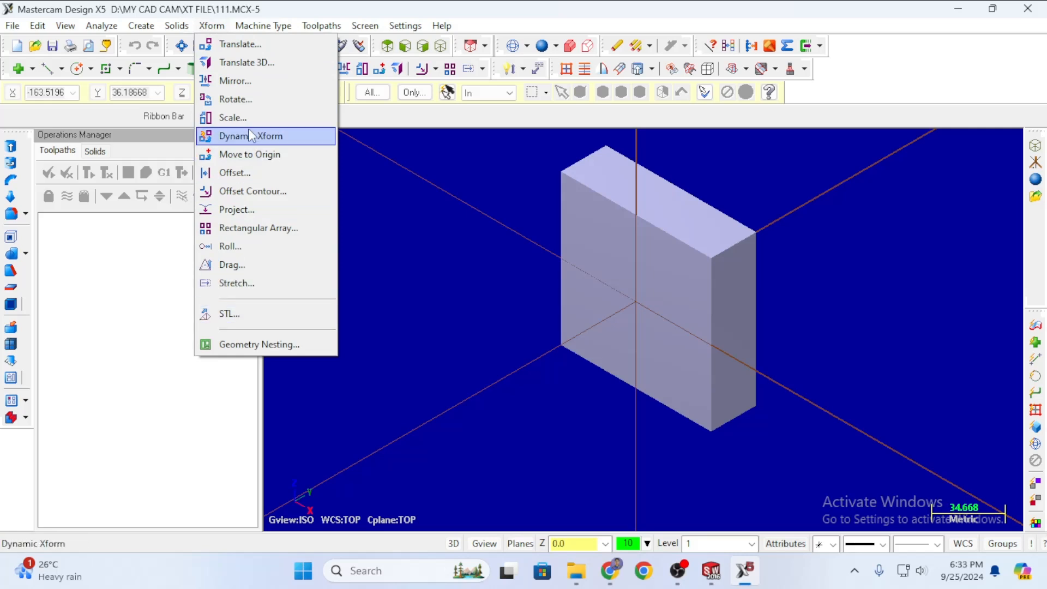
{"action": "left_click", "coordinate": [399, 102]}
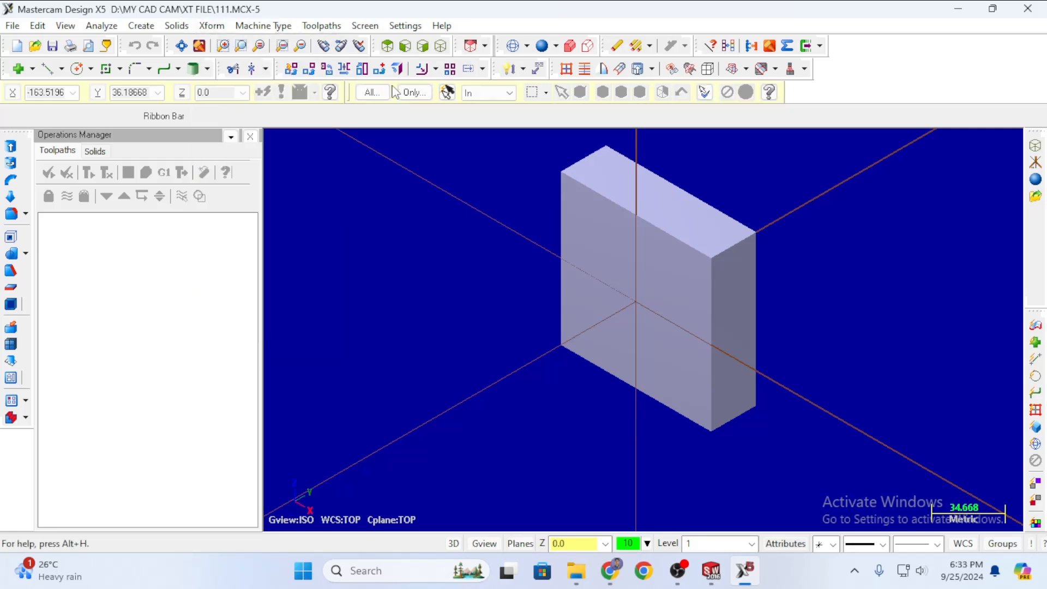
{"action": "left_click", "coordinate": [396, 69]}
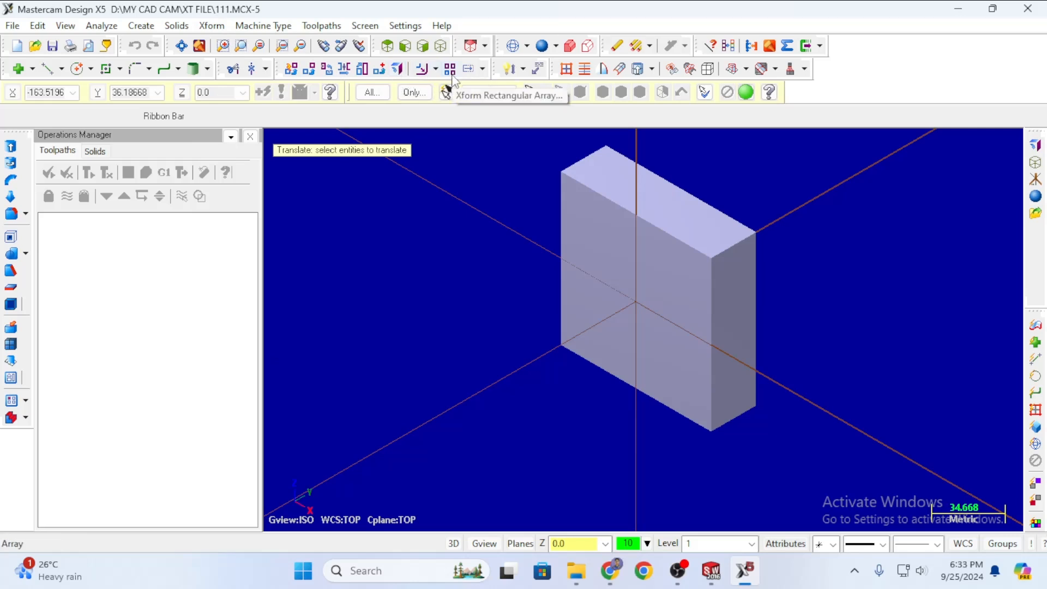
{"action": "key", "text": "ctrl+a"}
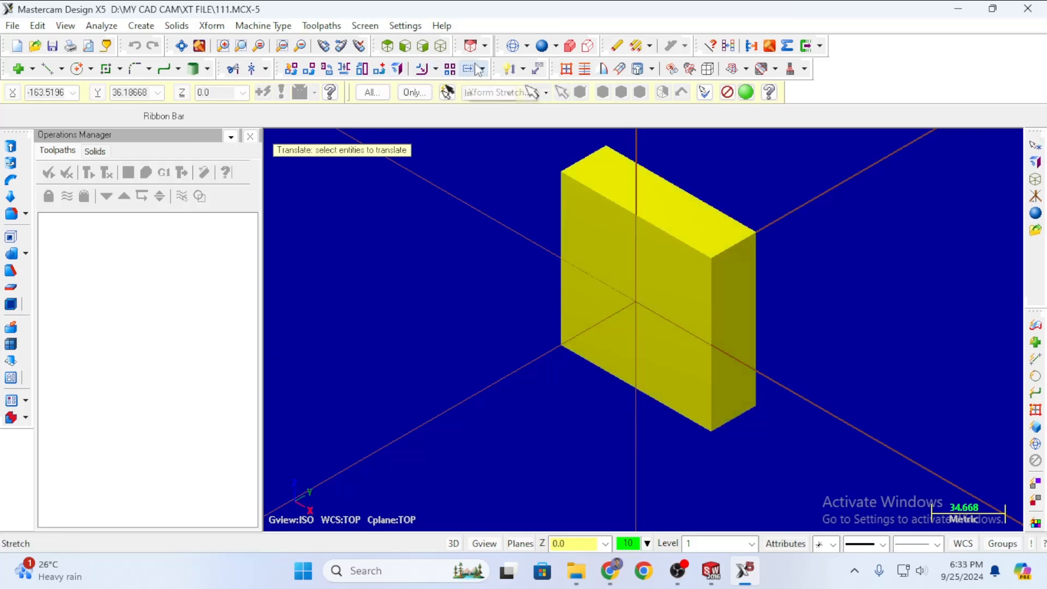
{"action": "left_click", "coordinate": [747, 93]}
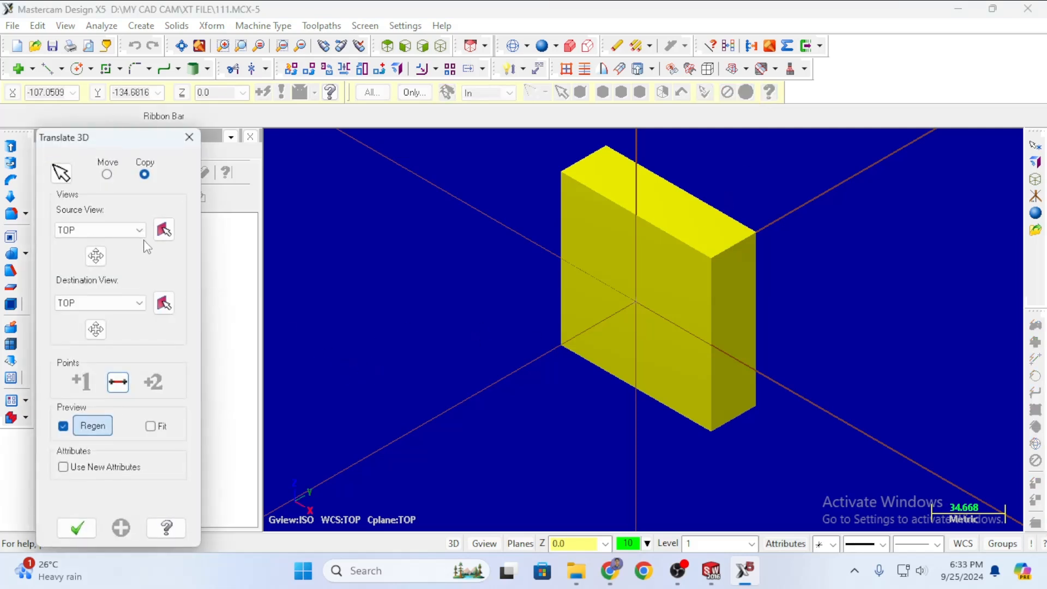
Choose Move and set the destination view to TOP.
{"action": "left_click", "coordinate": [107, 175]}
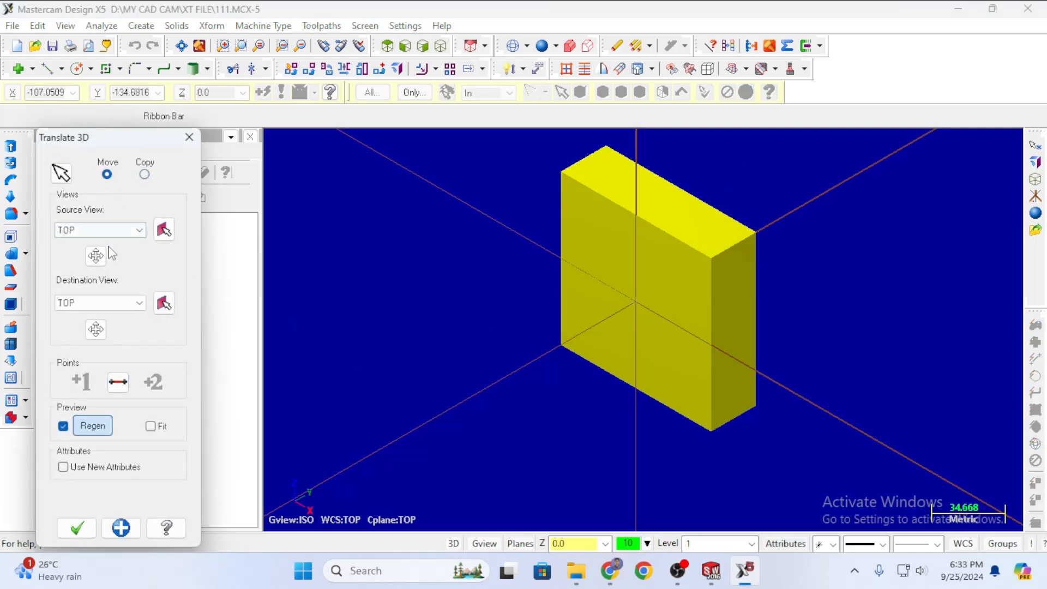
{"action": "left_click", "coordinate": [103, 303]}
{"action": "left_click", "coordinate": [87, 326]}
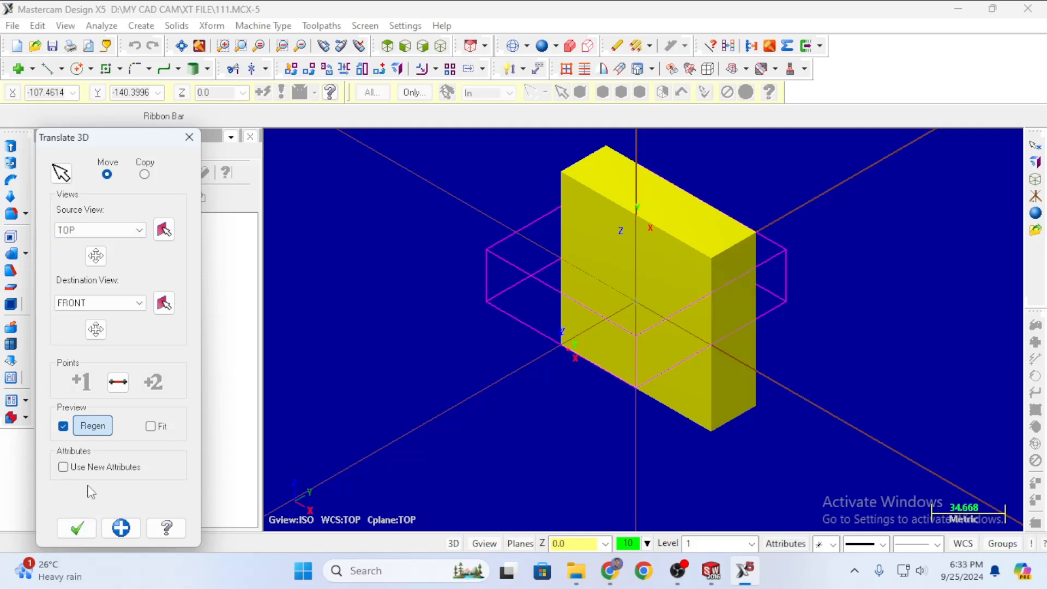
{"action": "left_click", "coordinate": [118, 304]}
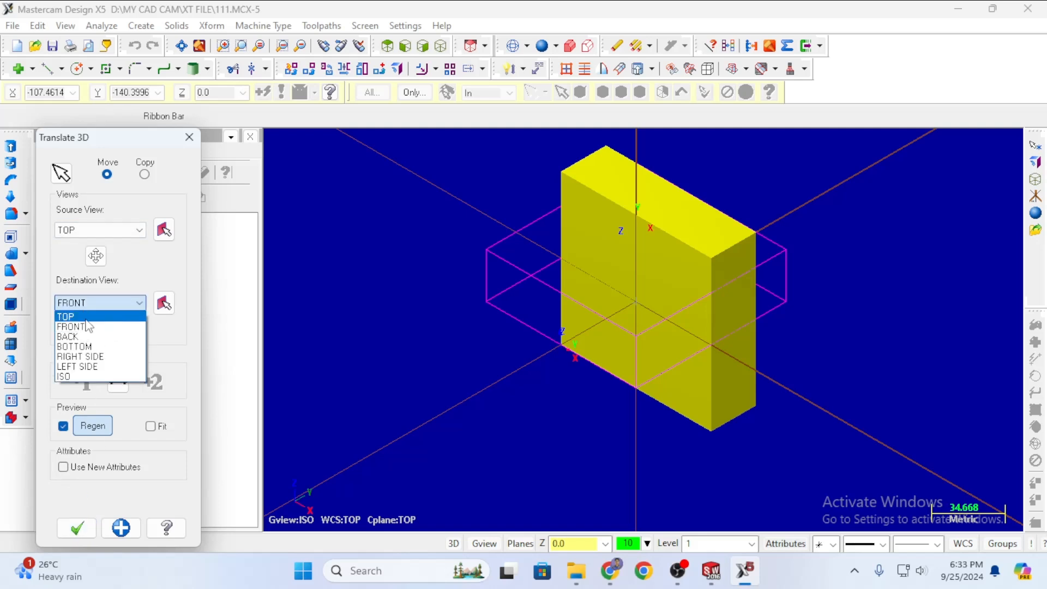
{"action": "left_click", "coordinate": [92, 314]}
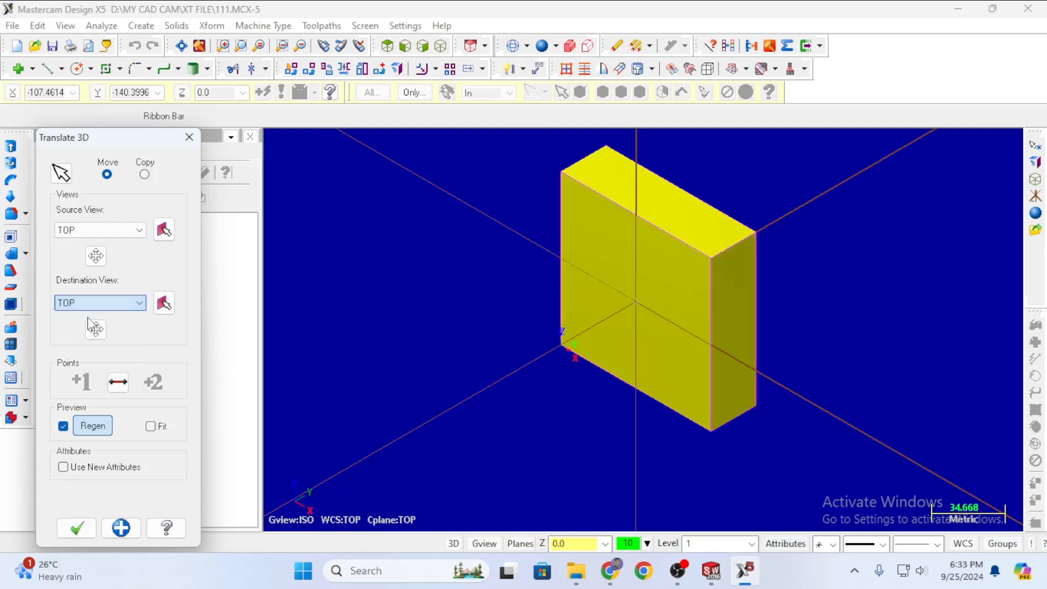
Set the source view to FRONT and apply the translation.
{"action": "left_click", "coordinate": [109, 230]}
{"action": "left_click", "coordinate": [87, 254]}
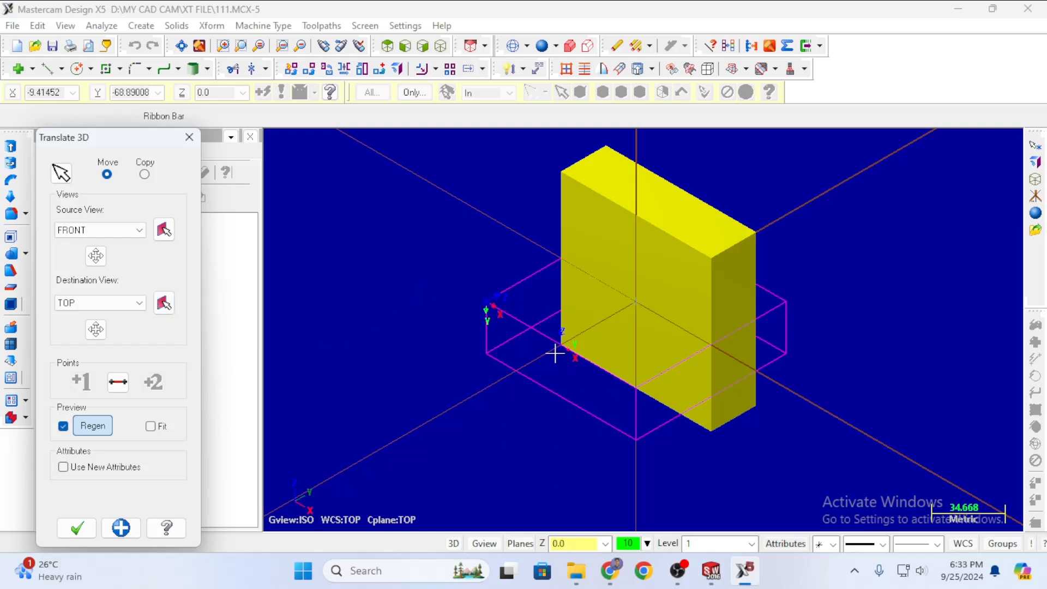
{"action": "left_click", "coordinate": [138, 229]}
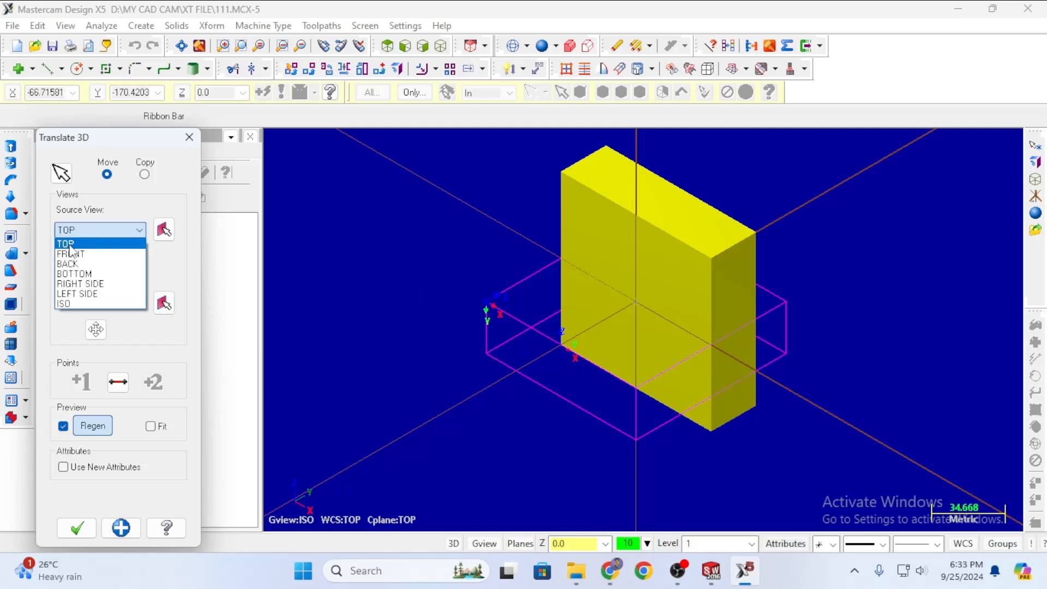
{"action": "left_click", "coordinate": [68, 240]}
{"action": "left_click", "coordinate": [139, 230]}
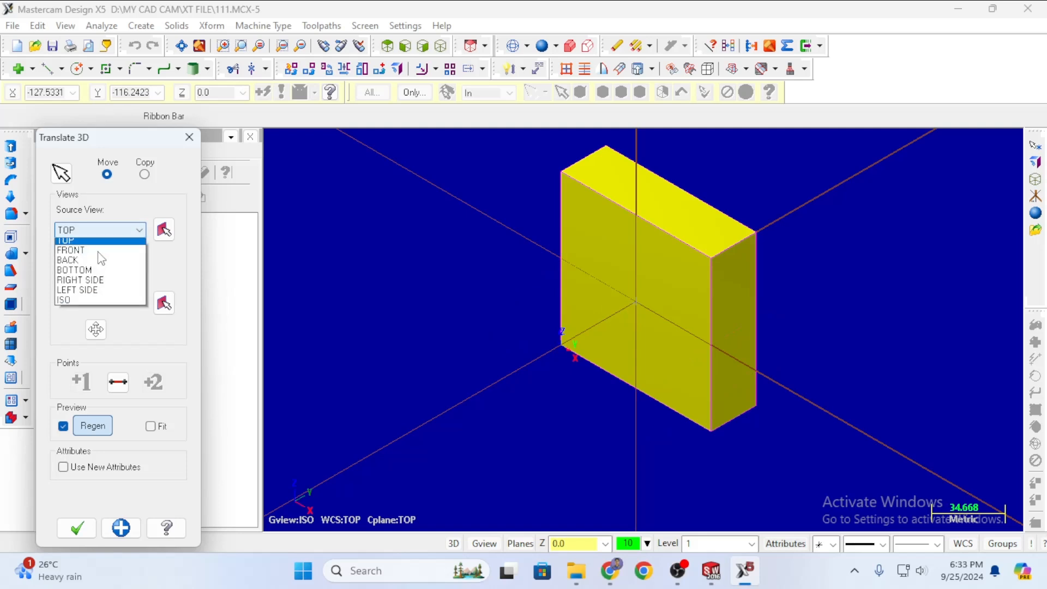
{"action": "left_click", "coordinate": [74, 291]}
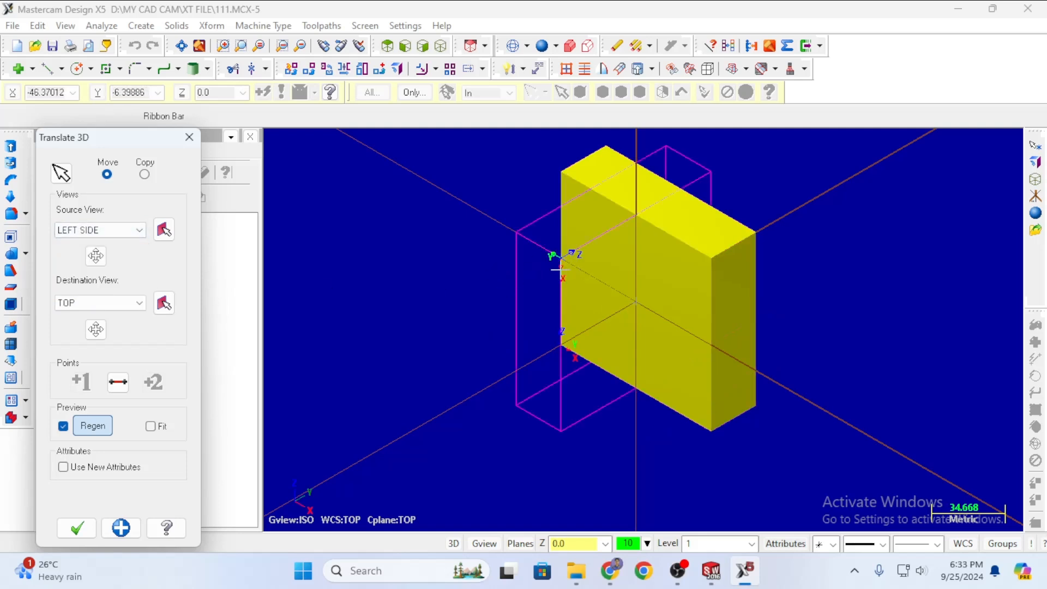
{"action": "left_click", "coordinate": [85, 235]}
{"action": "left_click", "coordinate": [74, 255]}
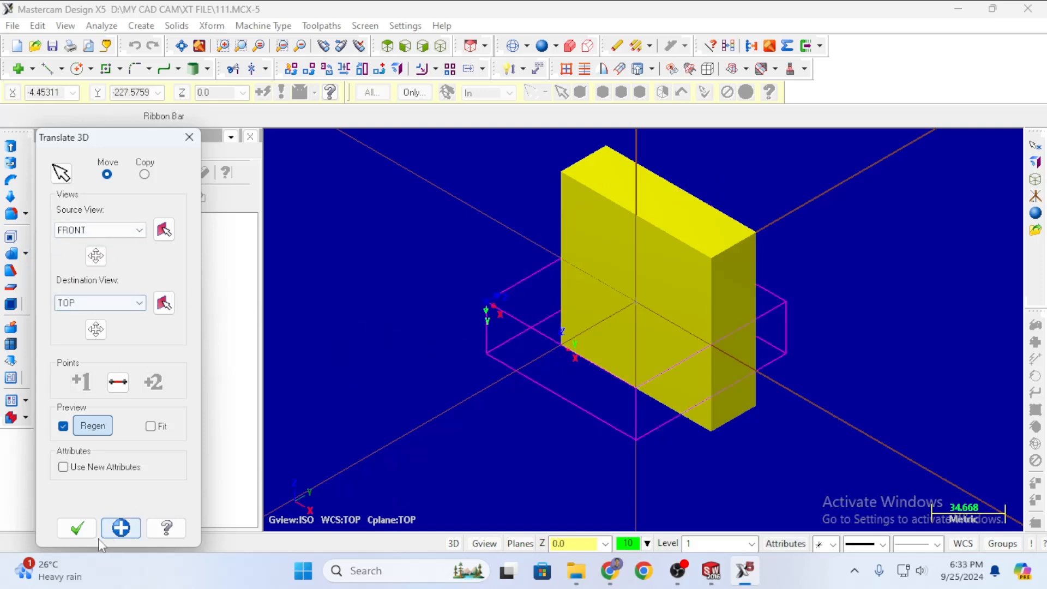
{"action": "left_click", "coordinate": [77, 529]}
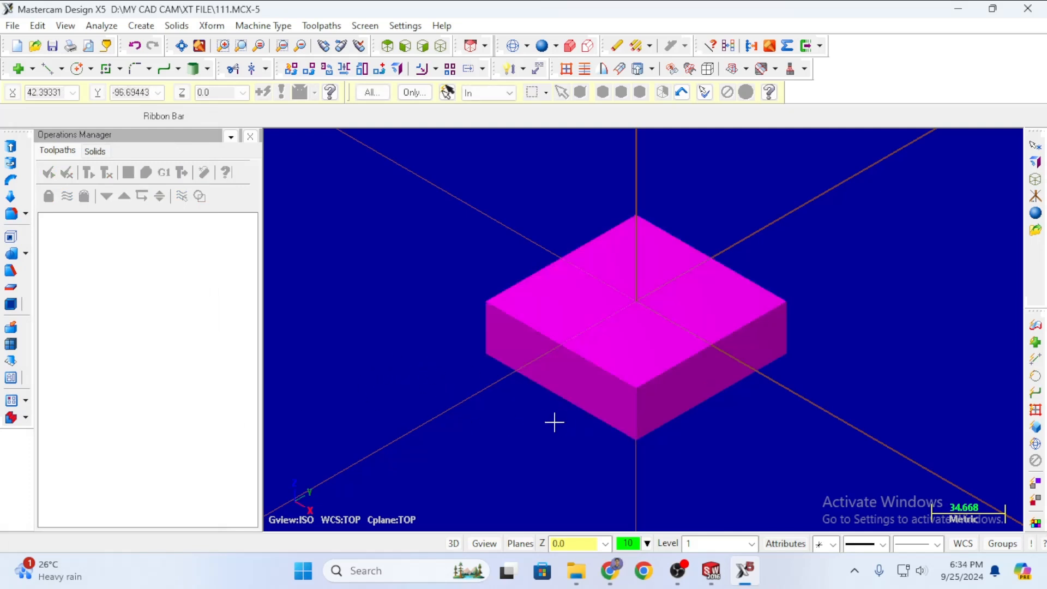
In isometric view, use Translate 3D to move the solid from the TOP view to the BOTTOM view.
{"action": "middle_click_drag", "start_coordinate": [554, 424], "coordinate": [676, 310]}
{"action": "middle_click_drag", "start_coordinate": [762, 204], "coordinate": [736, 294]}
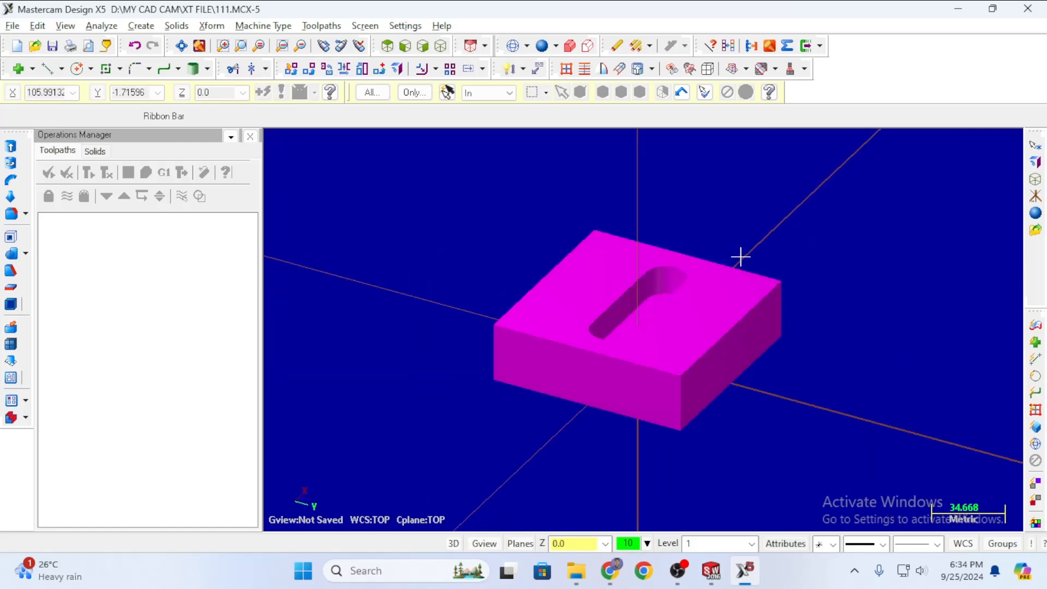
{"action": "key", "text": "alt+7"}
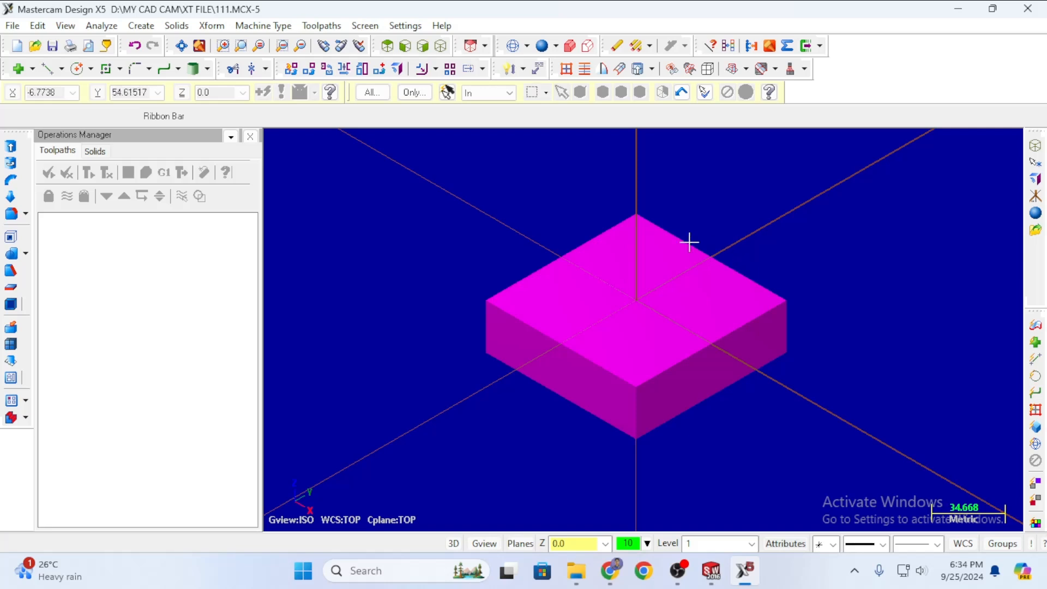
{"action": "left_click", "coordinate": [397, 68]}
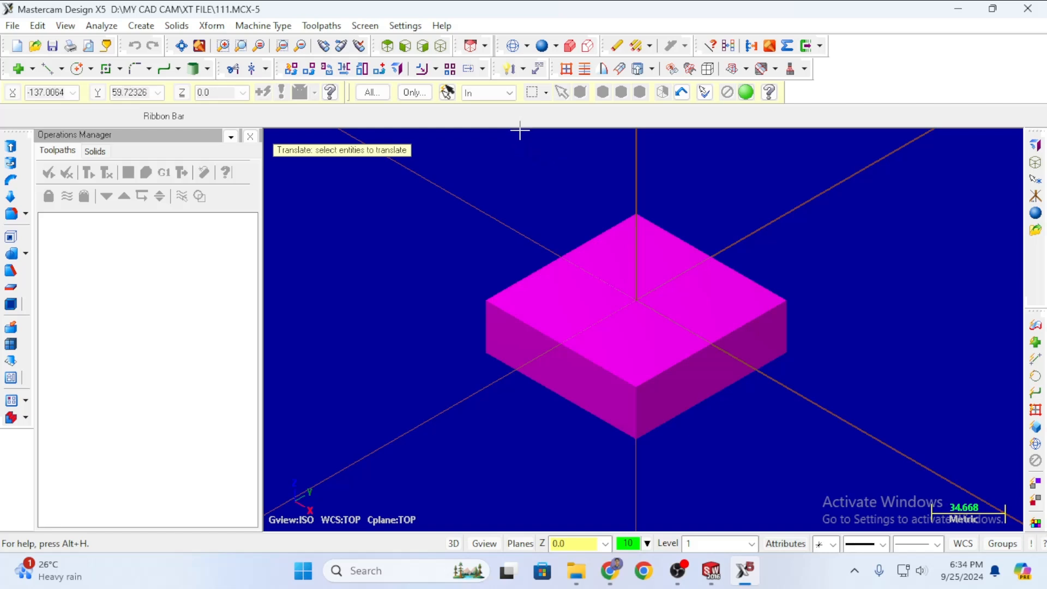
{"action": "left_click", "coordinate": [446, 91]}
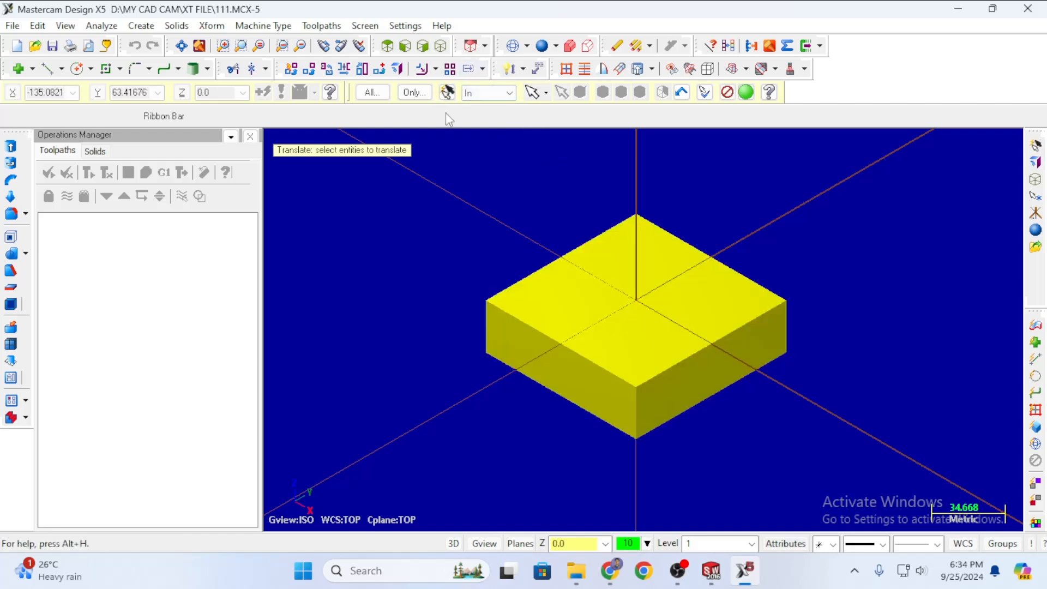
{"action": "key", "text": "Return"}
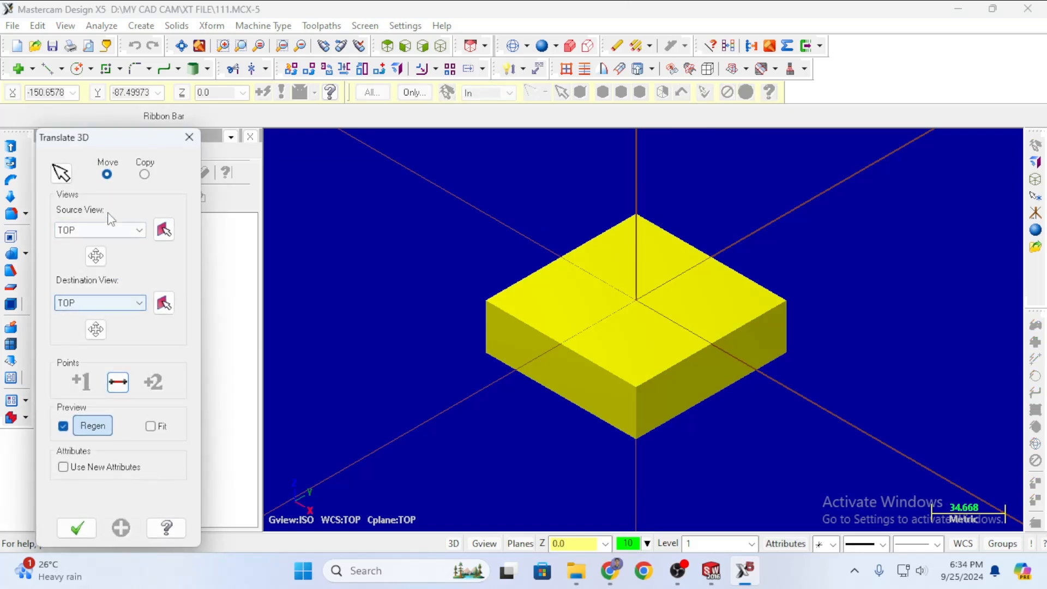
{"action": "left_click", "coordinate": [122, 303]}
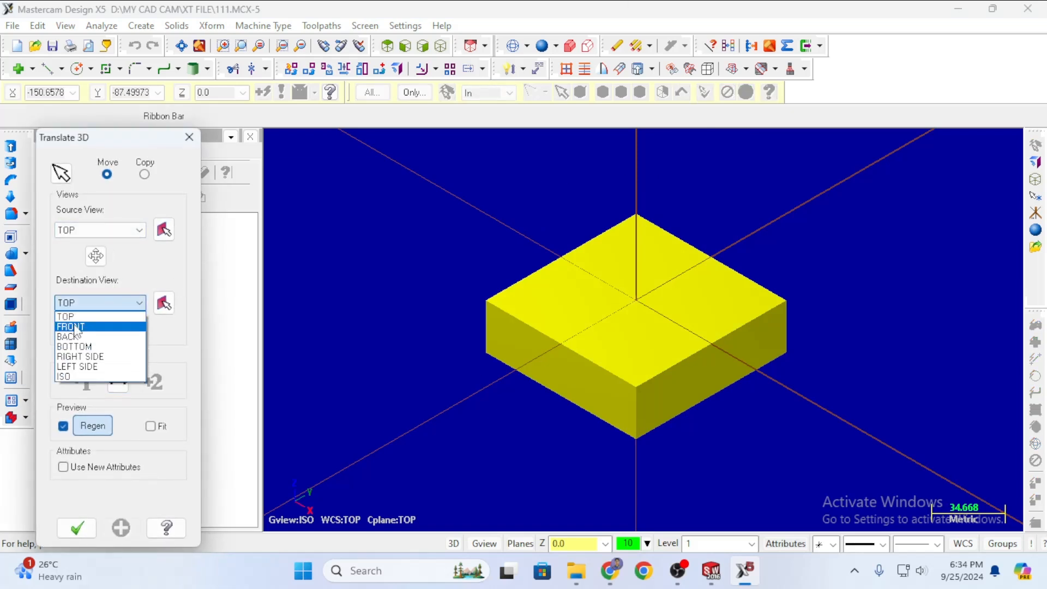
{"action": "left_click", "coordinate": [75, 329]}
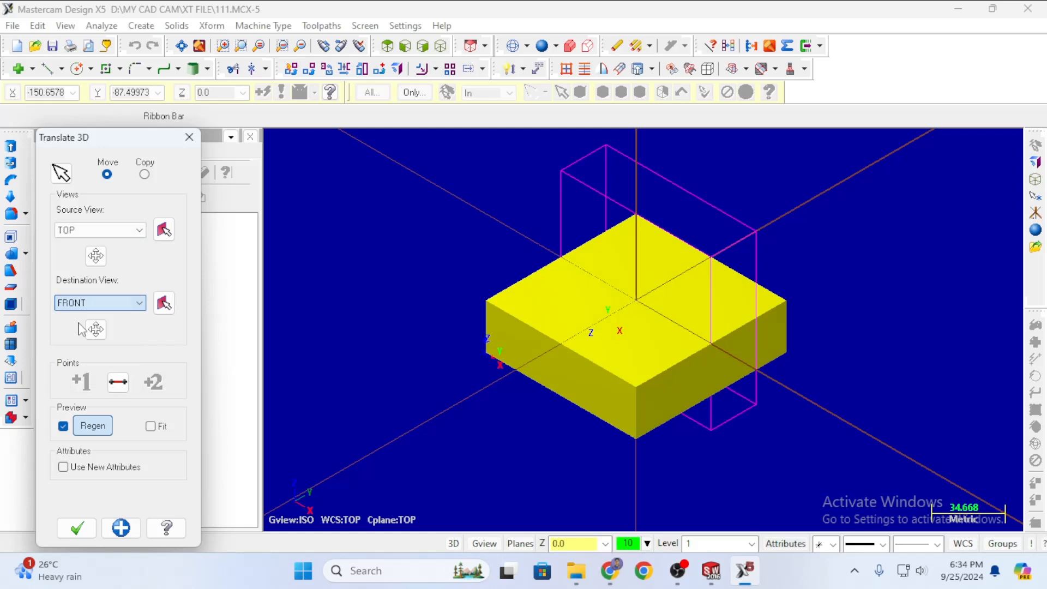
{"action": "left_click", "coordinate": [116, 306]}
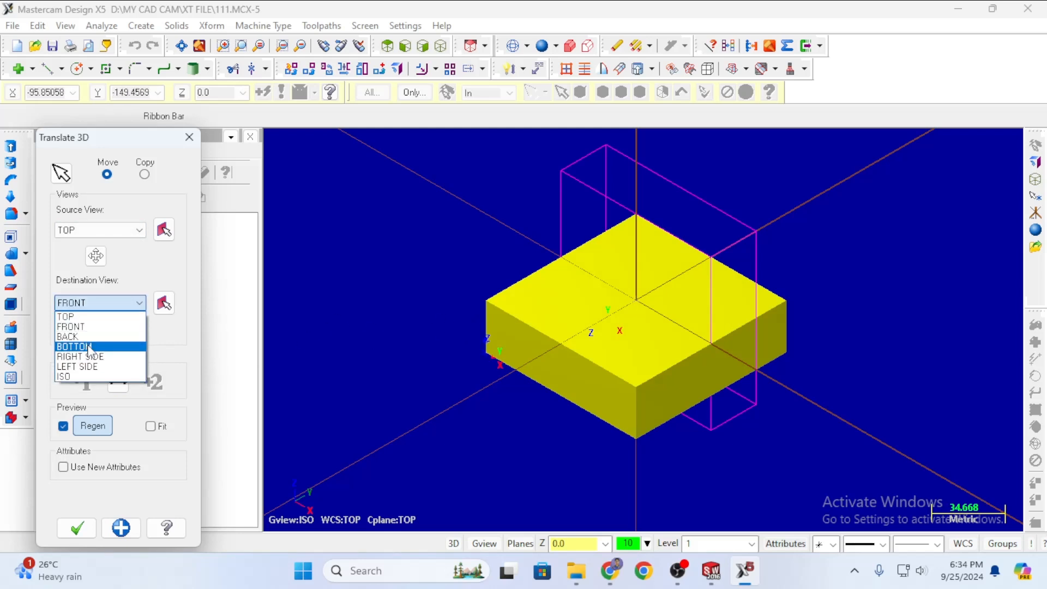
{"action": "left_click", "coordinate": [90, 347]}
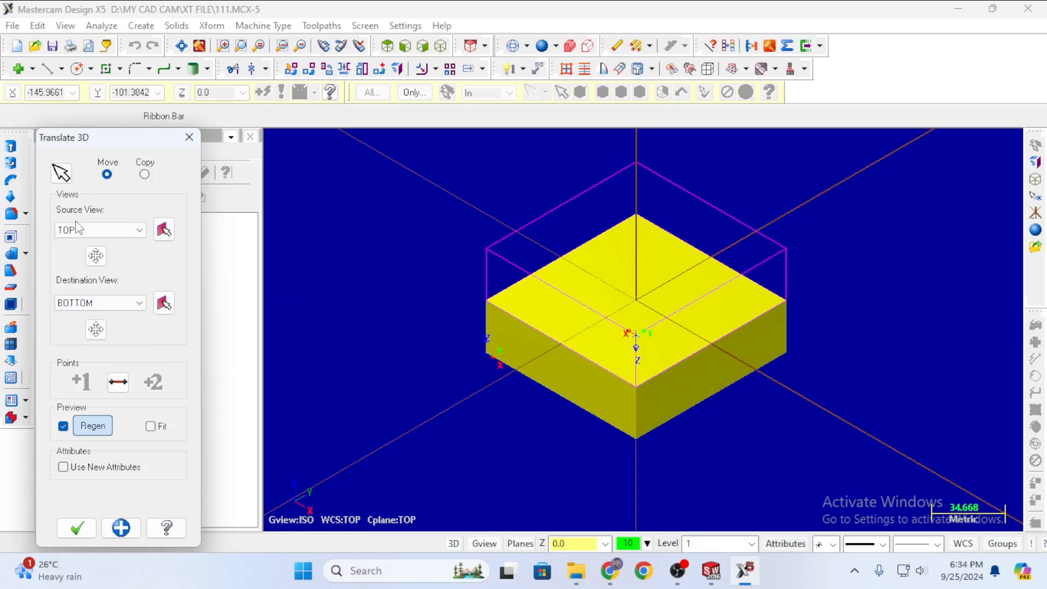
{"action": "left_click", "coordinate": [76, 528]}
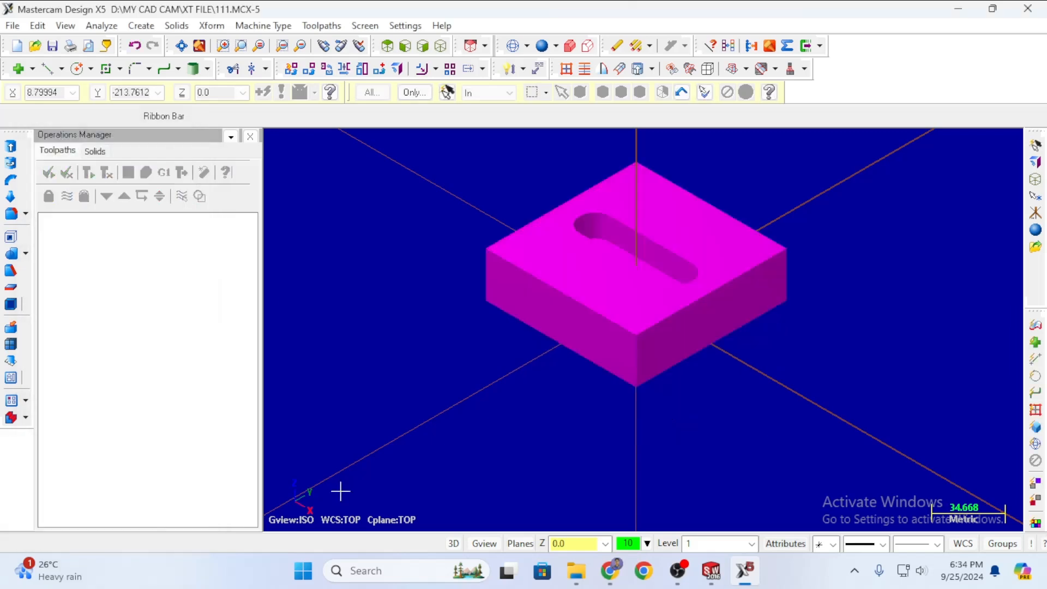
{"action": "scroll", "coordinate": [661, 299], "scroll_direction": "up", "scroll_amount": 5}
{"action": "scroll", "coordinate": [663, 221], "scroll_direction": "down", "scroll_amount": 7}
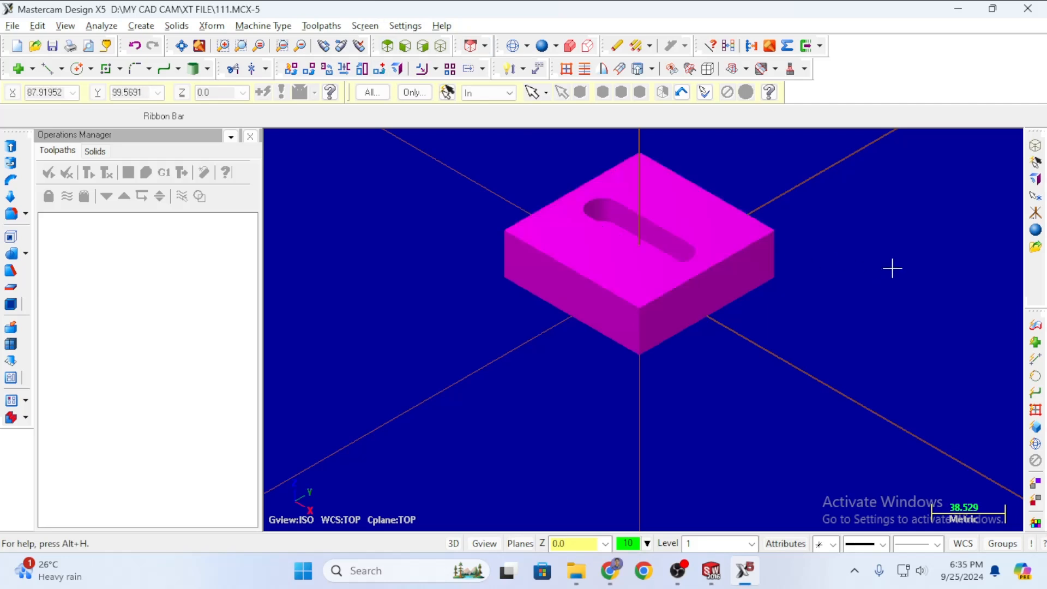
{"action": "scroll", "coordinate": [586, 289], "scroll_direction": "down", "scroll_amount": 1}
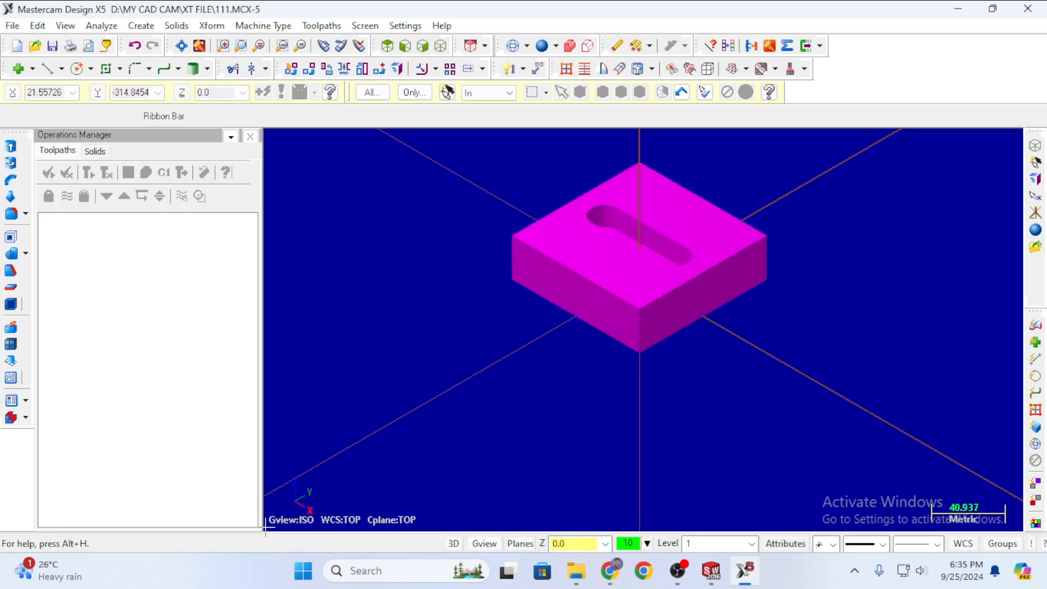
{"action": "scroll", "coordinate": [662, 264], "scroll_direction": "down", "scroll_amount": 3}
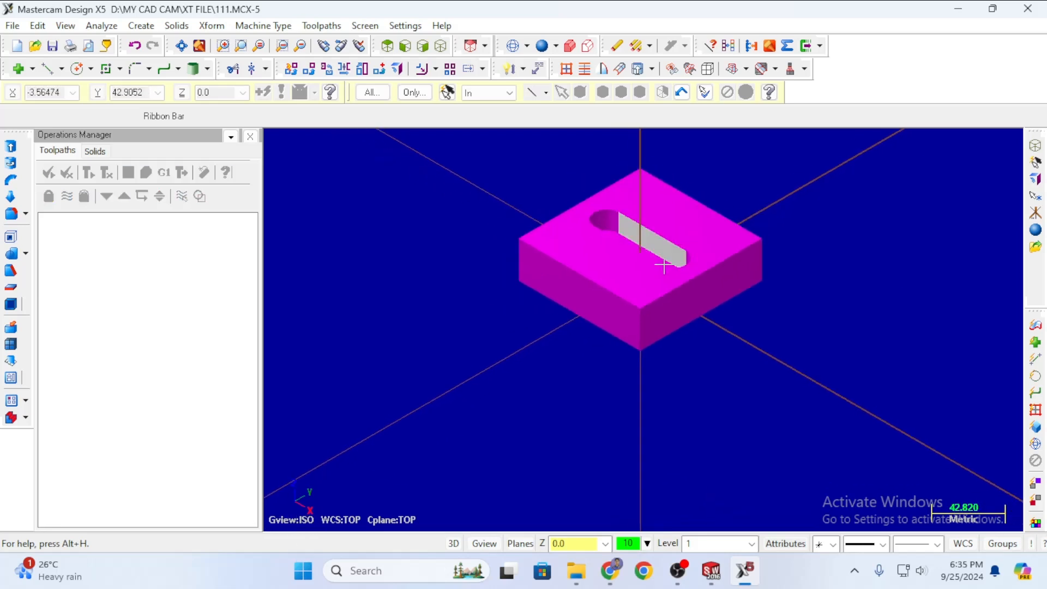
{"action": "scroll", "coordinate": [631, 171], "scroll_direction": "down", "scroll_amount": 1}
{"action": "scroll", "coordinate": [631, 226], "scroll_direction": "up", "scroll_amount": 4}
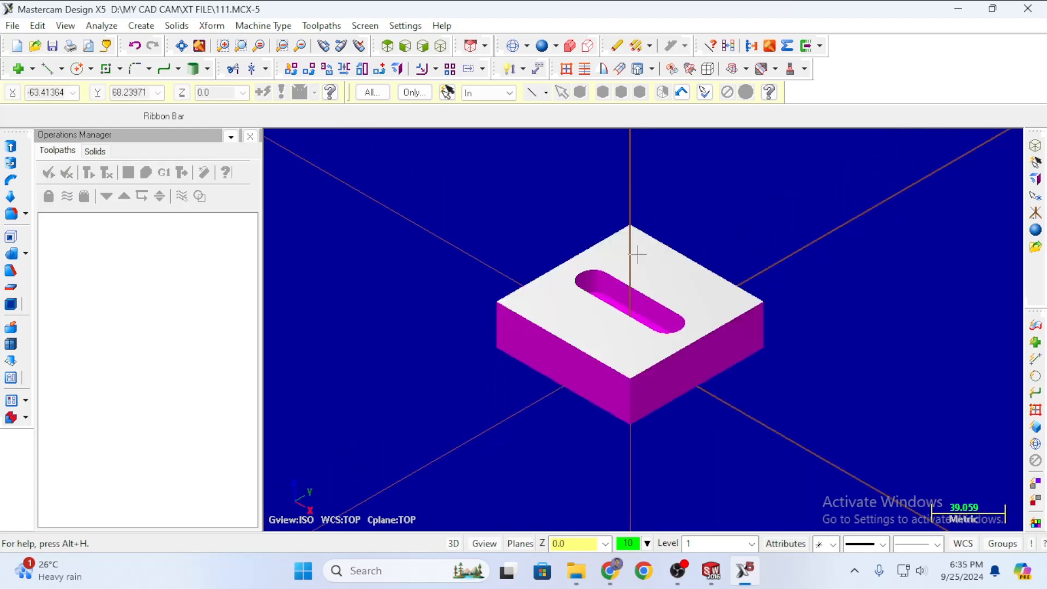
{"action": "middle_click_drag", "start_coordinate": [555, 460], "coordinate": [562, 346]}
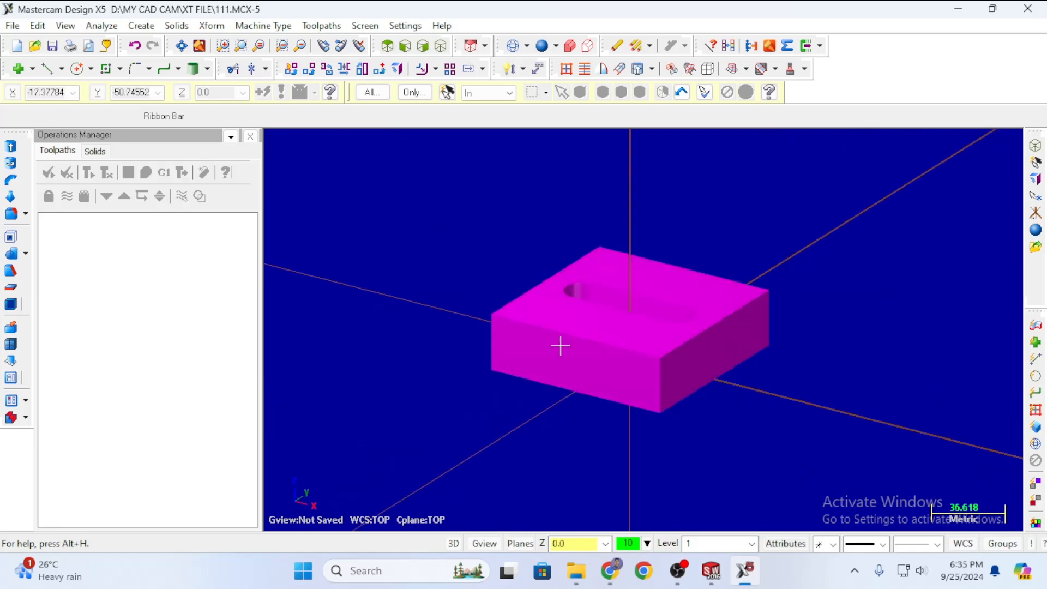
{"action": "middle_click_drag", "start_coordinate": [778, 205], "coordinate": [803, 210]}
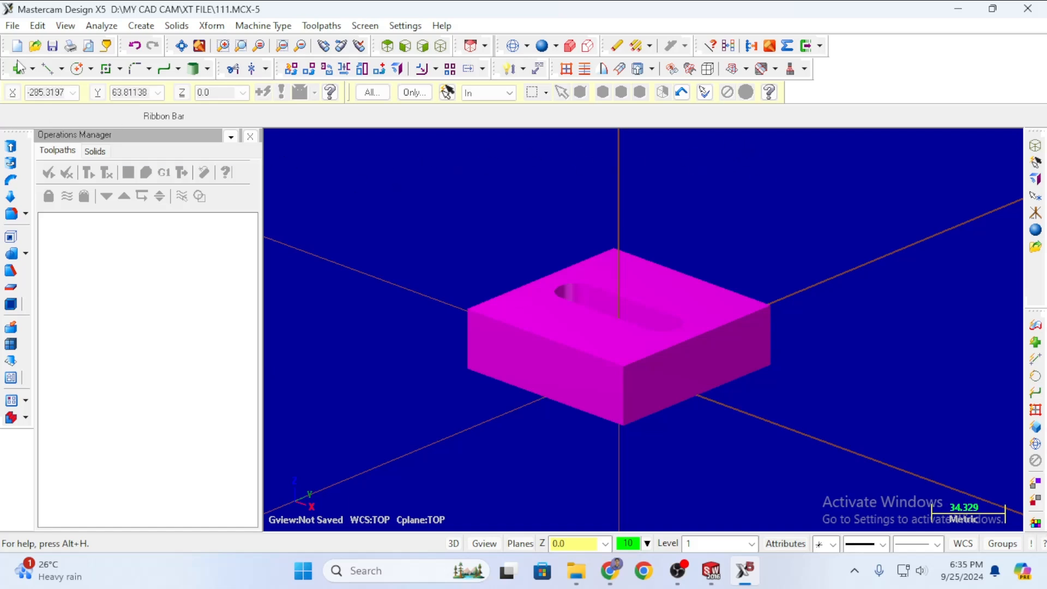
Draw a 141.42 mm endpoint line between the block's two opposite top corners.
{"action": "left_click", "coordinate": [47, 69]}
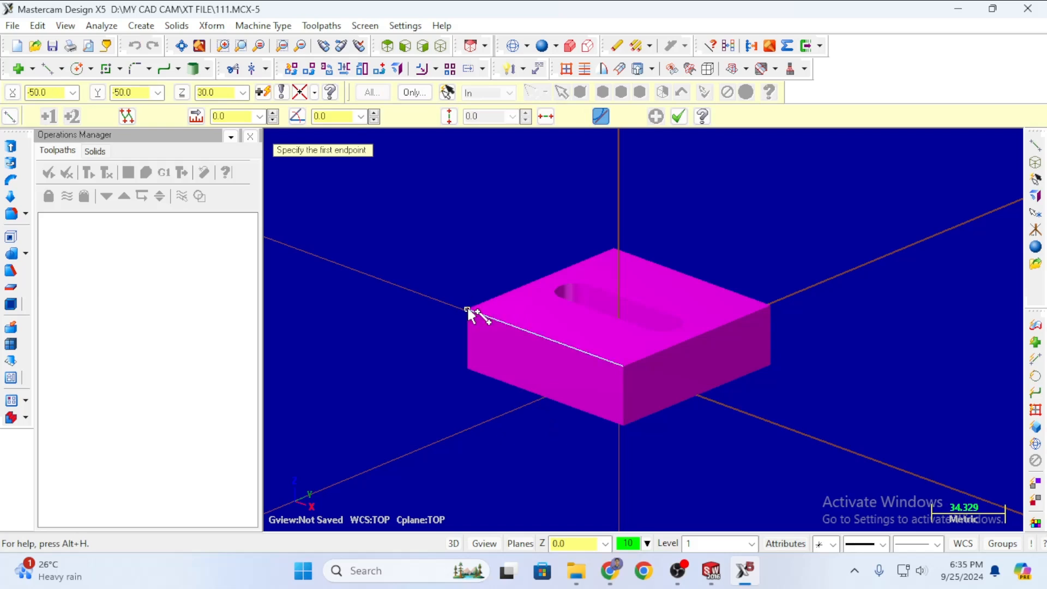
{"action": "left_click", "coordinate": [468, 309]}
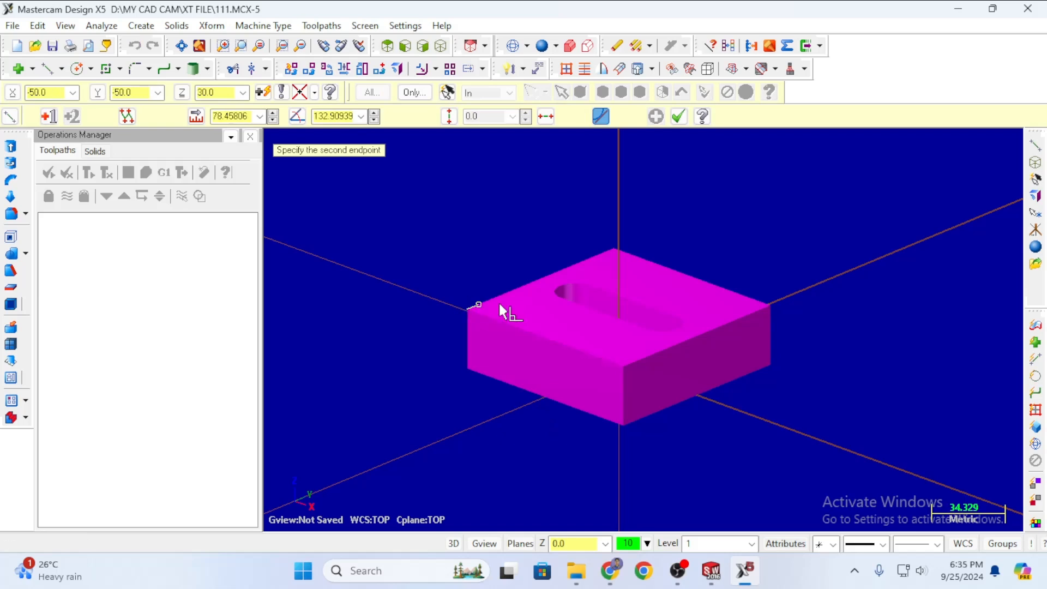
{"action": "left_click", "coordinate": [769, 306]}
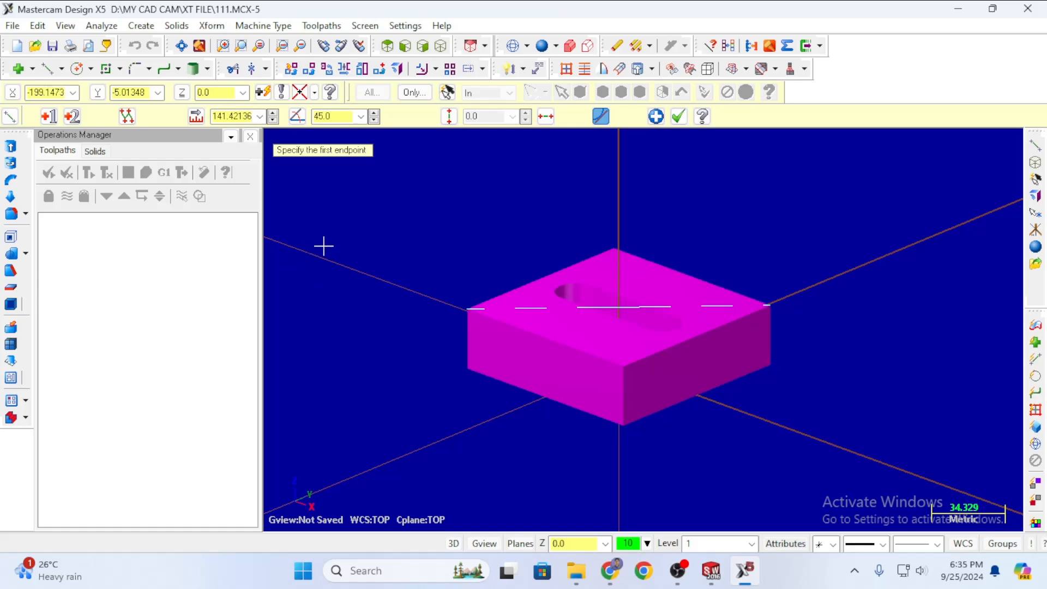
{"action": "key", "text": "Escape"}
{"action": "scroll", "coordinate": [706, 234], "scroll_direction": "up", "scroll_amount": 3}
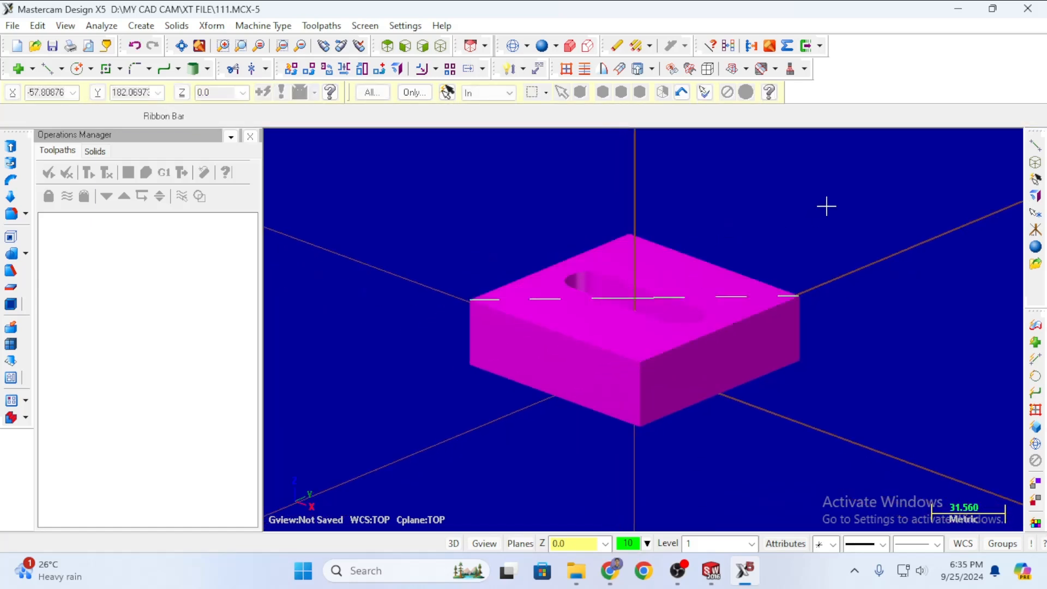
{"action": "mouse_move", "coordinate": [825, 206]}
{"action": "middle_mouse_down"}
{"action": "mouse_move", "coordinate": [817, 257]}
{"action": "mouse_move", "coordinate": [812, 192]}
{"action": "middle_mouse_up"}
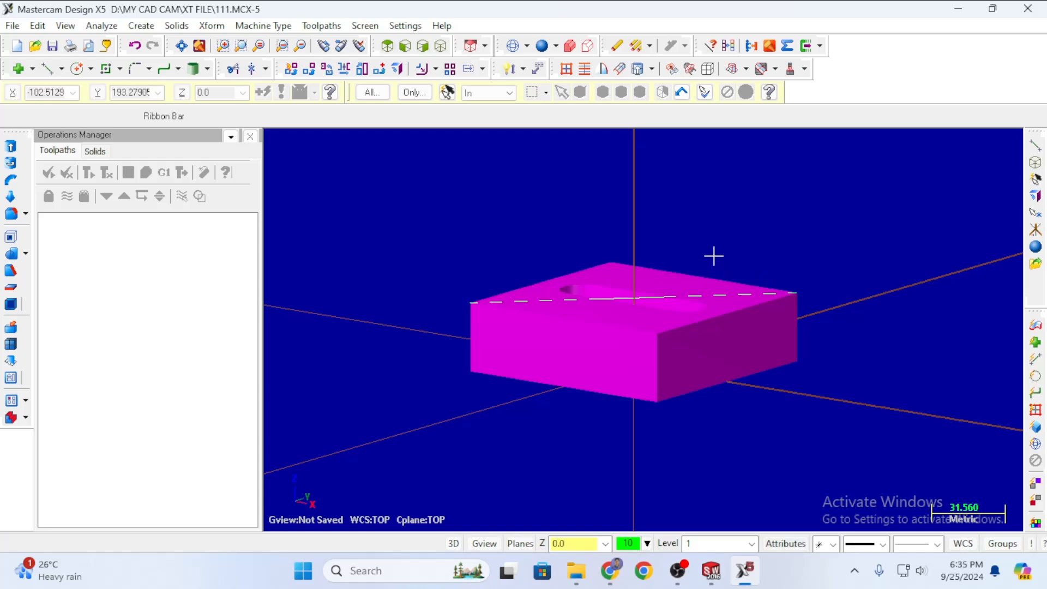
Toggle between shaded and wireframe, leaving the block in wireframe and tilted to a top-down angle.
{"action": "left_click", "coordinate": [513, 46]}
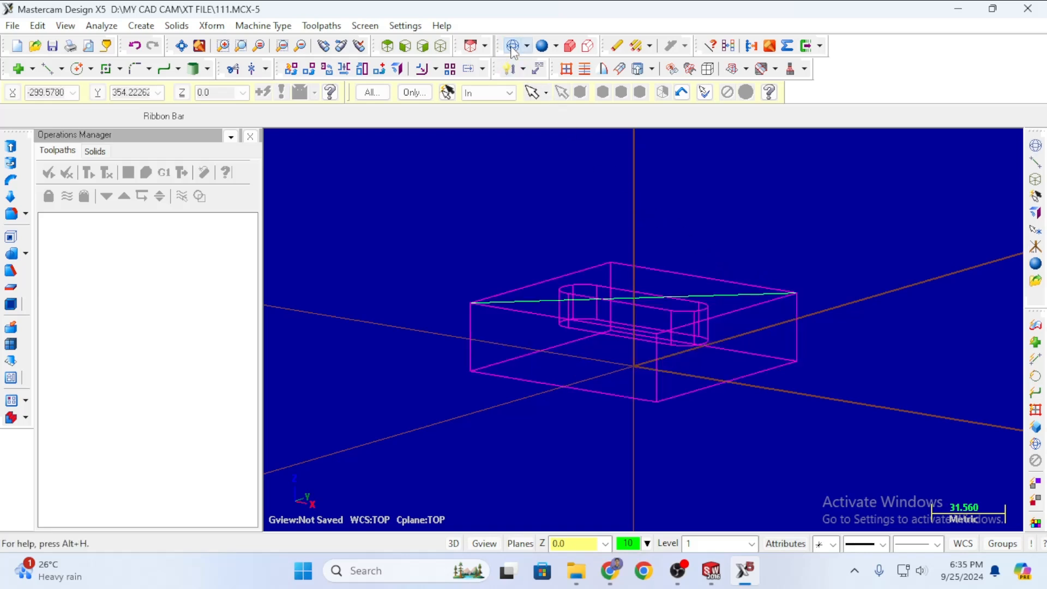
{"action": "left_click", "coordinate": [542, 47]}
{"action": "left_click", "coordinate": [541, 47]}
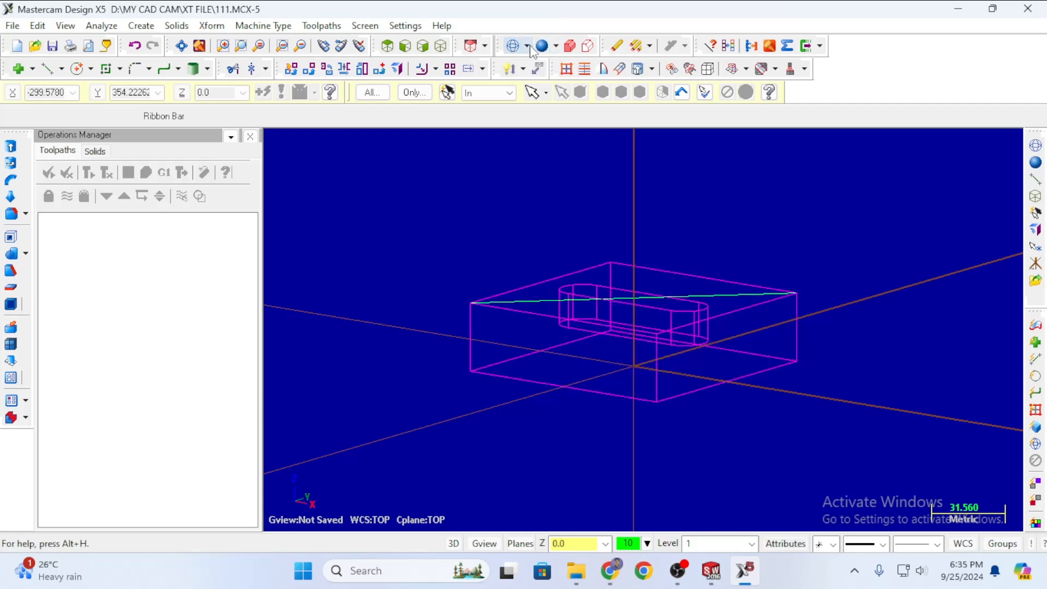
{"action": "left_click", "coordinate": [542, 47]}
{"action": "left_click", "coordinate": [513, 46]}
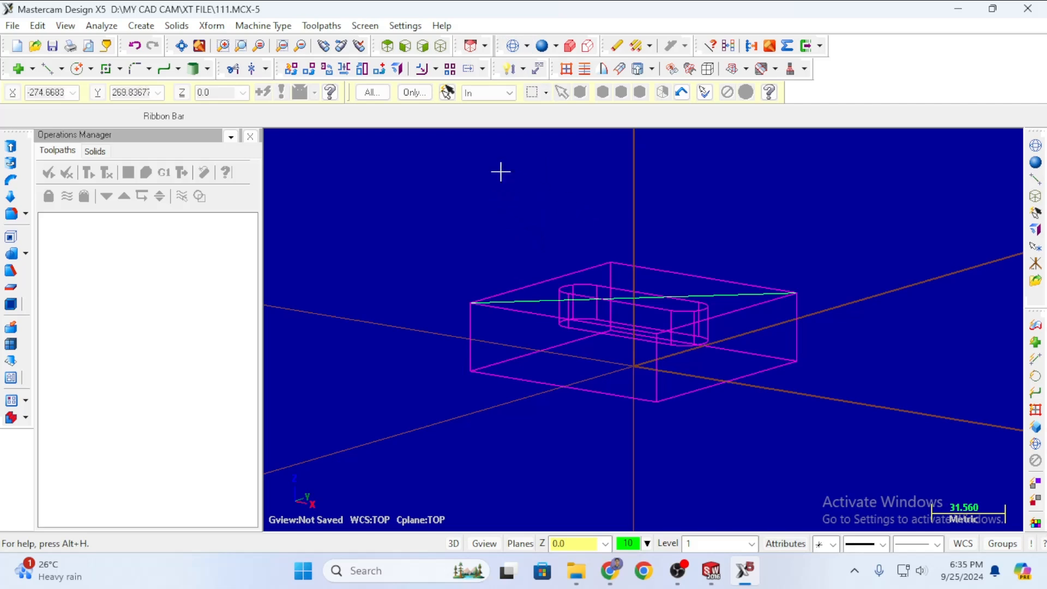
{"action": "middle_click_drag", "start_coordinate": [500, 172], "coordinate": [533, 203]}
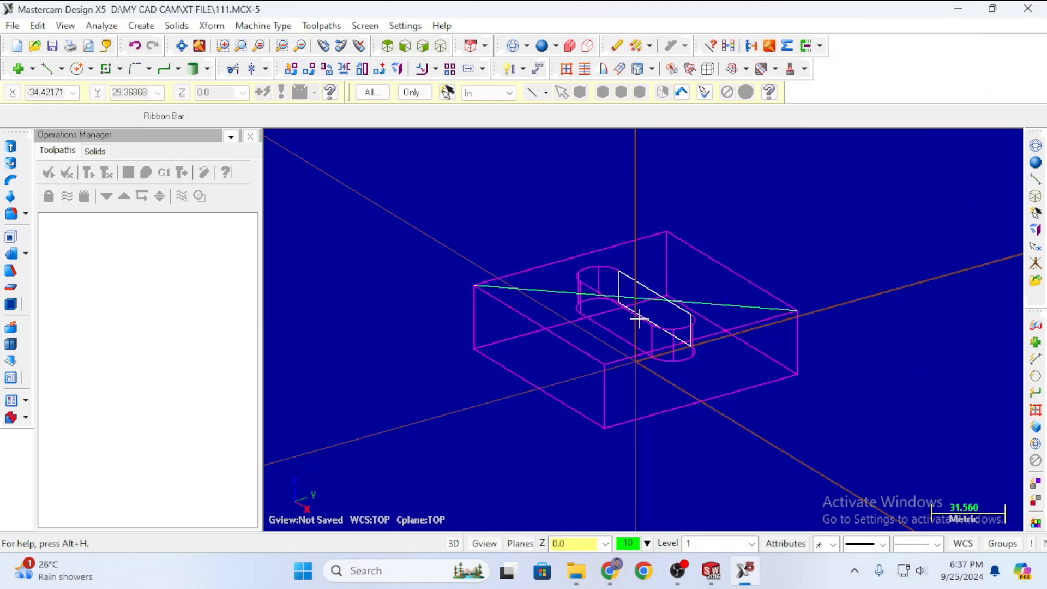
{"action": "scroll", "coordinate": [638, 300], "scroll_direction": "up", "scroll_amount": 5}
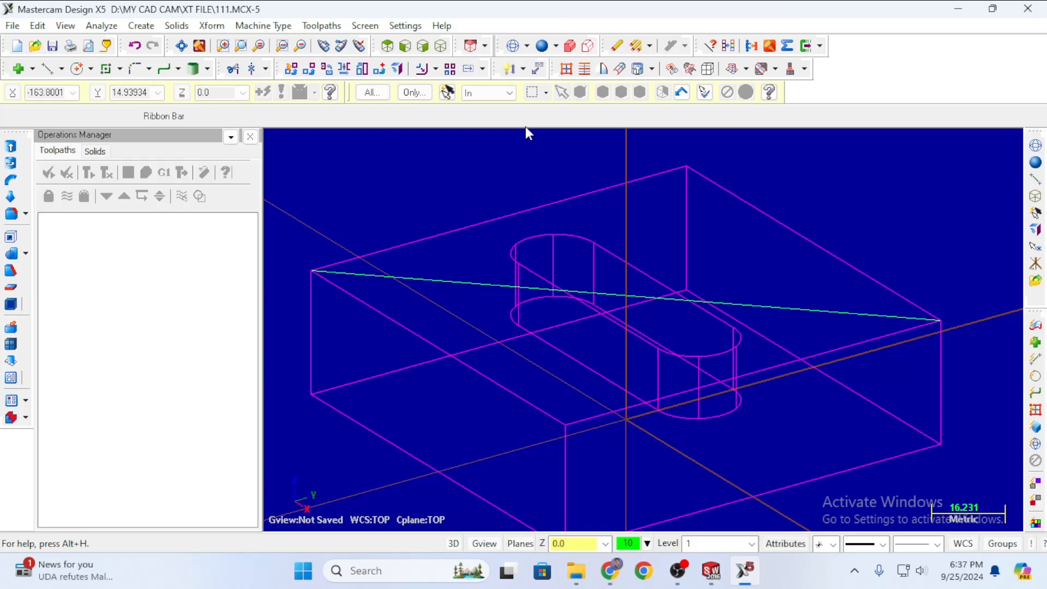
Translate the block from the diagonal line's midpoint to the origin.
{"action": "left_click", "coordinate": [213, 26]}
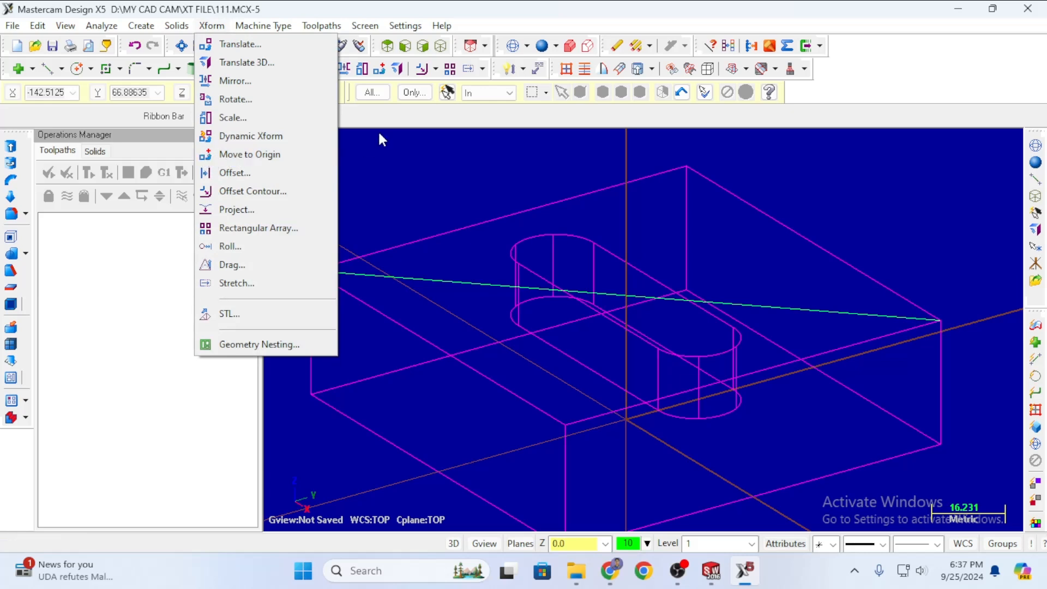
{"action": "left_click", "coordinate": [384, 111]}
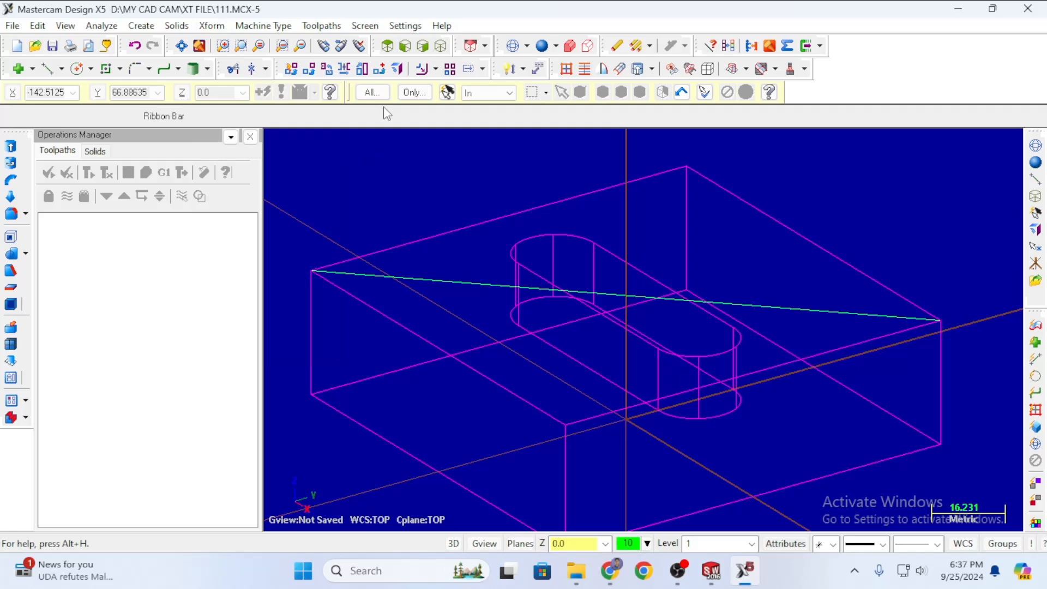
{"action": "left_click", "coordinate": [379, 69]}
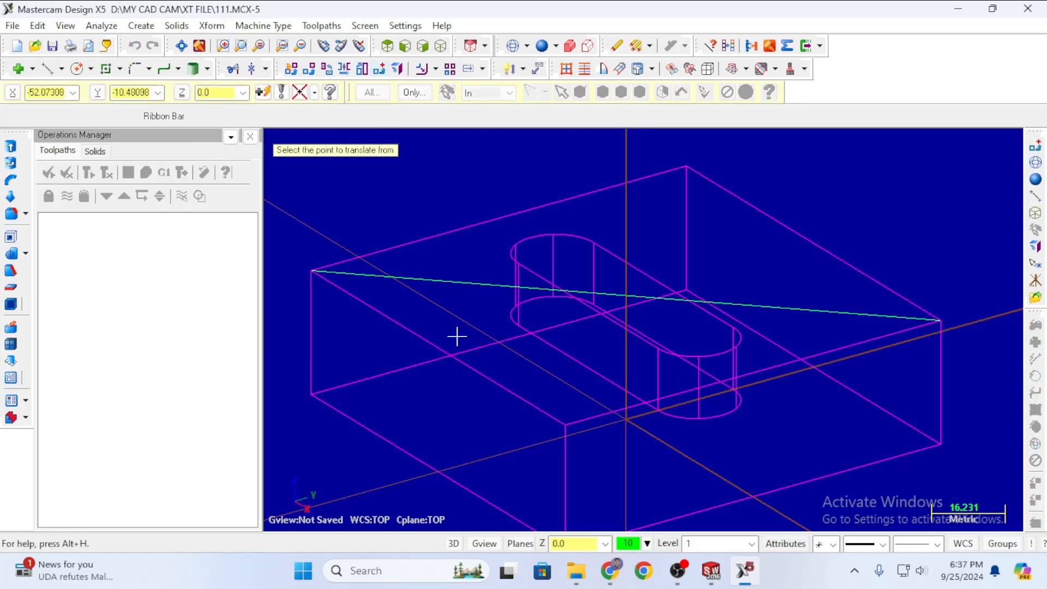
{"action": "left_click", "coordinate": [315, 93]}
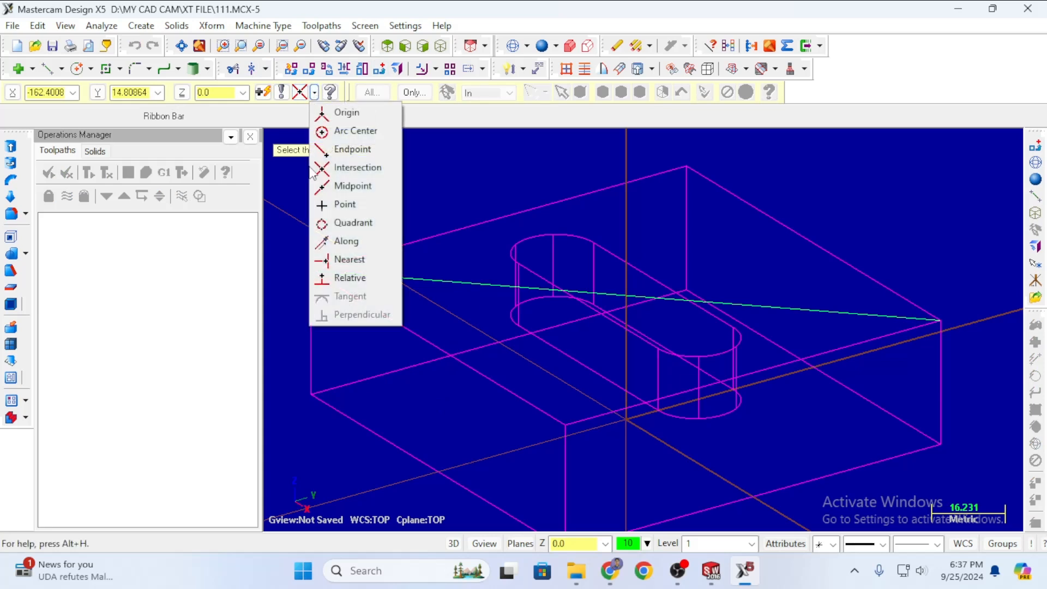
{"action": "left_click", "coordinate": [353, 187]}
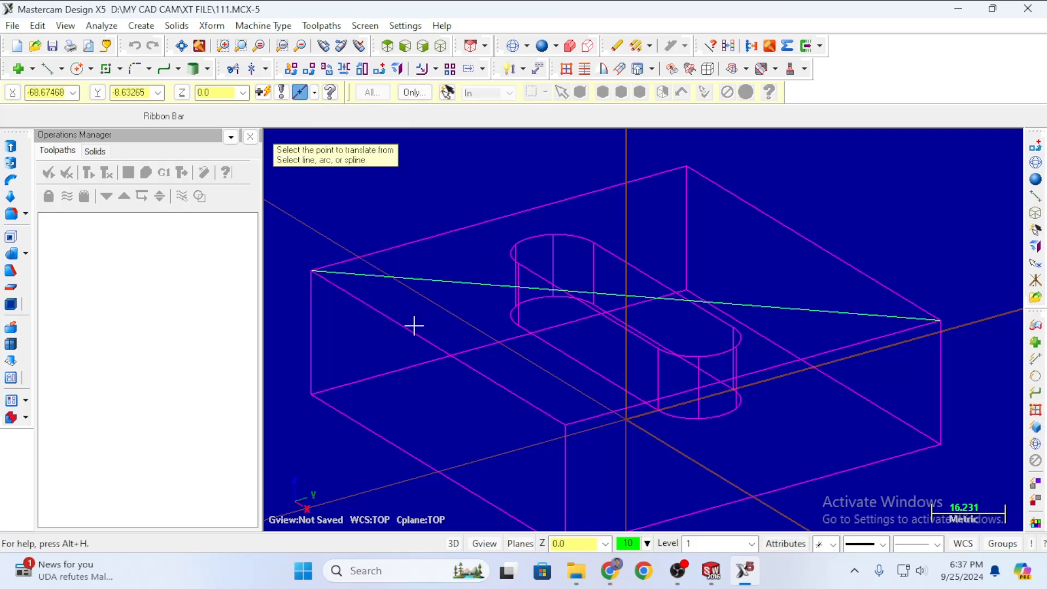
{"action": "left_click", "coordinate": [458, 282]}
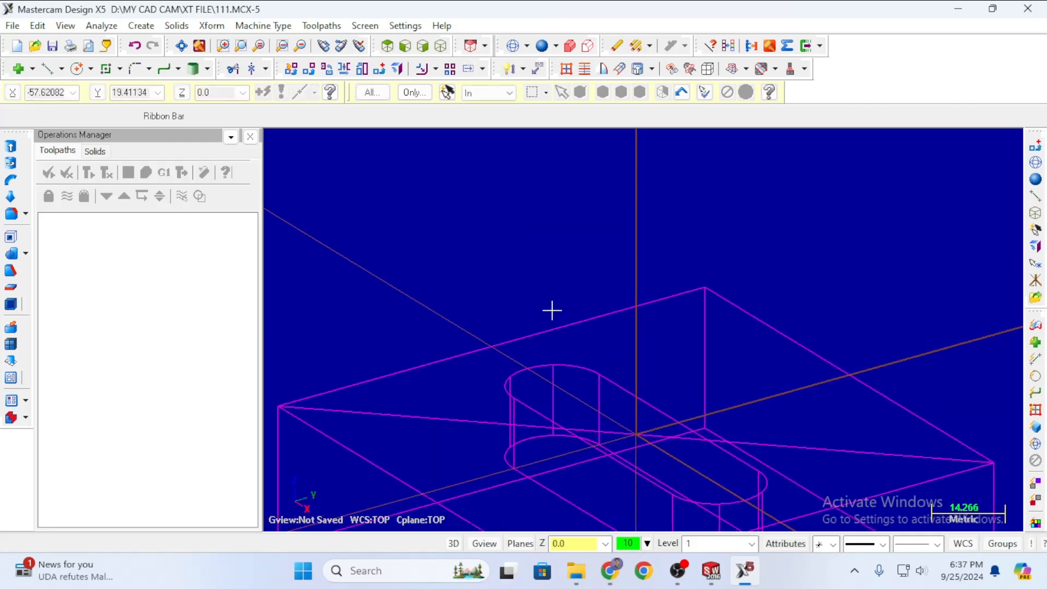
Zoom to check the moved block and display it as a shaded solid.
{"action": "scroll", "coordinate": [556, 302], "scroll_direction": "down", "scroll_amount": 5}
{"action": "scroll", "coordinate": [565, 413], "scroll_direction": "up", "scroll_amount": 3}
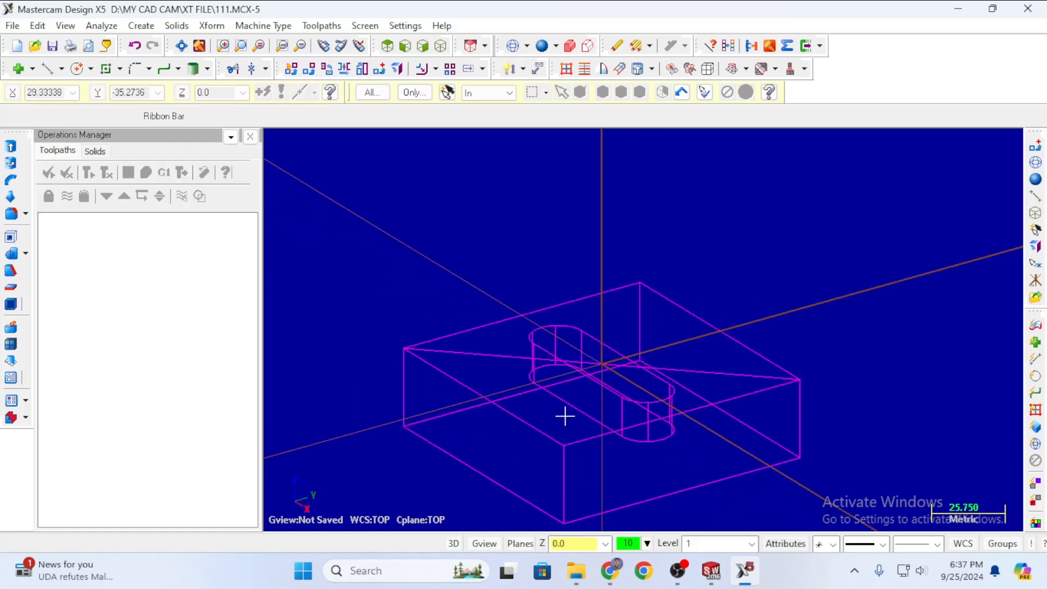
{"action": "scroll", "coordinate": [567, 409], "scroll_direction": "down", "scroll_amount": 4}
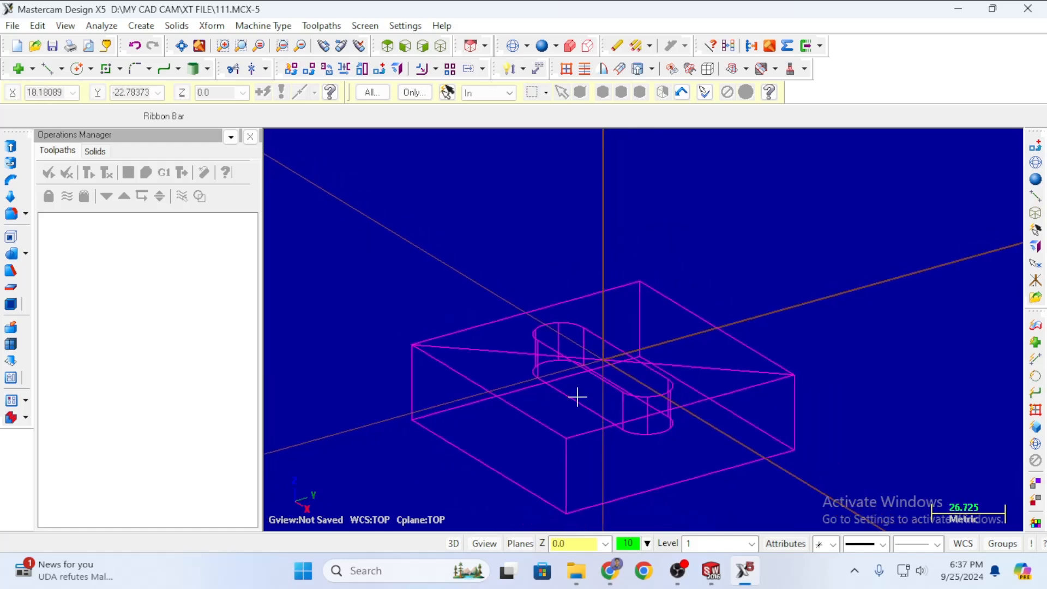
{"action": "scroll", "coordinate": [570, 407], "scroll_direction": "up", "scroll_amount": 6}
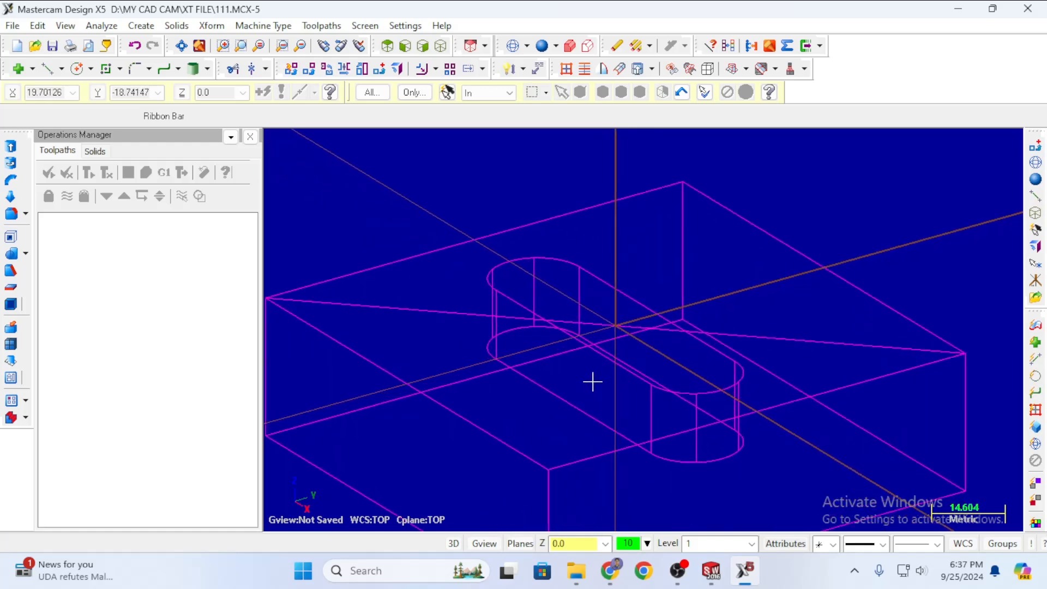
{"action": "scroll", "coordinate": [593, 359], "scroll_direction": "down", "scroll_amount": 1}
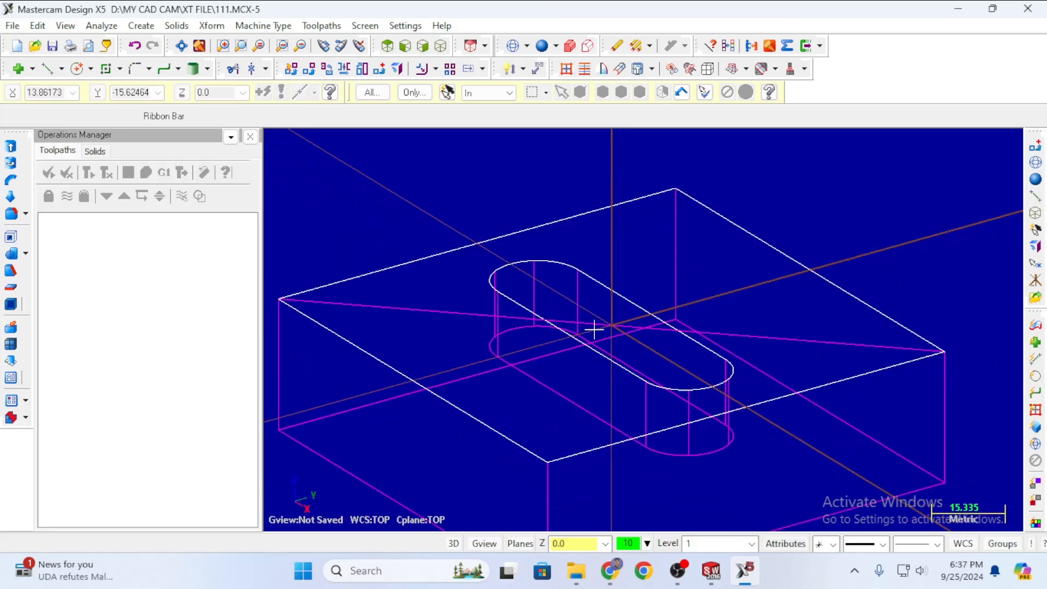
{"action": "left_click", "coordinate": [543, 47]}
Switch to isometric wireframe view and delete the stray horizontal line.
{"action": "scroll", "coordinate": [627, 327], "scroll_direction": "down", "scroll_amount": 2}
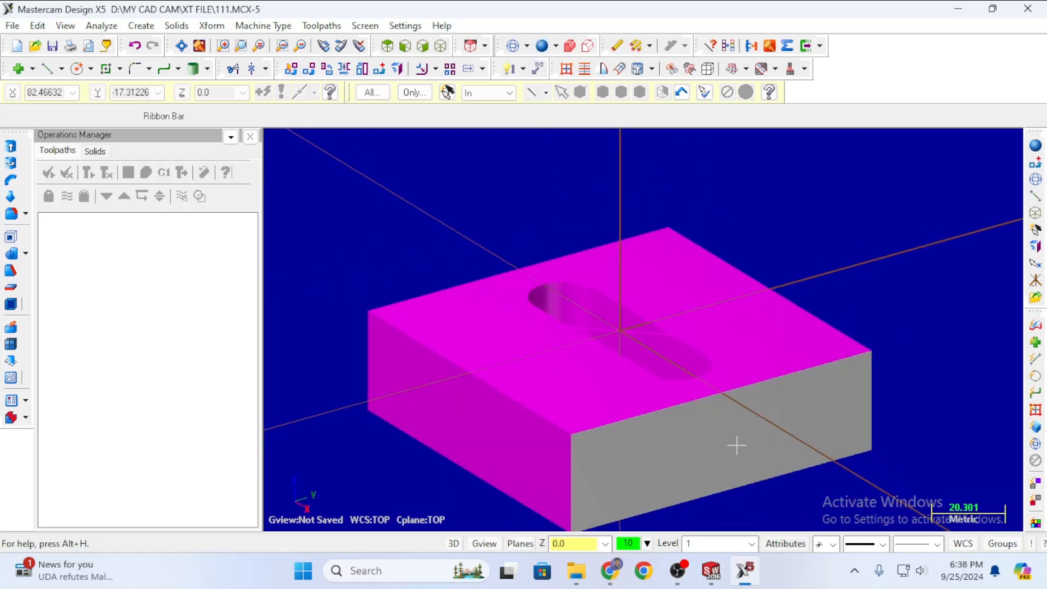
{"action": "scroll", "coordinate": [741, 442], "scroll_direction": "down", "scroll_amount": 1}
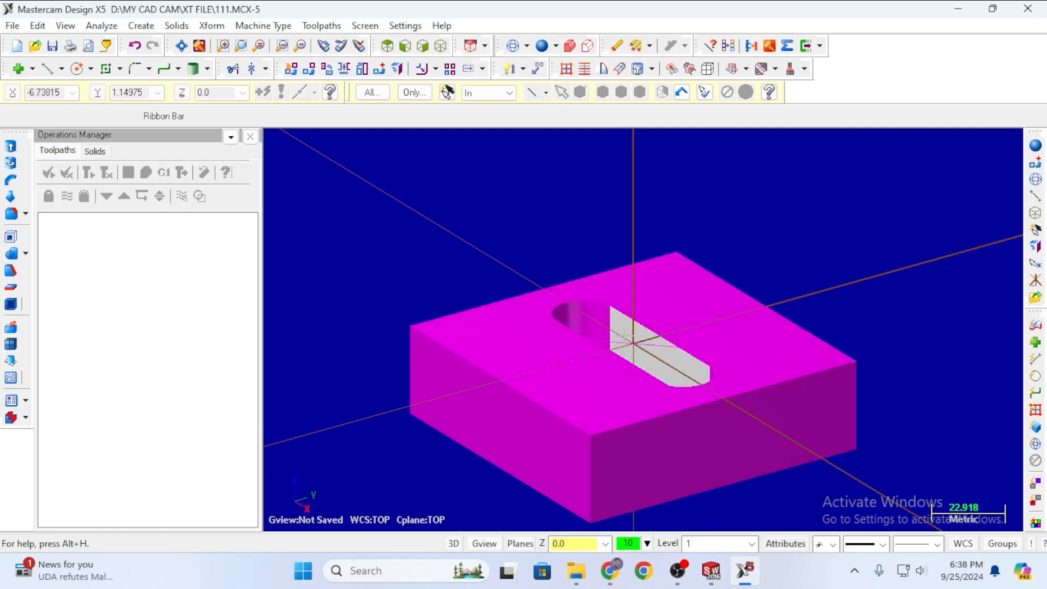
{"action": "key", "text": "alt+7"}
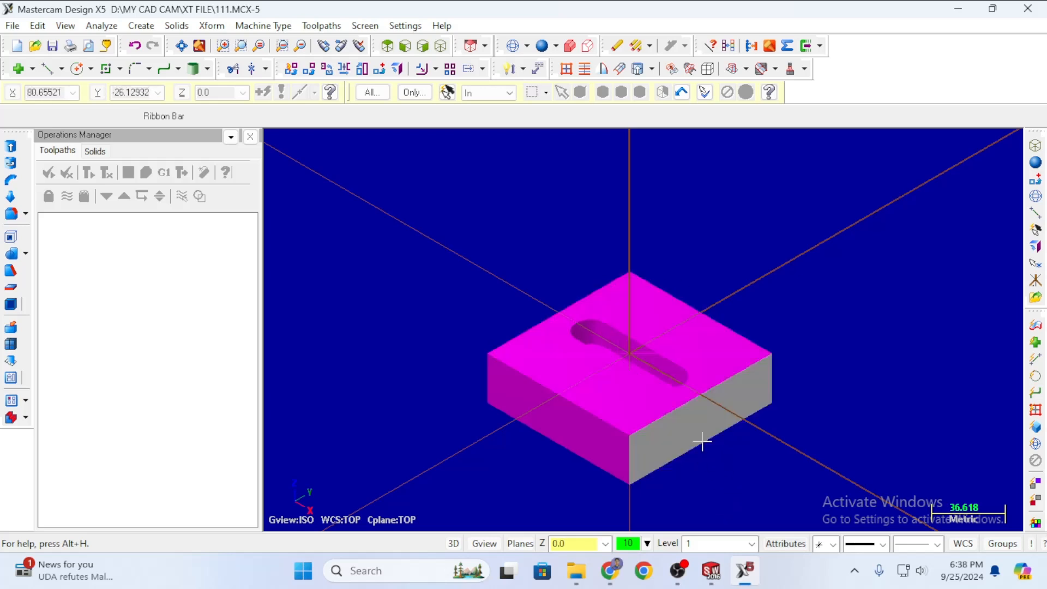
{"action": "scroll", "coordinate": [756, 365], "scroll_direction": "up", "scroll_amount": 1}
{"action": "scroll", "coordinate": [756, 365], "scroll_direction": "up", "scroll_amount": 1}
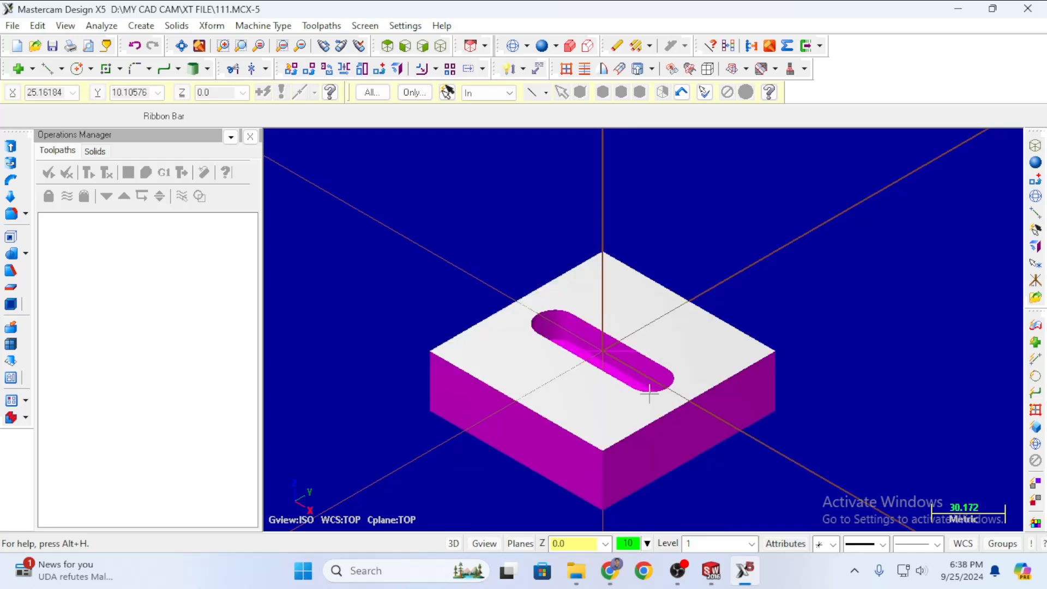
{"action": "scroll", "coordinate": [613, 376], "scroll_direction": "up", "scroll_amount": 7}
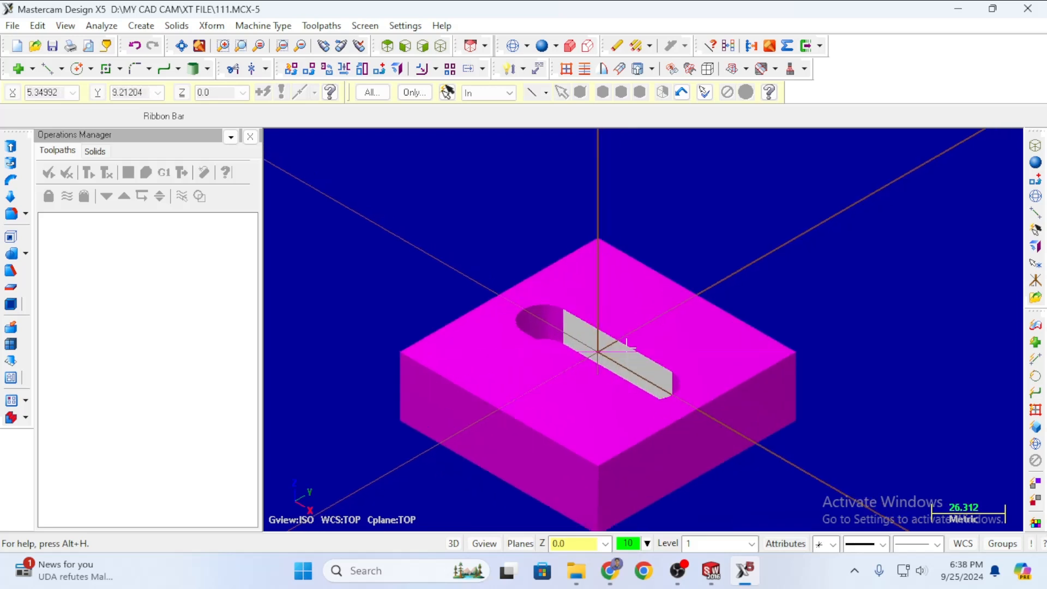
{"action": "scroll", "coordinate": [605, 344], "scroll_direction": "down", "scroll_amount": 5}
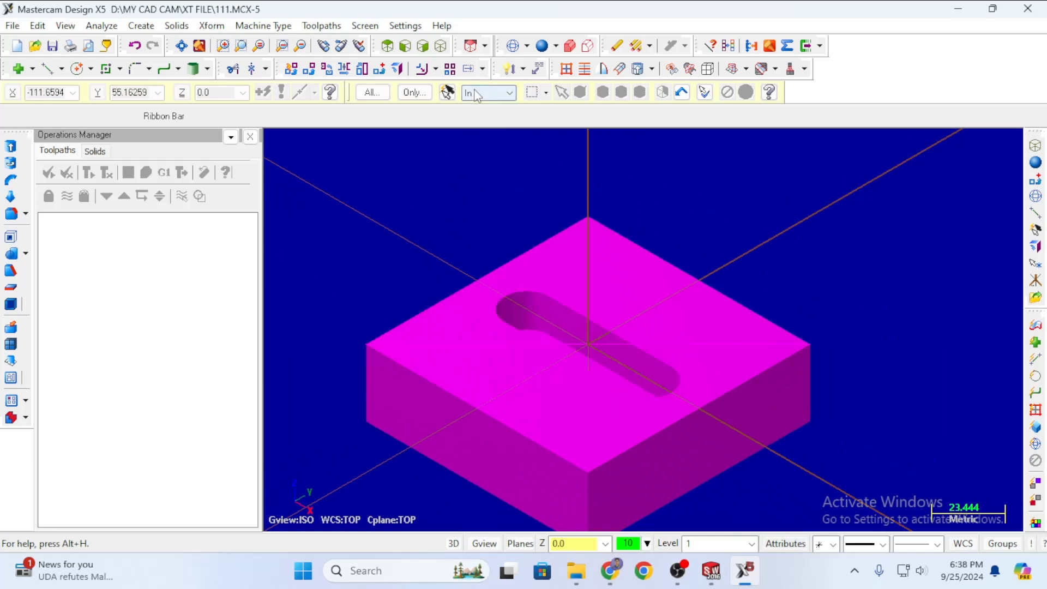
{"action": "left_click", "coordinate": [508, 47]}
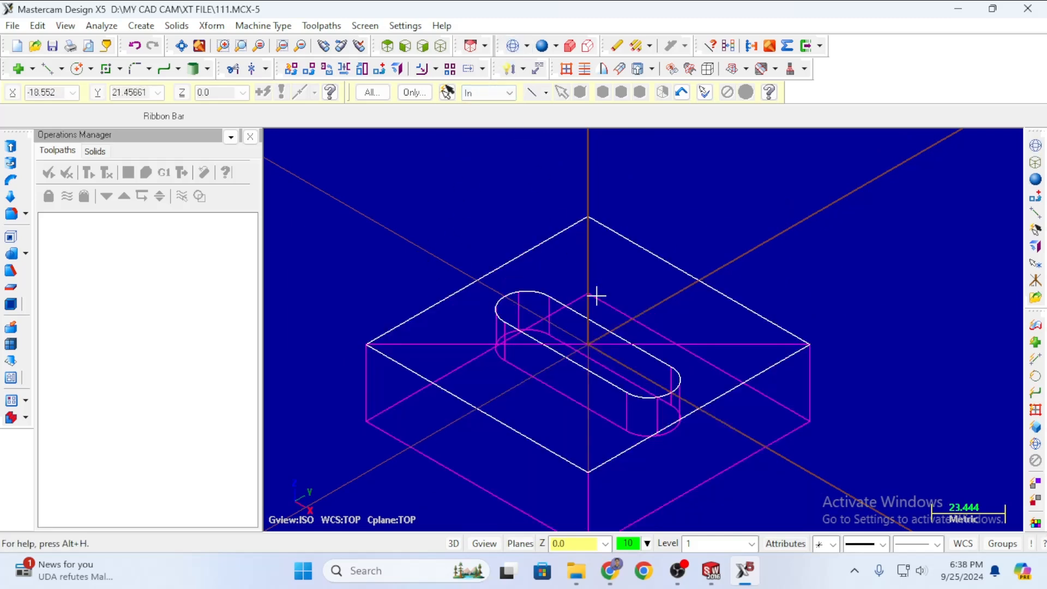
{"action": "scroll", "coordinate": [807, 382], "scroll_direction": "up", "scroll_amount": 4}
{"action": "scroll", "coordinate": [796, 333], "scroll_direction": "up", "scroll_amount": 2}
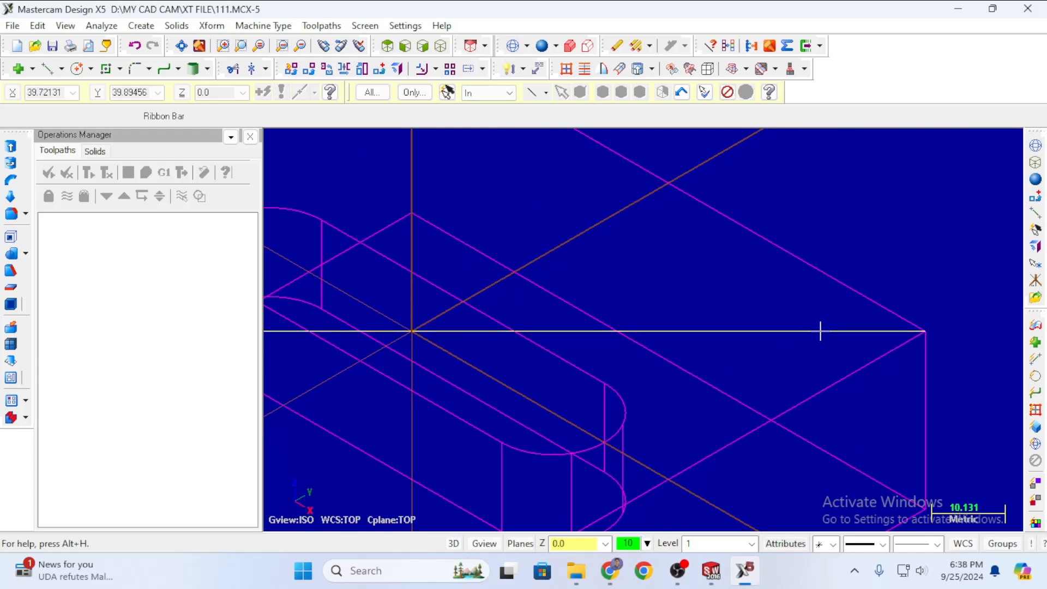
{"action": "key", "text": "Delete"}
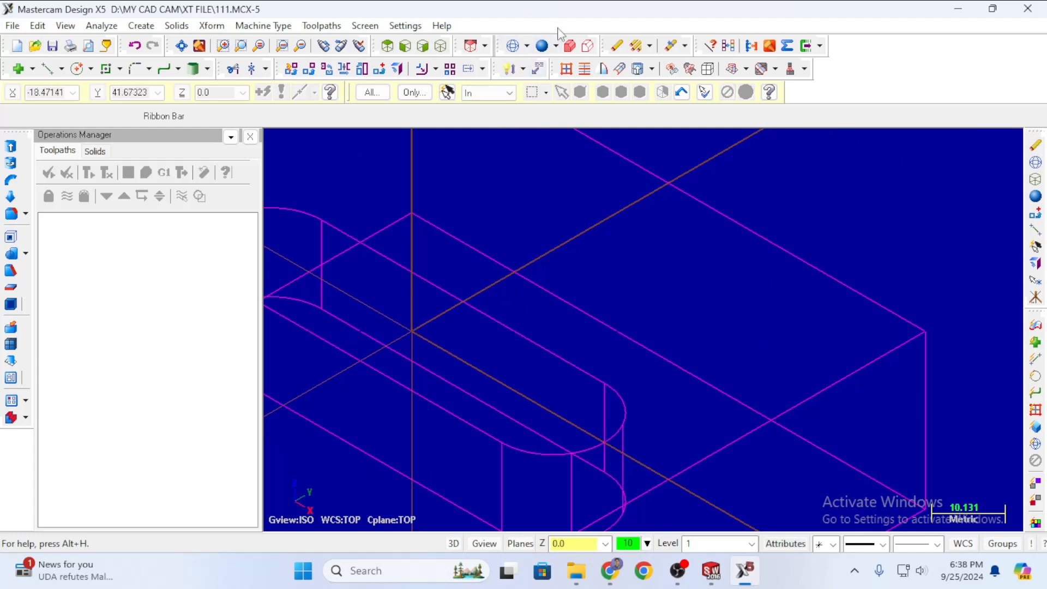
Display the block shaded again and zoom to inspect it.
{"action": "left_click", "coordinate": [541, 45]}
{"action": "scroll", "coordinate": [675, 238], "scroll_direction": "up", "scroll_amount": 1}
{"action": "scroll", "coordinate": [687, 247], "scroll_direction": "down", "scroll_amount": 2}
{"action": "scroll", "coordinate": [688, 247], "scroll_direction": "down", "scroll_amount": 7}
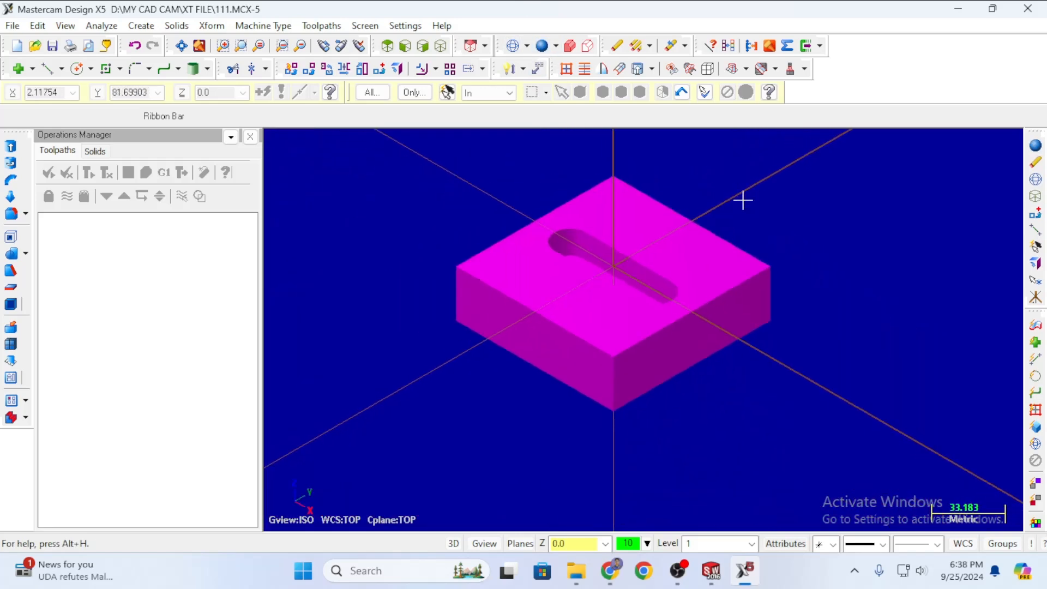
{"action": "scroll", "coordinate": [667, 237], "scroll_direction": "up", "scroll_amount": 2}
{"action": "scroll", "coordinate": [415, 252], "scroll_direction": "down", "scroll_amount": 3}
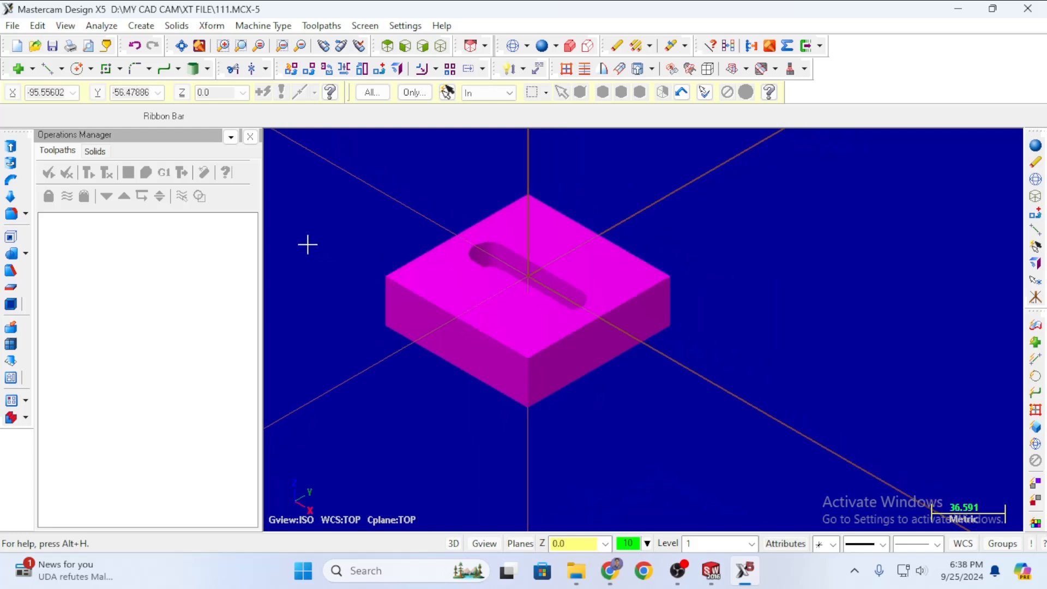
{"action": "scroll", "coordinate": [881, 304], "scroll_direction": "down", "scroll_amount": 1}
{"action": "scroll", "coordinate": [615, 295], "scroll_direction": "up", "scroll_amount": 2}
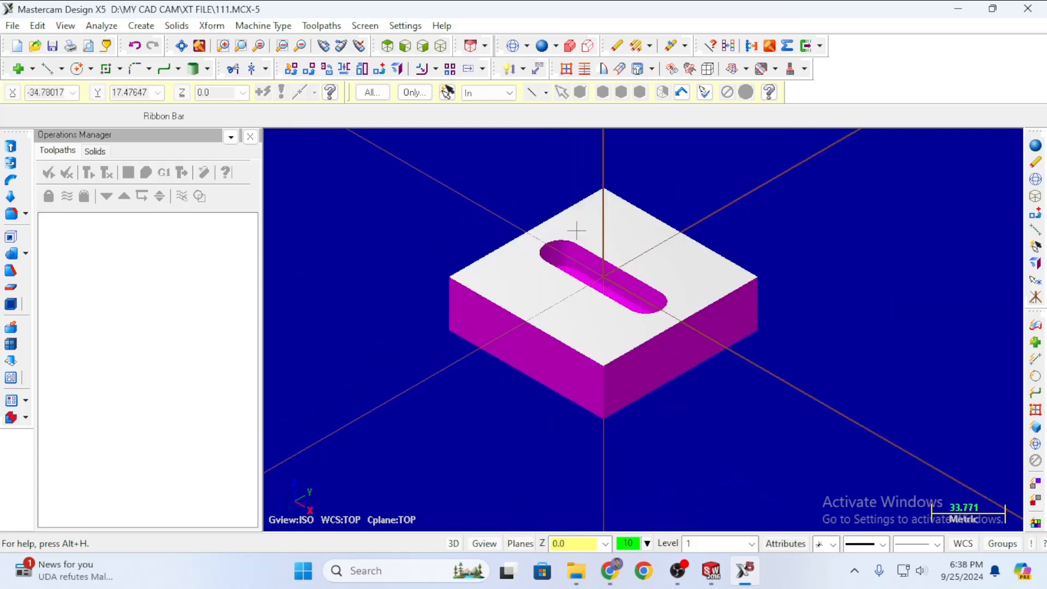
{"action": "scroll", "coordinate": [595, 208], "scroll_direction": "up", "scroll_amount": 2}
{"action": "scroll", "coordinate": [704, 234], "scroll_direction": "down", "scroll_amount": 4}
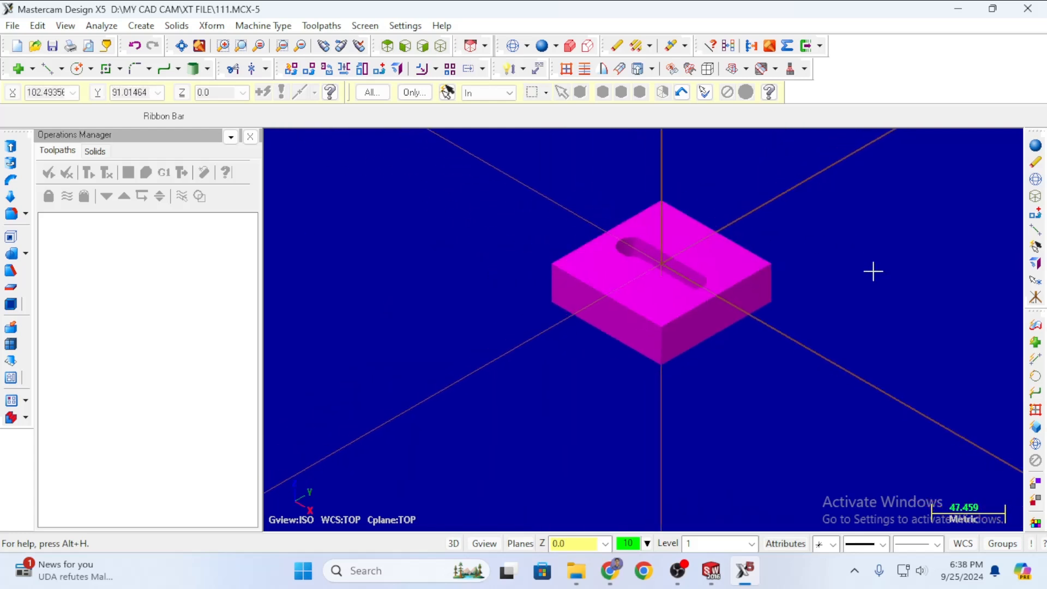
{"action": "scroll", "coordinate": [878, 262], "scroll_direction": "up", "scroll_amount": 3}
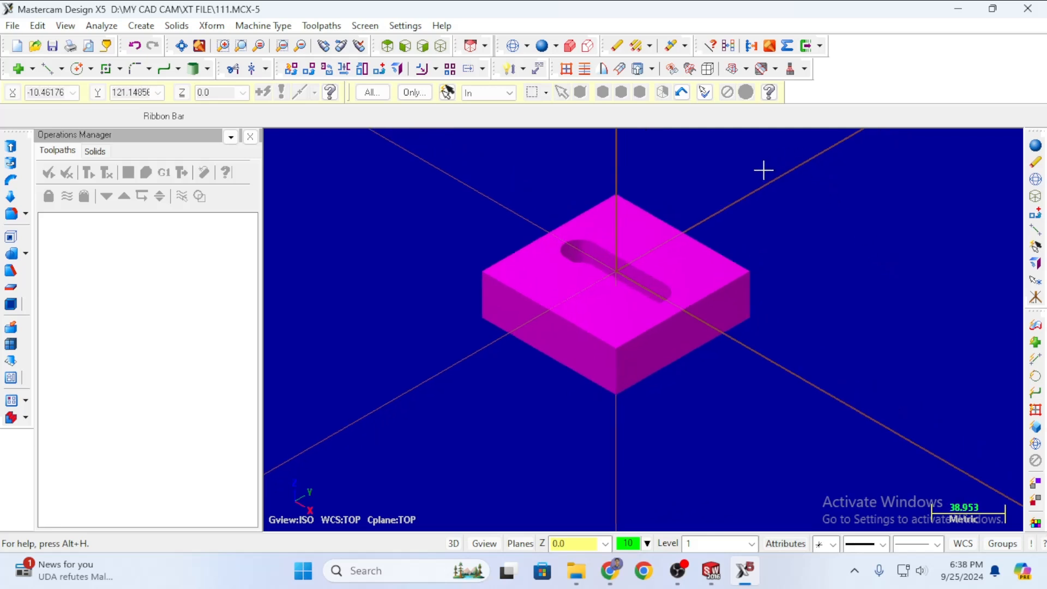
{"action": "scroll", "coordinate": [764, 170], "scroll_direction": "down", "scroll_amount": 4}
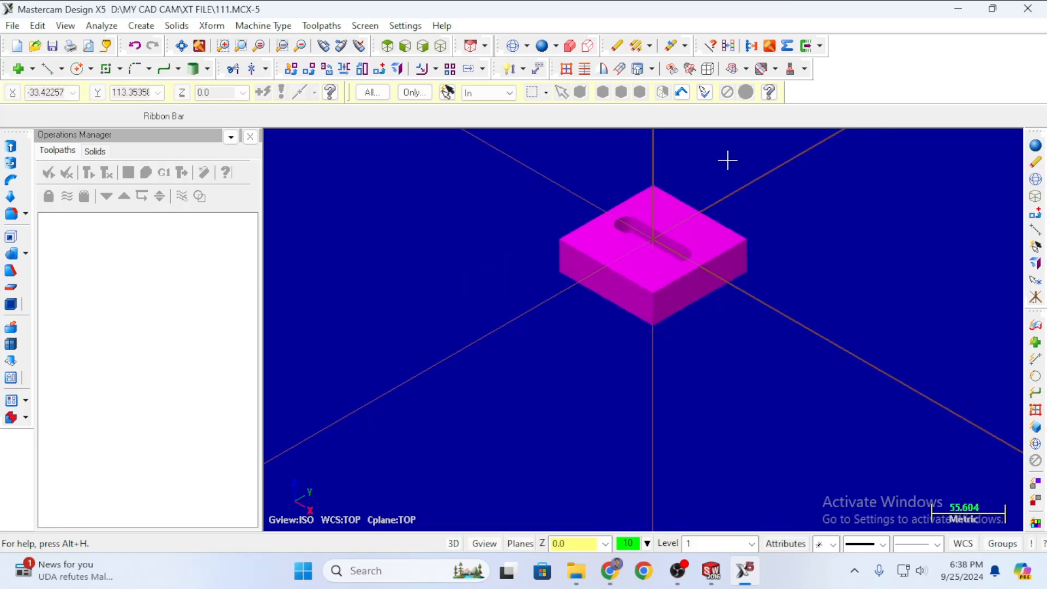
{"action": "scroll", "coordinate": [723, 159], "scroll_direction": "up", "scroll_amount": 3}
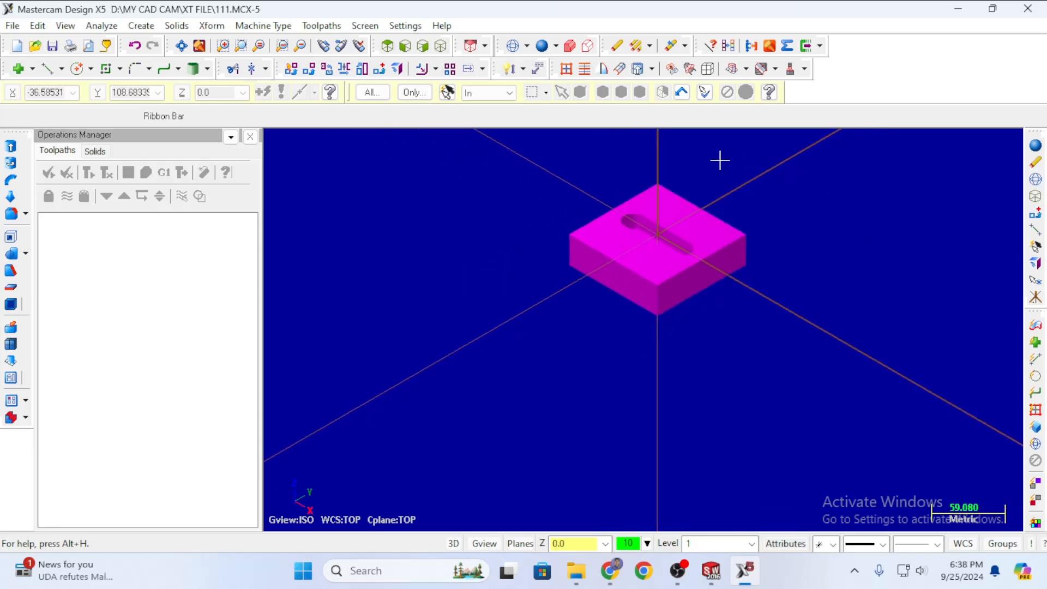
Create surfaces from the whole solid with Delete original solid enabled.
{"action": "left_click", "coordinate": [709, 75]}
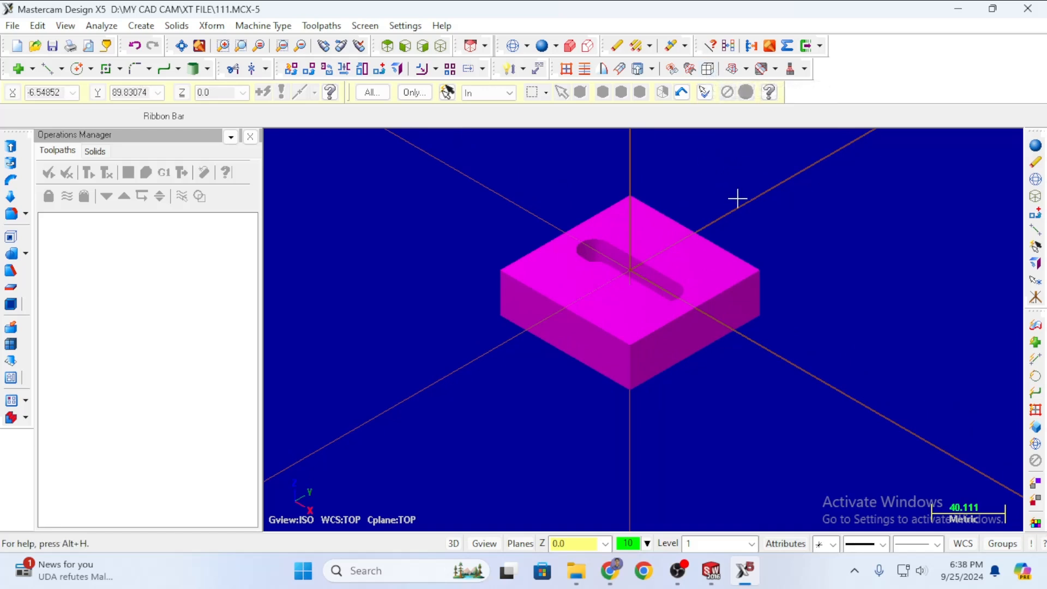
{"action": "left_click", "coordinate": [625, 276]}
{"action": "key", "text": "Return"}
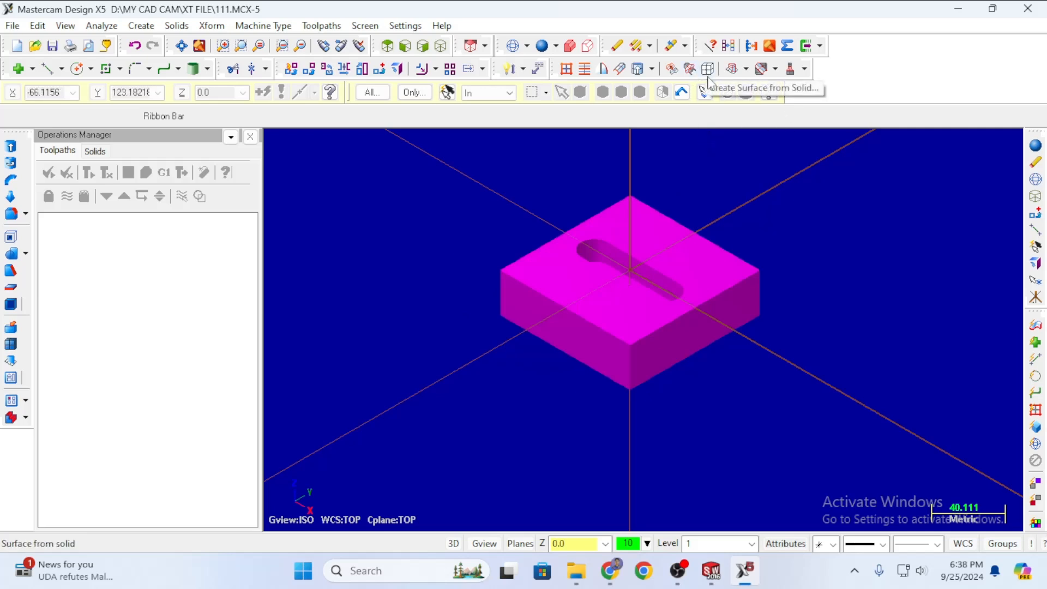
{"action": "left_click", "coordinate": [706, 91]}
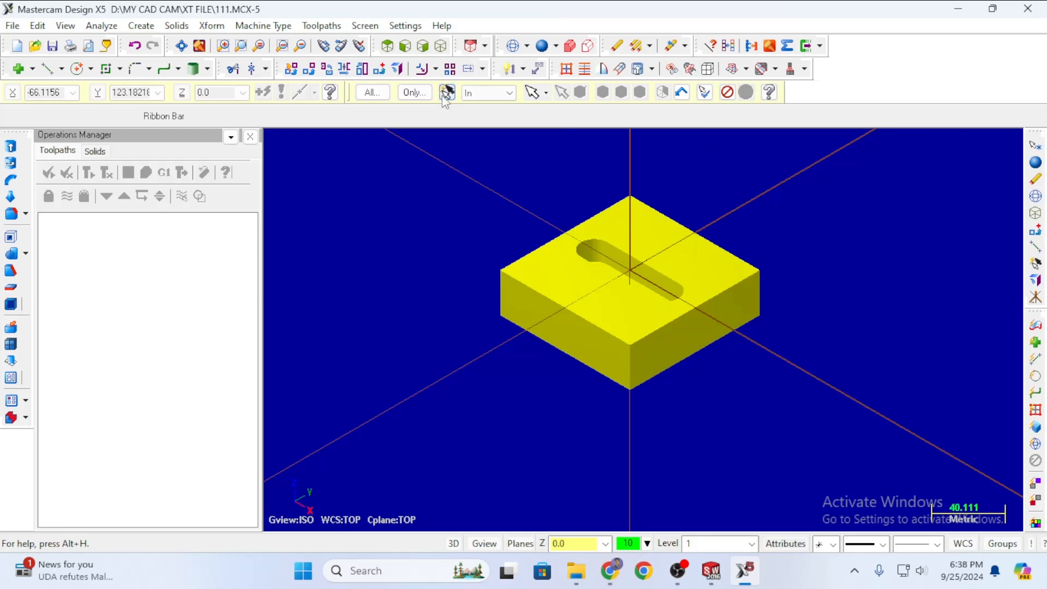
{"action": "left_click", "coordinate": [707, 69]}
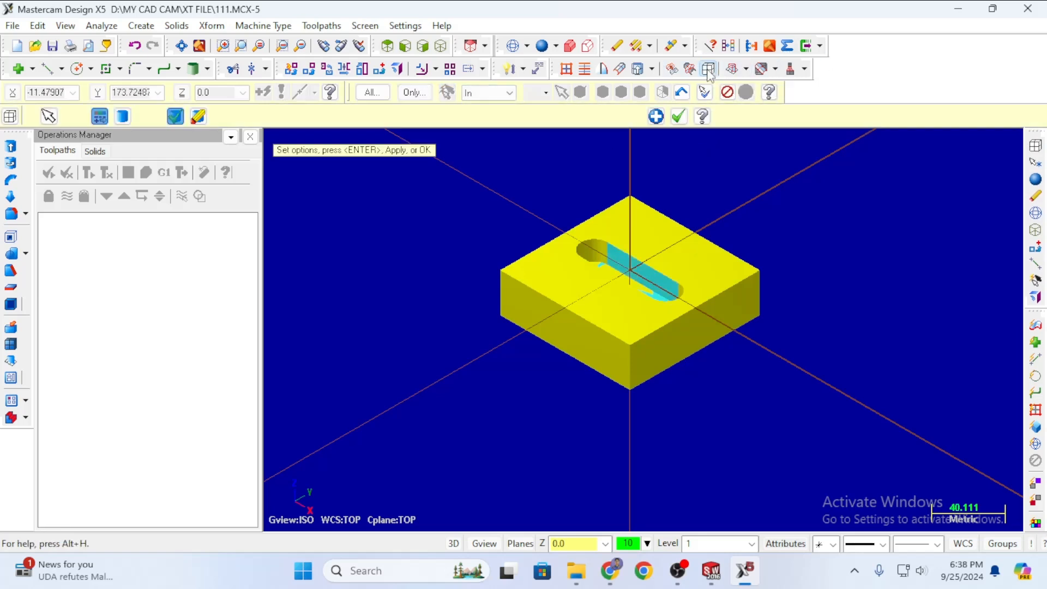
{"action": "left_click", "coordinate": [199, 116]}
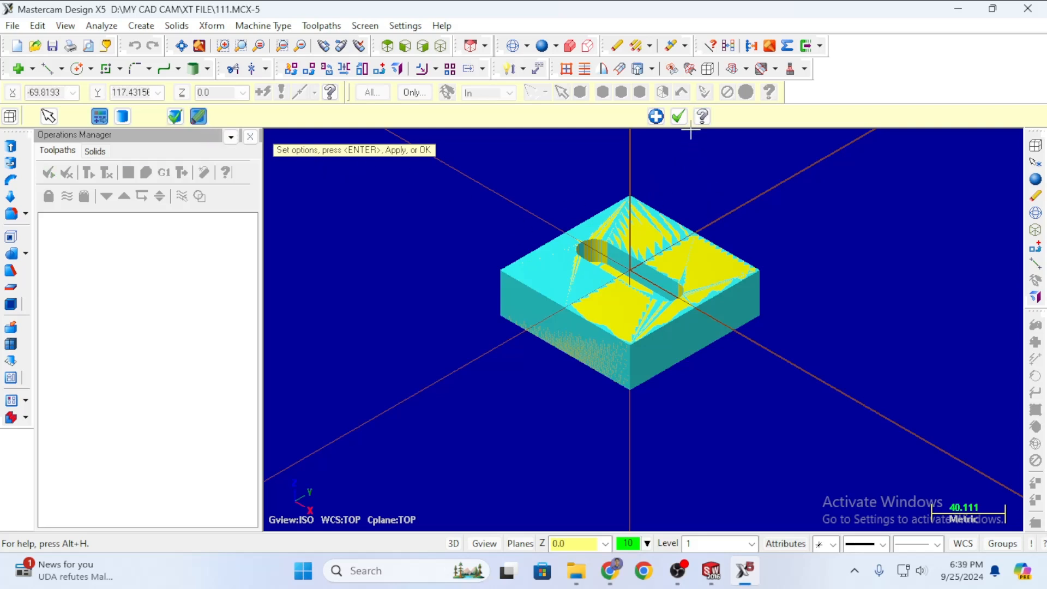
{"action": "left_click", "coordinate": [679, 116]}
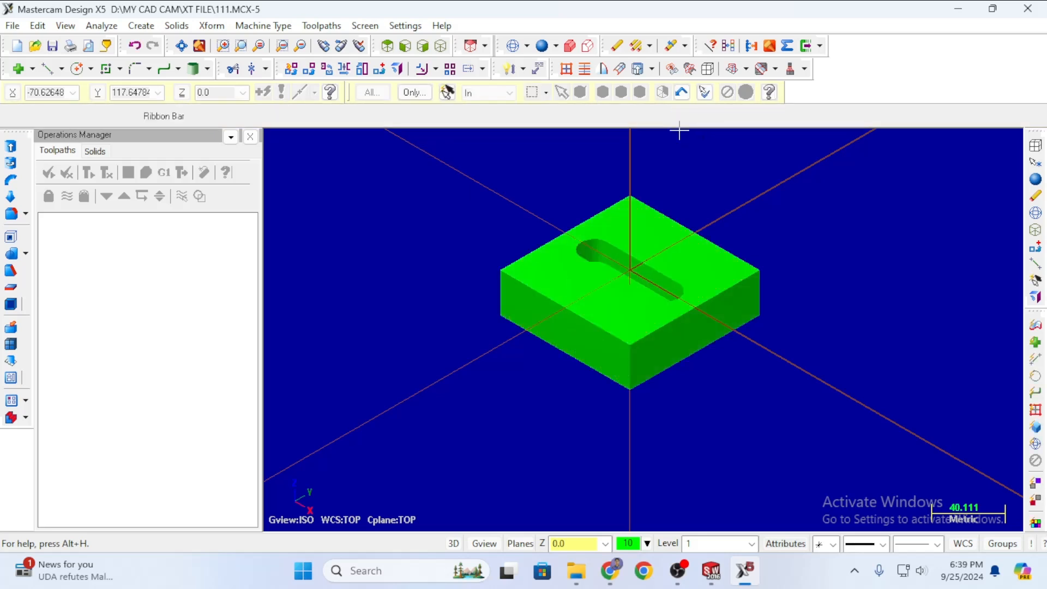
Zoom in and out to inspect the converted surface block.
{"action": "scroll", "coordinate": [734, 285], "scroll_direction": "down", "scroll_amount": 1}
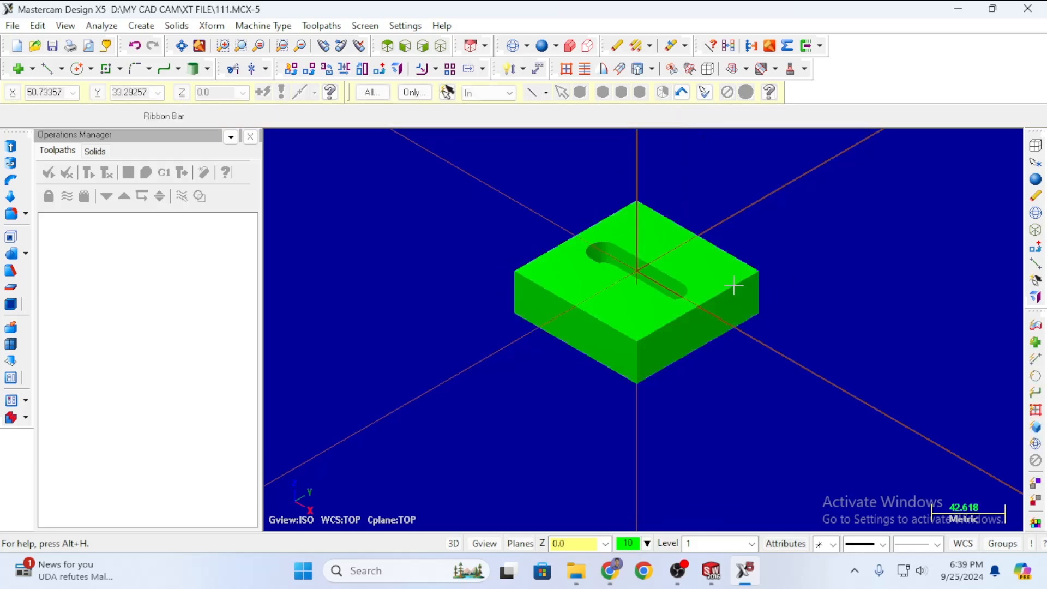
{"action": "scroll", "coordinate": [731, 282], "scroll_direction": "up", "scroll_amount": 9}
{"action": "scroll", "coordinate": [675, 218], "scroll_direction": "down", "scroll_amount": 10}
{"action": "scroll", "coordinate": [600, 305], "scroll_direction": "down", "scroll_amount": 3}
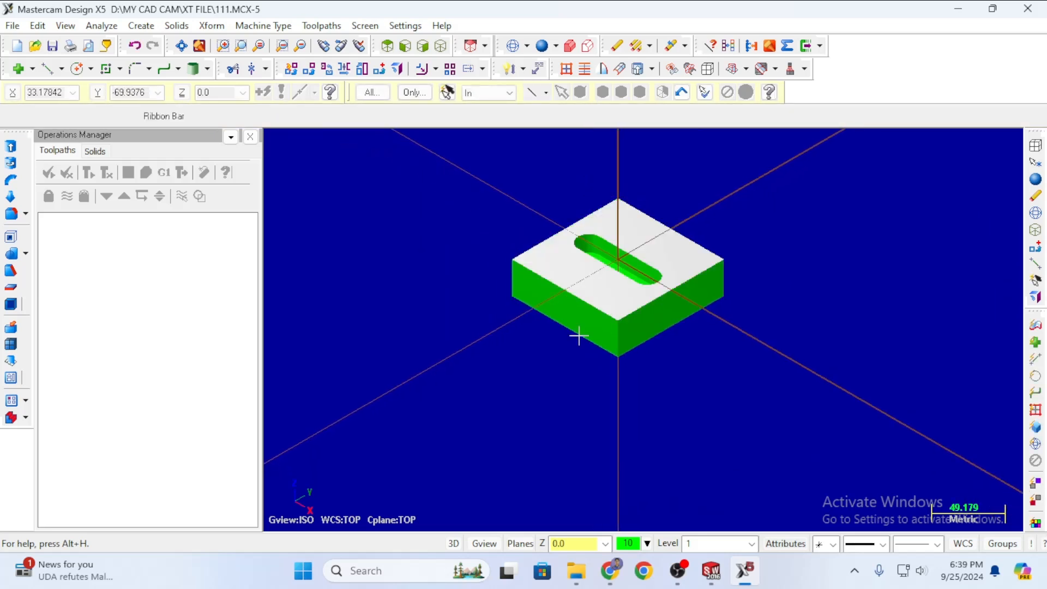
{"action": "scroll", "coordinate": [546, 223], "scroll_direction": "up", "scroll_amount": 4}
{"action": "scroll", "coordinate": [746, 222], "scroll_direction": "up", "scroll_amount": 2}
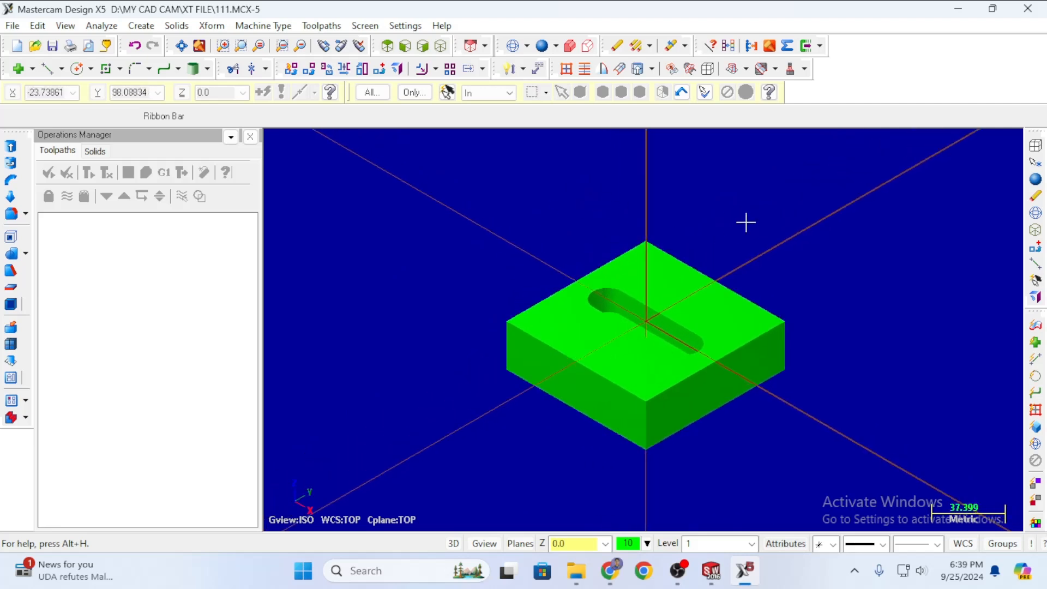
{"action": "scroll", "coordinate": [720, 222], "scroll_direction": "down", "scroll_amount": 3}
{"action": "scroll", "coordinate": [589, 219], "scroll_direction": "up", "scroll_amount": 1}
{"action": "scroll", "coordinate": [600, 221], "scroll_direction": "up", "scroll_amount": 1}
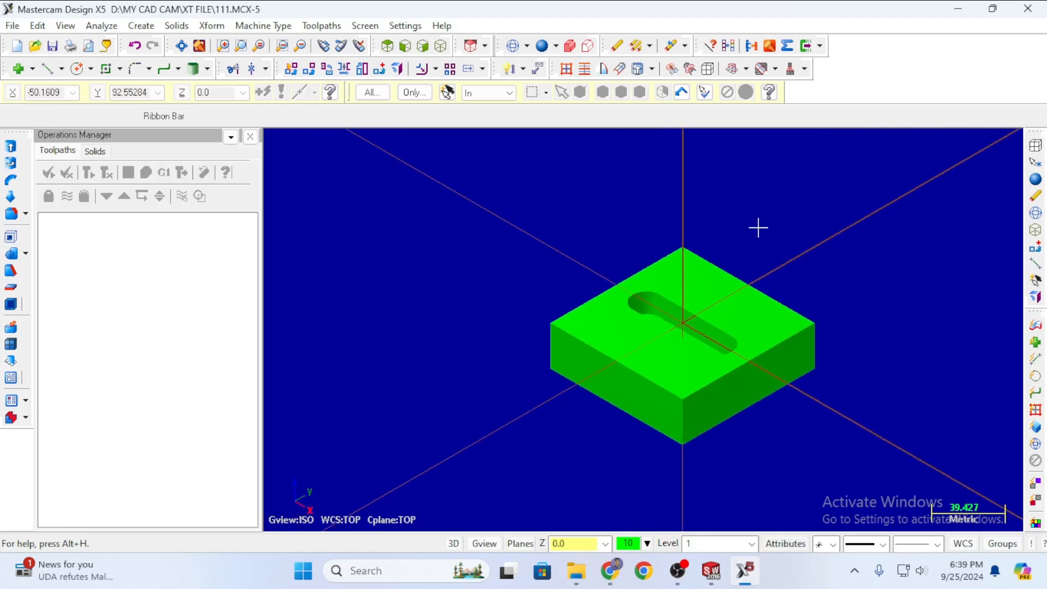
{"action": "scroll", "coordinate": [848, 317], "scroll_direction": "down", "scroll_amount": 1}
{"action": "scroll", "coordinate": [736, 306], "scroll_direction": "up", "scroll_amount": 5}
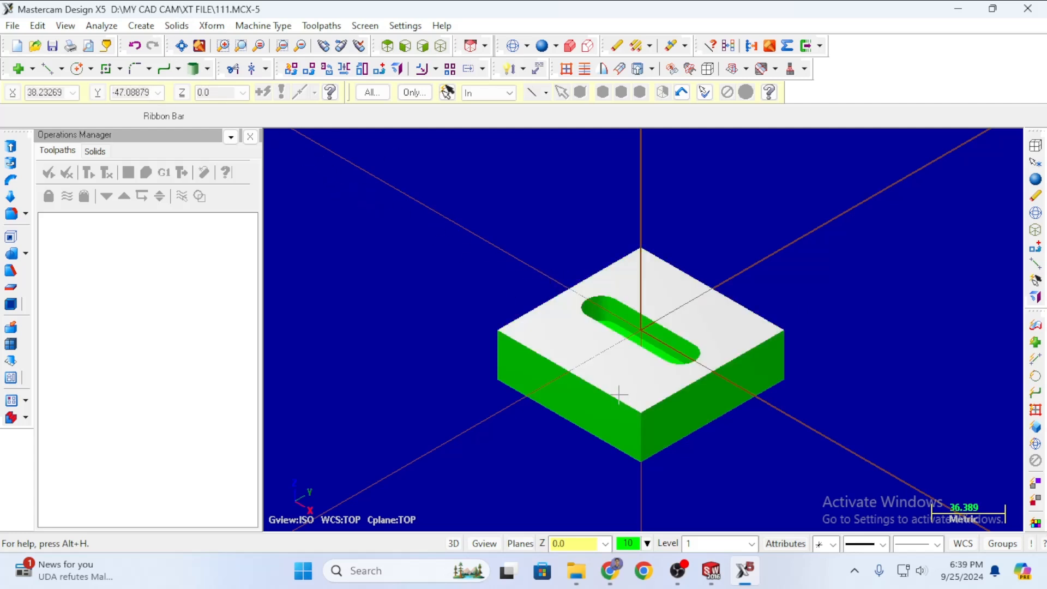
Create Curve on All Edges for the whole block, selected with Ctrl+A.
{"action": "left_click", "coordinate": [142, 28]}
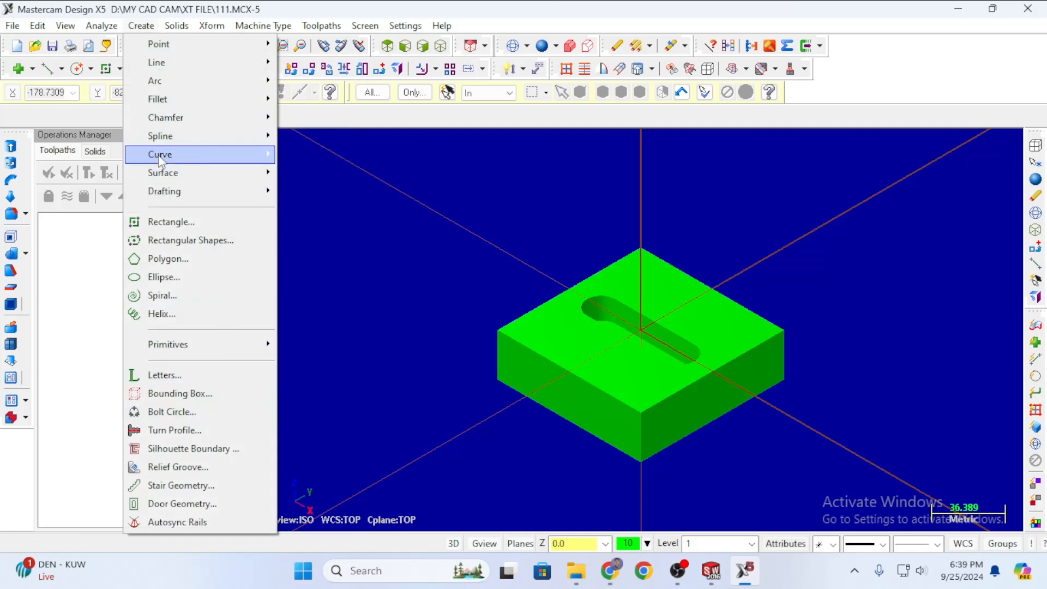
{"action": "mouse_move", "coordinate": [164, 157]}
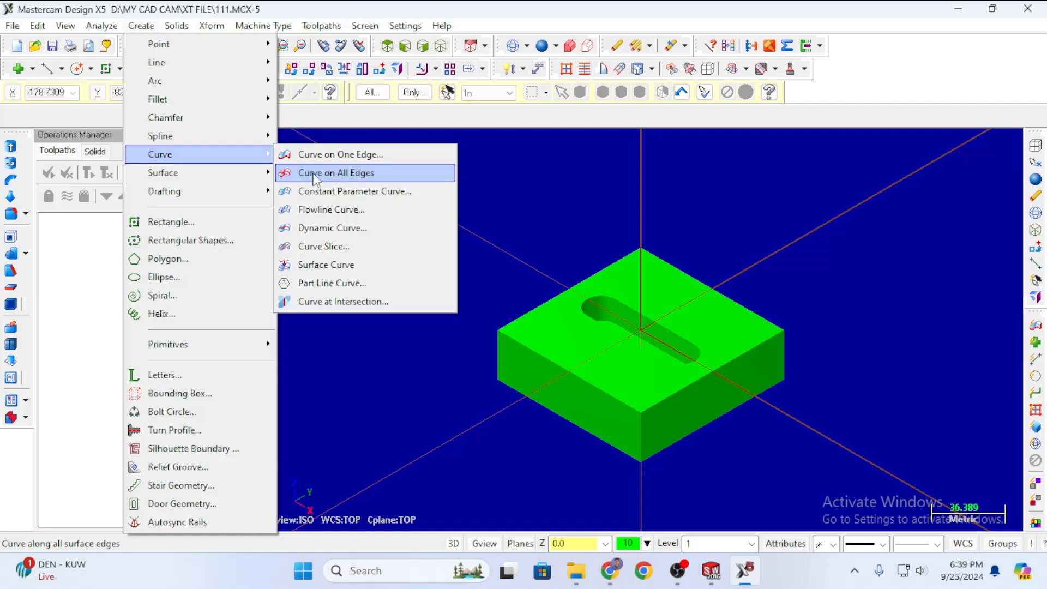
{"action": "left_click", "coordinate": [355, 174]}
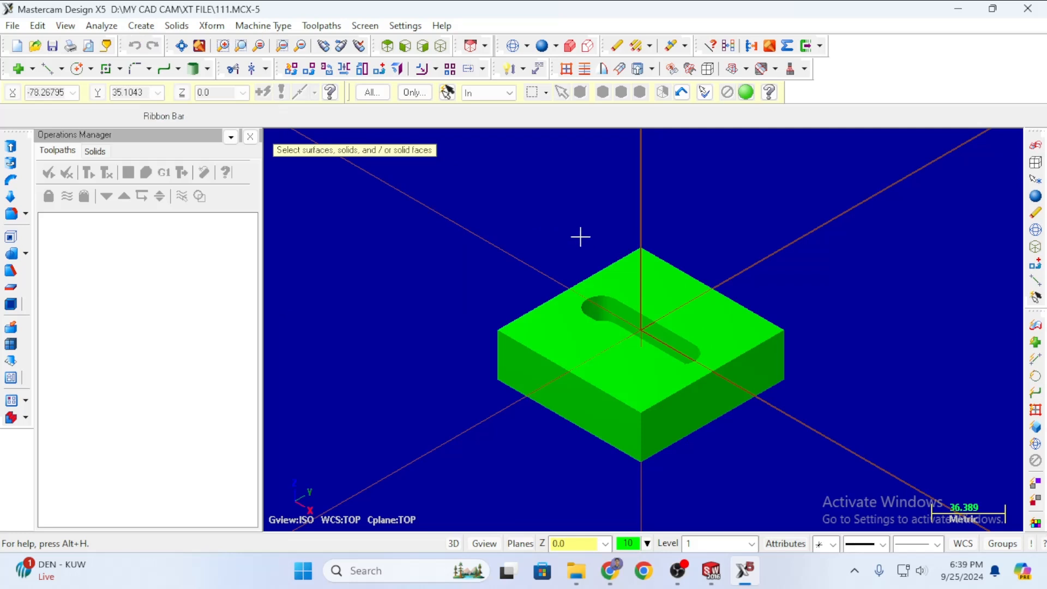
{"action": "key", "text": "ctrl+a"}
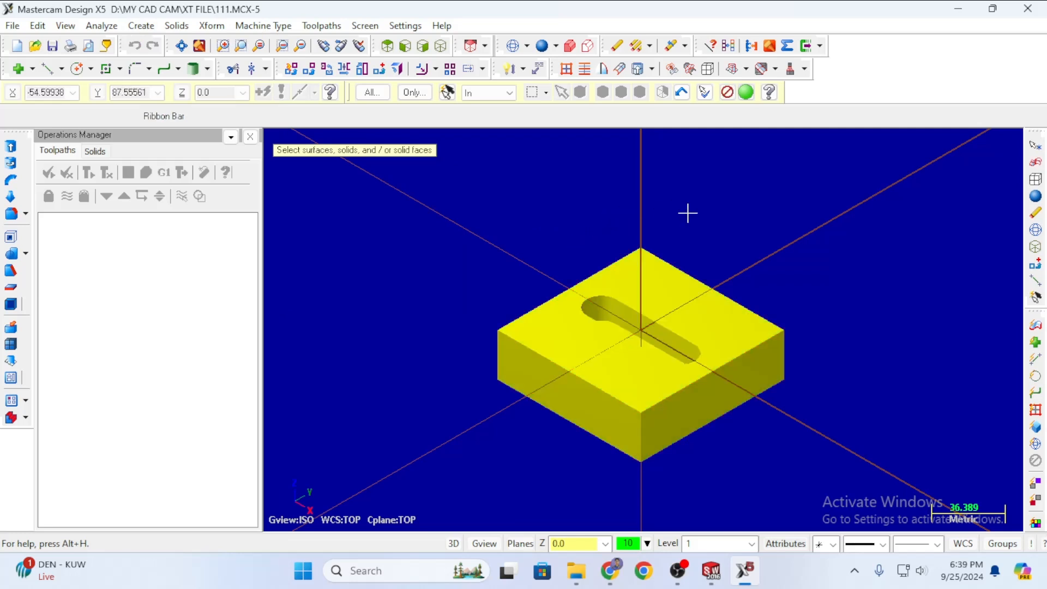
{"action": "left_click", "coordinate": [746, 92]}
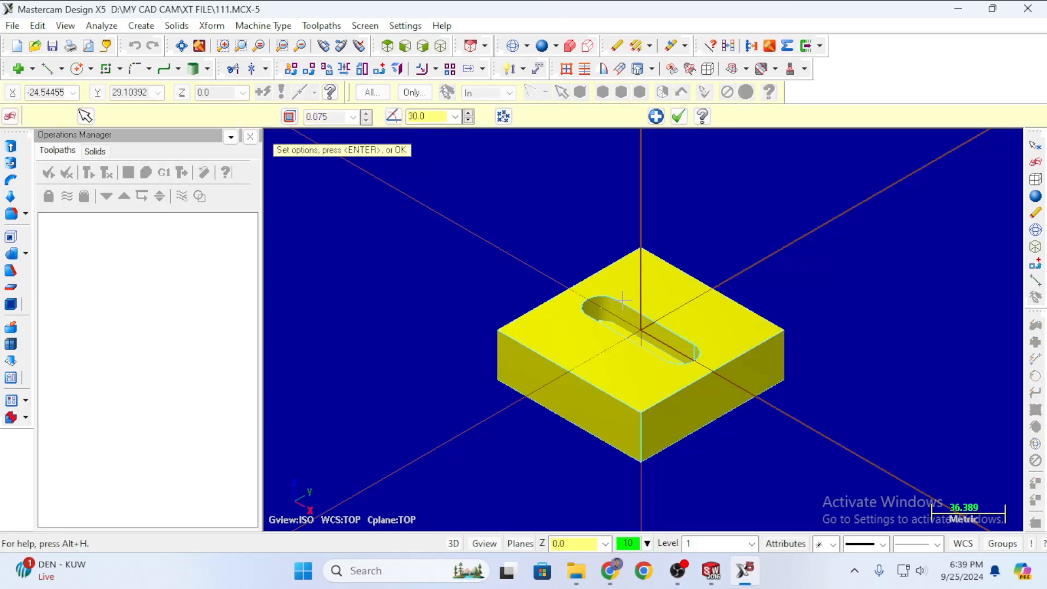
{"action": "left_click", "coordinate": [679, 116]}
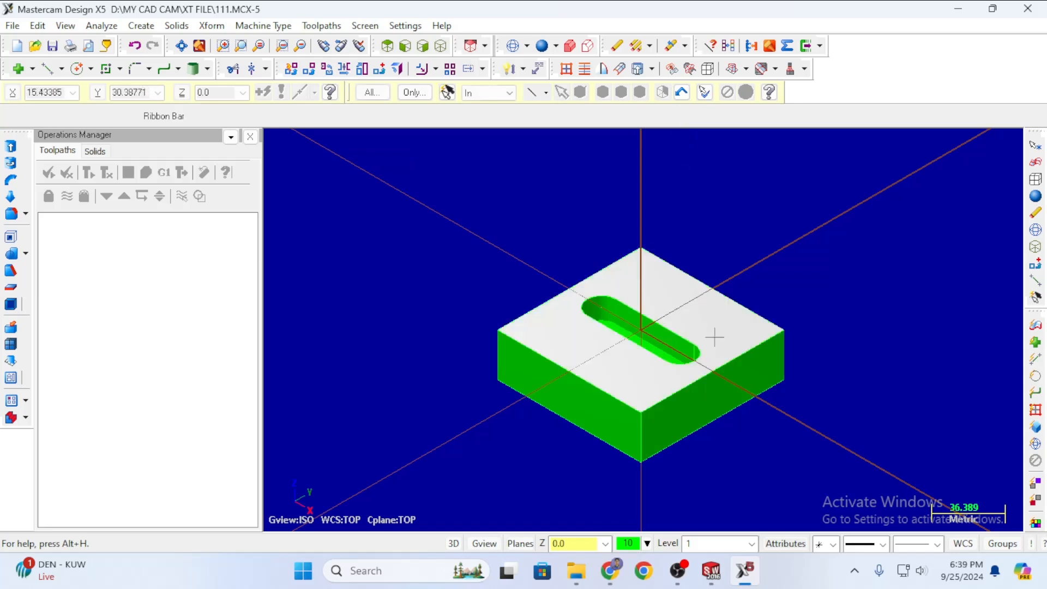
Zoom in and out to inspect the new edge curves.
{"action": "scroll", "coordinate": [695, 368], "scroll_direction": "up", "scroll_amount": 3}
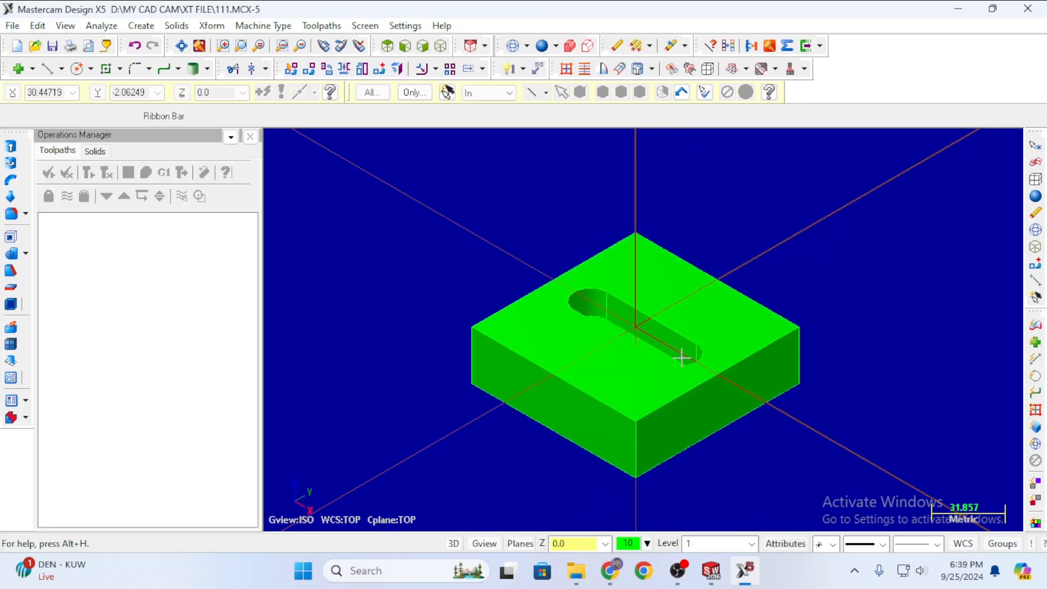
{"action": "scroll", "coordinate": [670, 372], "scroll_direction": "up", "scroll_amount": 1}
{"action": "scroll", "coordinate": [673, 339], "scroll_direction": "down", "scroll_amount": 4}
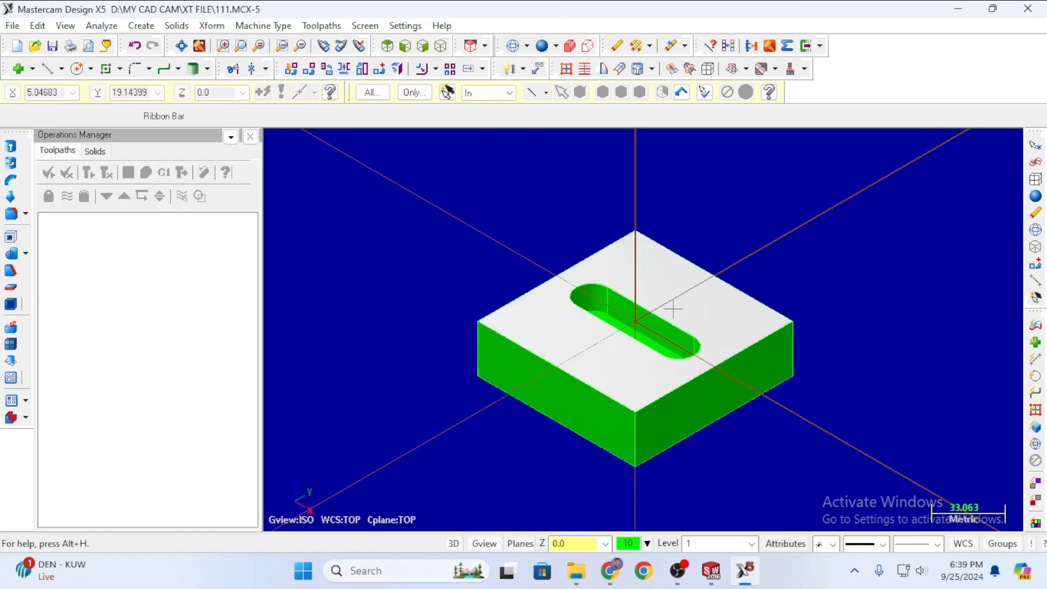
{"action": "scroll", "coordinate": [774, 270], "scroll_direction": "down", "scroll_amount": 2}
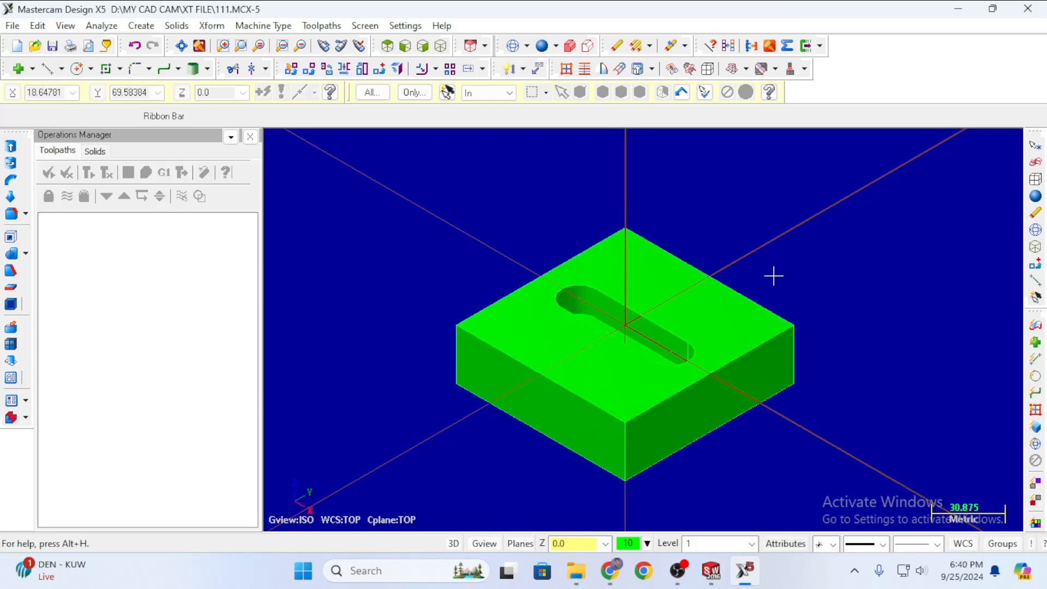
{"action": "scroll", "coordinate": [739, 289], "scroll_direction": "down", "scroll_amount": 2}
{"action": "scroll", "coordinate": [774, 288], "scroll_direction": "up", "scroll_amount": 3}
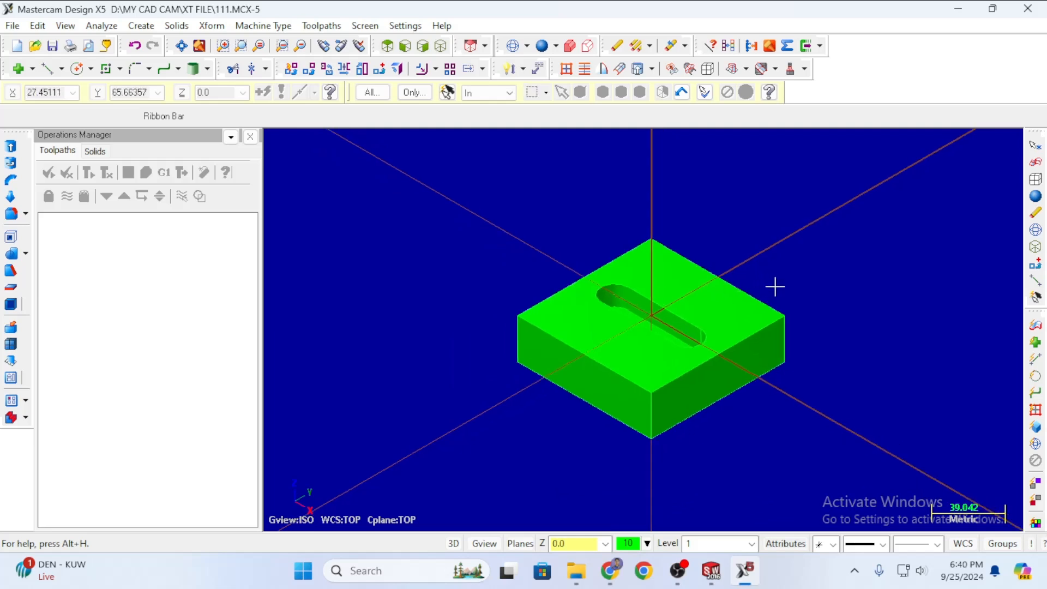
{"action": "scroll", "coordinate": [768, 282], "scroll_direction": "down", "scroll_amount": 3}
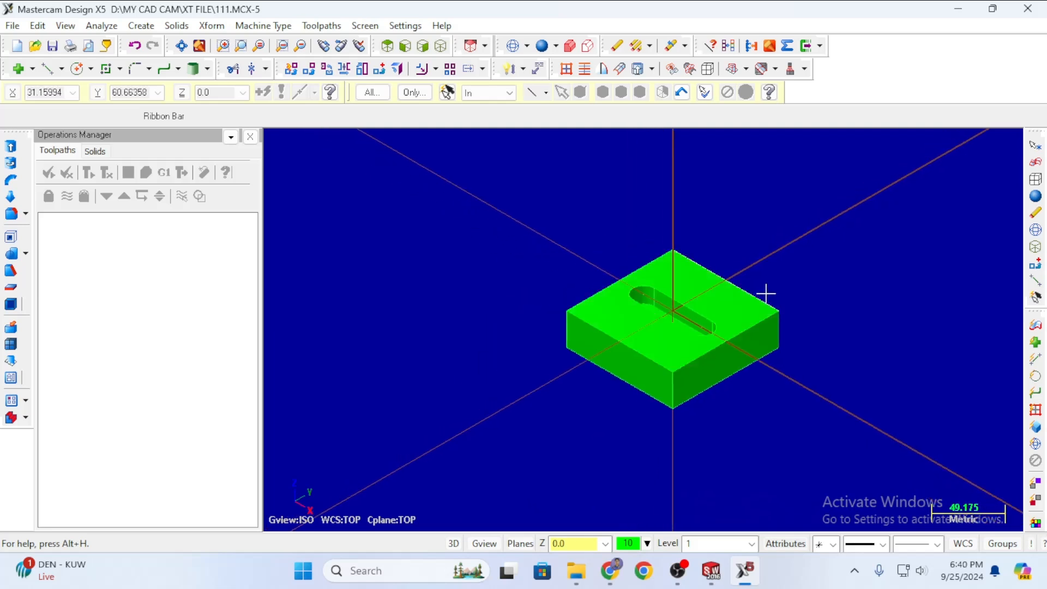
{"action": "scroll", "coordinate": [764, 295], "scroll_direction": "up", "scroll_amount": 2}
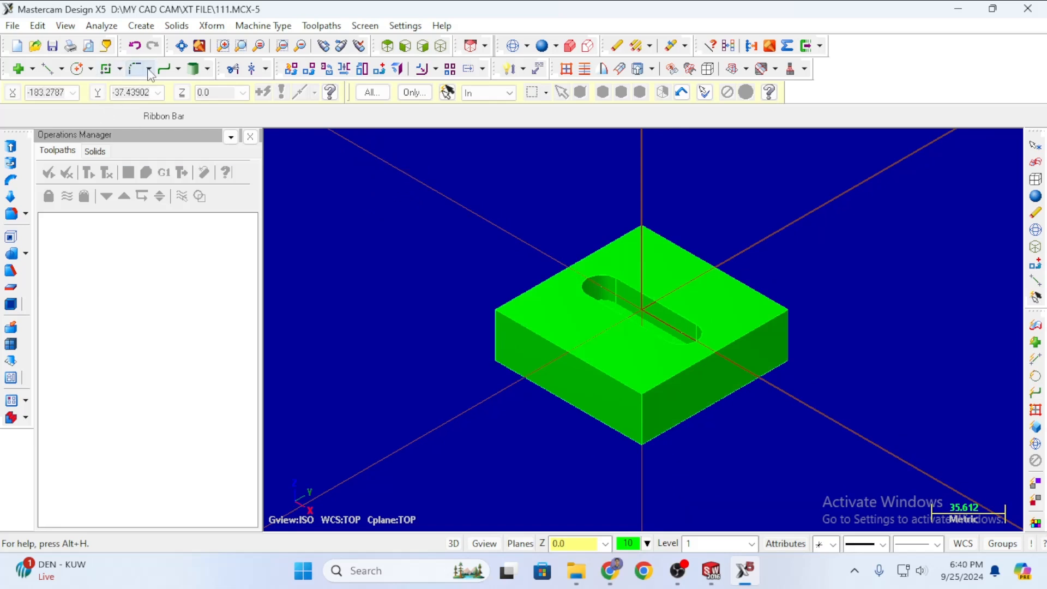
Start a Silhouette Boundary and set 2D construction at Z depth 10.
{"action": "left_click", "coordinate": [143, 26]}
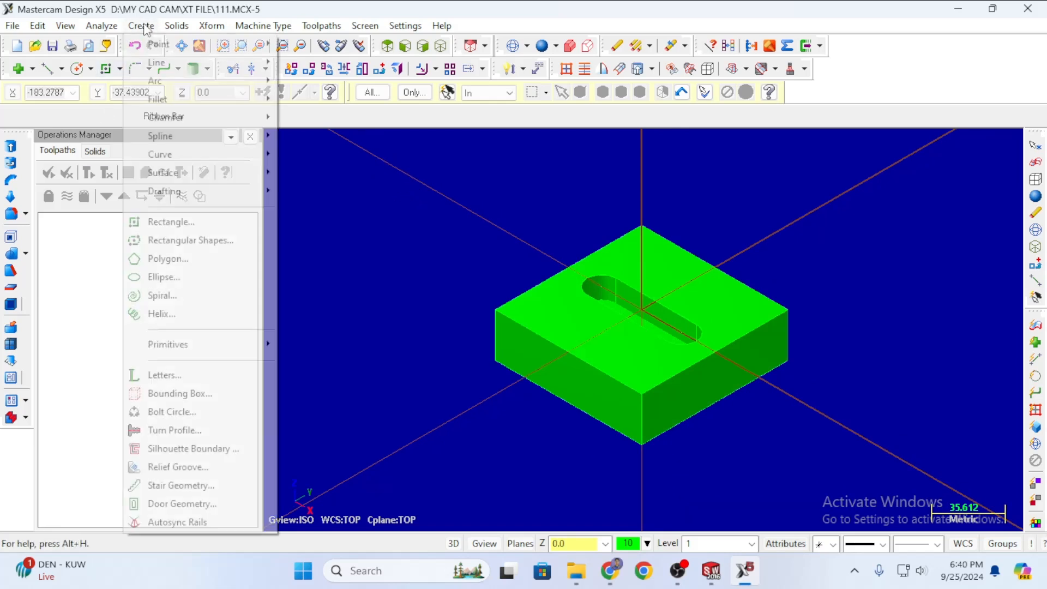
{"action": "left_click", "coordinate": [169, 451]}
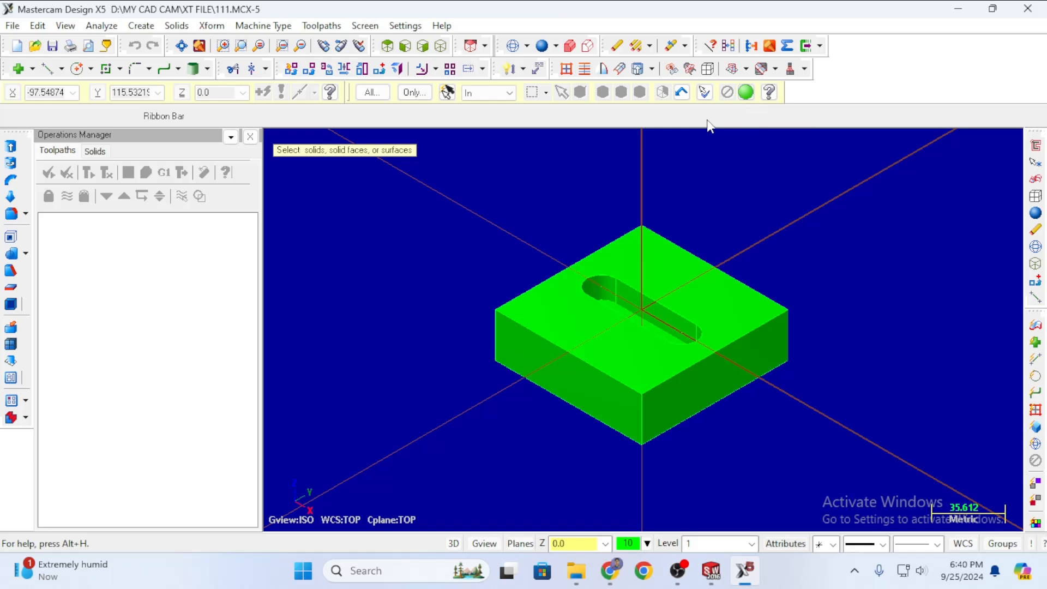
{"action": "left_click", "coordinate": [451, 544]}
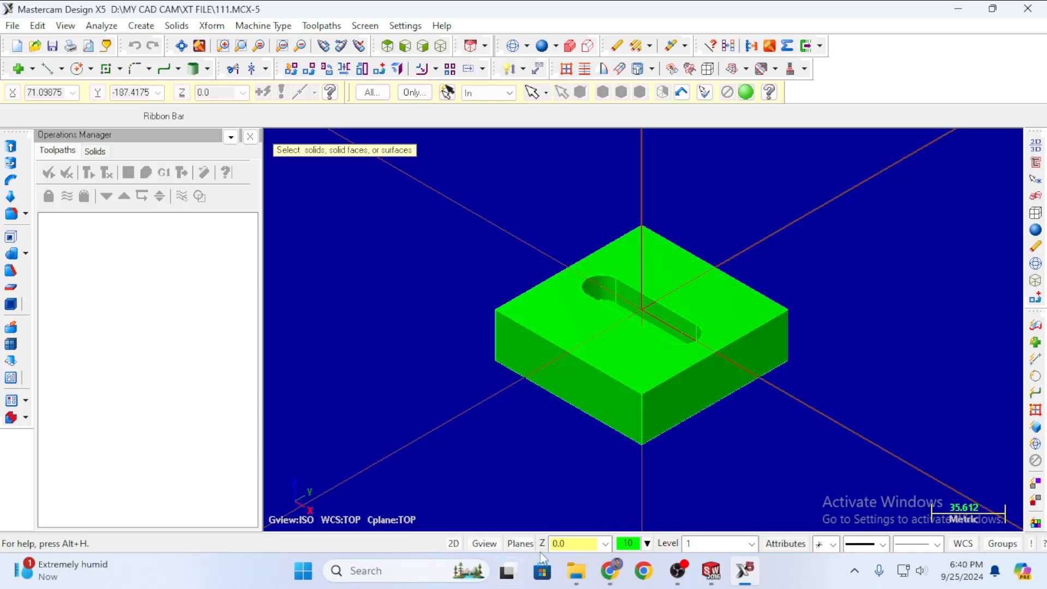
{"action": "left_click", "coordinate": [576, 548]}
{"action": "type", "text": "10"}
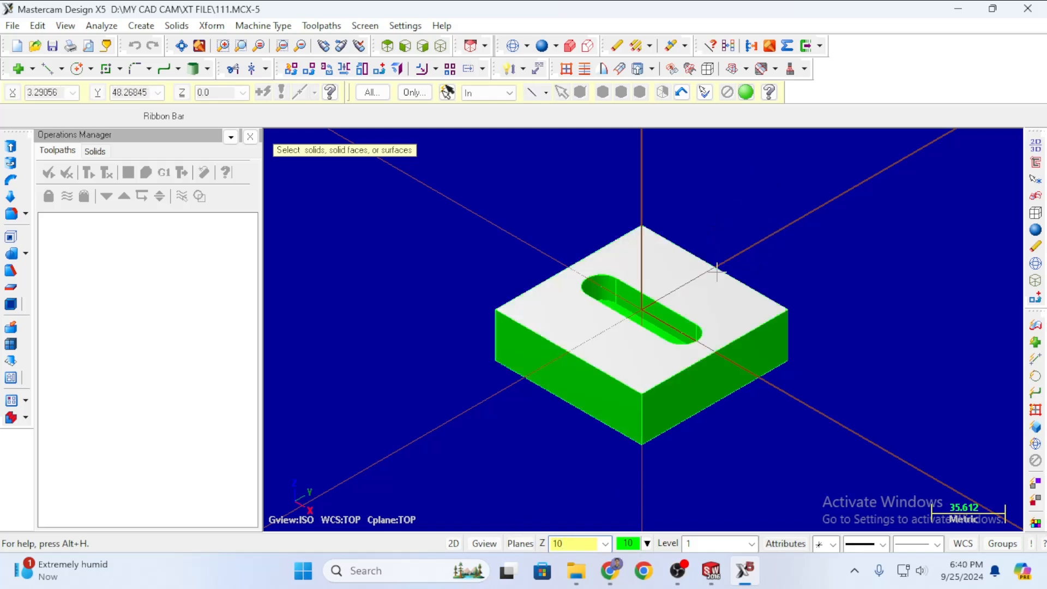
{"action": "key", "text": "Return"}
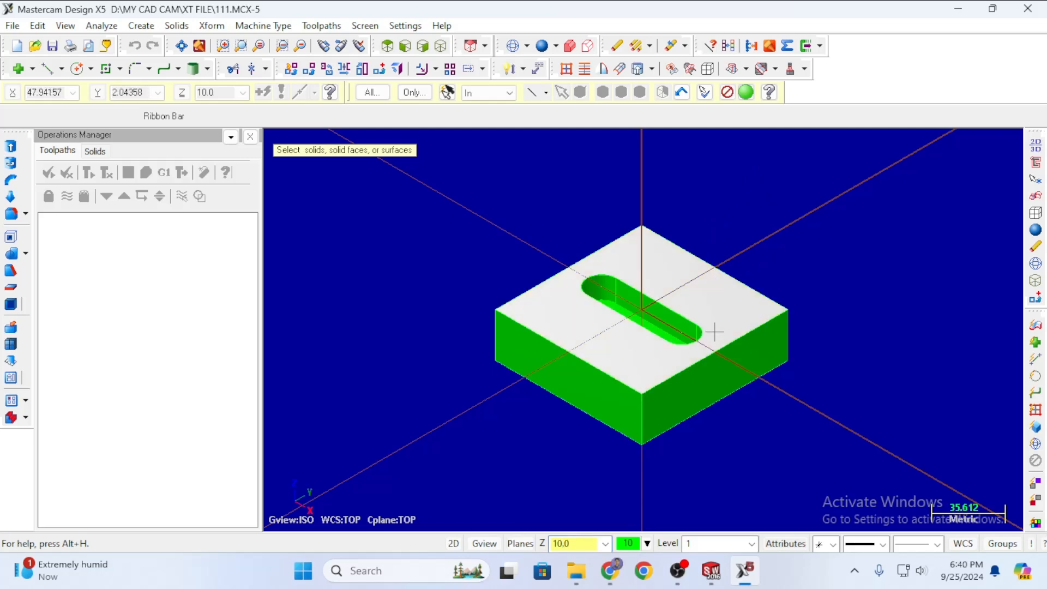
Select the slot floor and accept the boundary with 0.02 tolerance and arc fit.
{"action": "scroll", "coordinate": [691, 279], "scroll_direction": "down", "scroll_amount": 2}
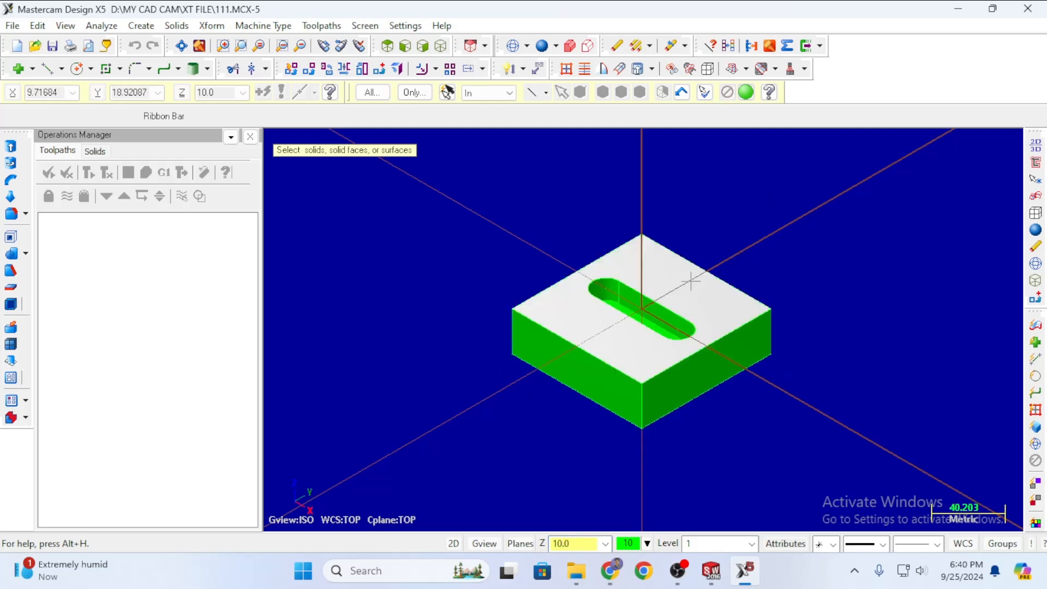
{"action": "scroll", "coordinate": [751, 243], "scroll_direction": "up", "scroll_amount": 1}
{"action": "middle_click_drag", "start_coordinate": [765, 199], "coordinate": [760, 248]}
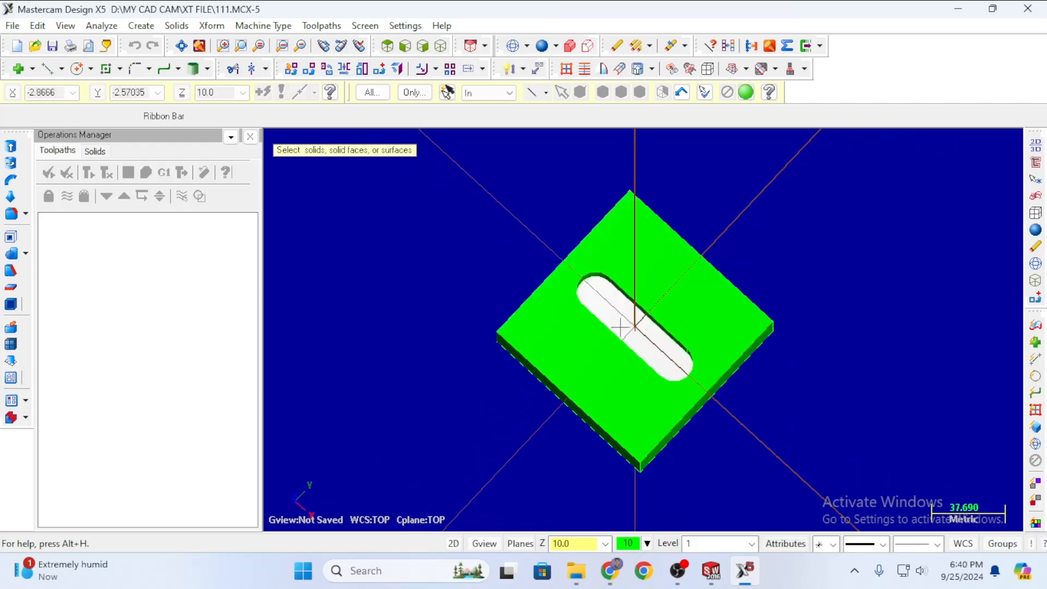
{"action": "scroll", "coordinate": [624, 311], "scroll_direction": "up", "scroll_amount": 5}
{"action": "scroll", "coordinate": [625, 311], "scroll_direction": "up", "scroll_amount": 4}
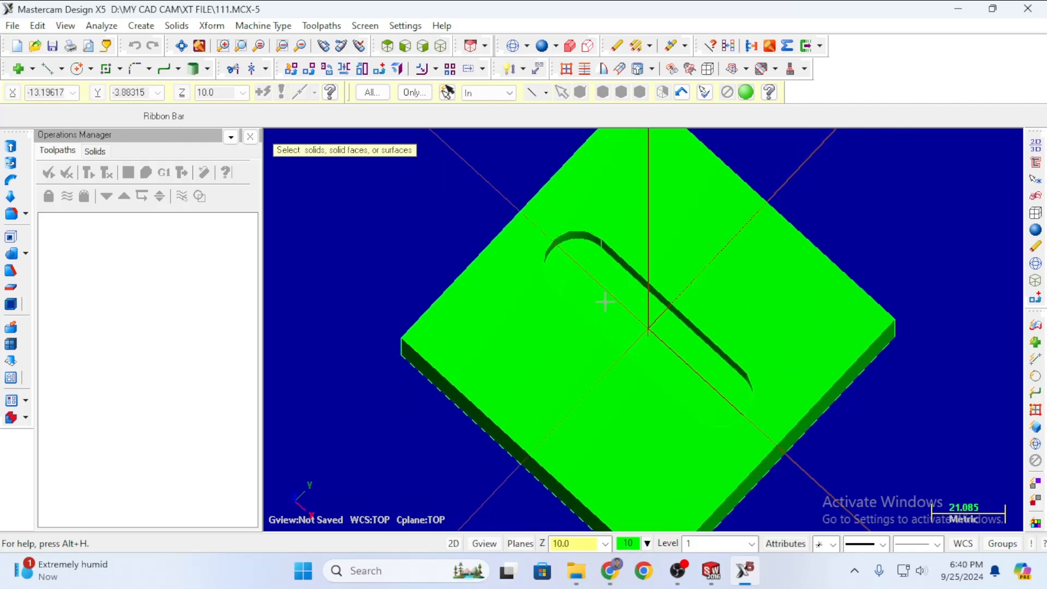
{"action": "left_click", "coordinate": [648, 342]}
{"action": "middle_click_drag", "start_coordinate": [900, 287], "coordinate": [927, 177]}
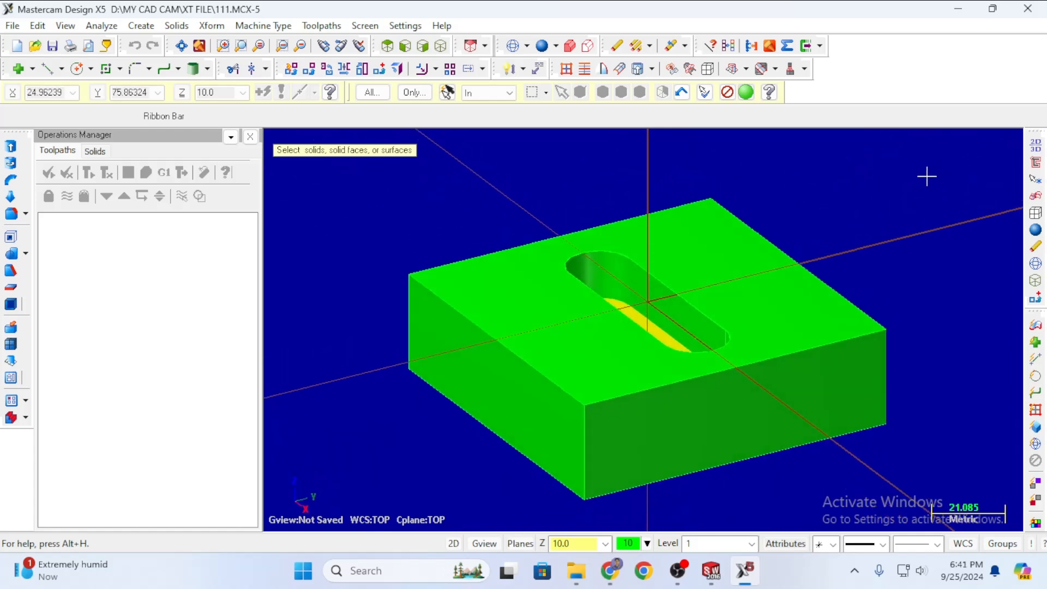
{"action": "left_click", "coordinate": [746, 93]}
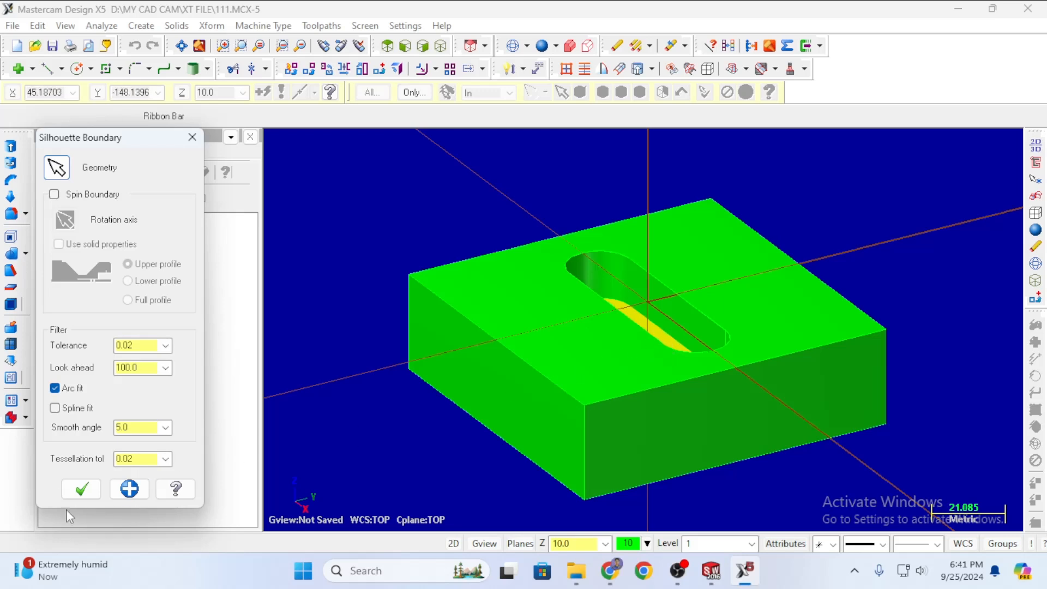
{"action": "left_click", "coordinate": [82, 489]}
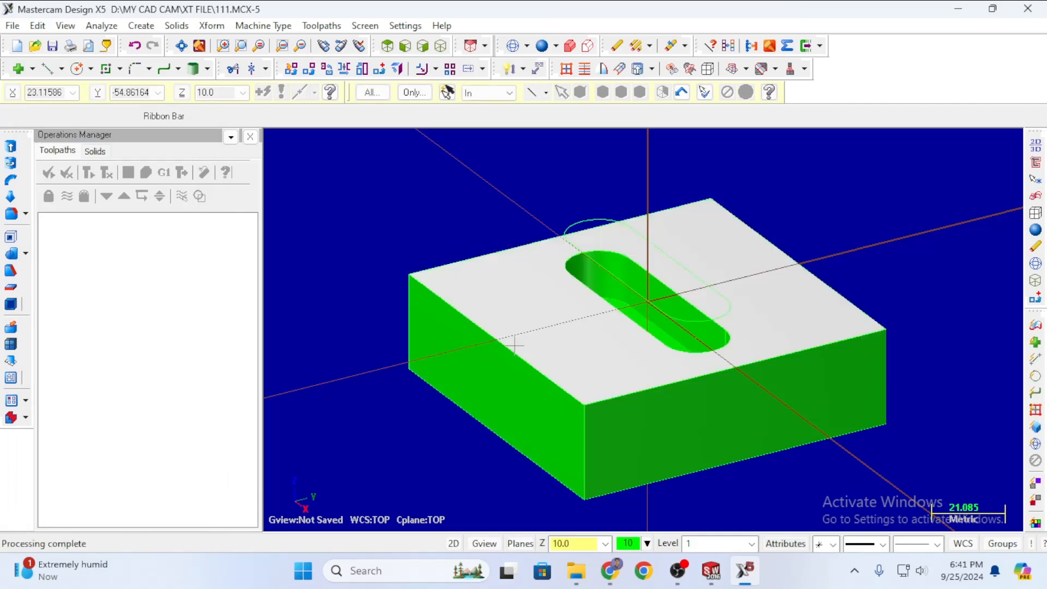
{"action": "middle_click_drag", "start_coordinate": [385, 212], "coordinate": [662, 248]}
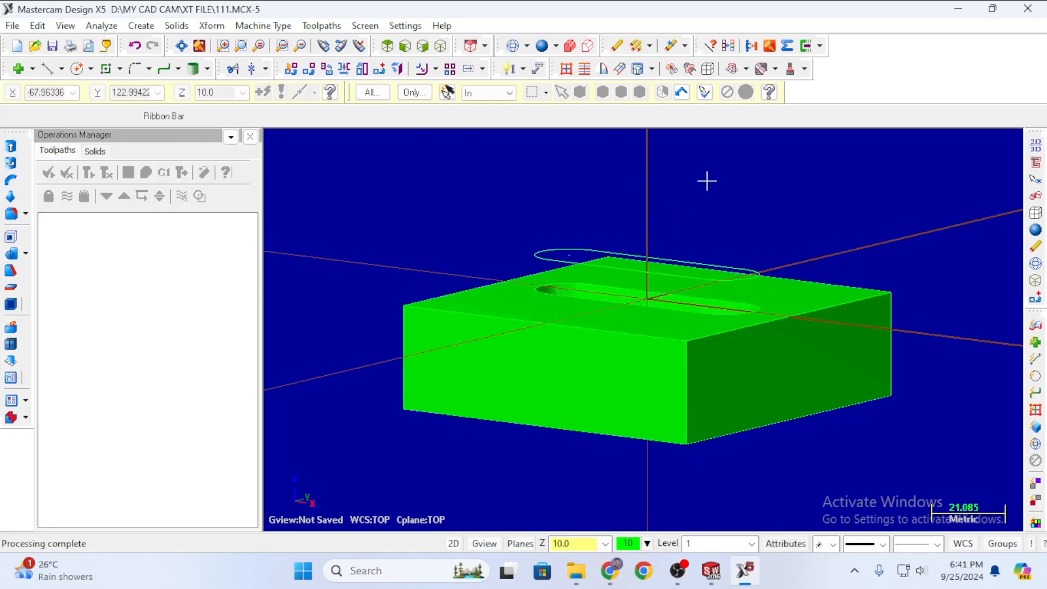
{"action": "middle_click_drag", "start_coordinate": [707, 181], "coordinate": [834, 195]}
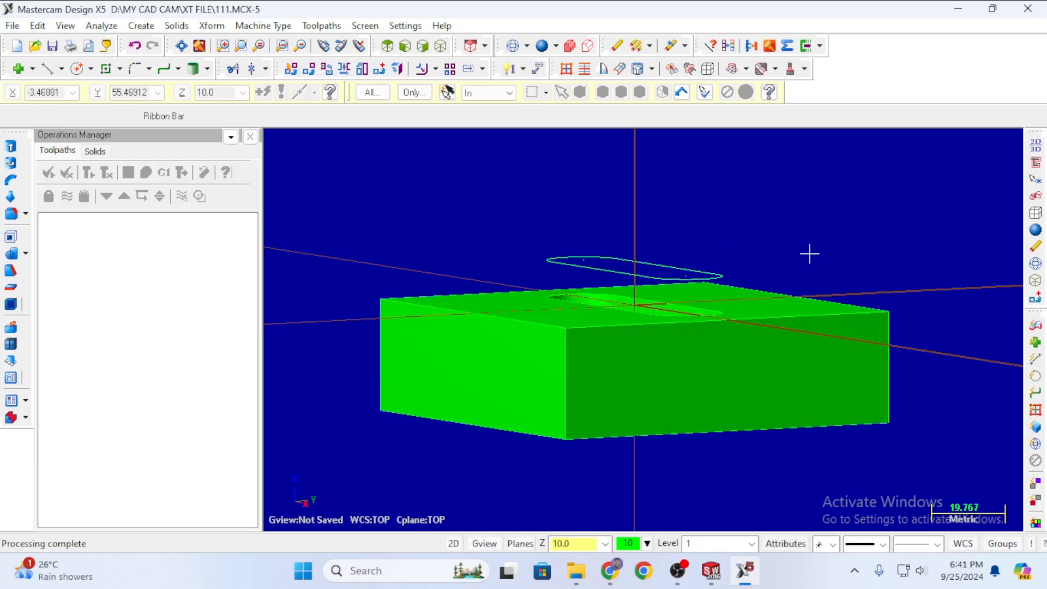
{"action": "mouse_move", "coordinate": [806, 217]}
{"action": "middle_mouse_down"}
{"action": "mouse_move", "coordinate": [826, 194]}
{"action": "mouse_move", "coordinate": [855, 191]}
{"action": "mouse_move", "coordinate": [840, 218]}
{"action": "mouse_move", "coordinate": [881, 204]}
{"action": "mouse_move", "coordinate": [811, 207]}
{"action": "mouse_move", "coordinate": [767, 224]}
{"action": "mouse_move", "coordinate": [849, 208]}
{"action": "mouse_move", "coordinate": [781, 206]}
{"action": "mouse_move", "coordinate": [900, 247]}
{"action": "mouse_move", "coordinate": [919, 276]}
{"action": "mouse_move", "coordinate": [900, 219]}
{"action": "mouse_move", "coordinate": [631, 201]}
{"action": "mouse_move", "coordinate": [860, 243]}
{"action": "mouse_move", "coordinate": [903, 225]}
{"action": "mouse_move", "coordinate": [865, 206]}
{"action": "mouse_move", "coordinate": [816, 212]}
{"action": "middle_mouse_up"}
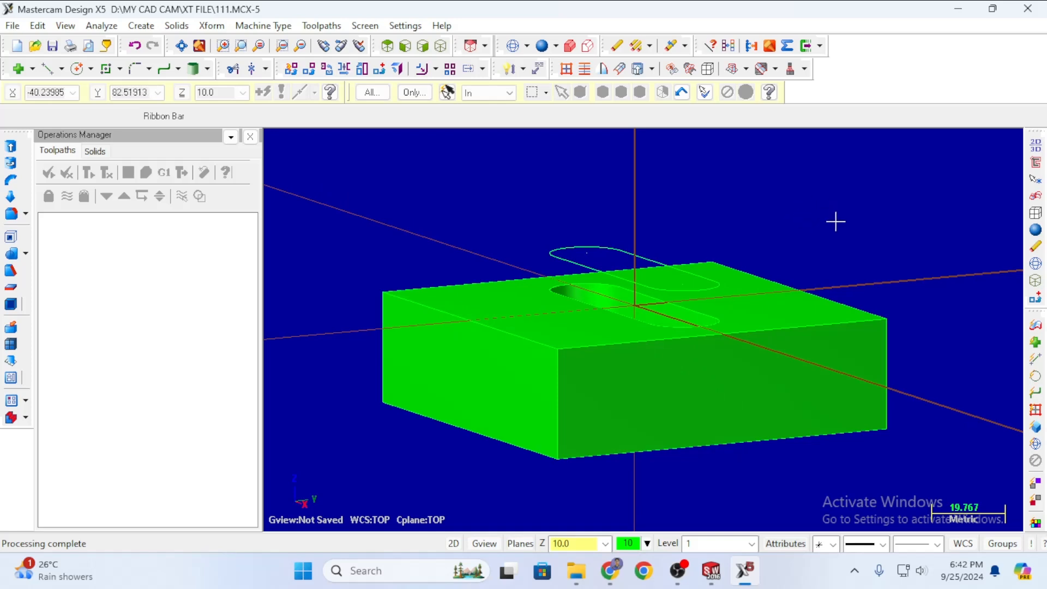
{"action": "middle_click_drag", "start_coordinate": [820, 218], "coordinate": [688, 185]}
{"action": "key", "text": "Escape"}
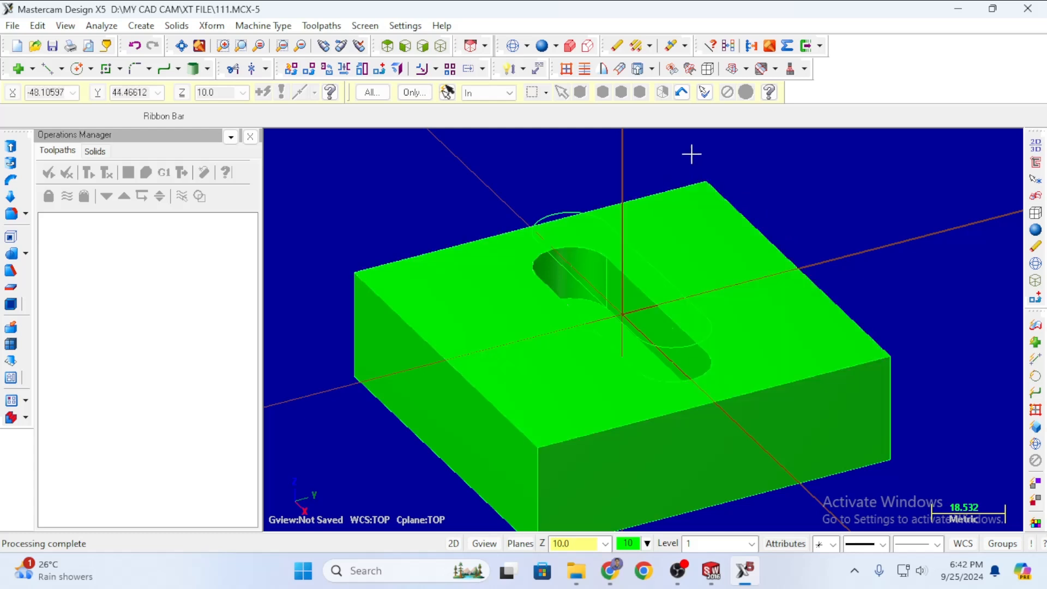
{"action": "left_click", "coordinate": [455, 544]}
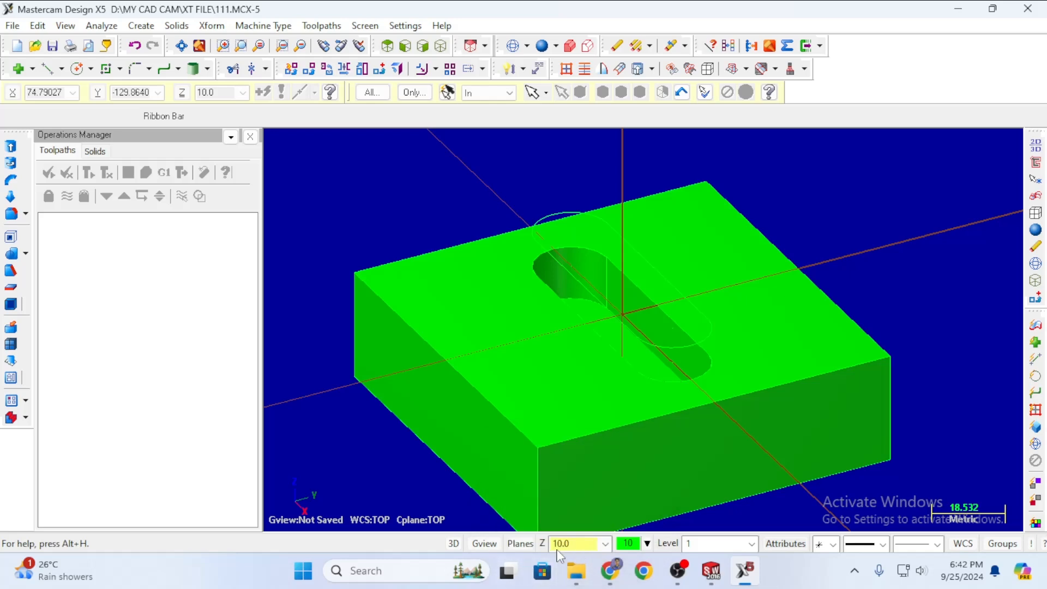
{"action": "scroll", "coordinate": [554, 311], "scroll_direction": "up", "scroll_amount": 3}
{"action": "scroll", "coordinate": [556, 307], "scroll_direction": "down", "scroll_amount": 7}
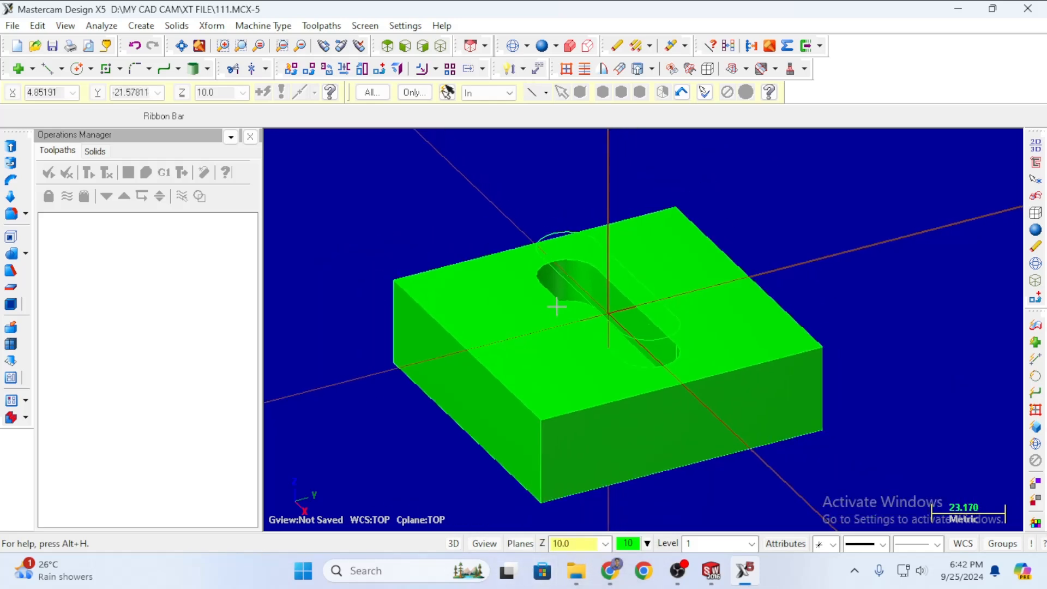
{"action": "scroll", "coordinate": [568, 370], "scroll_direction": "down", "scroll_amount": 1}
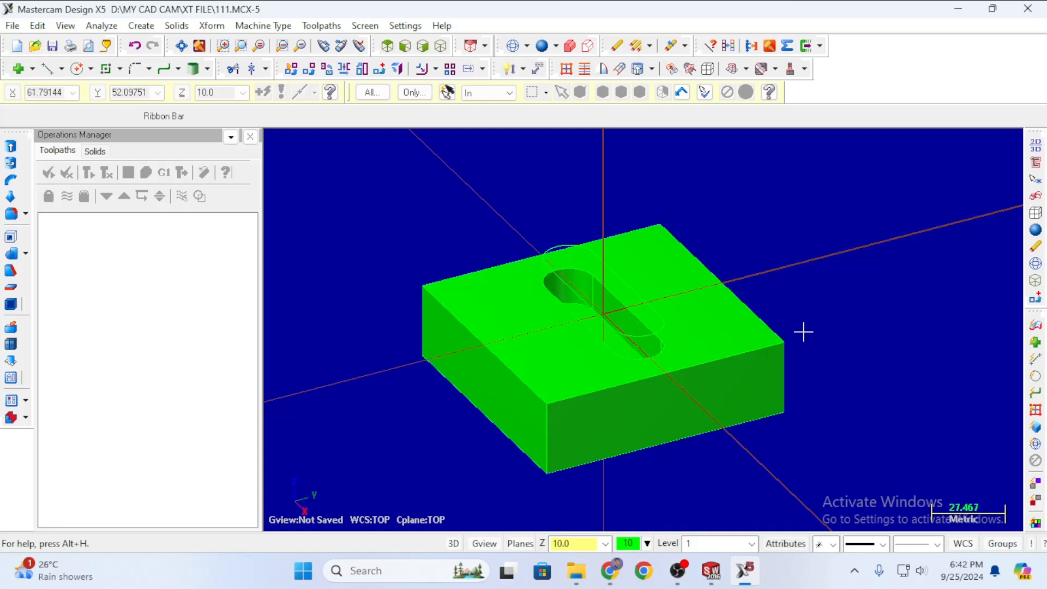
{"action": "scroll", "coordinate": [646, 423], "scroll_direction": "up", "scroll_amount": 2}
{"action": "scroll", "coordinate": [496, 449], "scroll_direction": "down", "scroll_amount": 2}
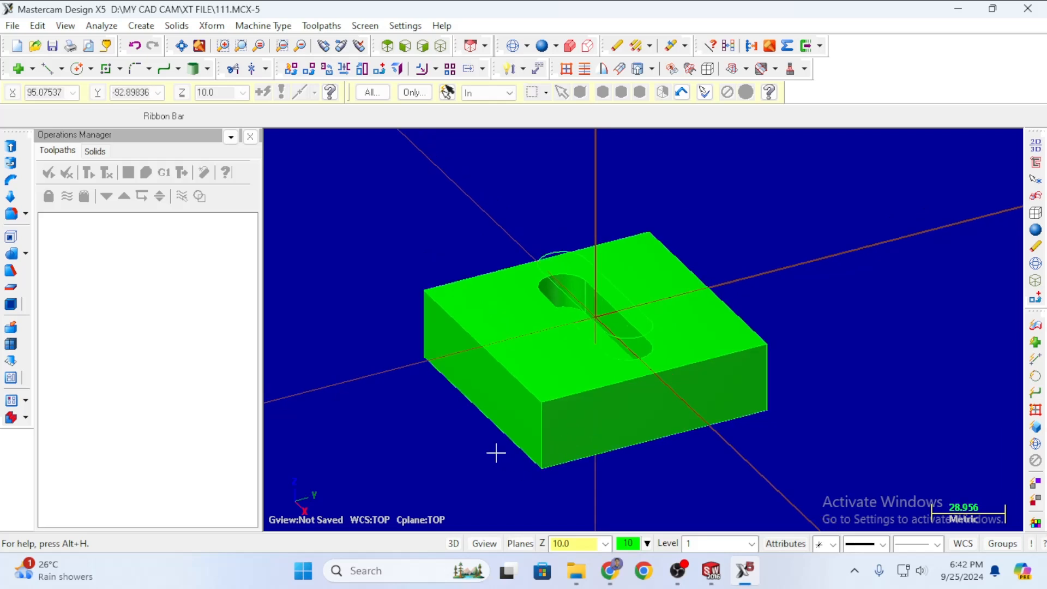
{"action": "scroll", "coordinate": [503, 449], "scroll_direction": "up", "scroll_amount": 3}
{"action": "scroll", "coordinate": [289, 169], "scroll_direction": "up", "scroll_amount": 3}
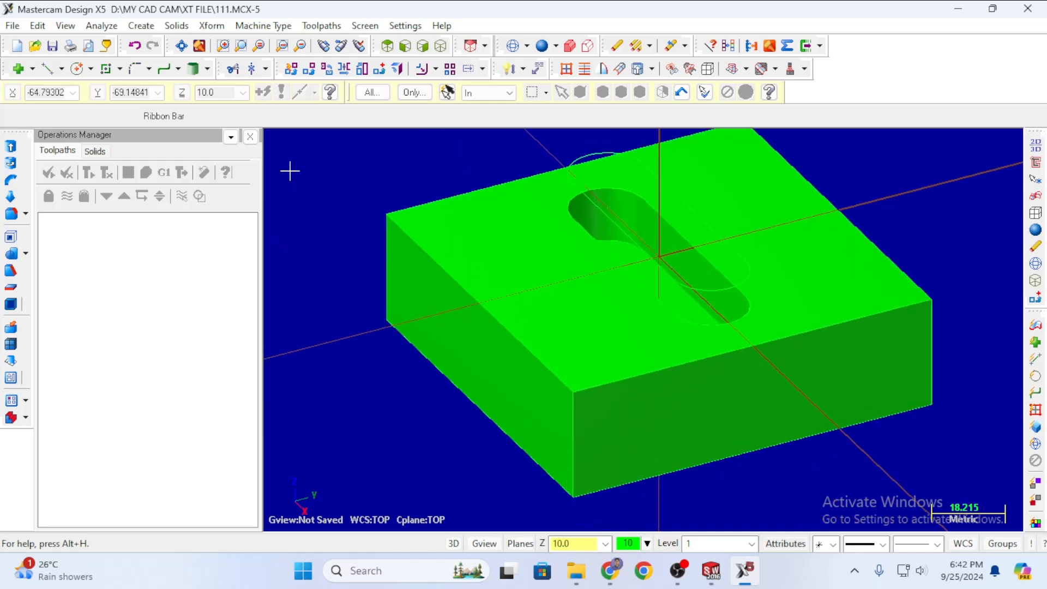
{"action": "scroll", "coordinate": [320, 211], "scroll_direction": "down", "scroll_amount": 7}
{"action": "scroll", "coordinate": [402, 362], "scroll_direction": "up", "scroll_amount": 3}
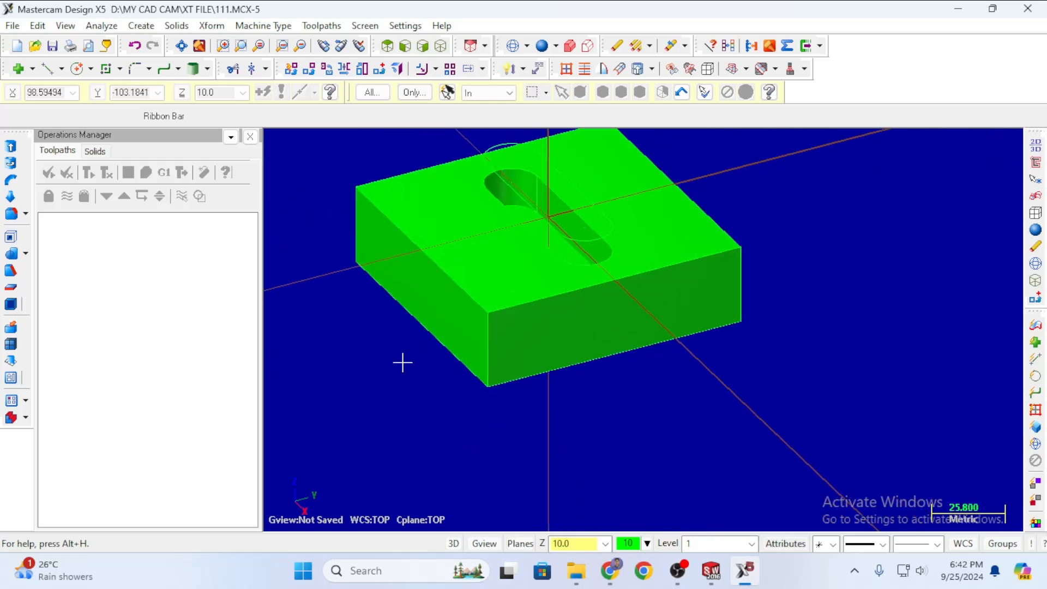
{"action": "scroll", "coordinate": [474, 435], "scroll_direction": "down", "scroll_amount": 4}
{"action": "scroll", "coordinate": [559, 440], "scroll_direction": "down", "scroll_amount": 1}
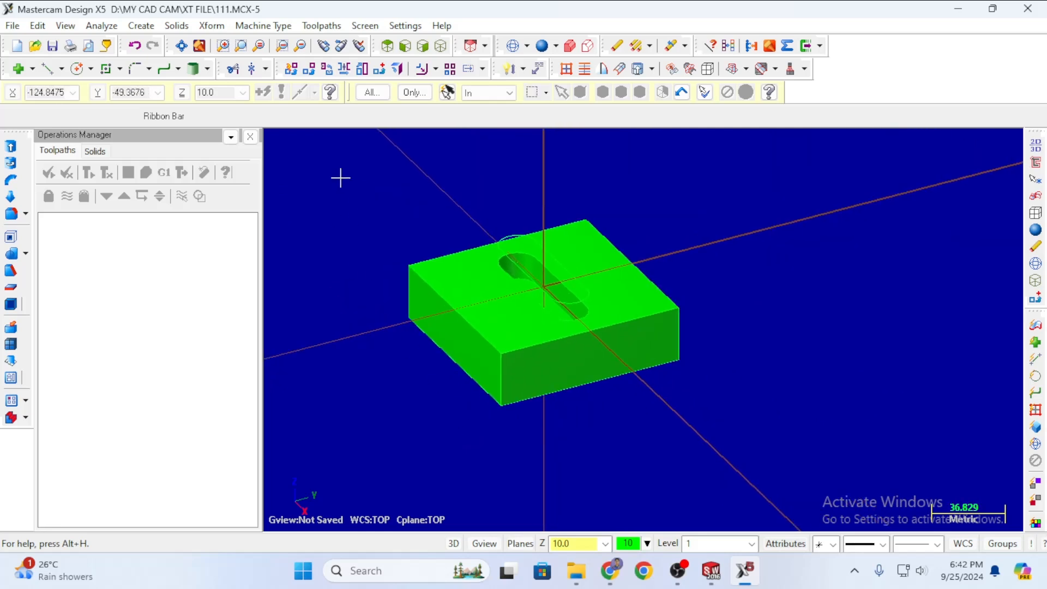
{"action": "scroll", "coordinate": [341, 177], "scroll_direction": "up", "scroll_amount": 2}
{"action": "scroll", "coordinate": [498, 224], "scroll_direction": "down", "scroll_amount": 2}
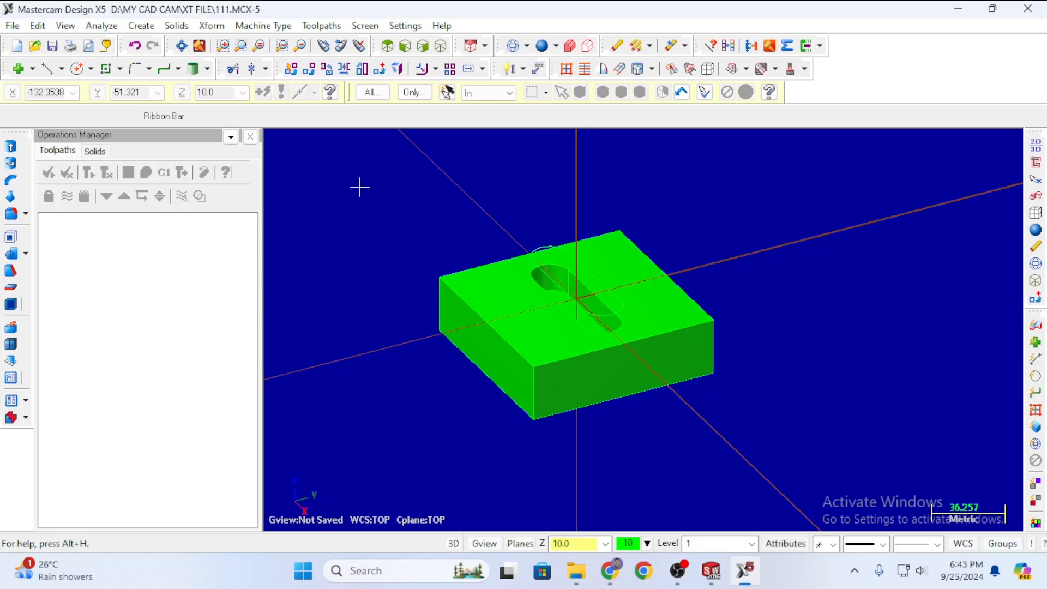
Open Machine Type > Wire > Manage list to see the wire machine definitions.
{"action": "left_click", "coordinate": [265, 27]}
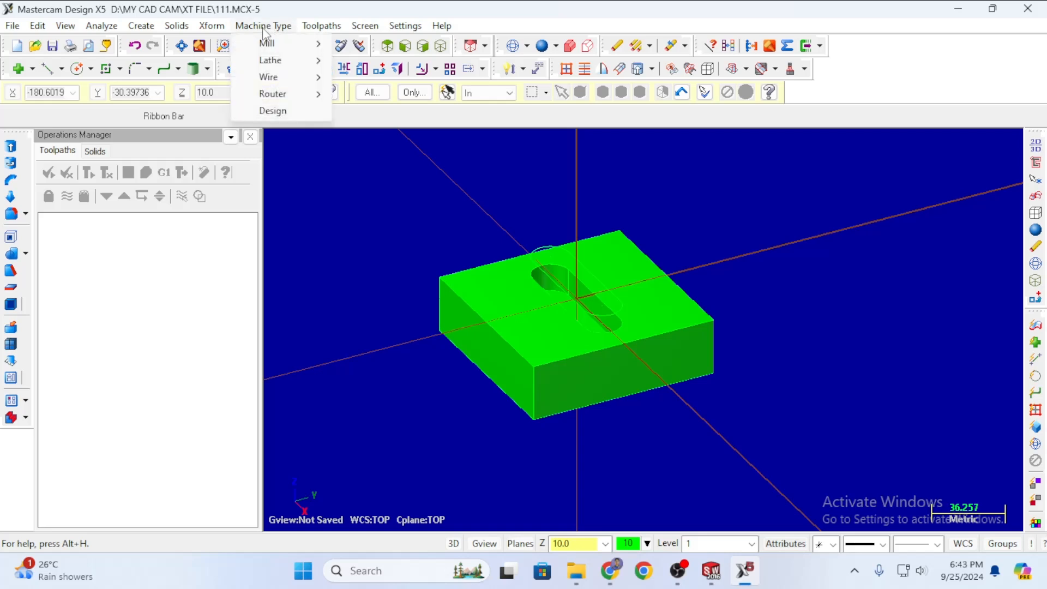
{"action": "mouse_move", "coordinate": [314, 46]}
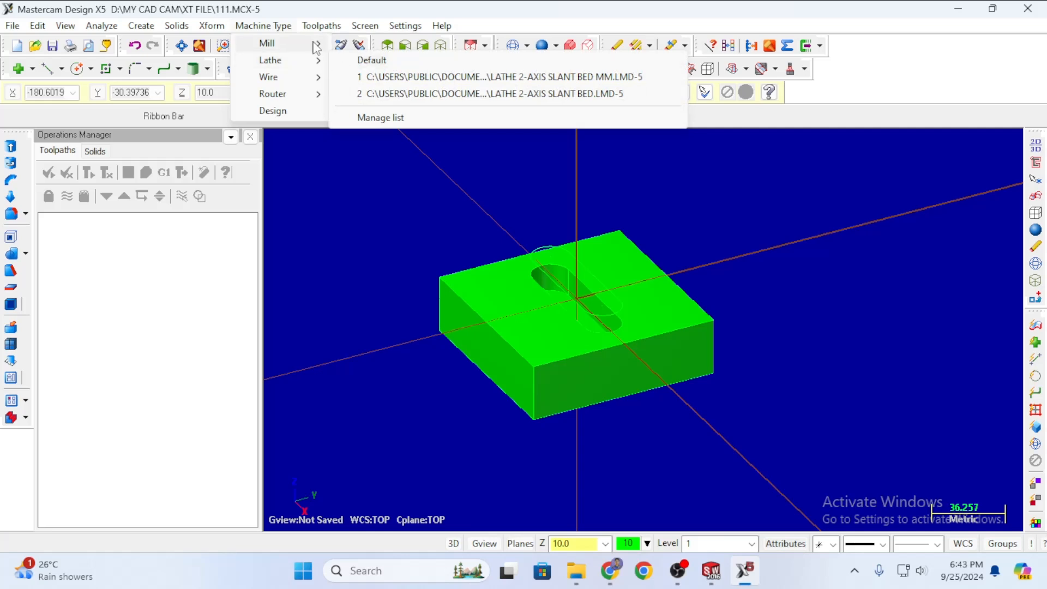
{"action": "mouse_move", "coordinate": [300, 82]}
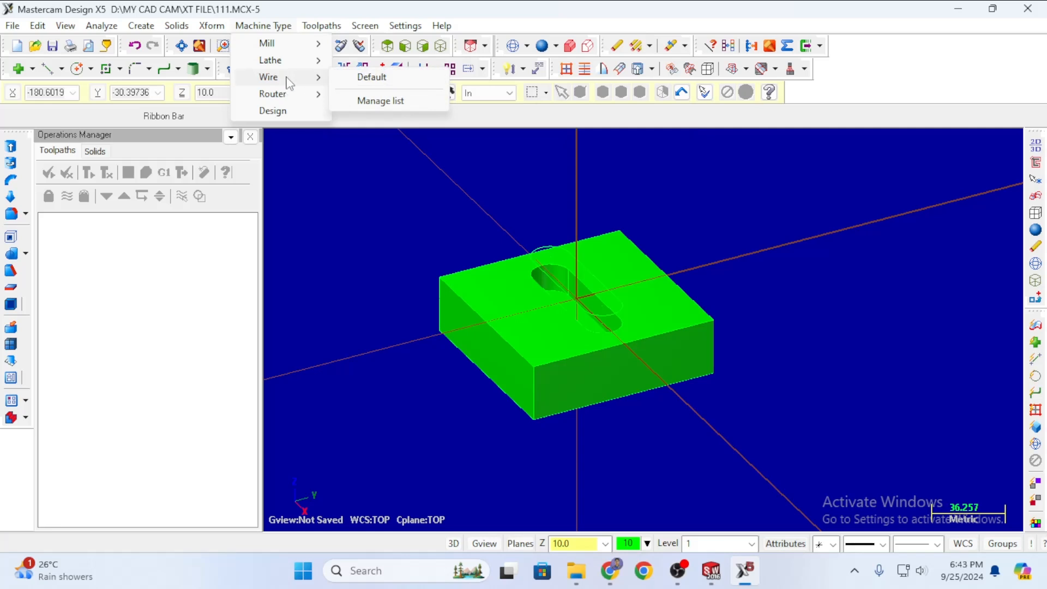
{"action": "mouse_move", "coordinate": [306, 100]}
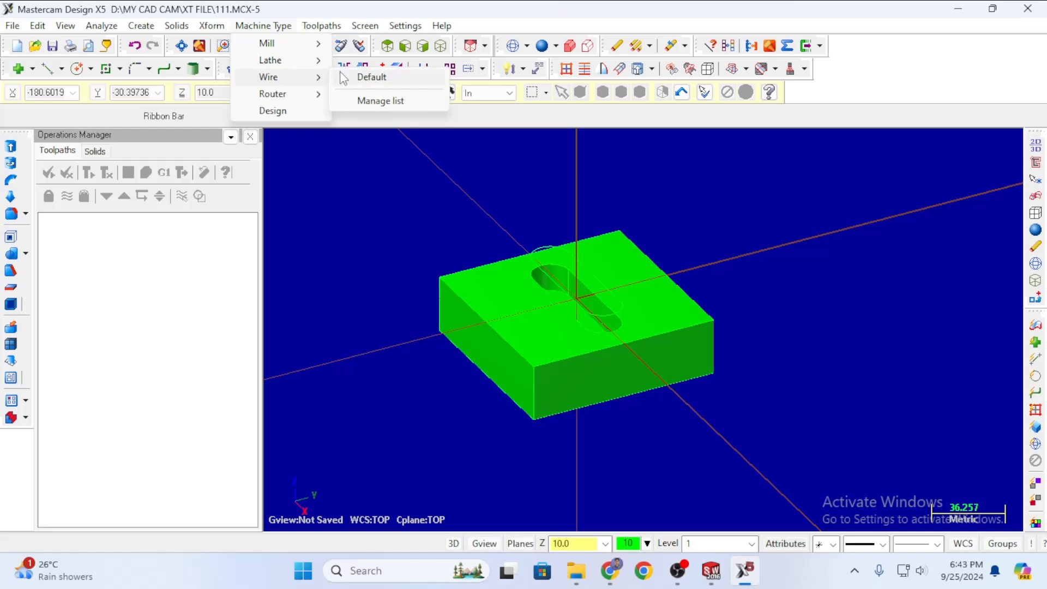
{"action": "left_click", "coordinate": [380, 102]}
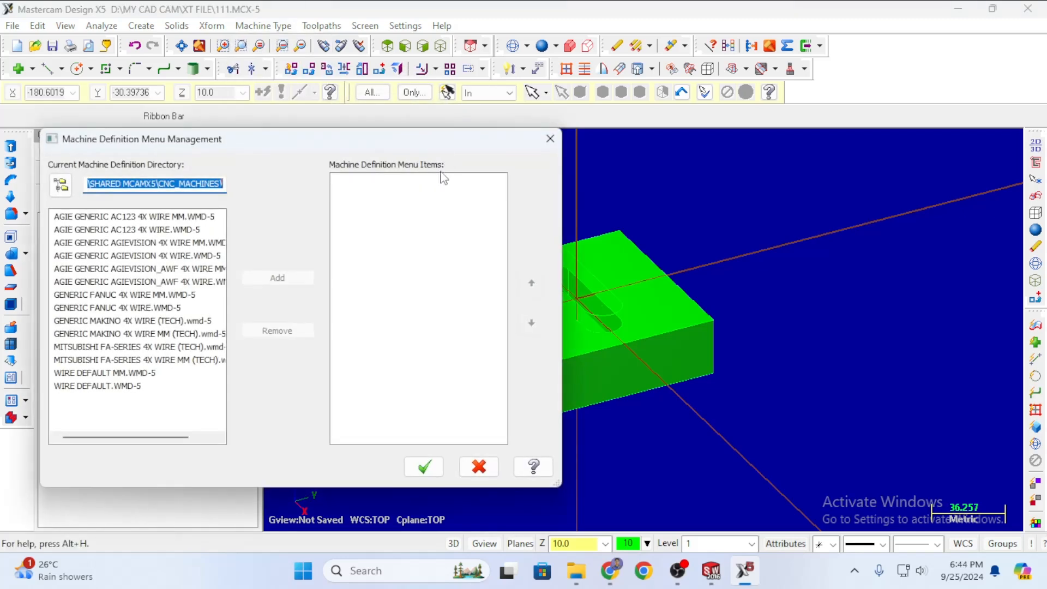
Cancel the wire list manager without changes and open Machine Type to reach Mill machines.
{"action": "left_click", "coordinate": [129, 243]}
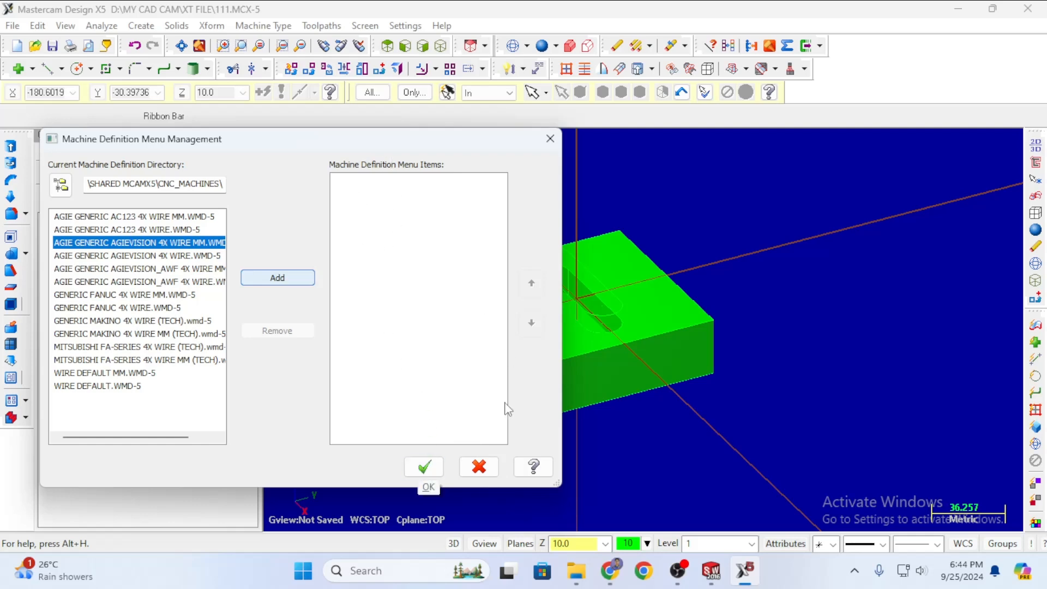
{"action": "left_click", "coordinate": [479, 466]}
{"action": "left_click", "coordinate": [263, 26]}
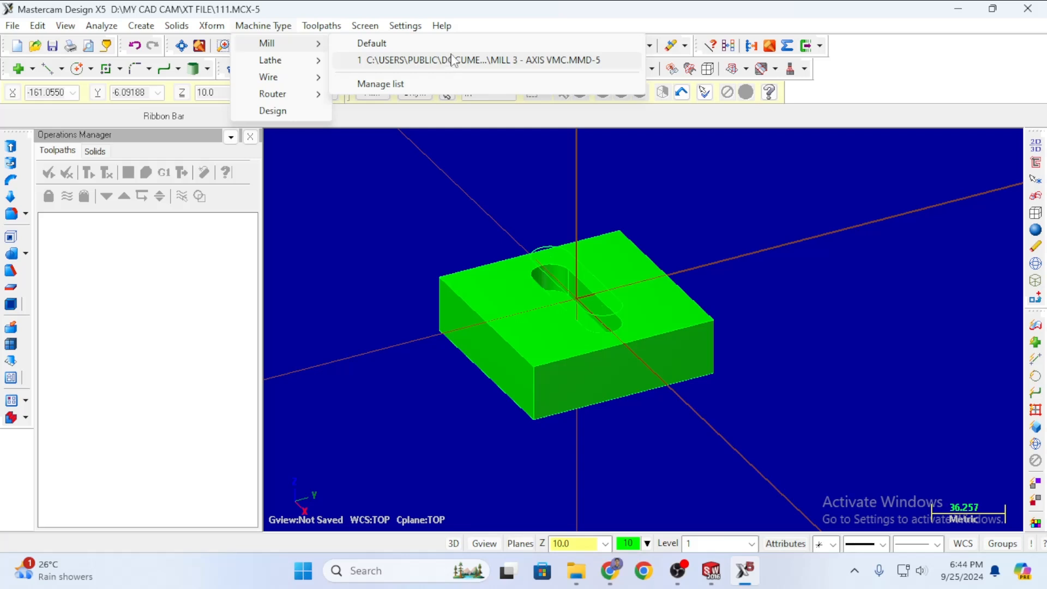
Add a MILL 3 - AXIS VMC machine group and expand its Properties (files, tool settings, stock setup, safety zone).
{"action": "left_click", "coordinate": [480, 61]}
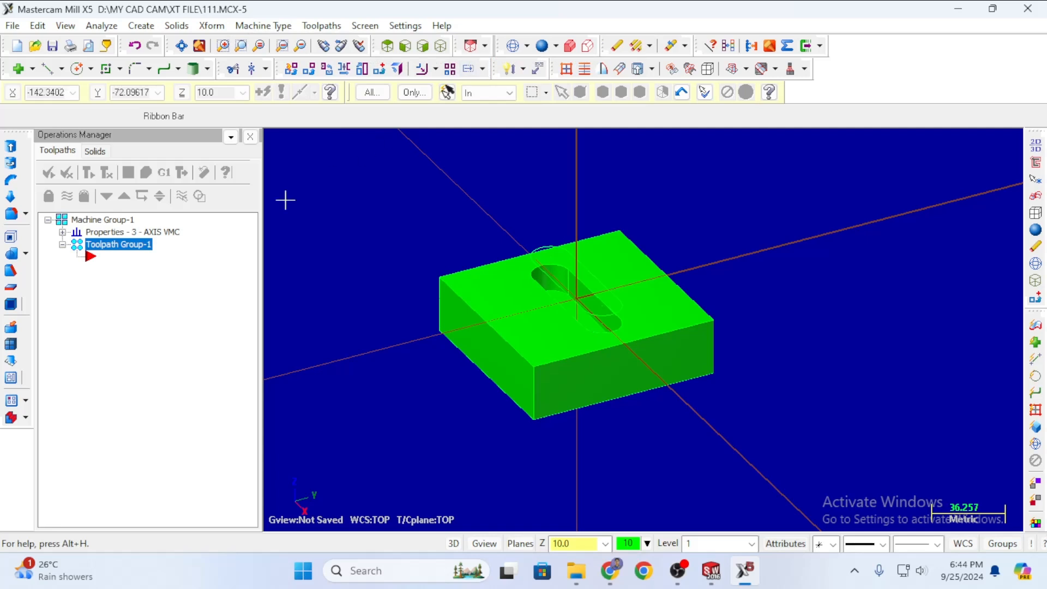
{"action": "left_click", "coordinate": [63, 232]}
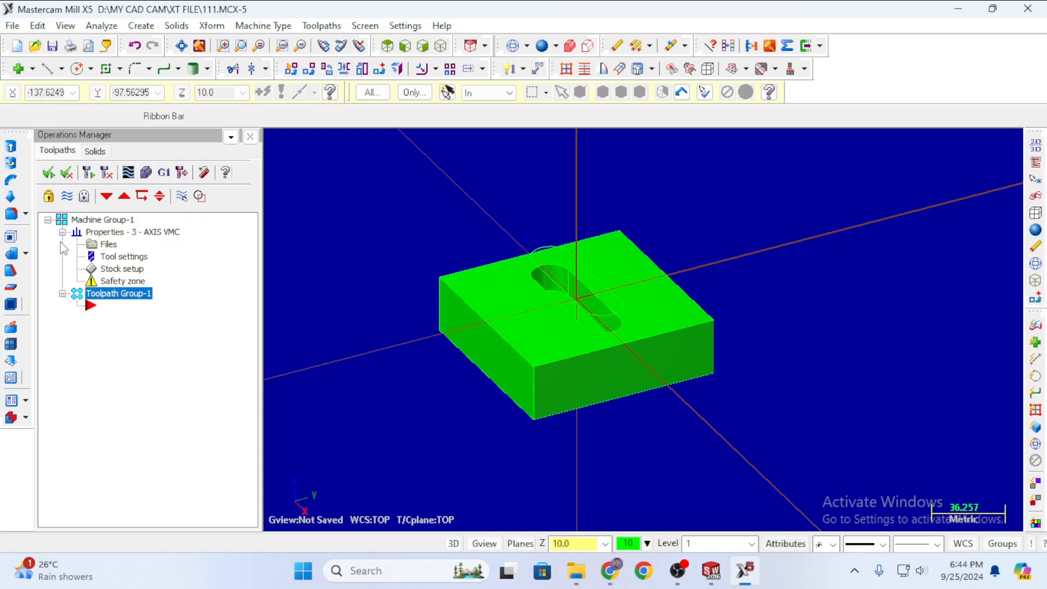
Fit a rectangular stock to all part surfaces: 100 × 100 × 40 with origin Z 10.
{"action": "double_click", "coordinate": [118, 269]}
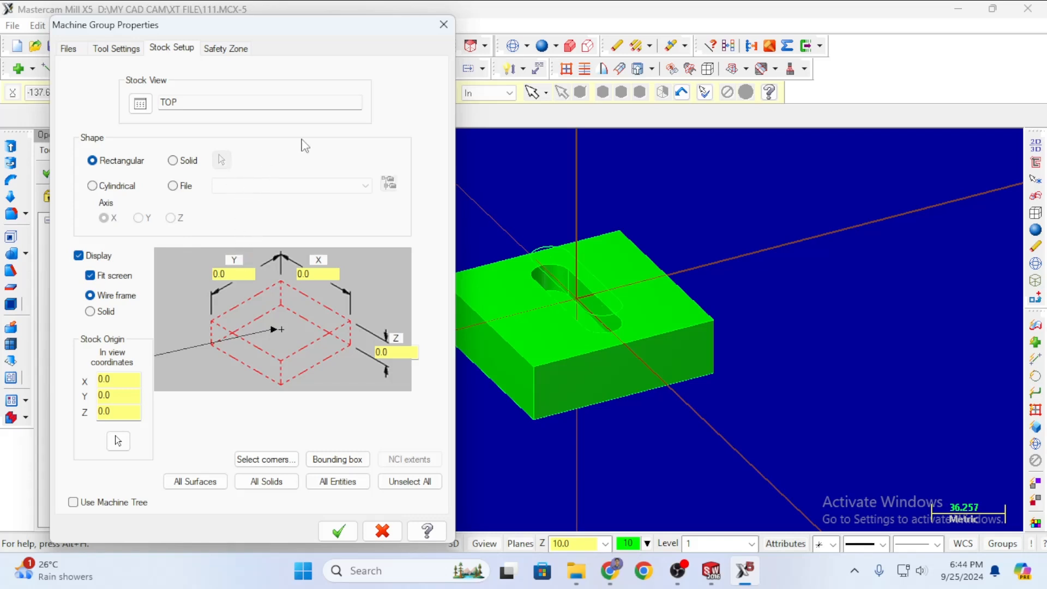
{"action": "left_click", "coordinate": [443, 25]}
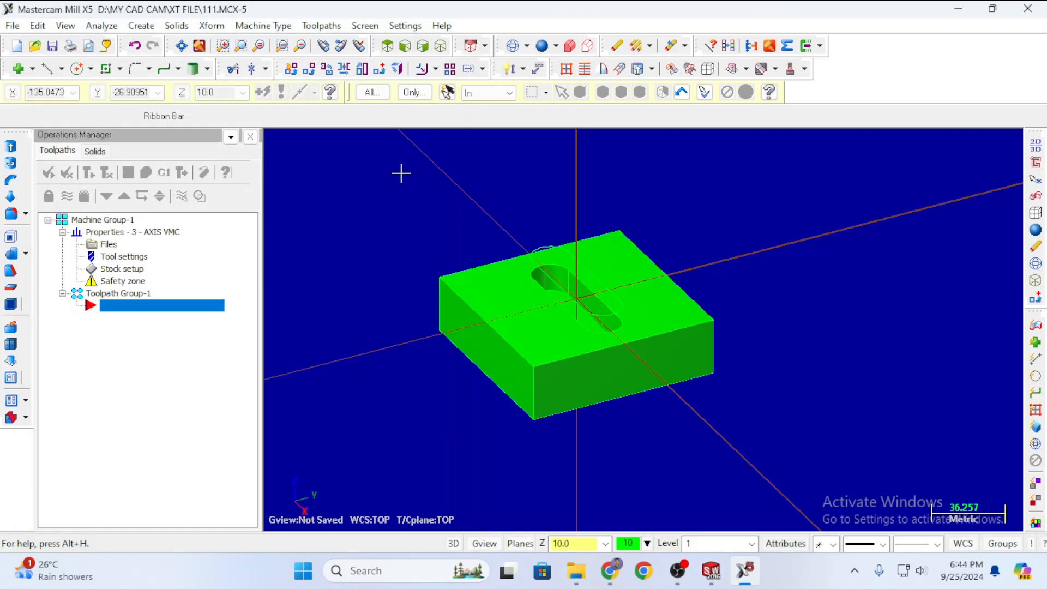
{"action": "key", "text": "ctrl+a"}
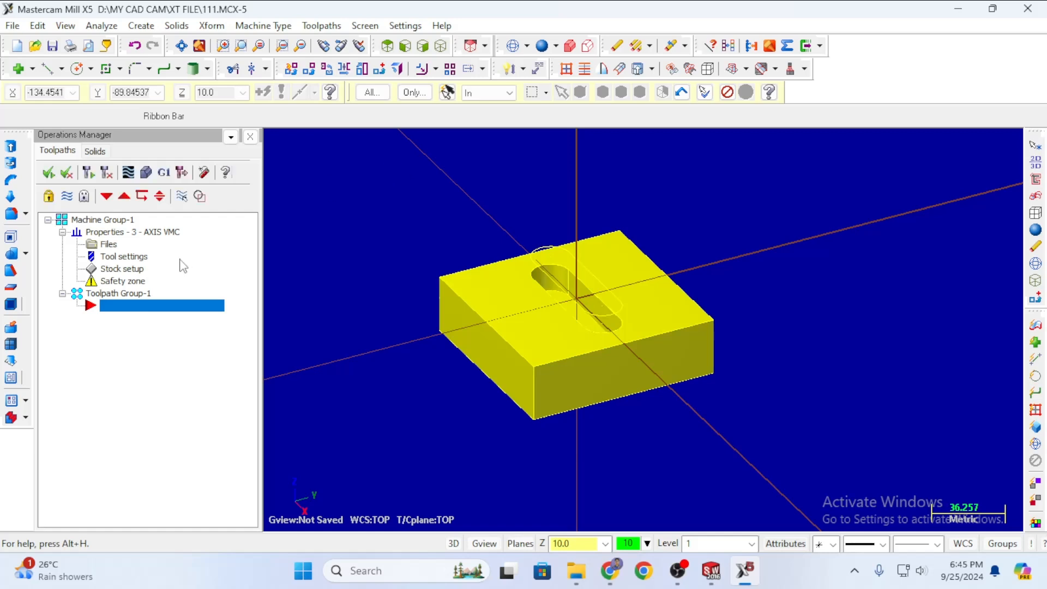
{"action": "left_click", "coordinate": [119, 269]}
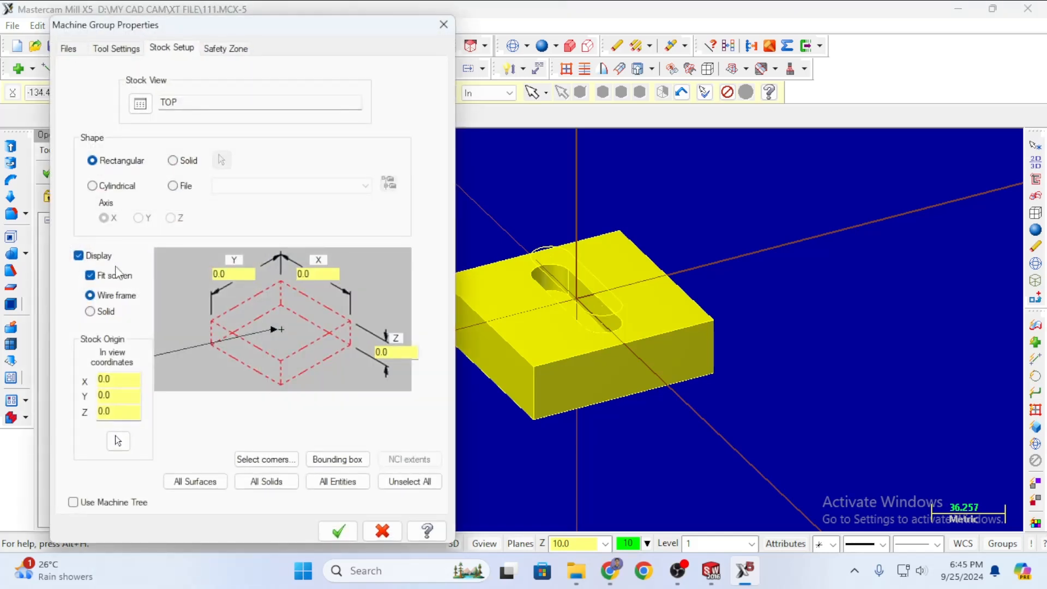
{"action": "left_click", "coordinate": [204, 486]}
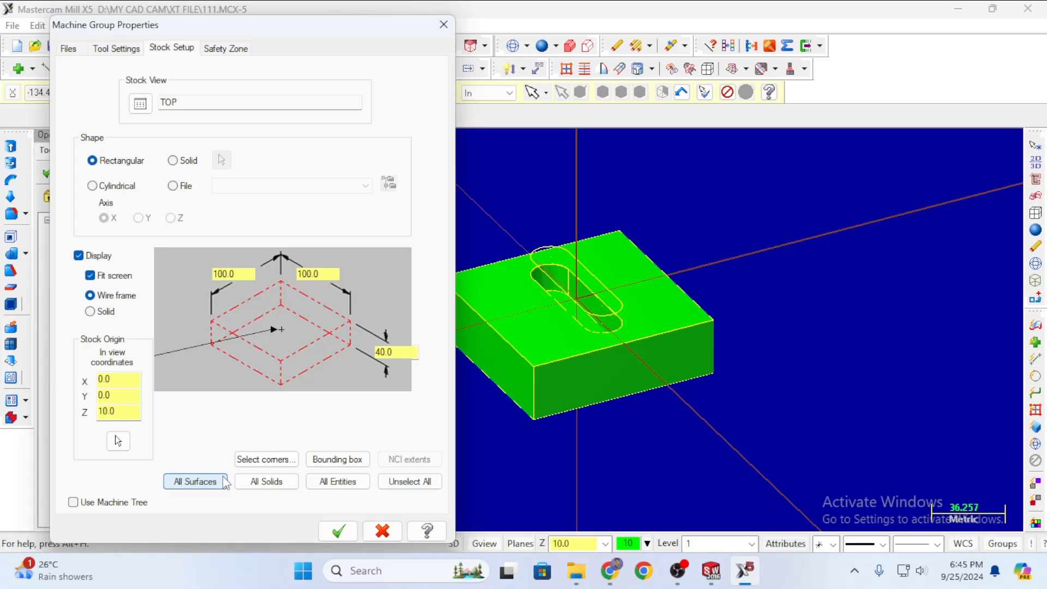
{"action": "left_click", "coordinate": [338, 531]}
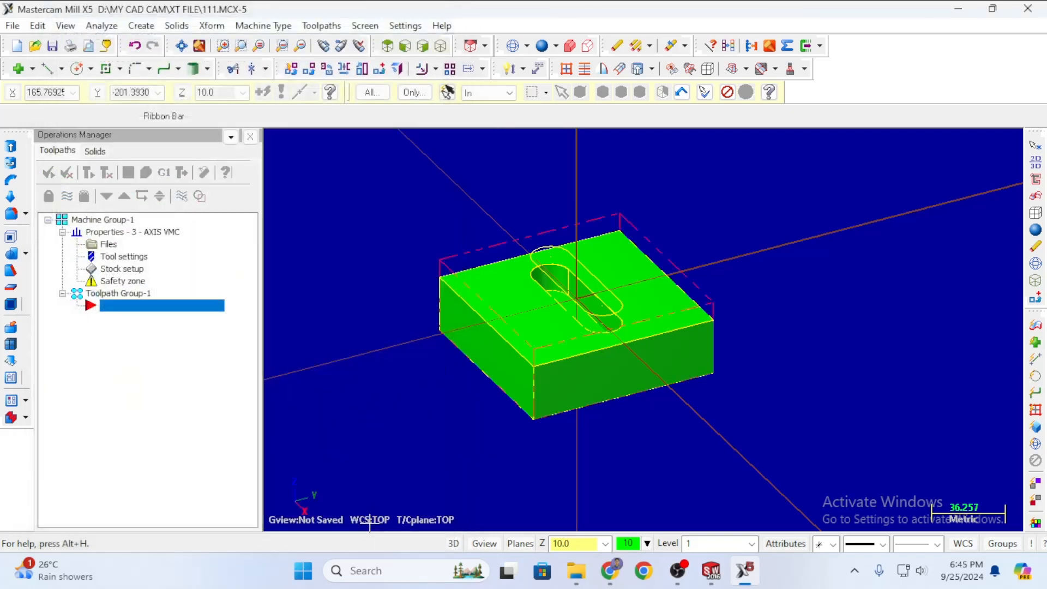
{"action": "middle_click_drag", "start_coordinate": [402, 392], "coordinate": [542, 267]}
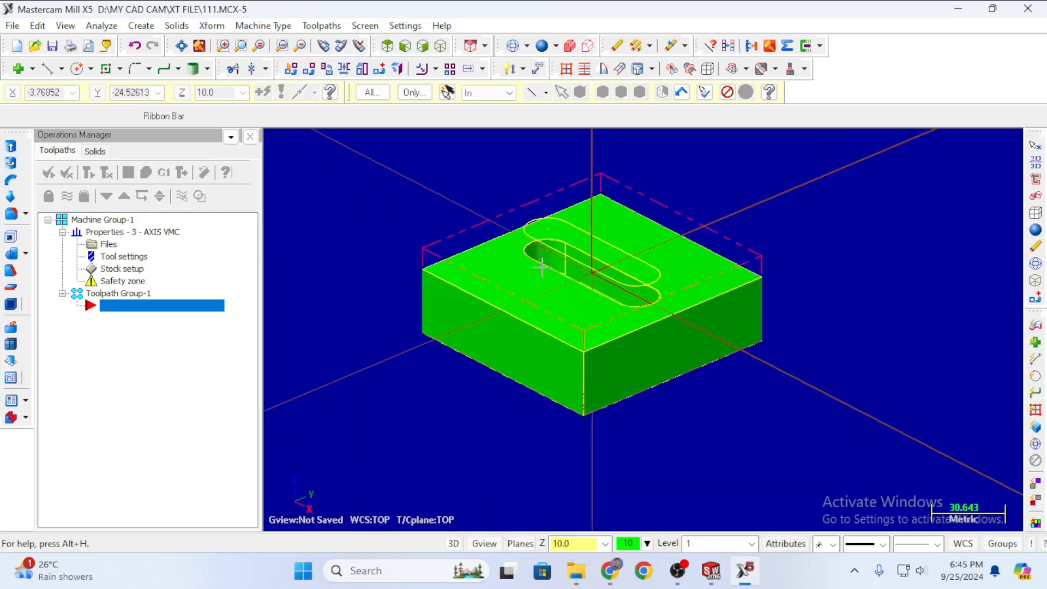
{"action": "scroll", "coordinate": [543, 267], "scroll_direction": "down", "scroll_amount": 2}
{"action": "scroll", "coordinate": [497, 271], "scroll_direction": "up", "scroll_amount": 2}
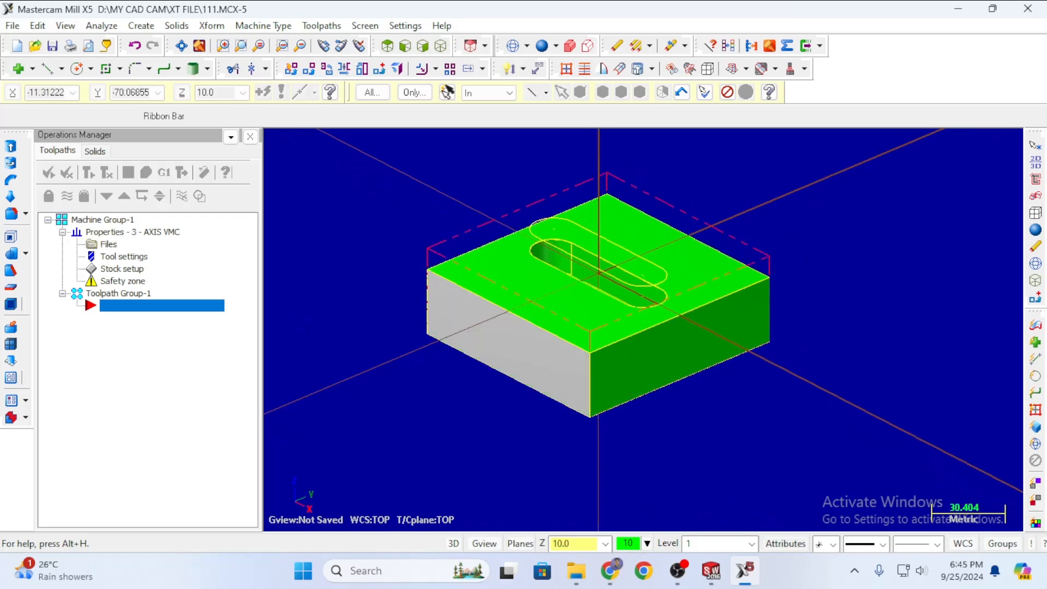
{"action": "scroll", "coordinate": [709, 333], "scroll_direction": "up", "scroll_amount": 1}
{"action": "scroll", "coordinate": [714, 338], "scroll_direction": "down", "scroll_amount": 2}
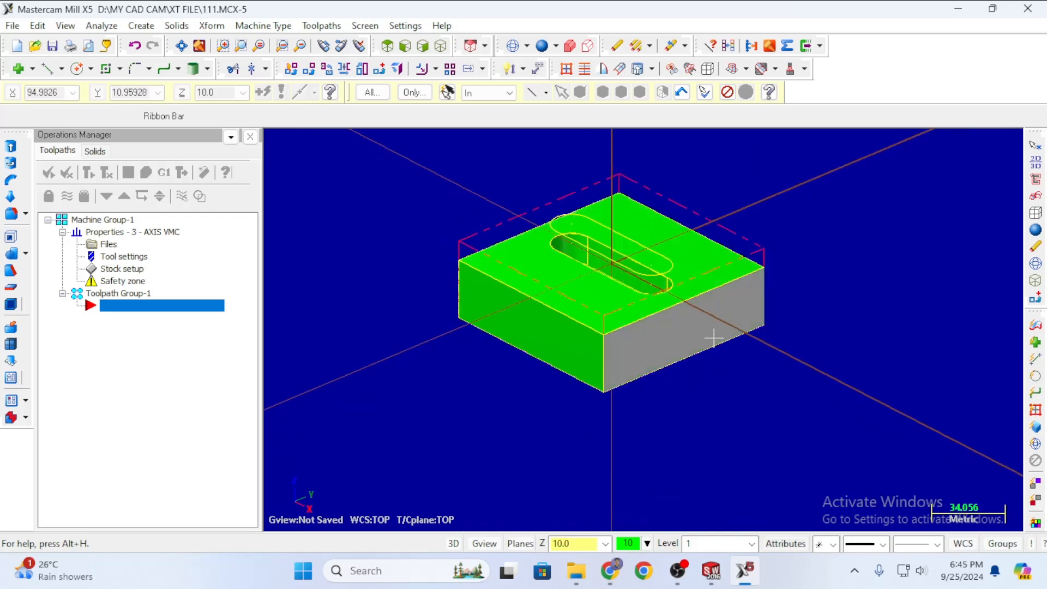
{"action": "scroll", "coordinate": [568, 431], "scroll_direction": "down", "scroll_amount": 1}
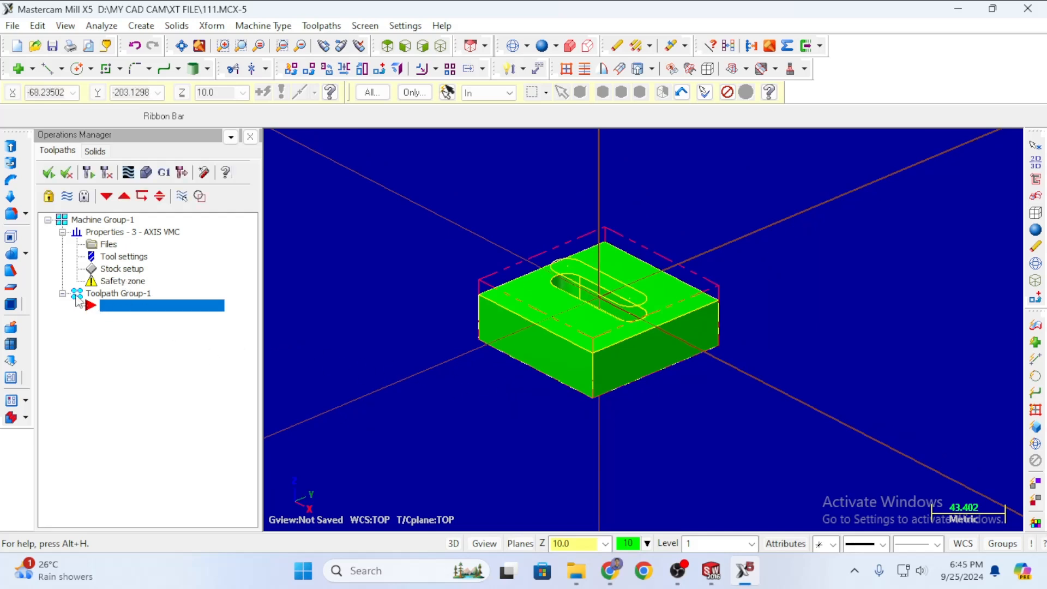
Show the Surface rough toolpath types (Parallel, Radial, Pocket, Plunge, etc.) under Mill toolpaths.
{"action": "right_click", "coordinate": [126, 314]}
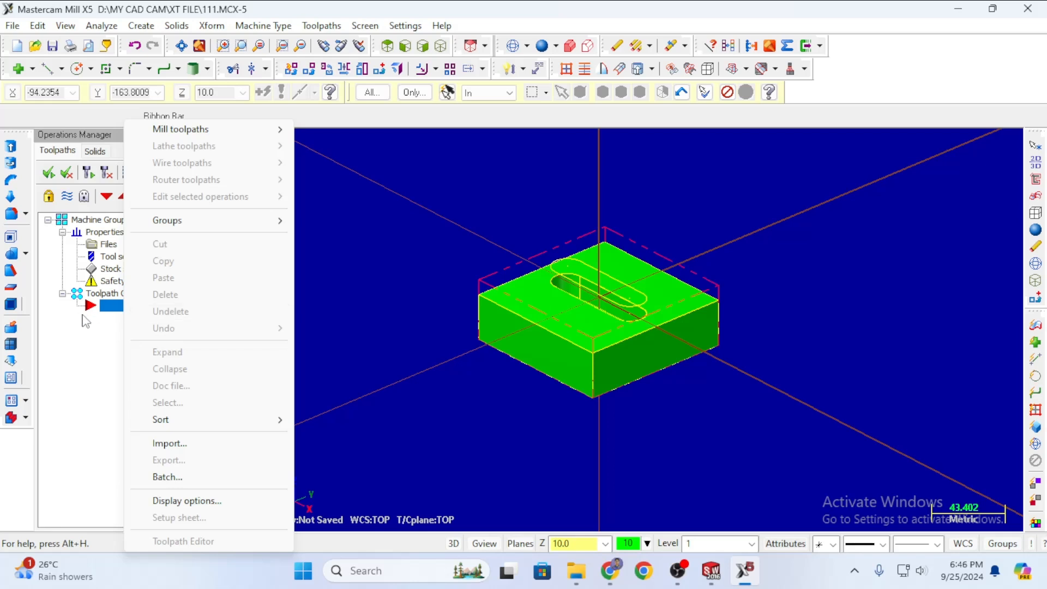
{"action": "left_click", "coordinate": [76, 334]}
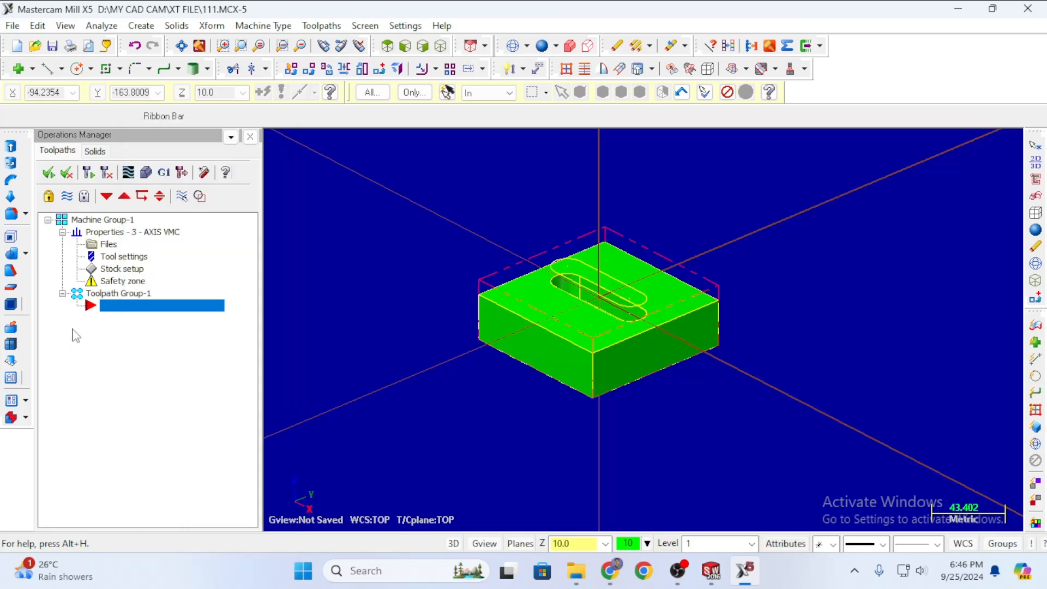
{"action": "right_click", "coordinate": [154, 312]}
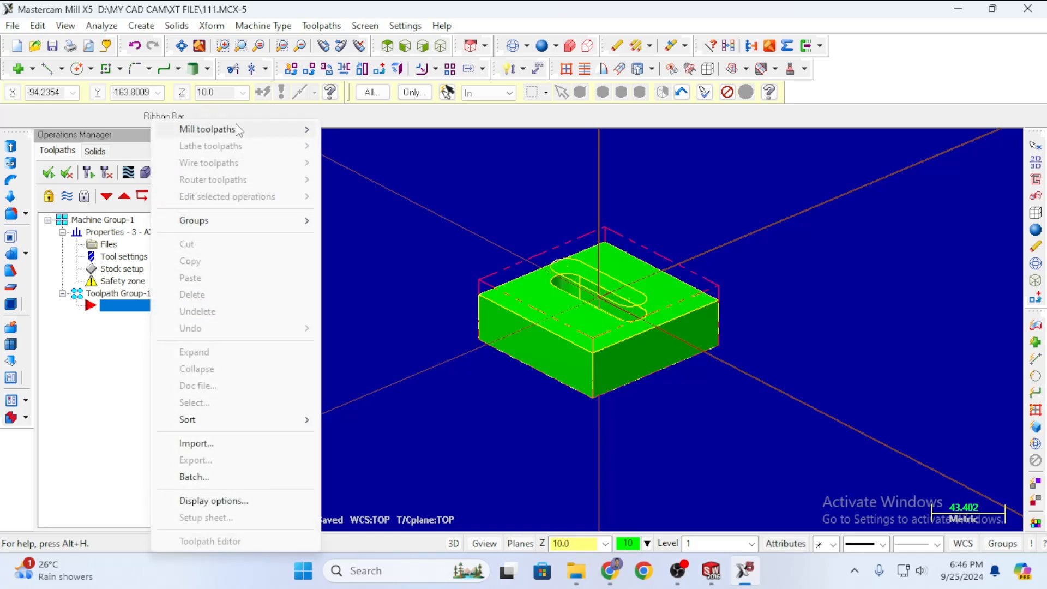
{"action": "mouse_move", "coordinate": [234, 130]}
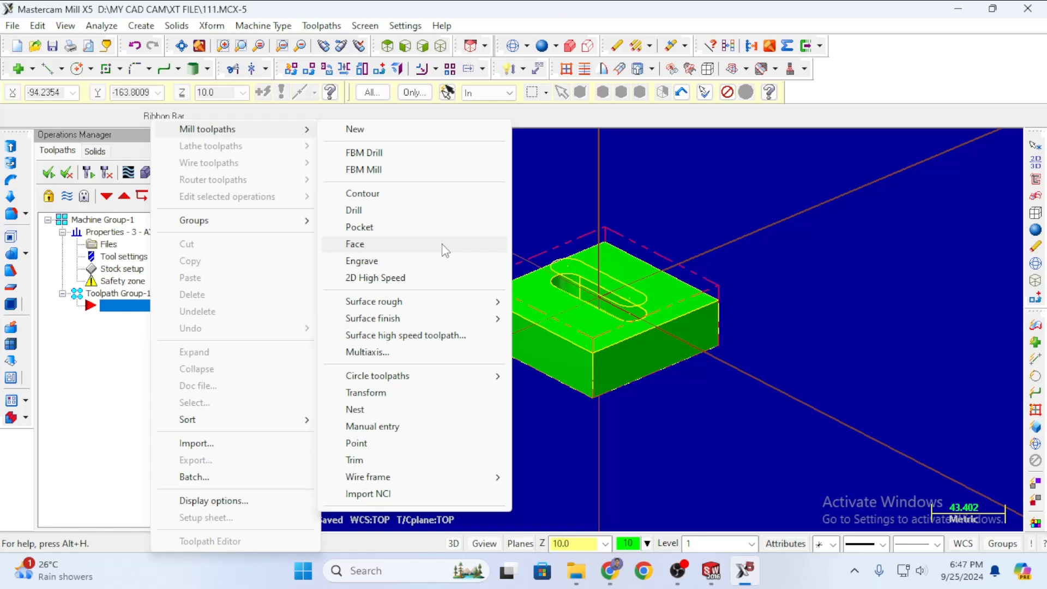
{"action": "mouse_move", "coordinate": [486, 304]}
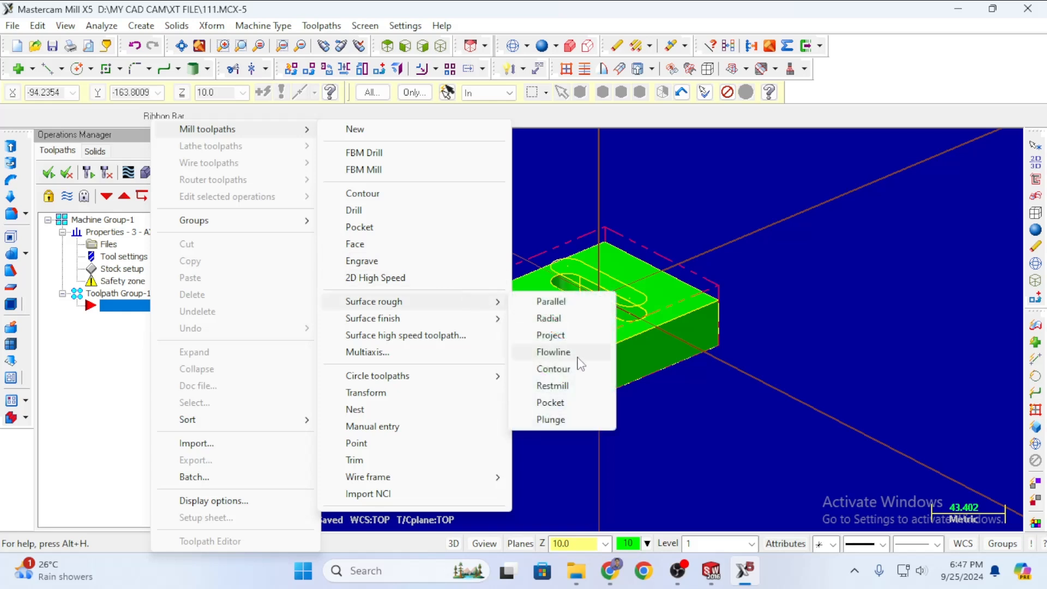
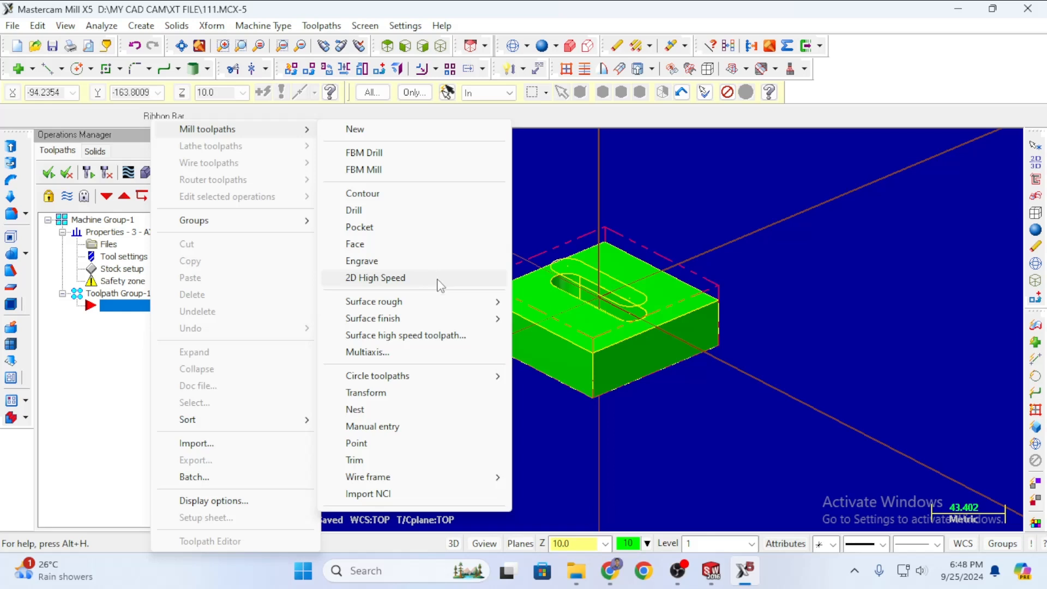
Start a new Surface rough Pocket toolpath from the Toolpaths manager menu.
{"action": "mouse_move", "coordinate": [413, 300]}
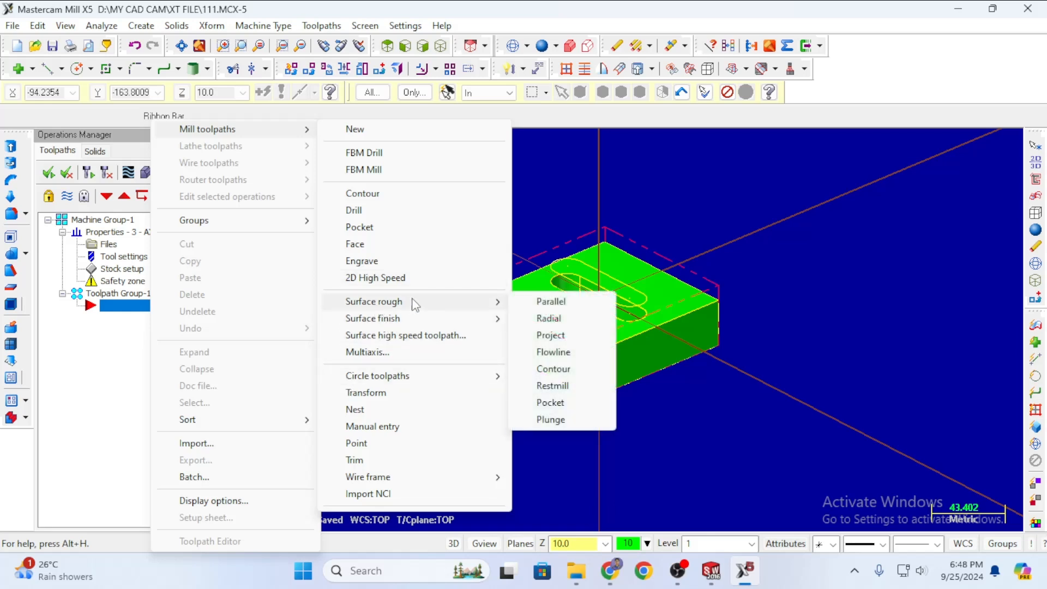
{"action": "mouse_move", "coordinate": [456, 323]}
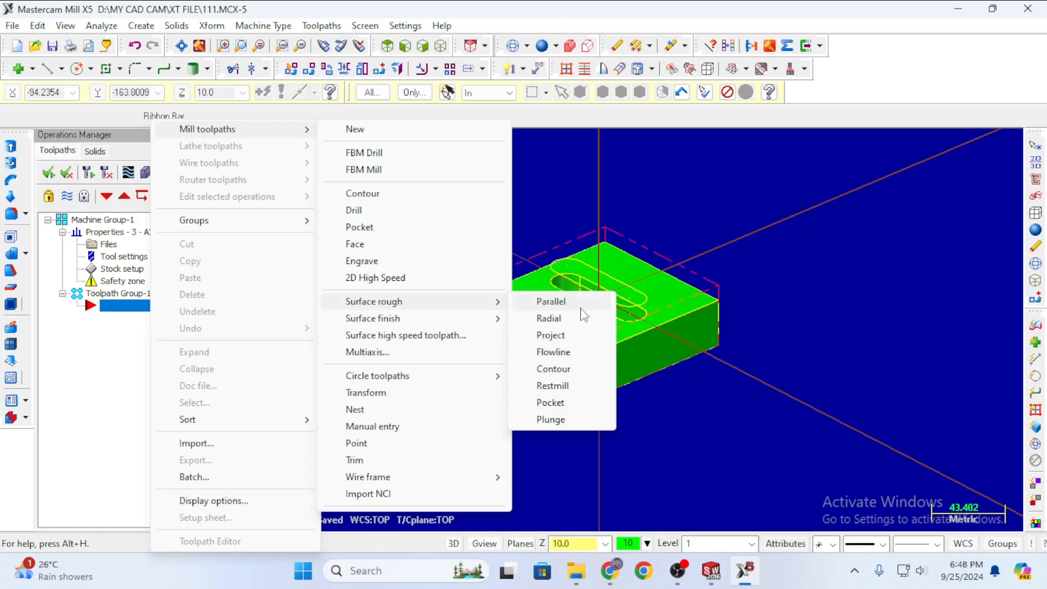
{"action": "left_click", "coordinate": [551, 404]}
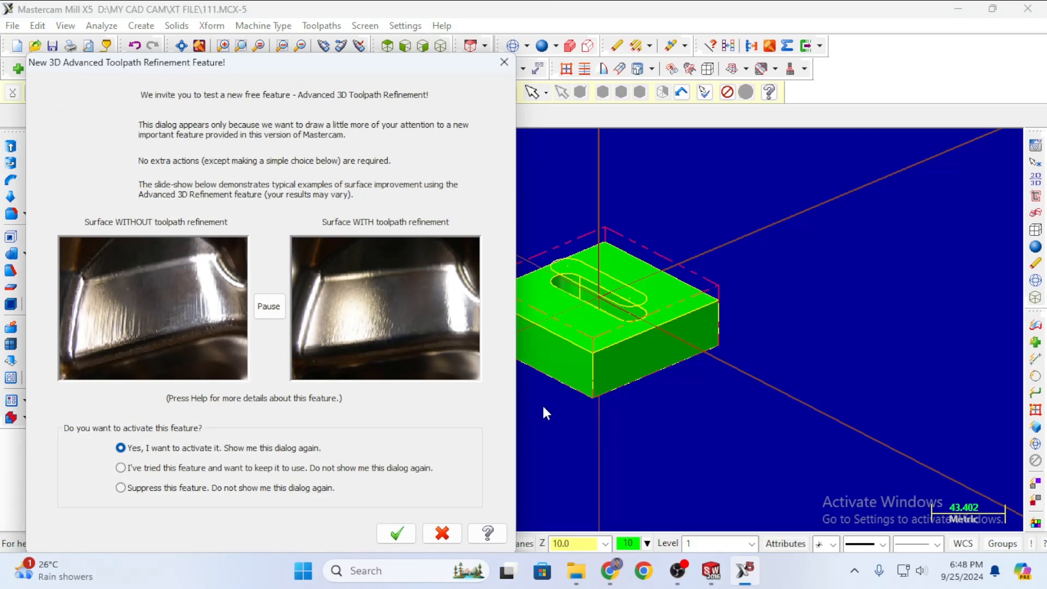
Accept the refinement notice and leave 111 as the NC file name.
{"action": "left_click", "coordinate": [393, 529]}
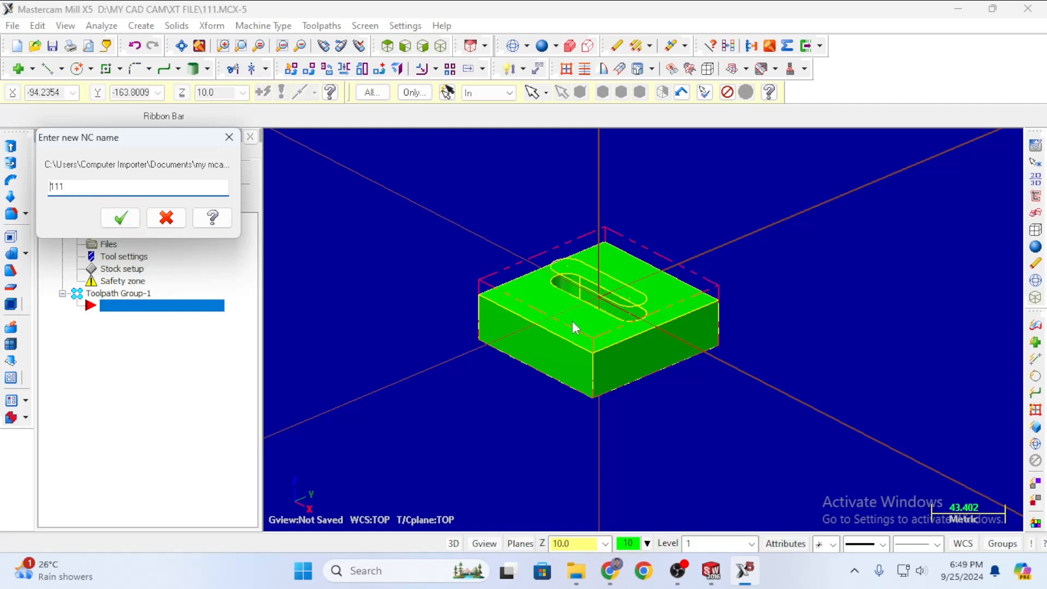
{"action": "key", "text": "ctrl+a"}
{"action": "left_click", "coordinate": [87, 188]}
Confirm NC name 111 and select all 11 block surfaces as drive surfaces.
{"action": "left_click", "coordinate": [123, 219]}
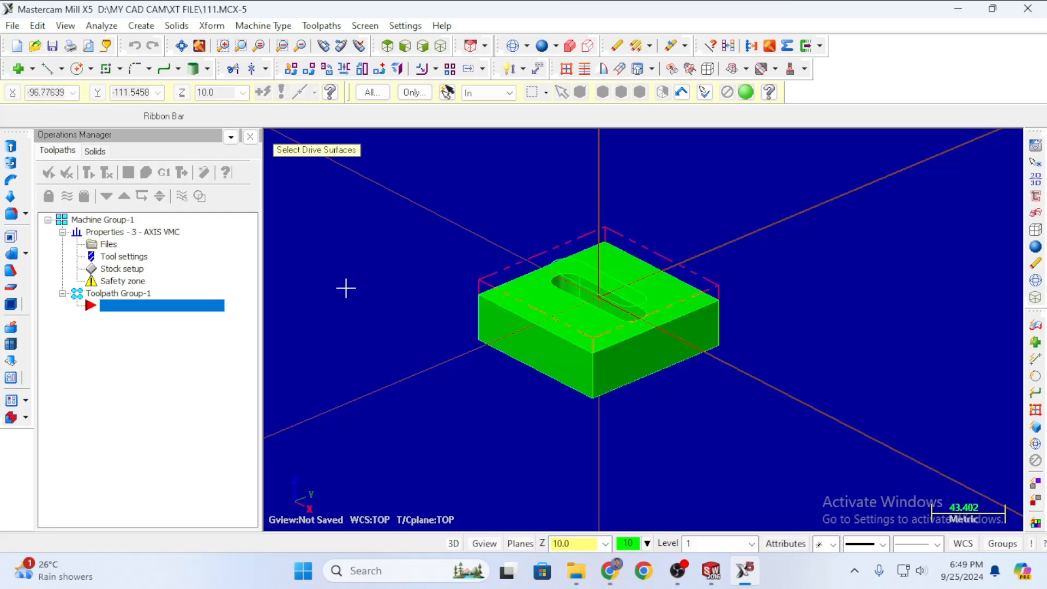
{"action": "key", "text": "ctrl+a"}
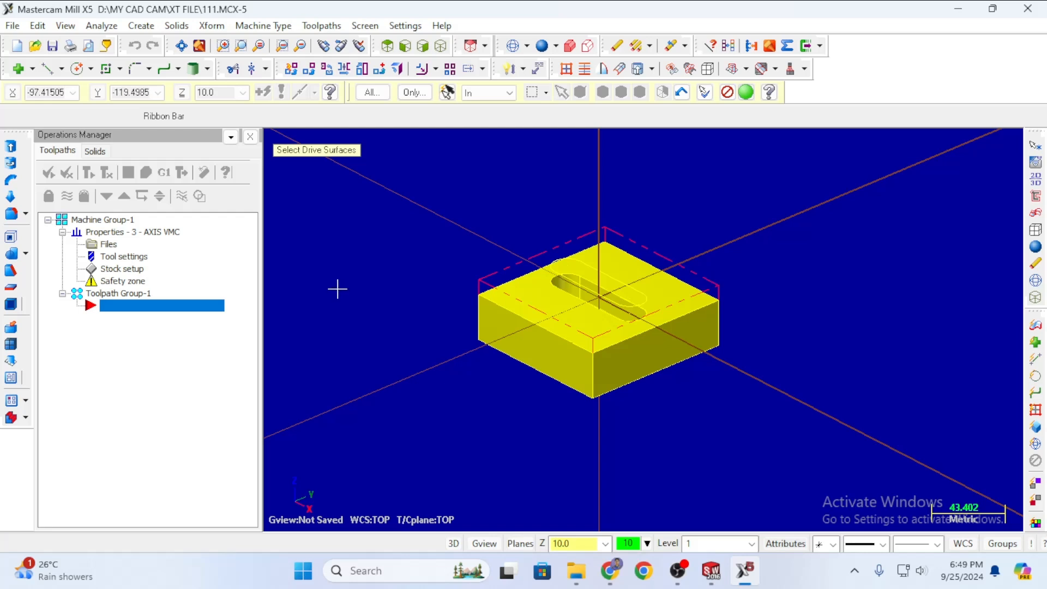
{"action": "left_click", "coordinate": [747, 97]}
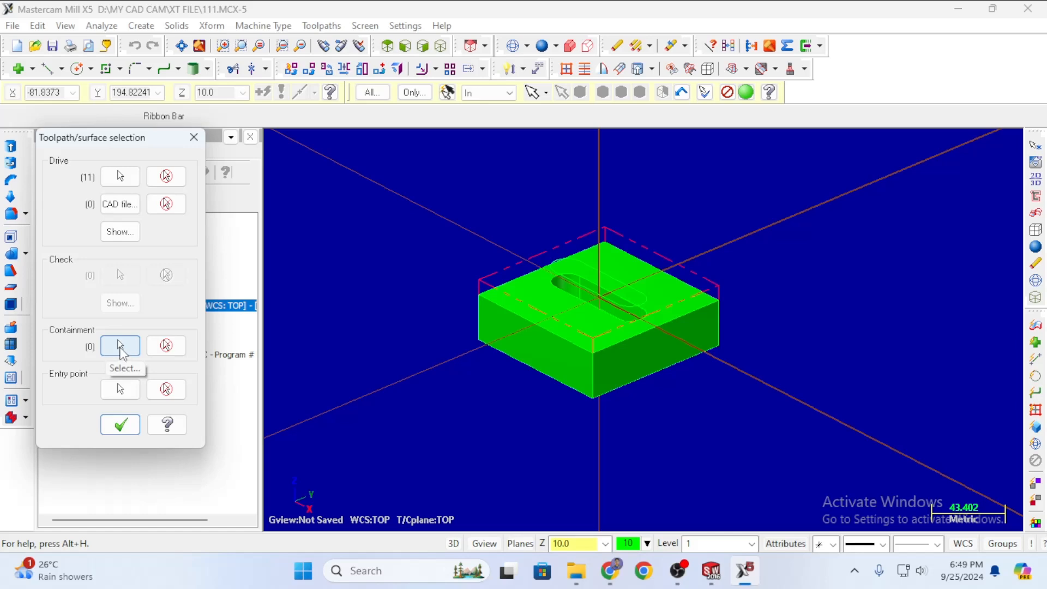
Chain the slot outline as the containment boundary alongside the 11 drive surfaces.
{"action": "left_click", "coordinate": [120, 347]}
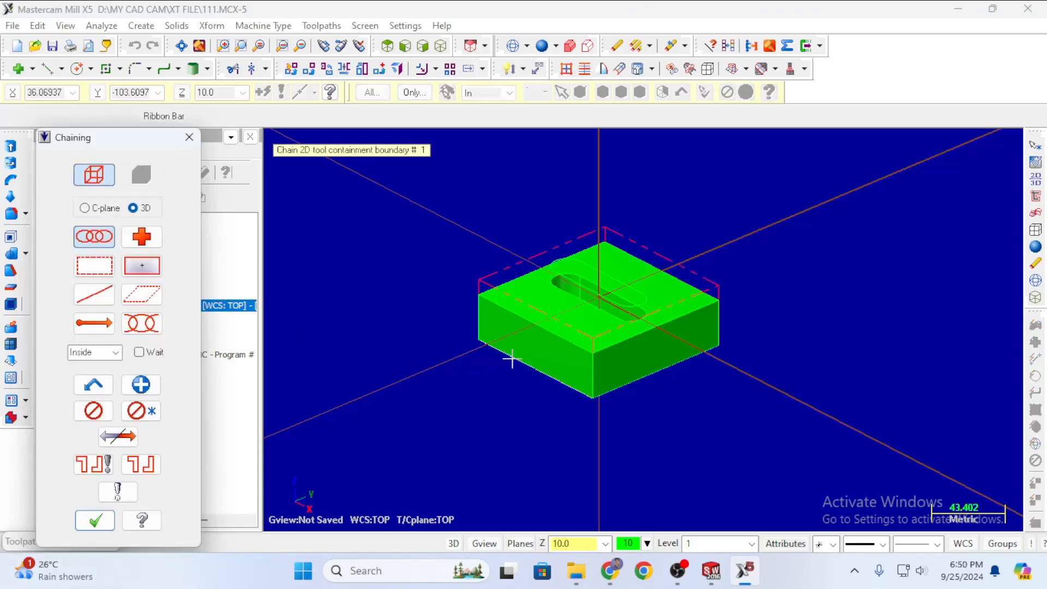
{"action": "scroll", "coordinate": [609, 336], "scroll_direction": "up", "scroll_amount": 5}
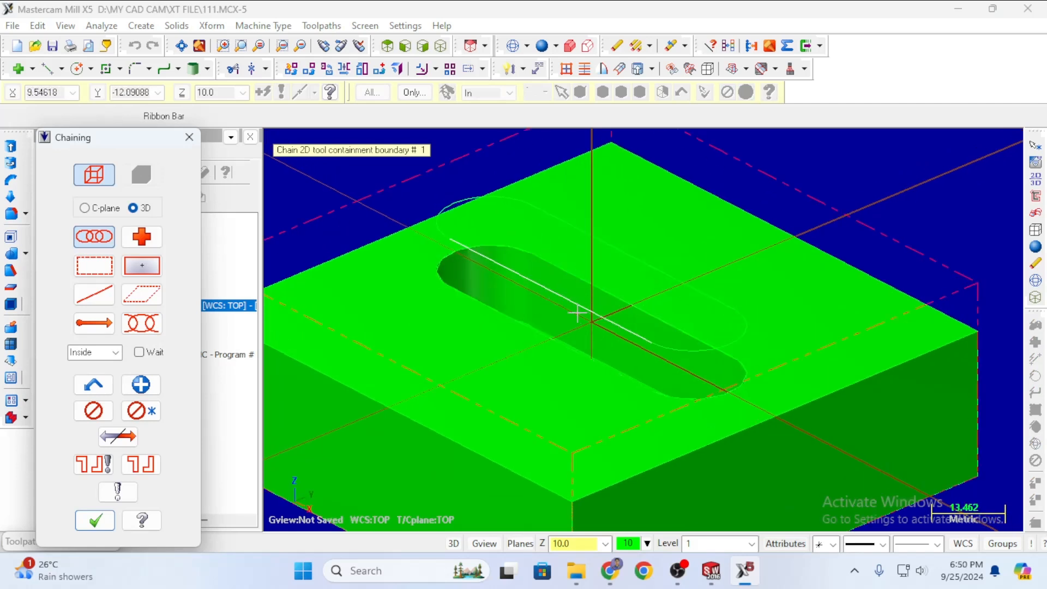
{"action": "left_click", "coordinate": [566, 296]}
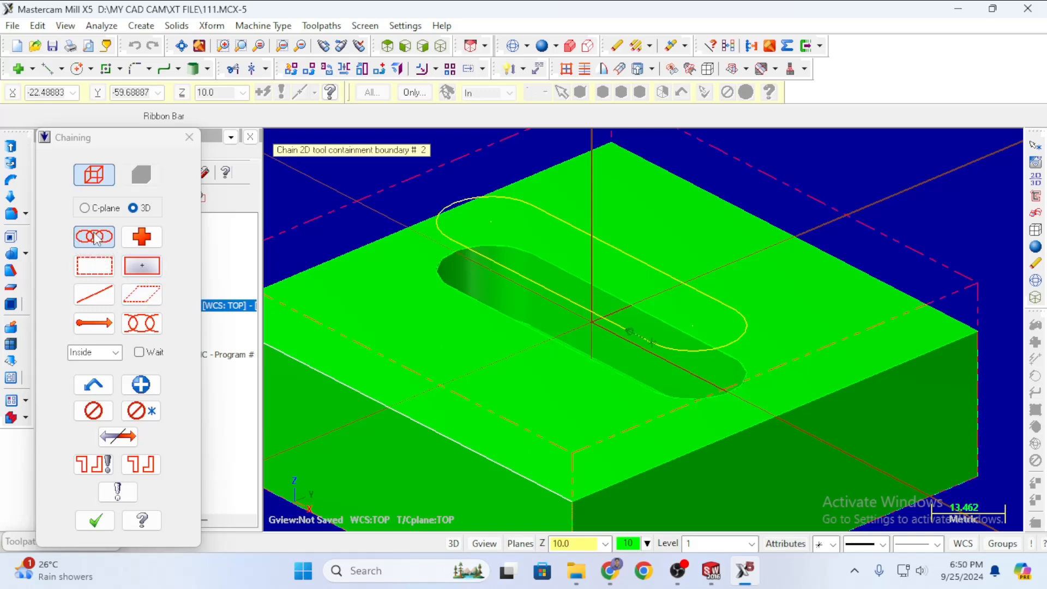
{"action": "left_click", "coordinate": [93, 522]}
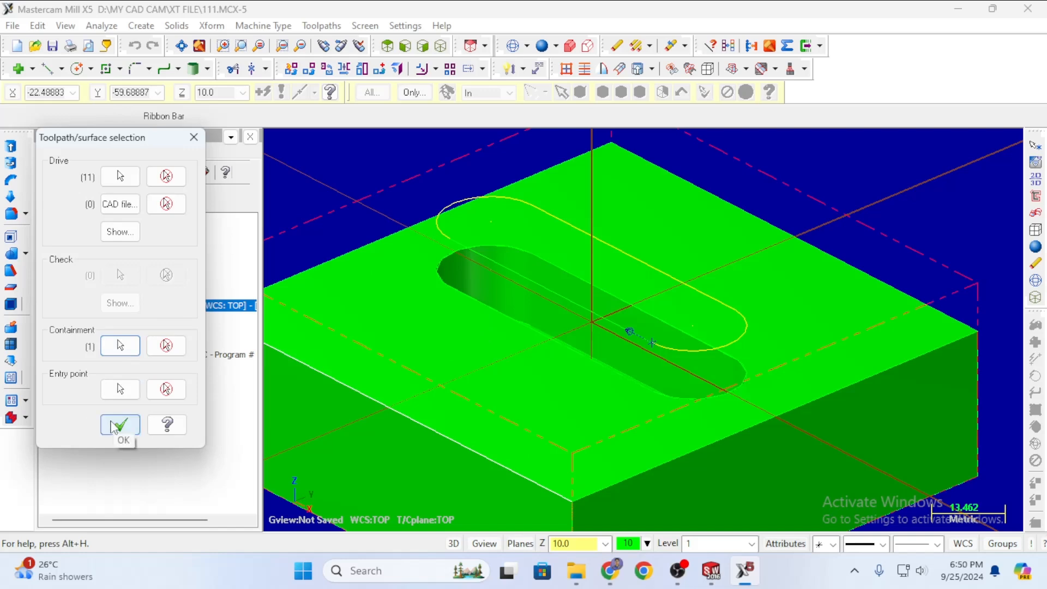
Open the Surface Rough Pocket parameters and begin creating a new tool.
{"action": "left_click", "coordinate": [114, 426]}
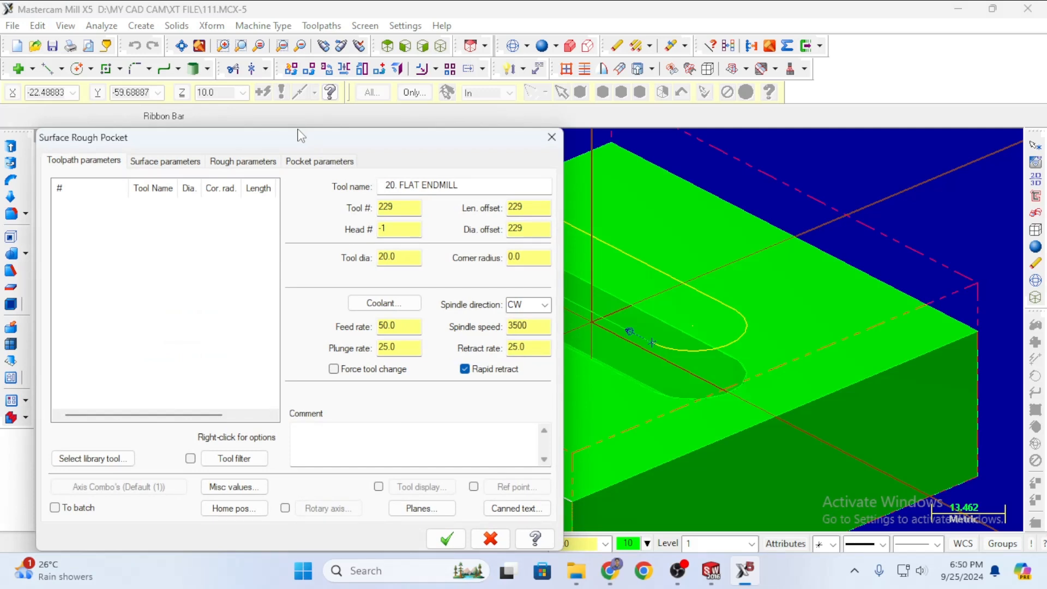
{"action": "left_click_drag", "start_coordinate": [299, 134], "coordinate": [303, 108]}
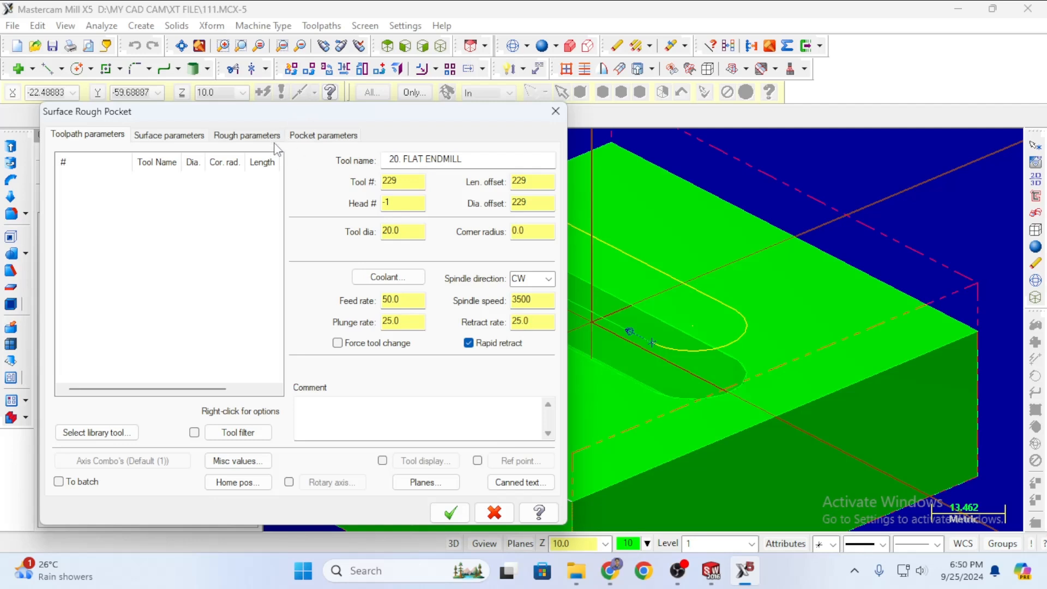
{"action": "right_click", "coordinate": [109, 200]}
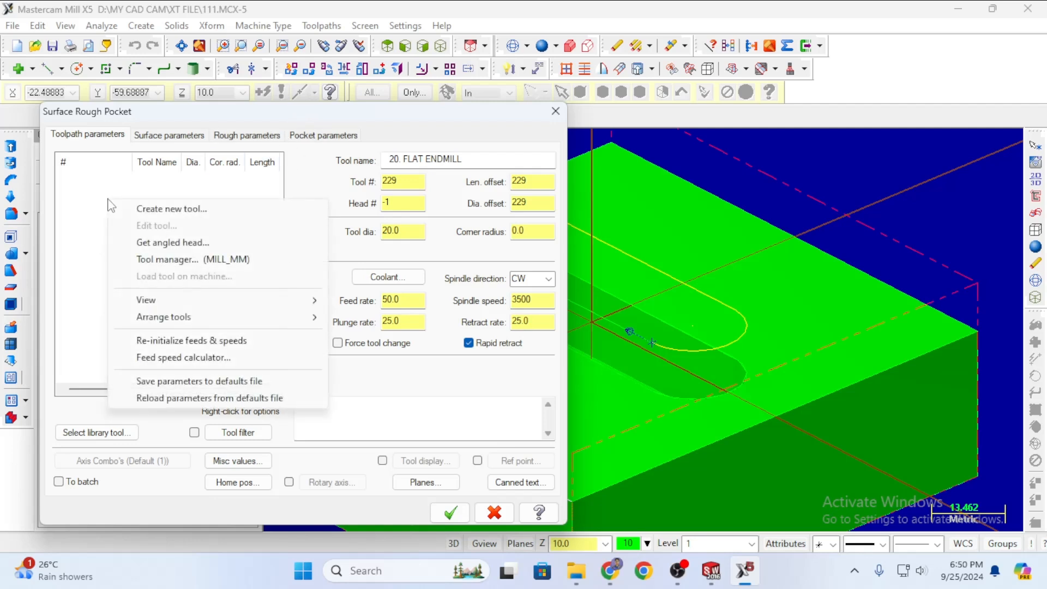
{"action": "left_click", "coordinate": [151, 211]}
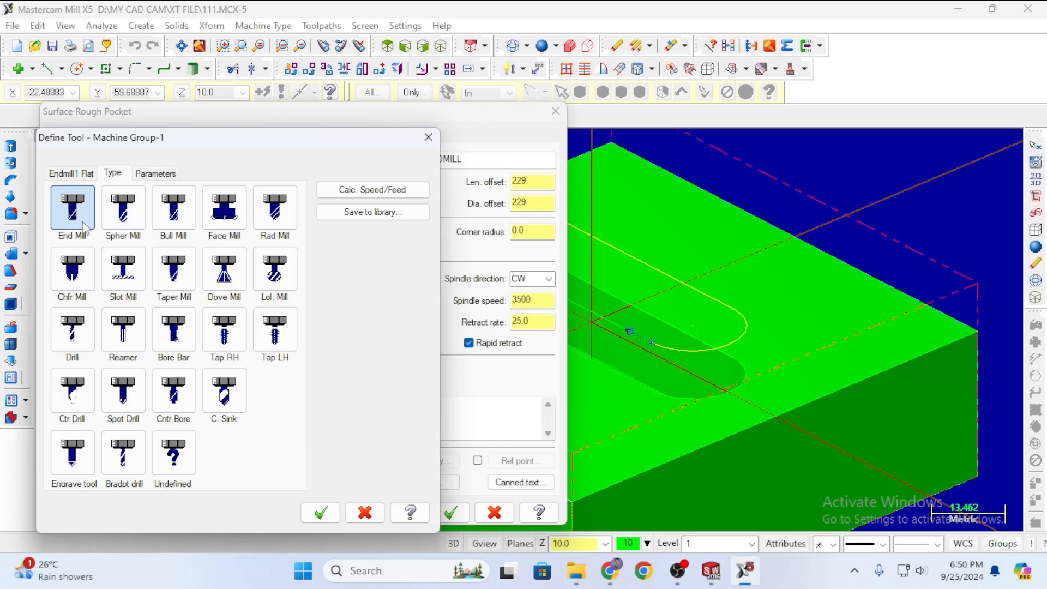
Define tool 1 as a flat End Mill with 8 mm diameter.
{"action": "left_click", "coordinate": [71, 210]}
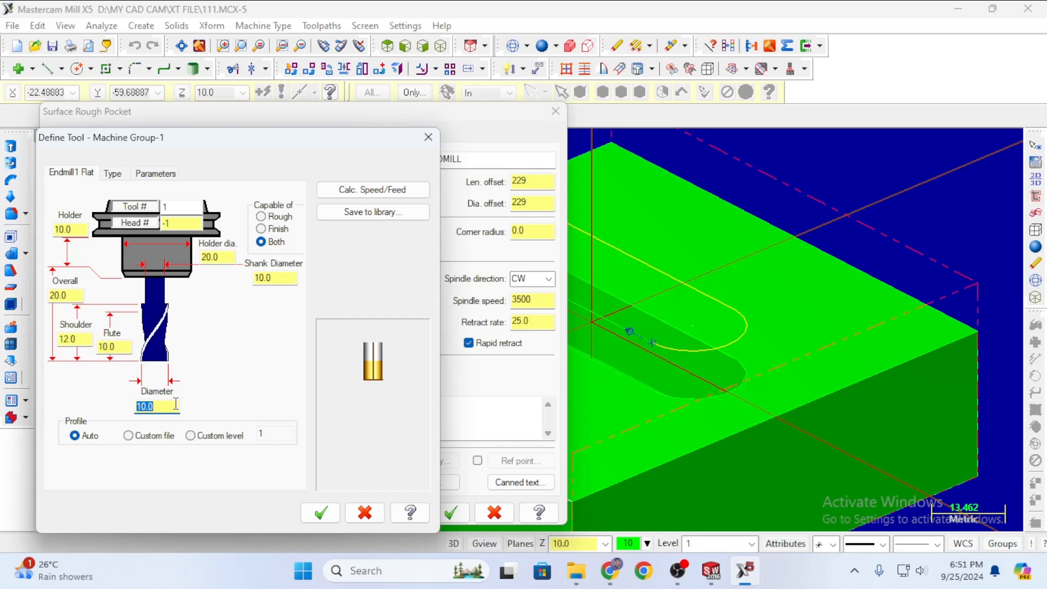
{"action": "type", "text": "8"}
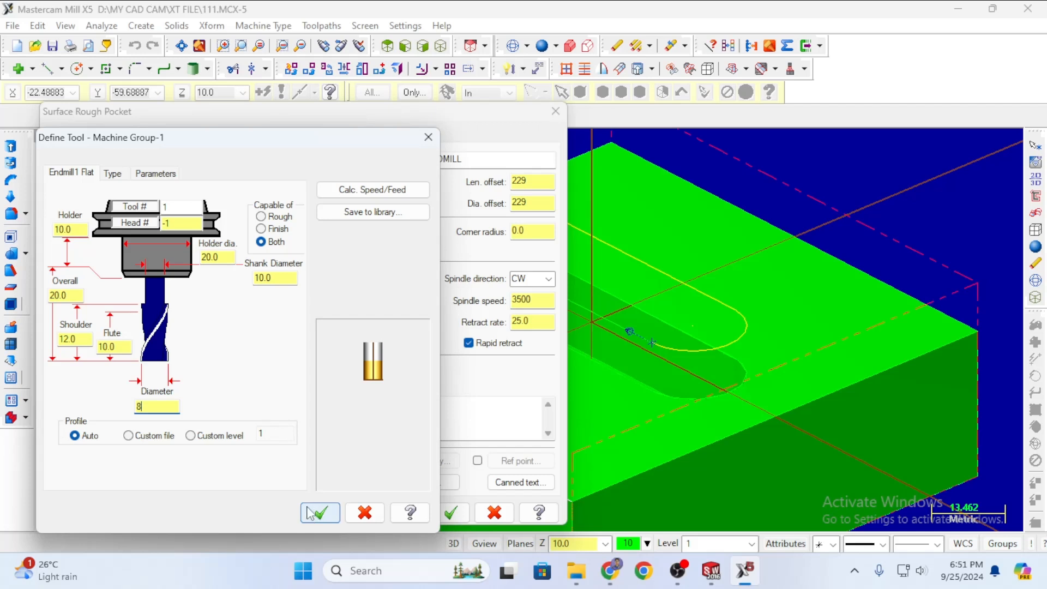
{"action": "left_click", "coordinate": [180, 208]}
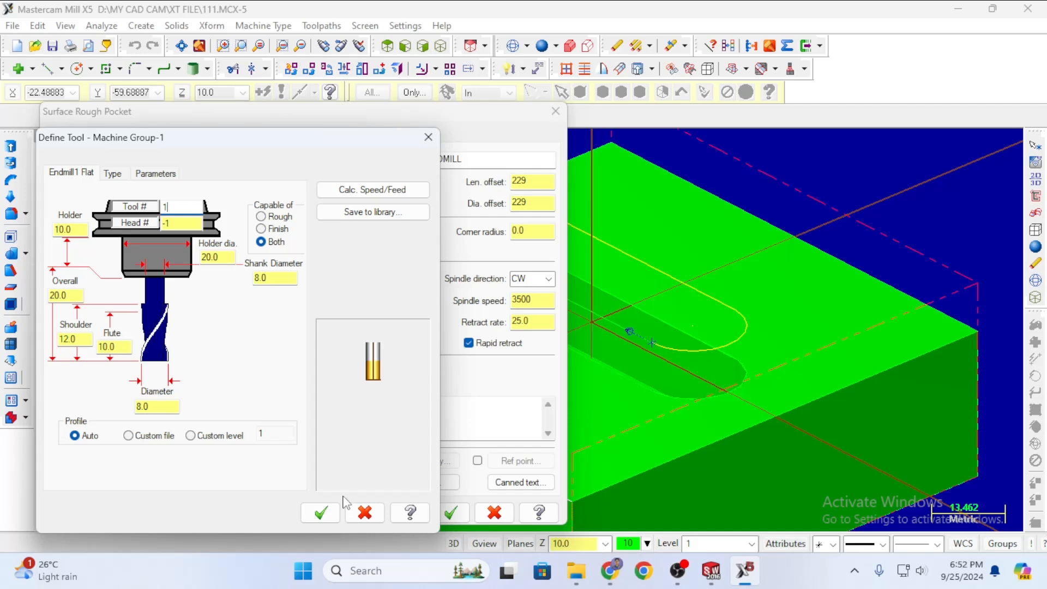
{"action": "left_click", "coordinate": [320, 514]}
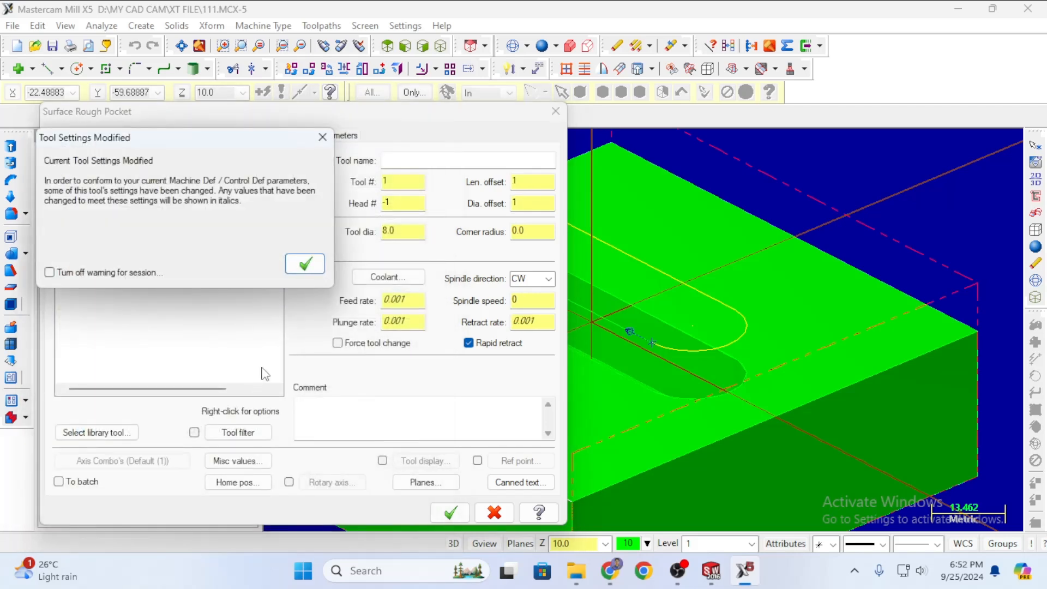
Dismiss the tool settings warning and set feed rate 1200 and spindle speed 3400.
{"action": "left_click", "coordinate": [305, 265]}
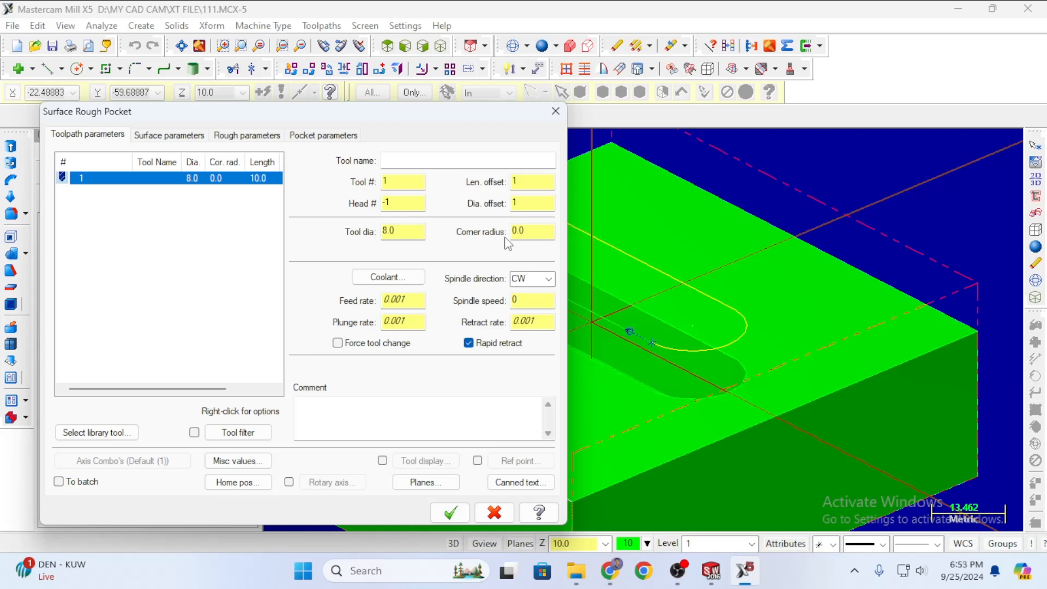
{"action": "left_click", "coordinate": [424, 301]}
{"action": "type", "text": "120"}
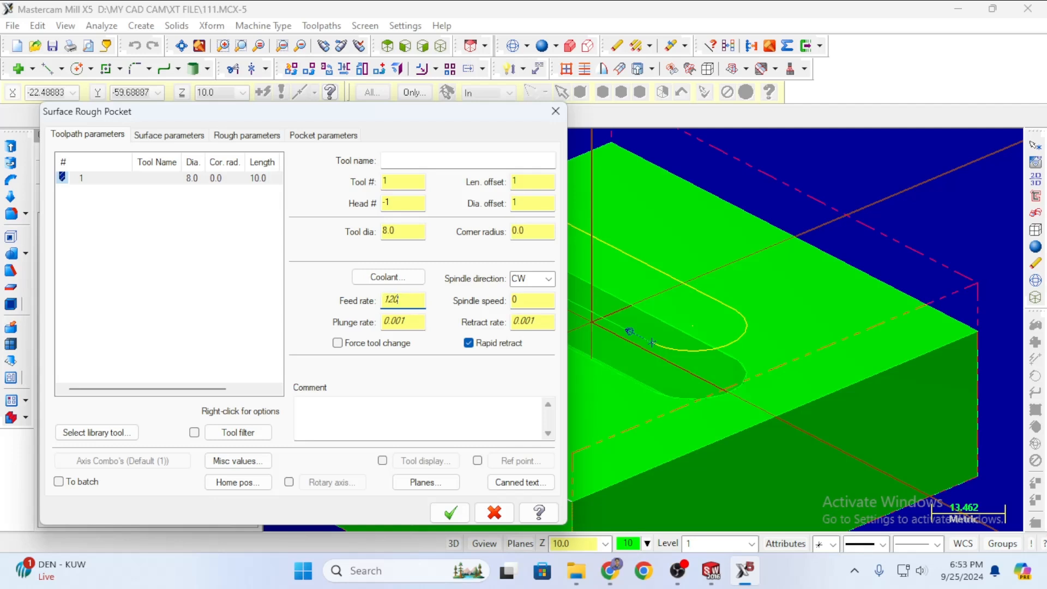
{"action": "type", "text": "00"}
{"action": "key", "text": "BackSpace"}
{"action": "left_click", "coordinate": [522, 300]}
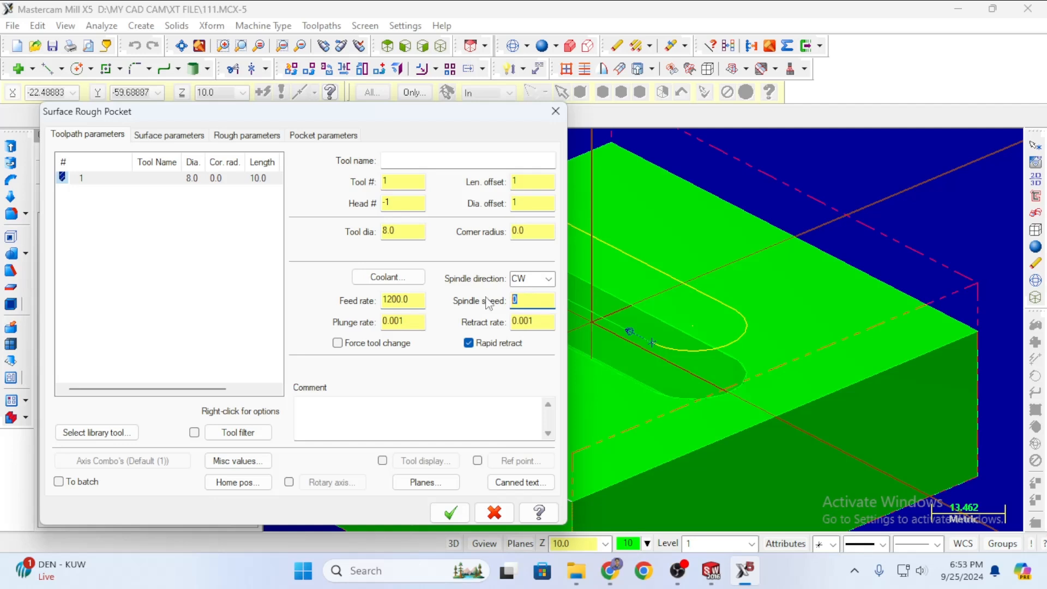
{"action": "type", "text": "3400"}
Review clearance 50 and retract 25, then the 2.0 stepdown and 0.025 tolerance.
{"action": "left_click", "coordinate": [159, 140]}
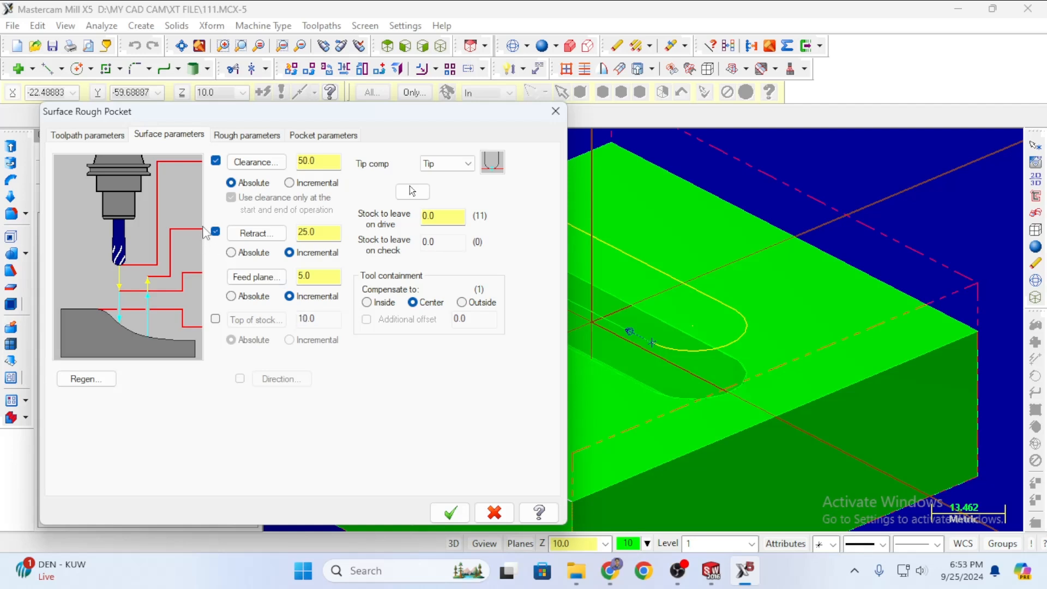
{"action": "left_click", "coordinate": [258, 136]}
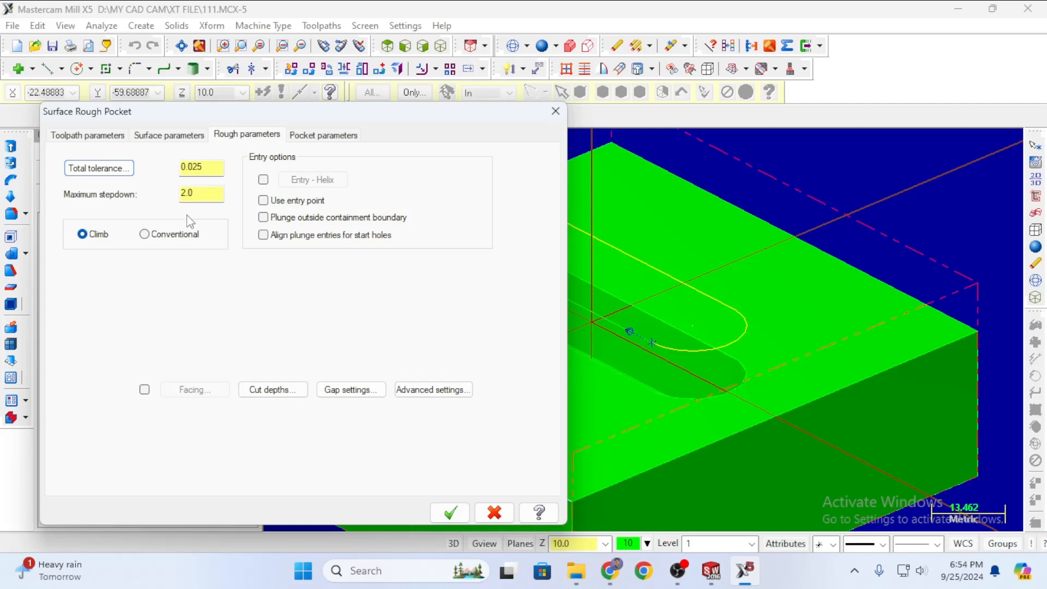
Replace the 2.0 maximum stepdown with .15 on the Rough parameters tab.
{"action": "double_click", "coordinate": [210, 193]}
{"action": "type", "text": ".15"}
Use absolute cut depths, minimum 0.0, maximum -15.0 picked from a slot floor point.
{"action": "left_click", "coordinate": [276, 390]}
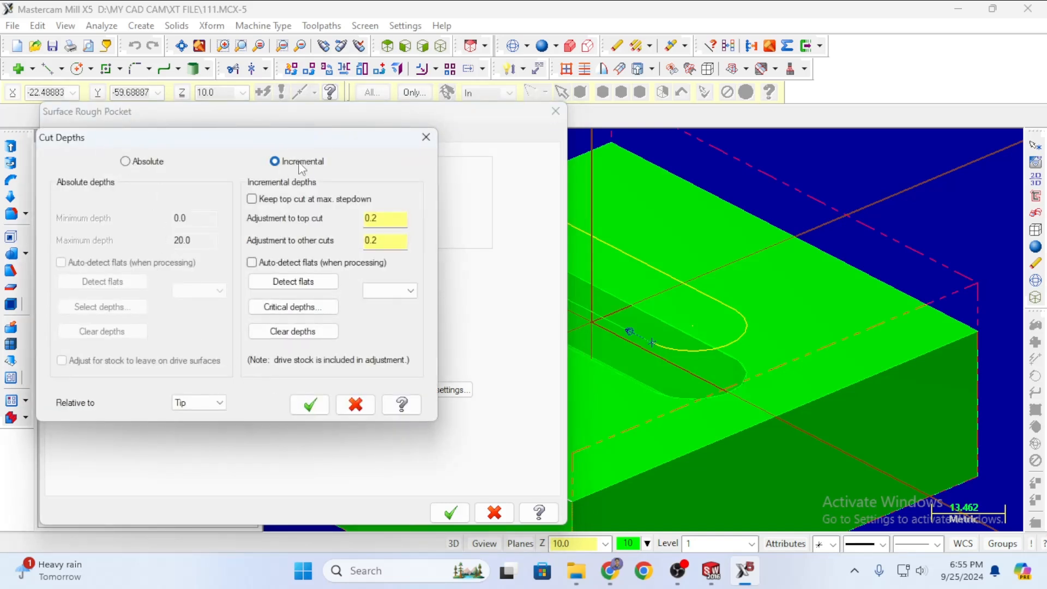
{"action": "left_click", "coordinate": [126, 161]}
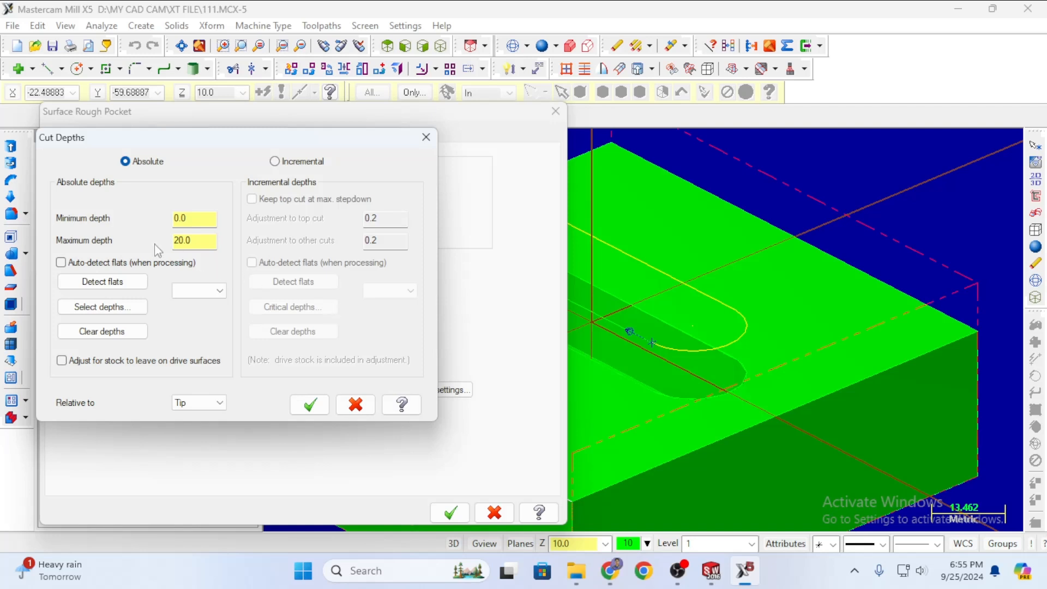
{"action": "right_click", "coordinate": [202, 243]}
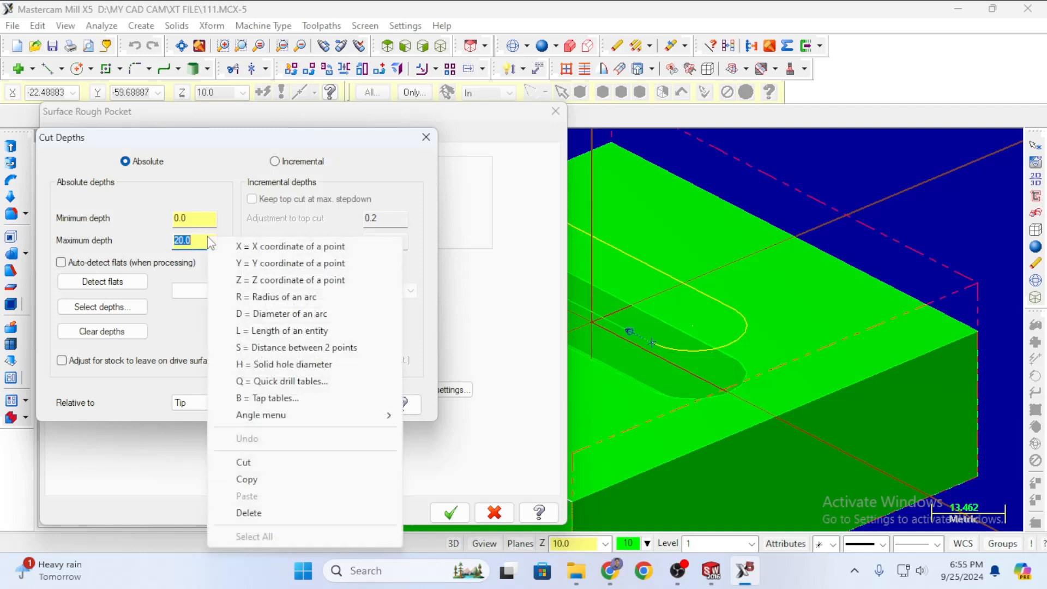
{"action": "left_click", "coordinate": [261, 281]}
{"action": "scroll", "coordinate": [636, 360], "scroll_direction": "up", "scroll_amount": 4}
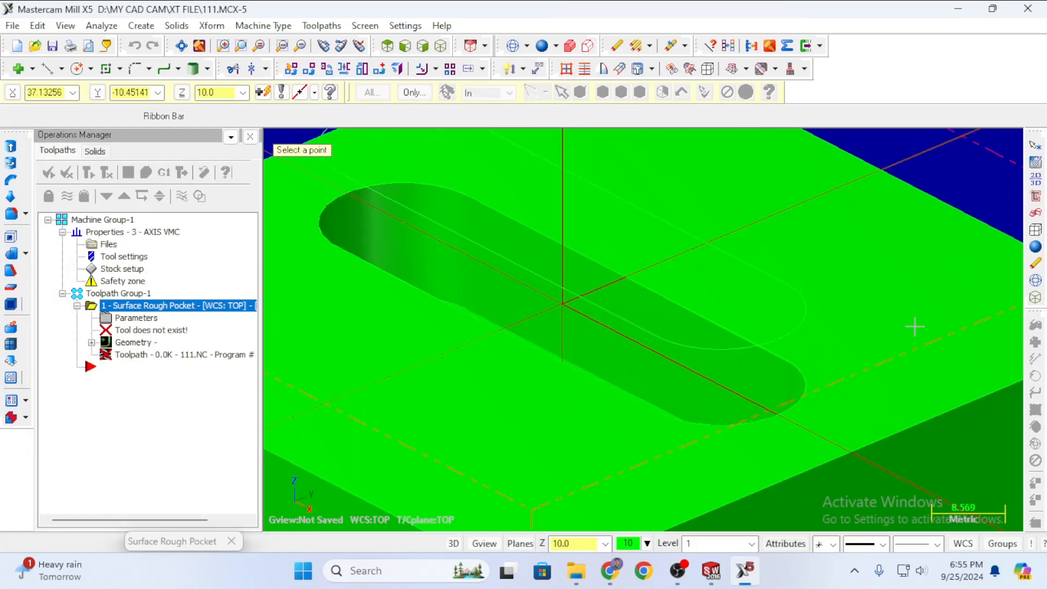
{"action": "scroll", "coordinate": [873, 267], "scroll_direction": "up", "scroll_amount": 2}
{"action": "scroll", "coordinate": [844, 279], "scroll_direction": "down", "scroll_amount": 1}
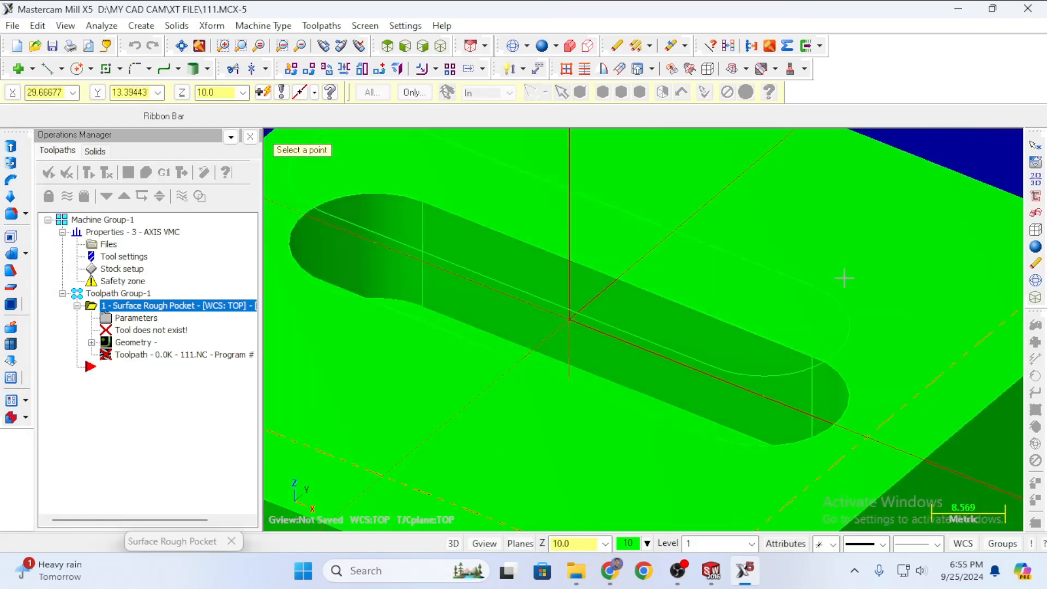
{"action": "middle_click_drag", "start_coordinate": [845, 278], "coordinate": [895, 290]}
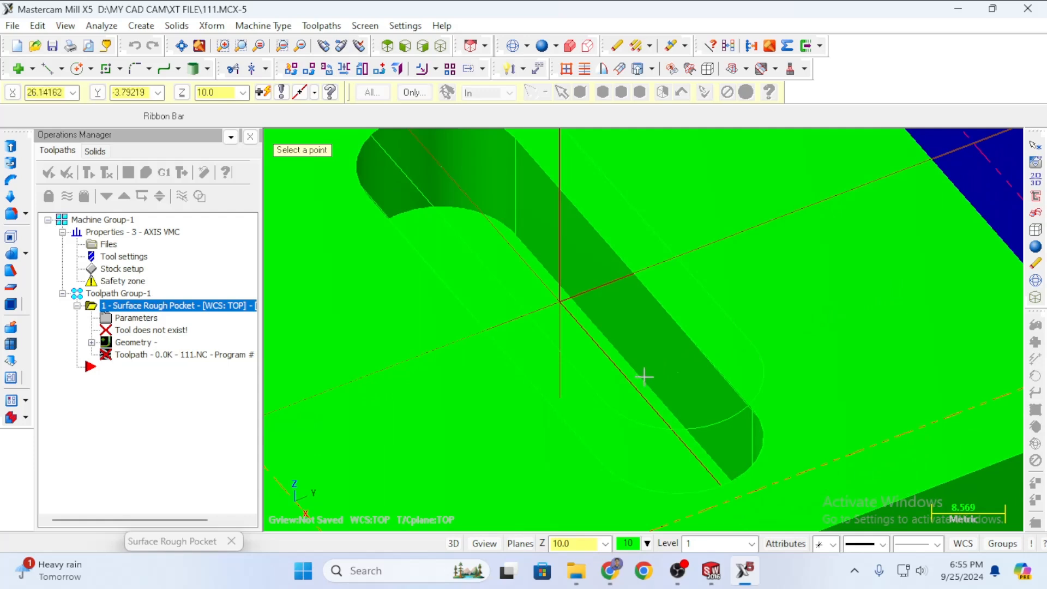
{"action": "scroll", "coordinate": [648, 379], "scroll_direction": "up", "scroll_amount": 4}
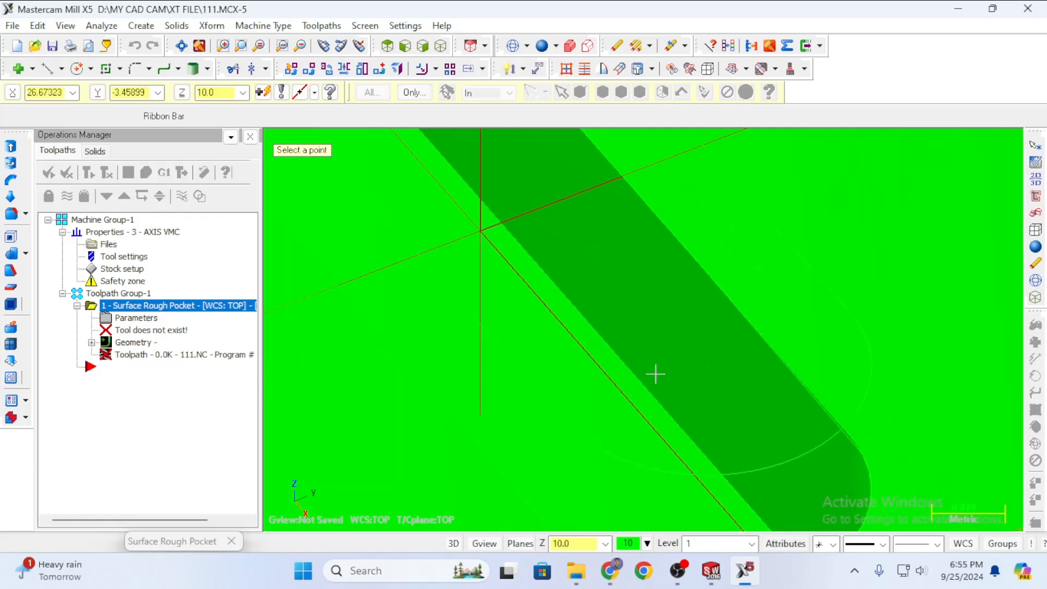
{"action": "left_click", "coordinate": [646, 401]}
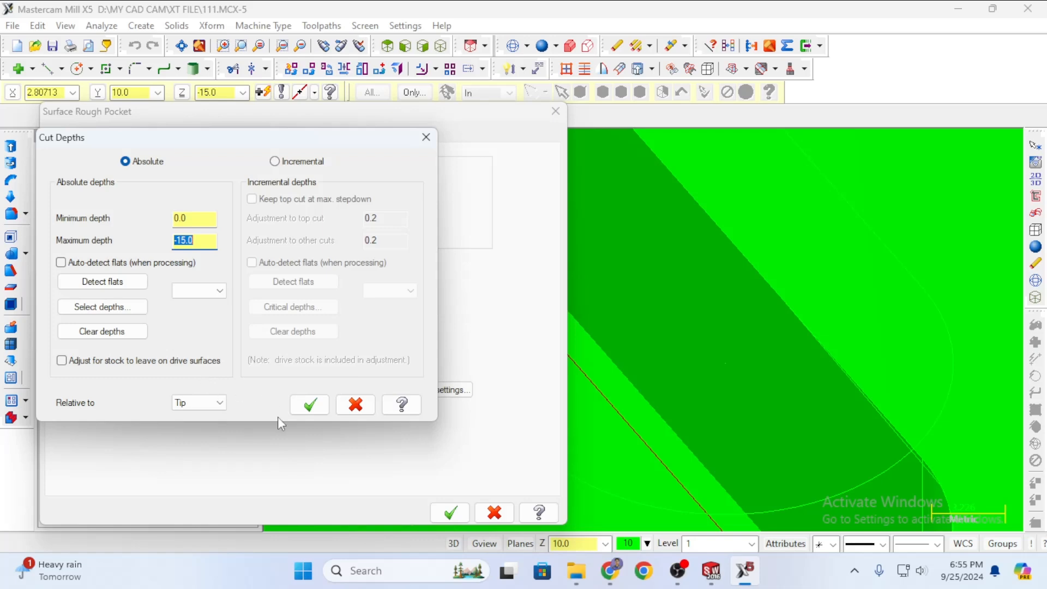
Confirm the cut depths, choose Constant Overlap Spiral pocketing with Finish unchecked, and accept the parameters.
{"action": "left_click", "coordinate": [299, 408]}
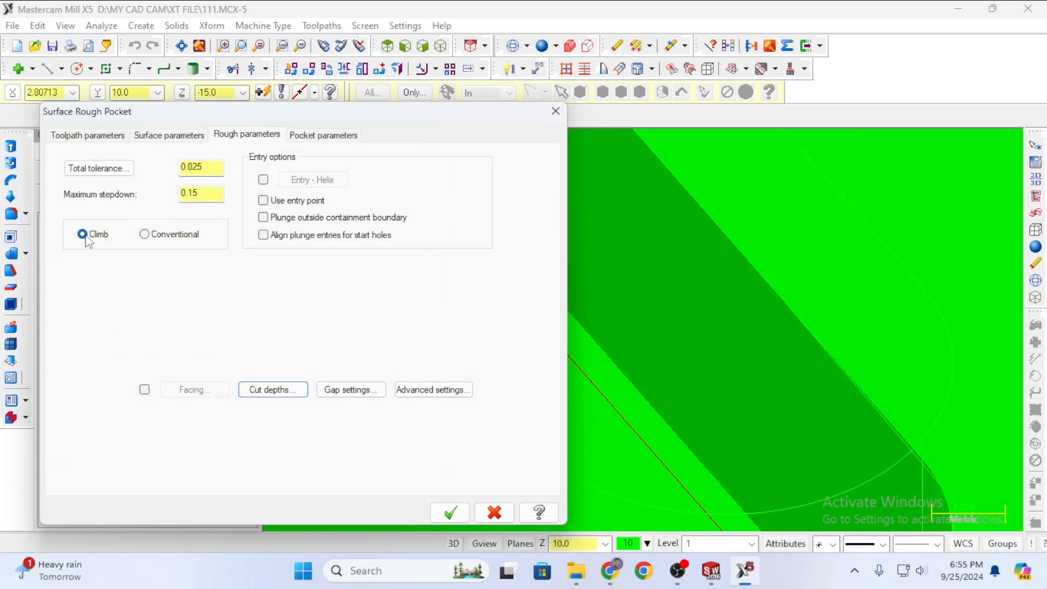
{"action": "left_click", "coordinate": [321, 139]}
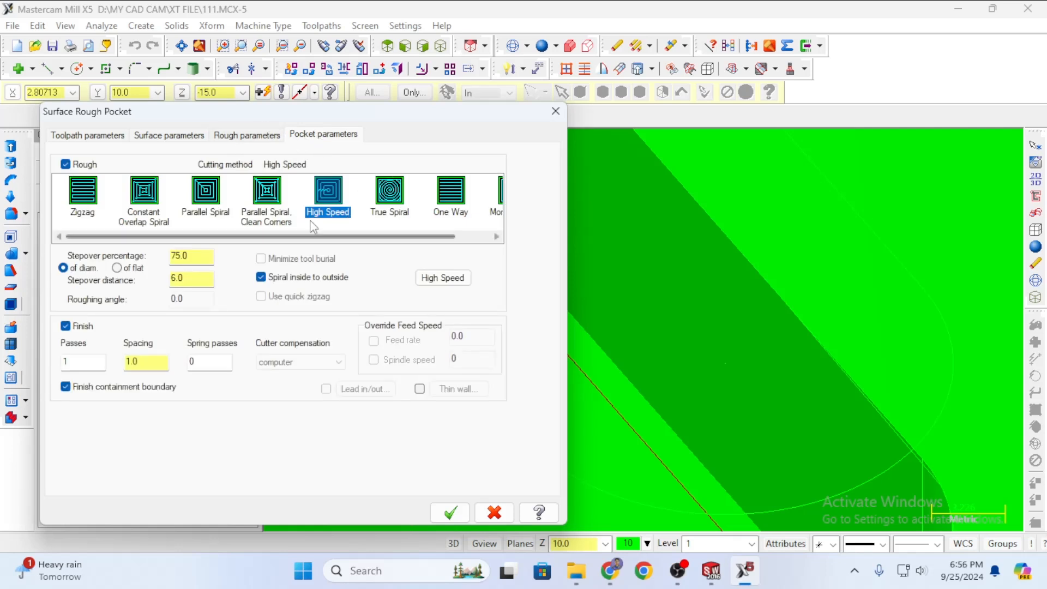
{"action": "left_click", "coordinate": [130, 223]}
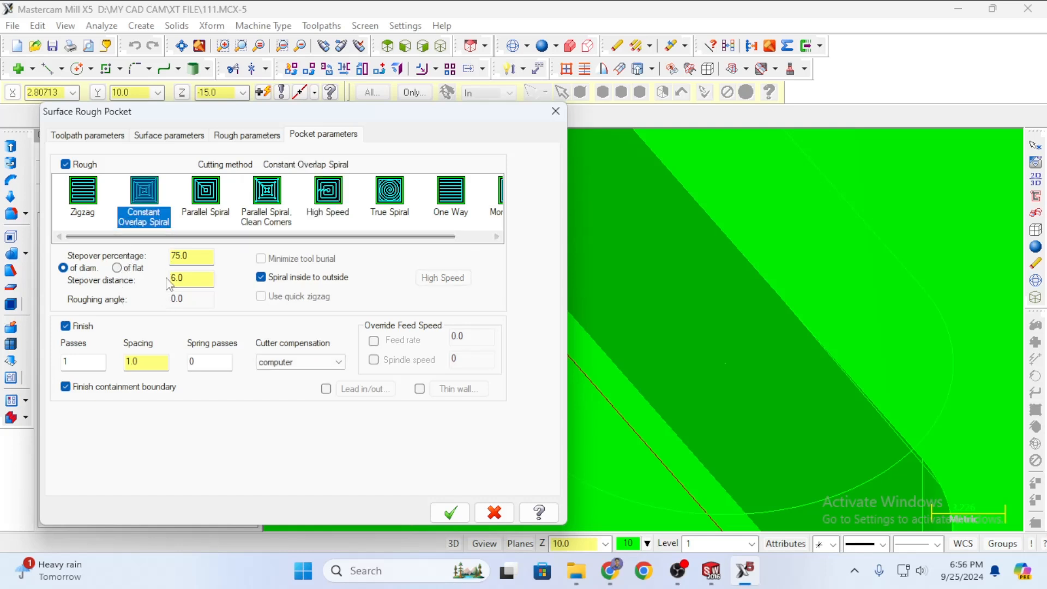
{"action": "left_click", "coordinate": [65, 326]}
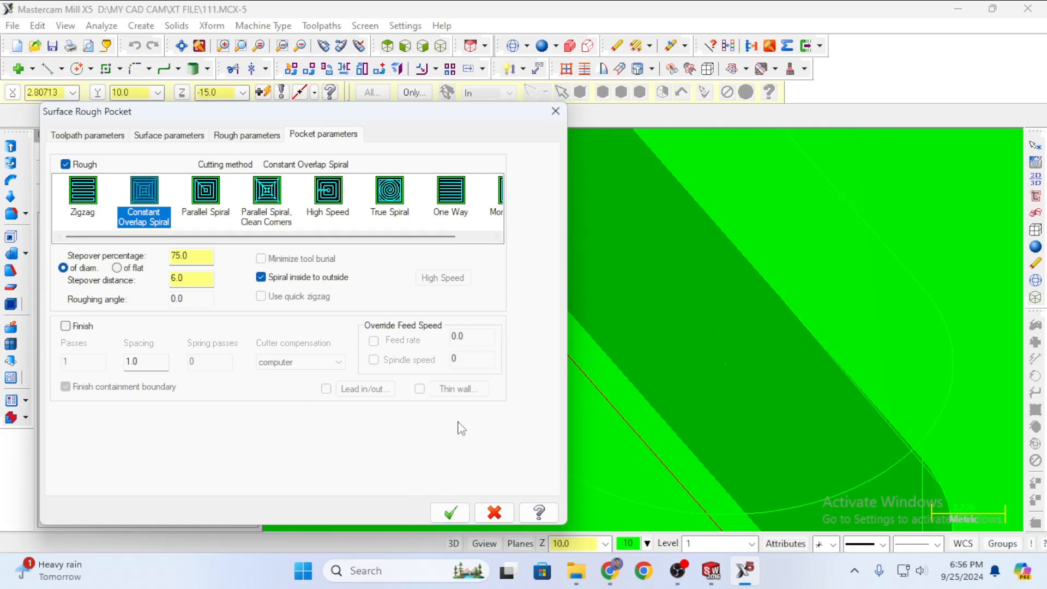
{"action": "left_click", "coordinate": [450, 514]}
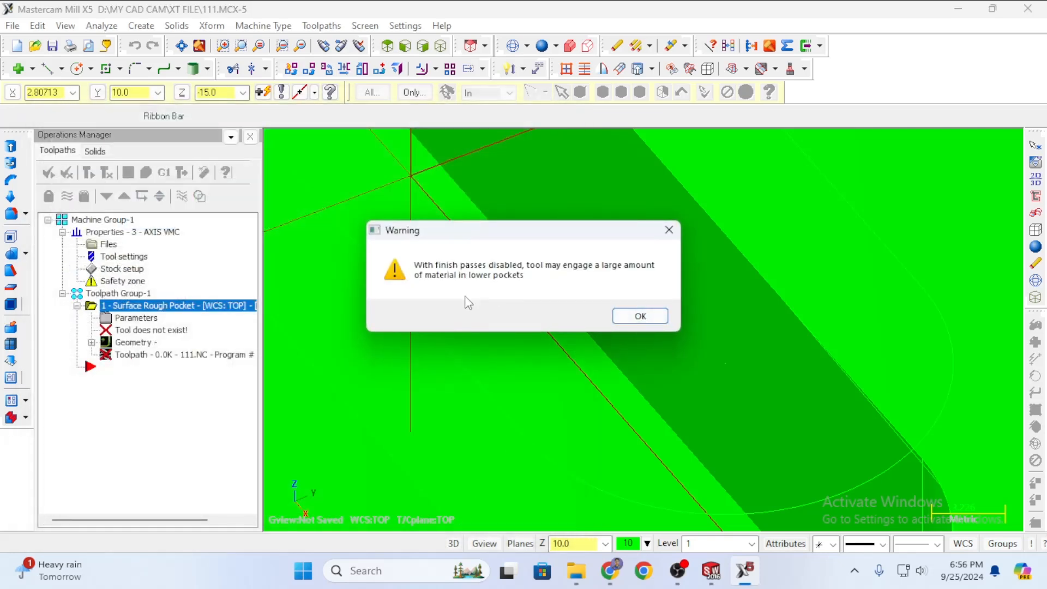
Dismiss the finish-pass warning to regenerate the 181.4K toolpath, then zoom out to the whole block.
{"action": "left_click", "coordinate": [641, 317]}
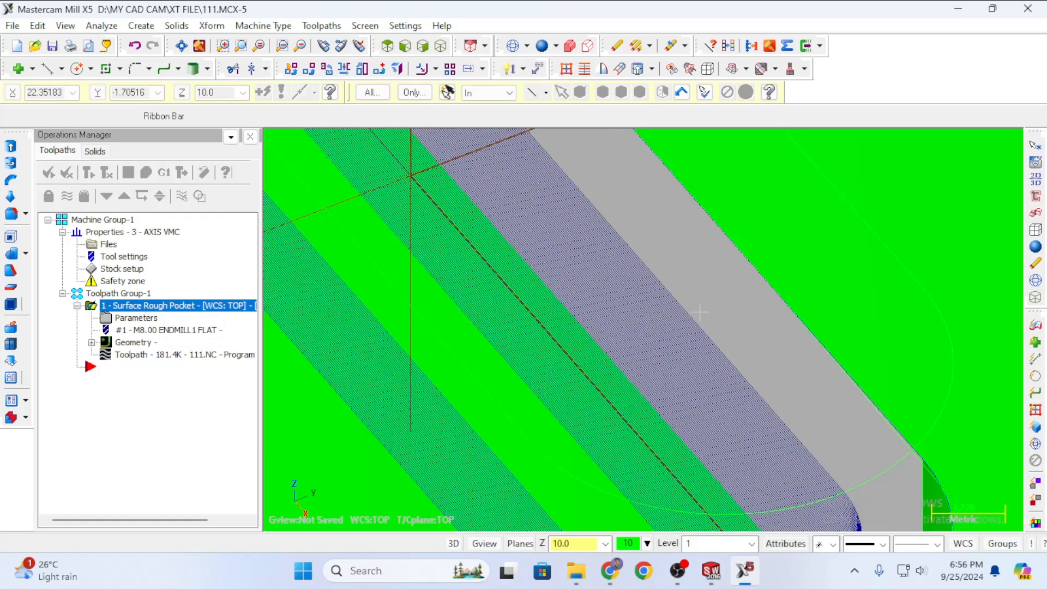
{"action": "scroll", "coordinate": [928, 284], "scroll_direction": "down", "scroll_amount": 10}
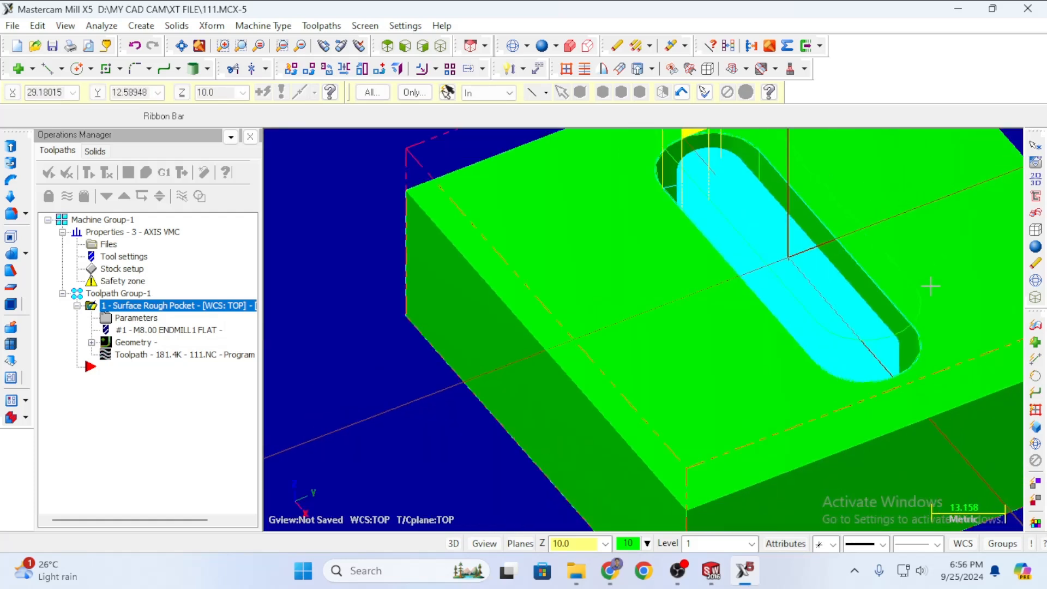
{"action": "scroll", "coordinate": [931, 285], "scroll_direction": "down", "scroll_amount": 5}
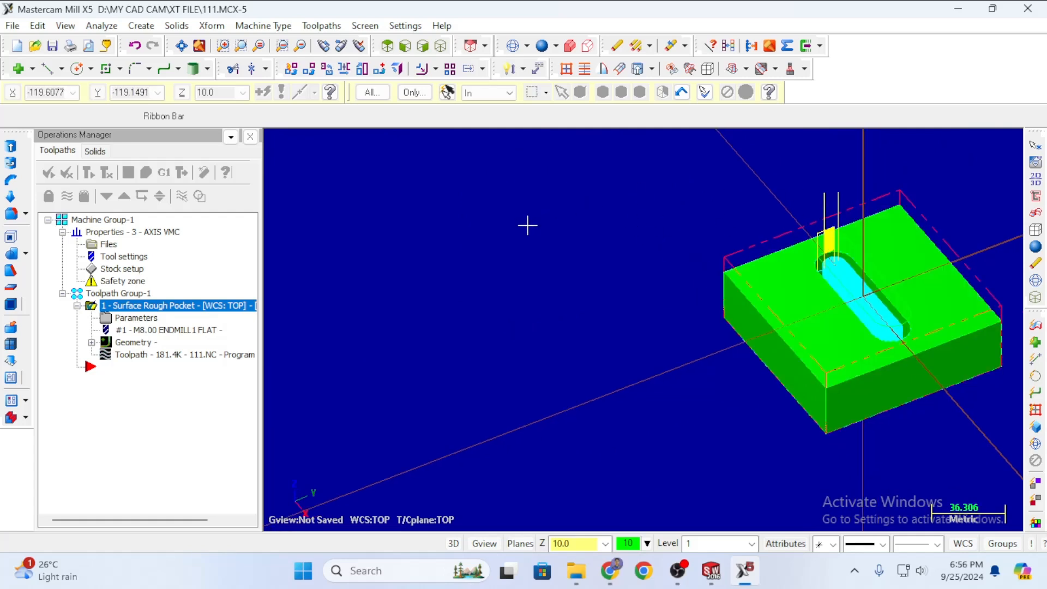
{"action": "scroll", "coordinate": [476, 234], "scroll_direction": "down", "scroll_amount": 3}
{"action": "scroll", "coordinate": [443, 230], "scroll_direction": "down", "scroll_amount": 6}
{"action": "scroll", "coordinate": [755, 239], "scroll_direction": "up", "scroll_amount": 3}
{"action": "scroll", "coordinate": [616, 172], "scroll_direction": "up", "scroll_amount": 6}
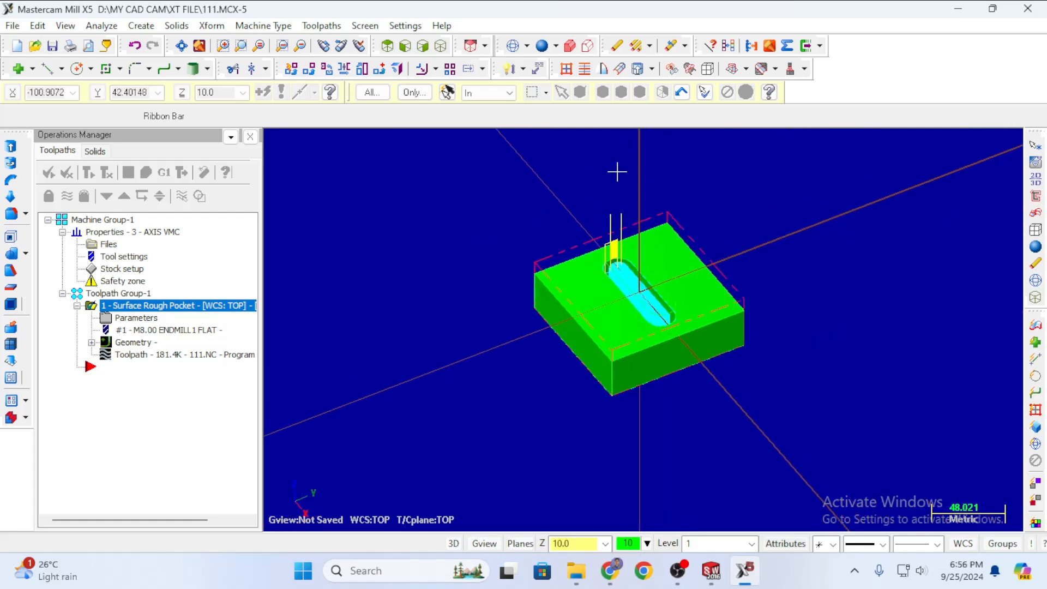
{"action": "scroll", "coordinate": [612, 233], "scroll_direction": "up", "scroll_amount": 1}
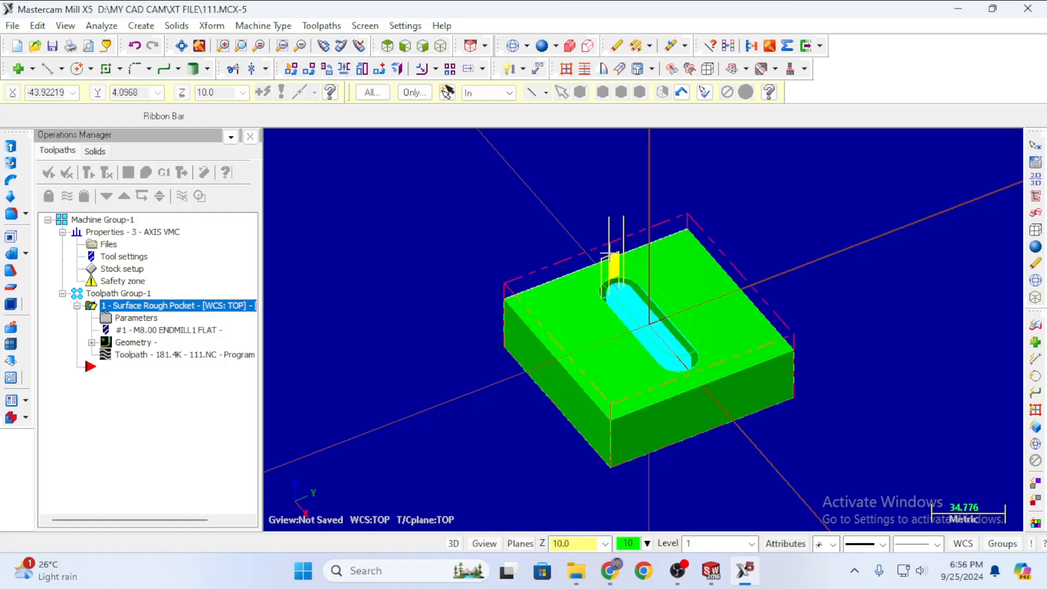
{"action": "scroll", "coordinate": [683, 421], "scroll_direction": "down", "scroll_amount": 1}
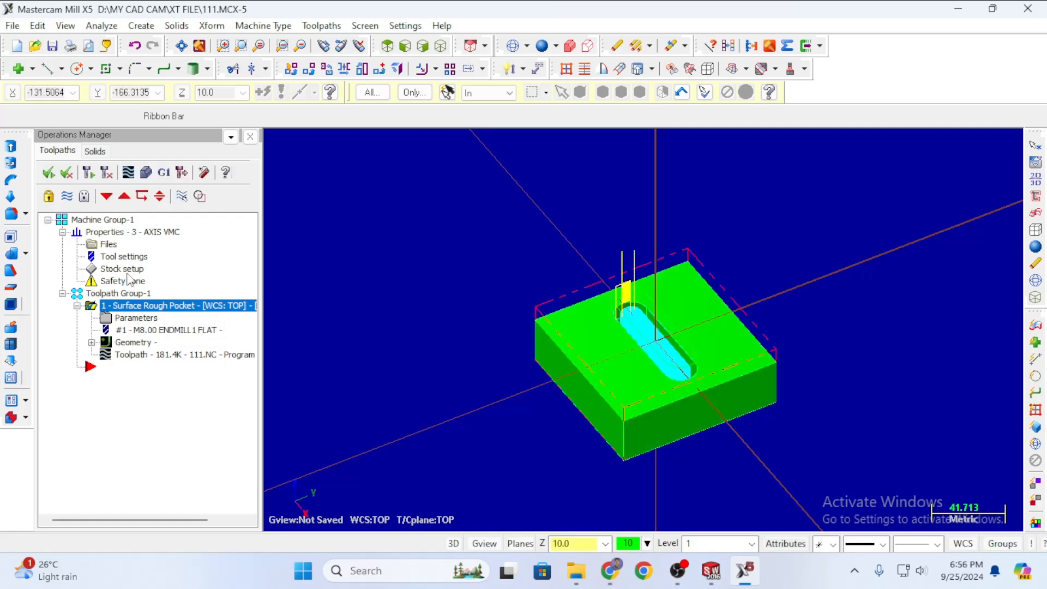
{"action": "left_click", "coordinate": [147, 174]}
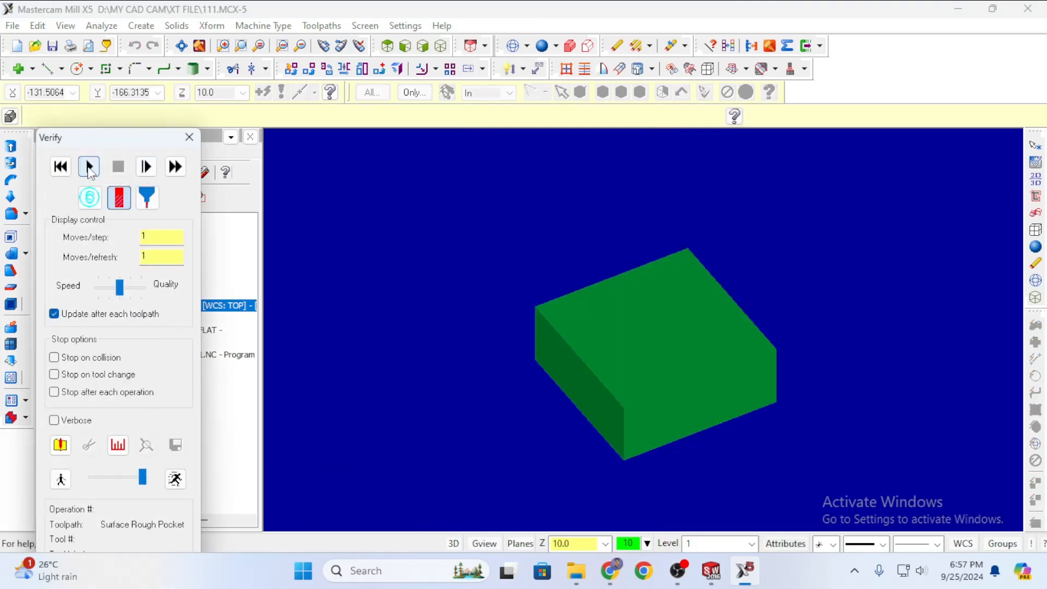
{"action": "left_click", "coordinate": [90, 167]}
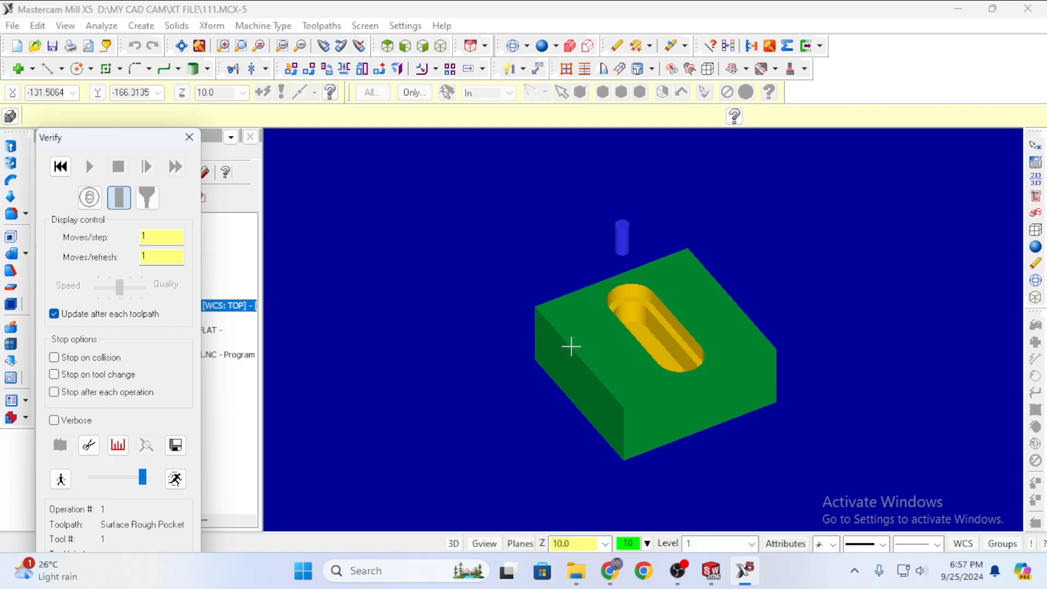
{"action": "left_click", "coordinate": [187, 141]}
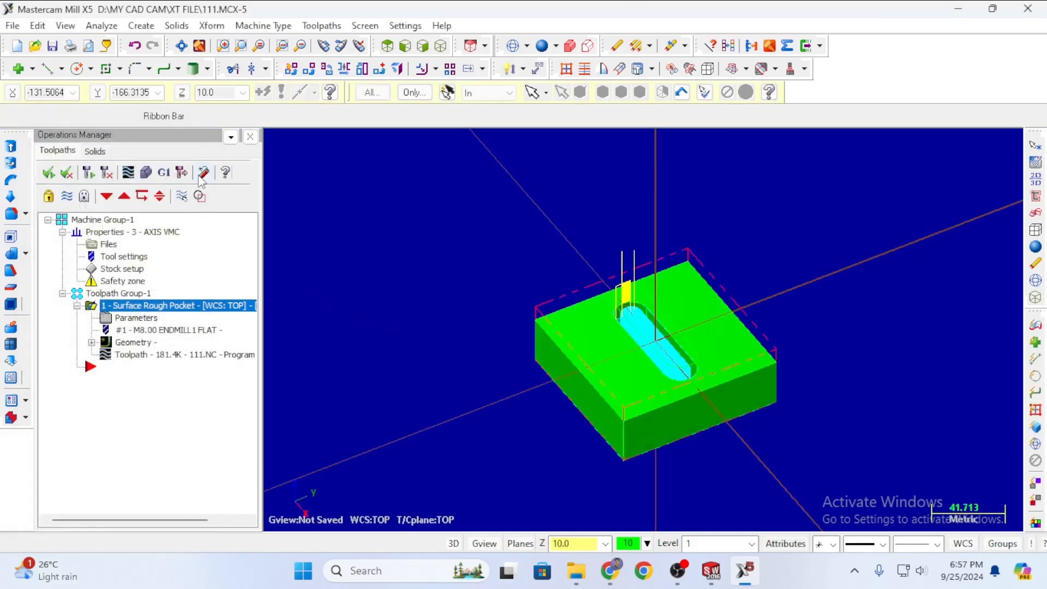
{"action": "left_click", "coordinate": [147, 174]}
{"action": "left_click", "coordinate": [89, 167]}
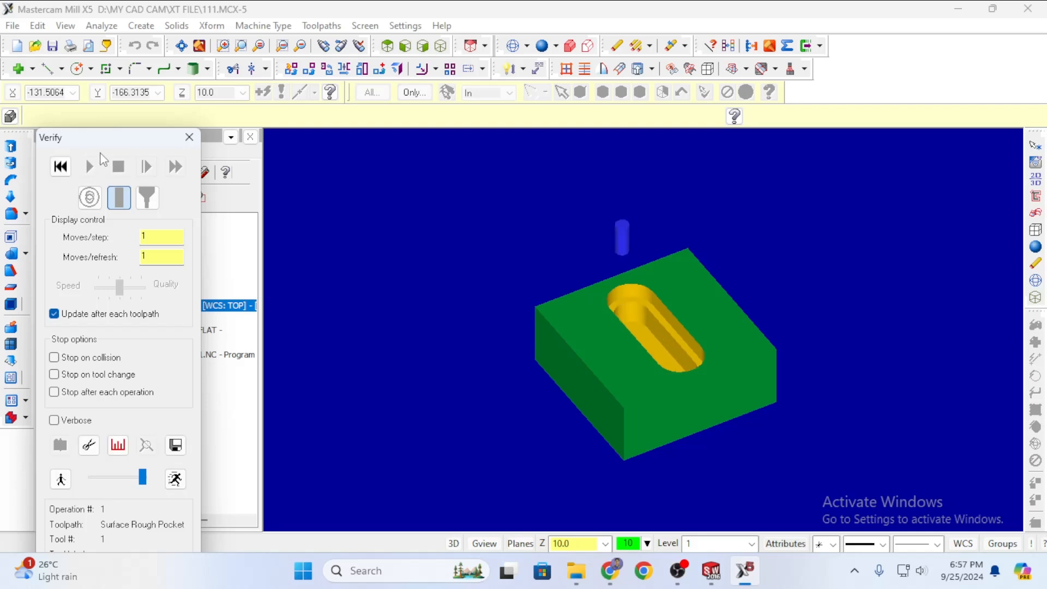
{"action": "left_click", "coordinate": [189, 137]}
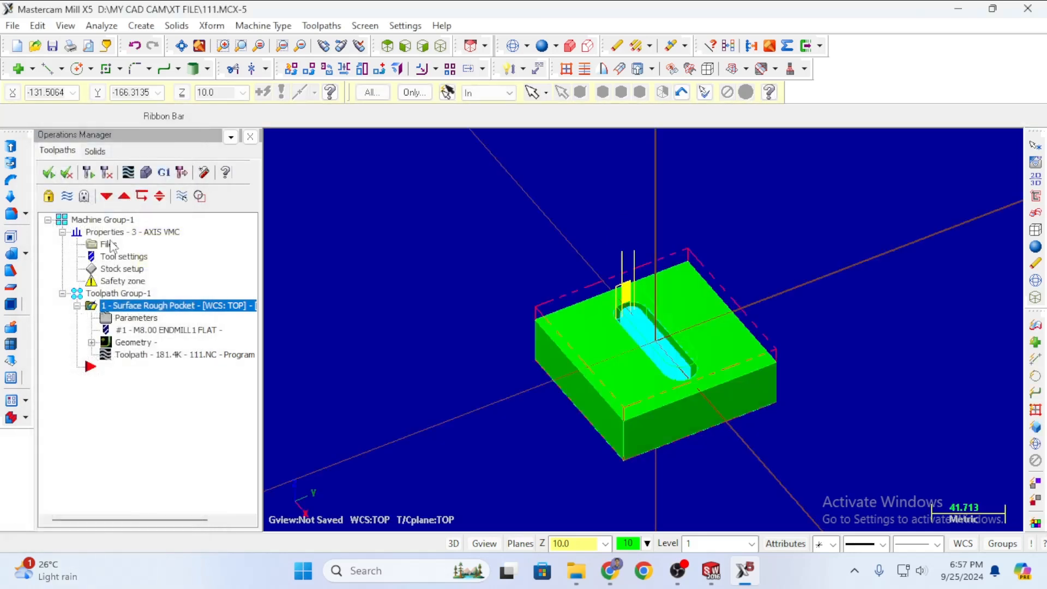
Backplot and play the Surface Rough Pocket toolpath, then expand the Backplot panel to show toolpath details.
{"action": "left_click", "coordinate": [128, 172]}
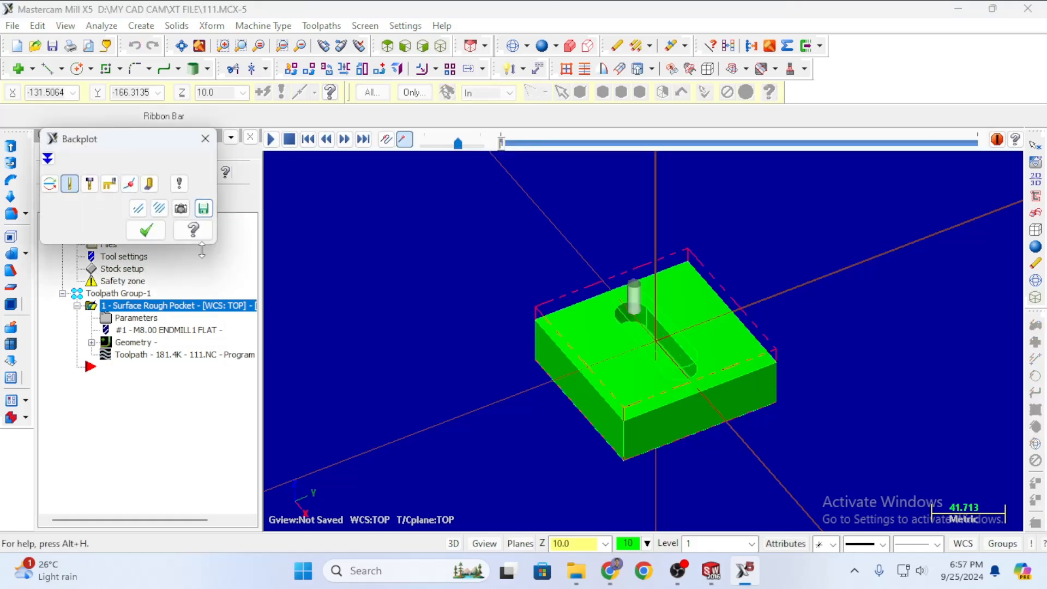
{"action": "left_click", "coordinate": [268, 141]}
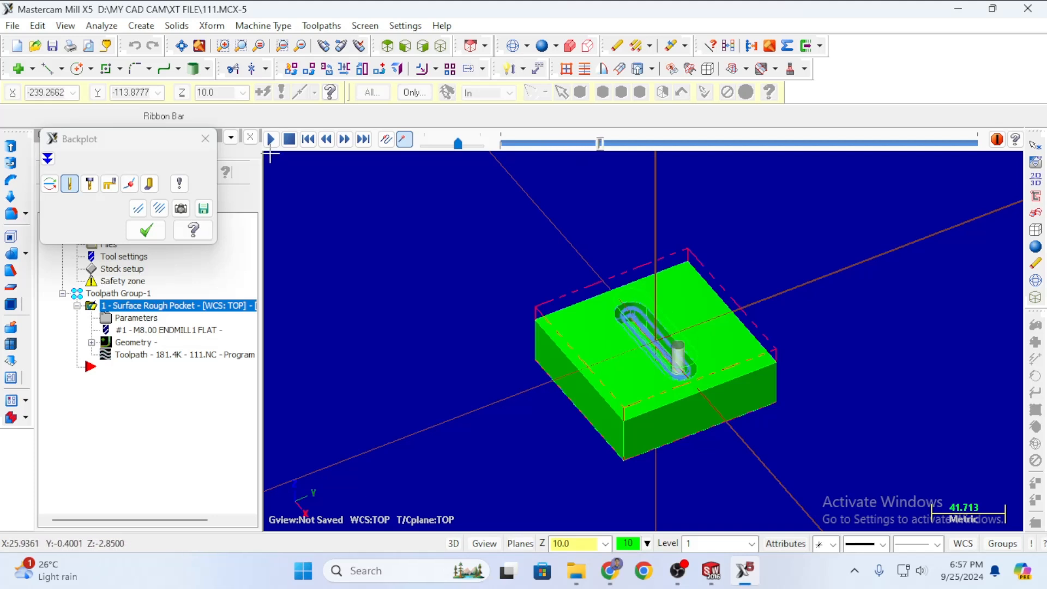
{"action": "middle_click_drag", "start_coordinate": [614, 431], "coordinate": [551, 421]}
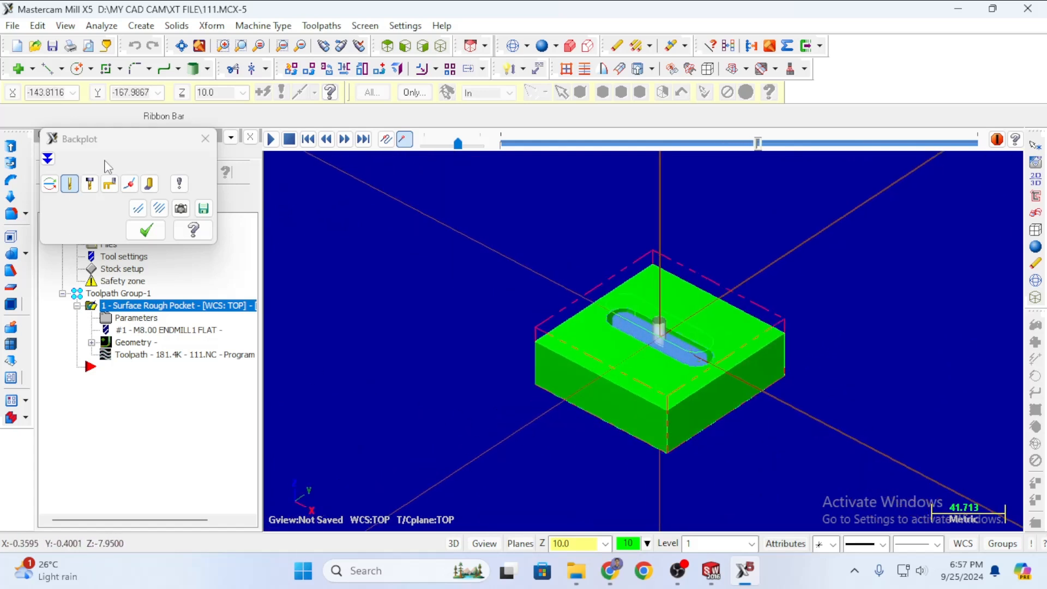
{"action": "left_click_drag", "start_coordinate": [119, 145], "coordinate": [190, 146]}
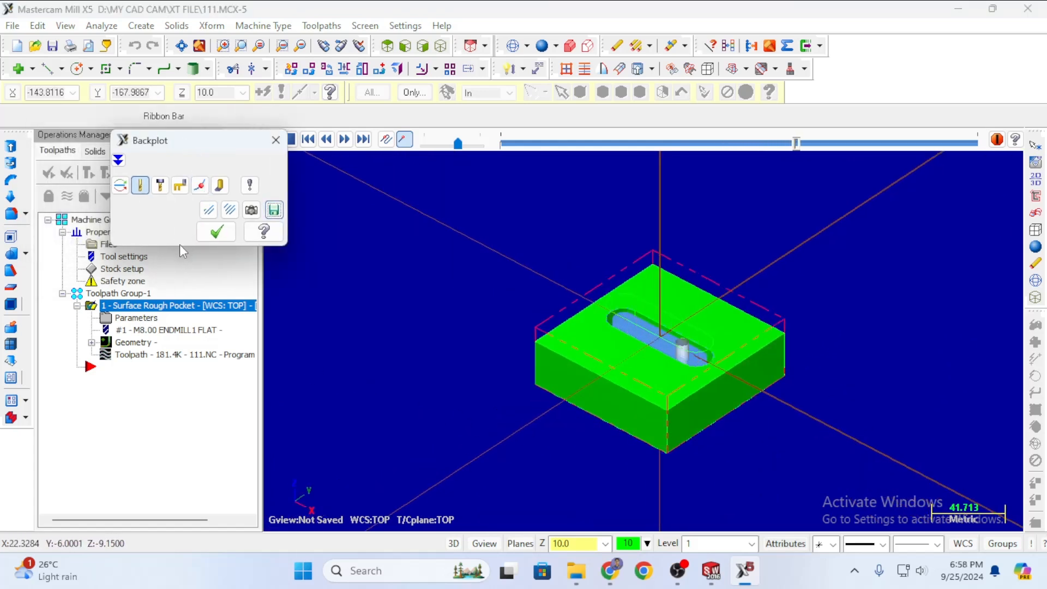
{"action": "left_click_drag", "start_coordinate": [177, 246], "coordinate": [177, 371]}
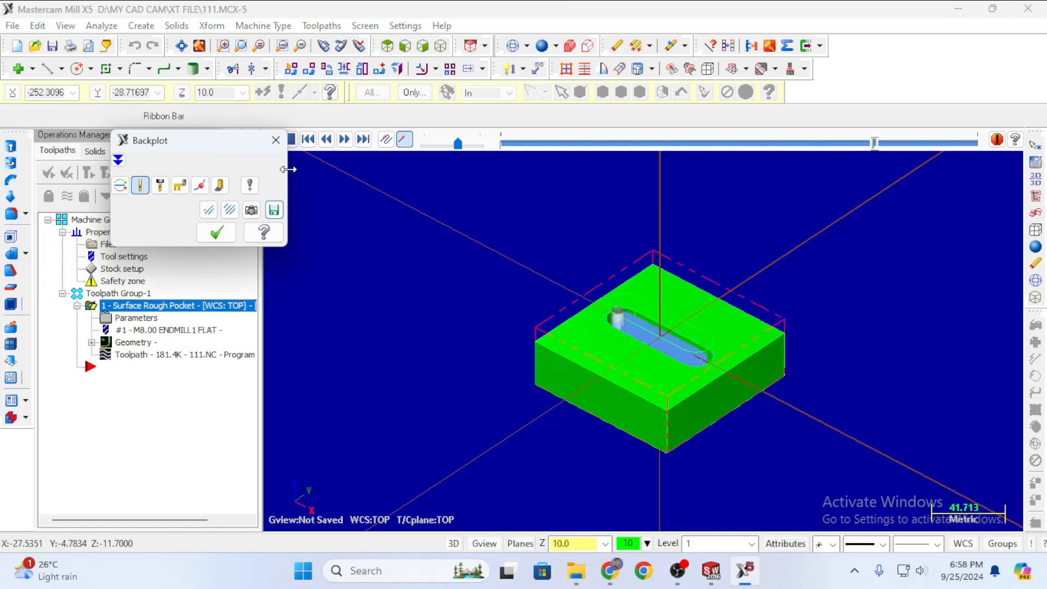
{"action": "left_click_drag", "start_coordinate": [287, 171], "coordinate": [258, 180]}
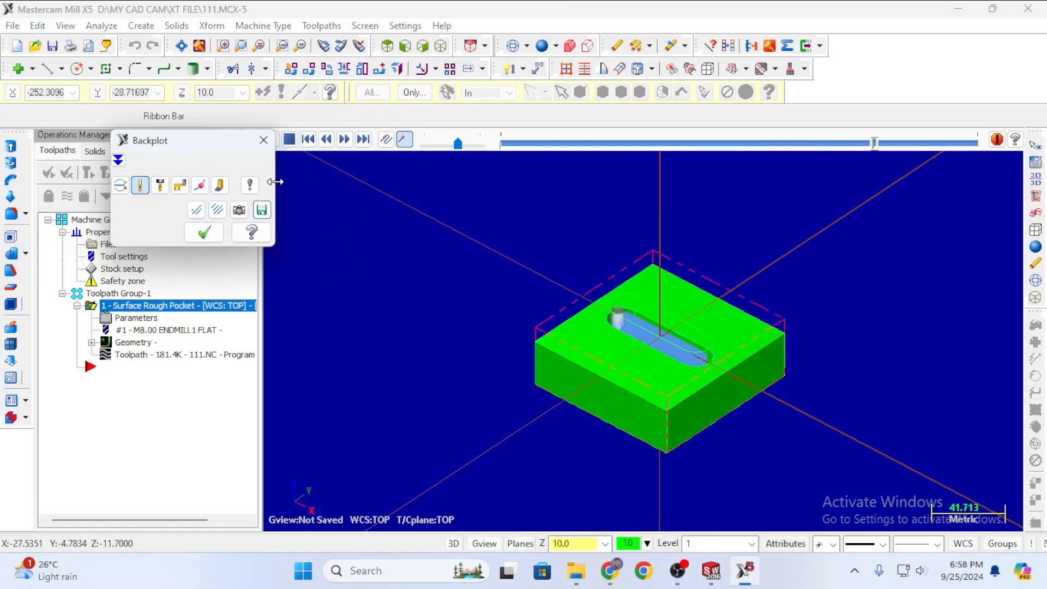
{"action": "left_click", "coordinate": [119, 160]}
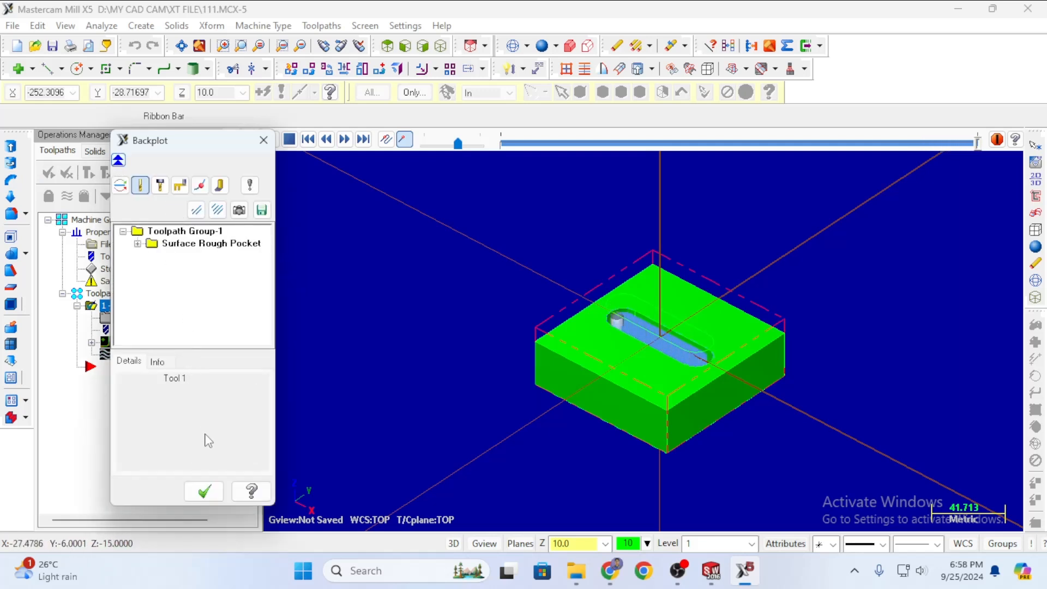
Review the cycle time, scrub and replay the pocket toolpath, and show the current move's coordinates and feed.
{"action": "left_click", "coordinate": [152, 361]}
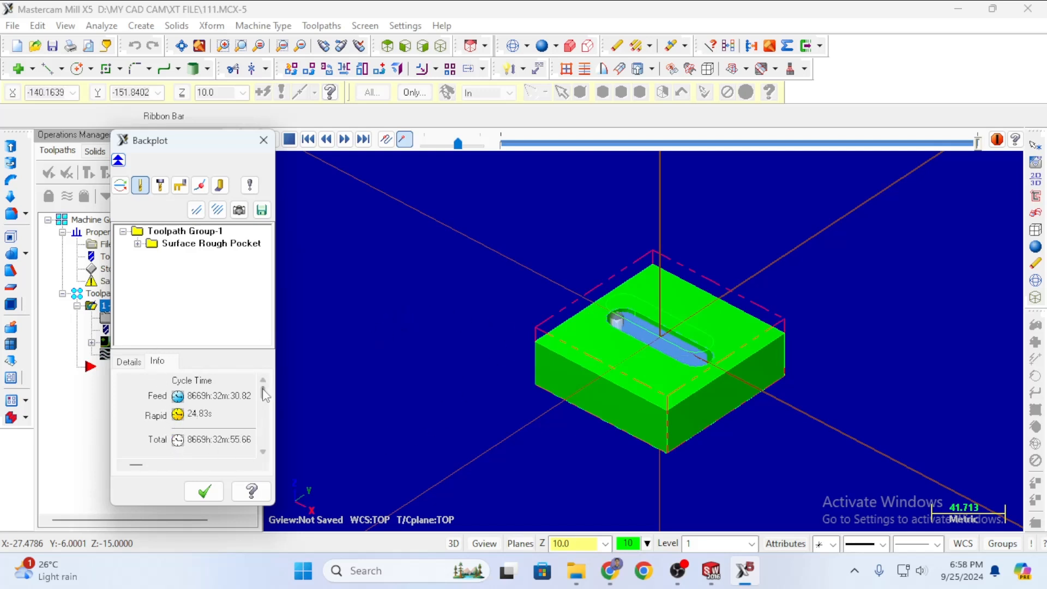
{"action": "left_click_drag", "start_coordinate": [264, 391], "coordinate": [269, 437]}
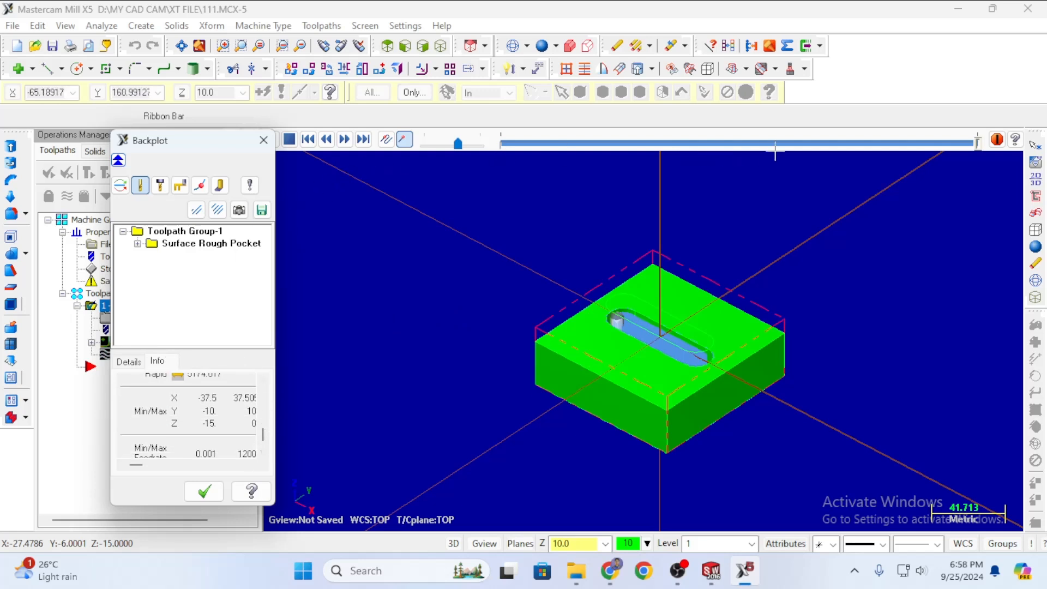
{"action": "left_click_drag", "start_coordinate": [849, 144], "coordinate": [465, 157]}
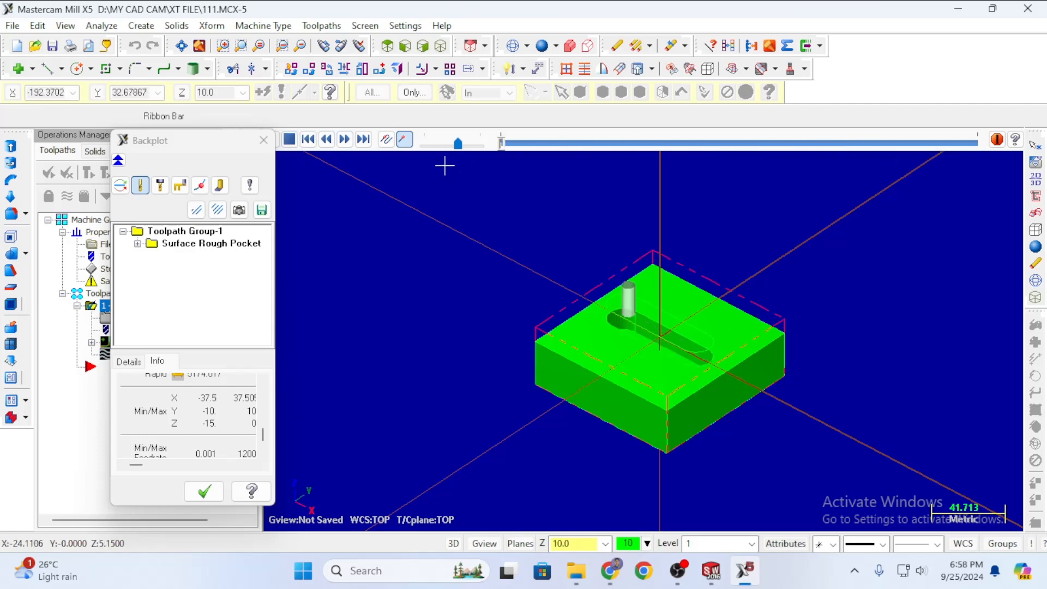
{"action": "left_click_drag", "start_coordinate": [196, 143], "coordinate": [157, 135]}
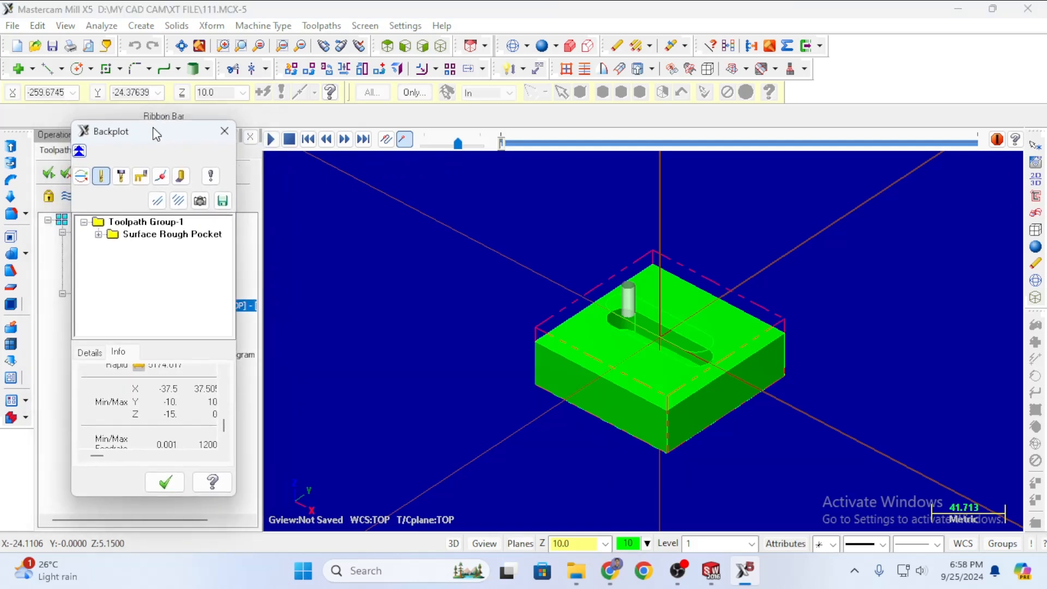
{"action": "left_click", "coordinate": [270, 140]}
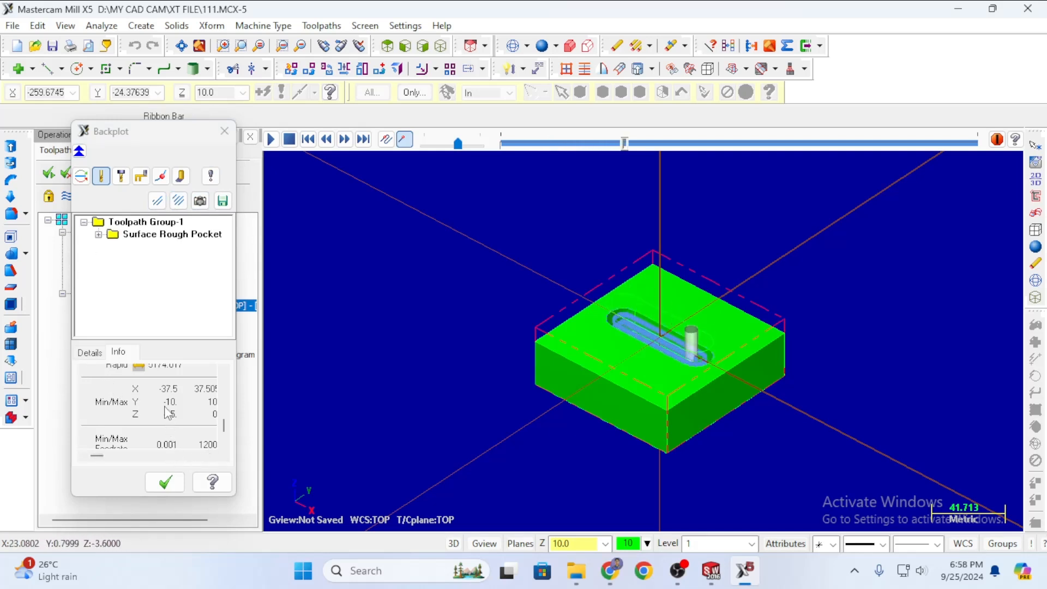
{"action": "left_click", "coordinate": [90, 352]}
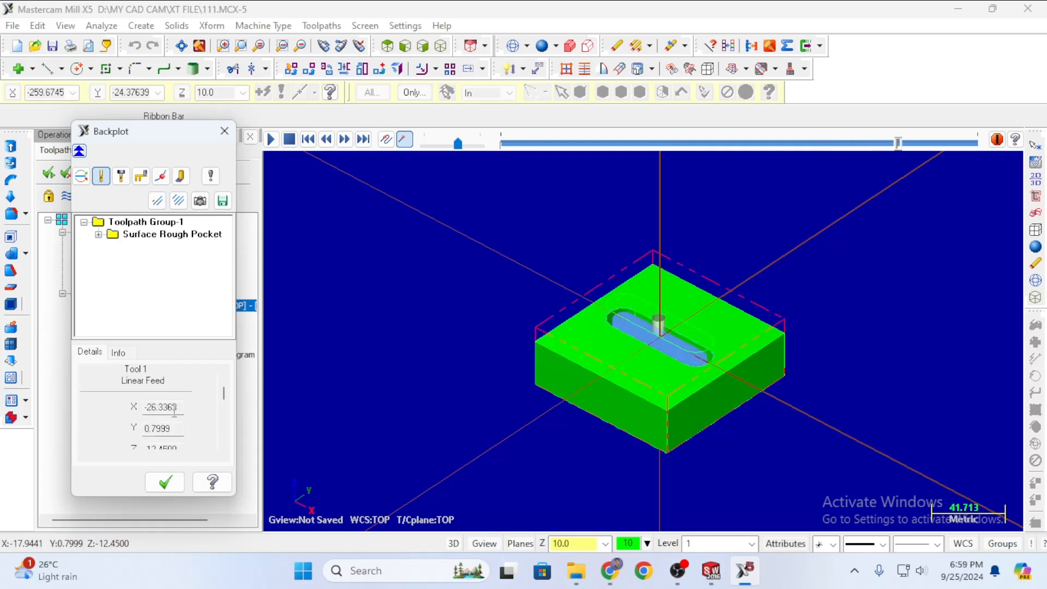
{"action": "left_click", "coordinate": [224, 135]}
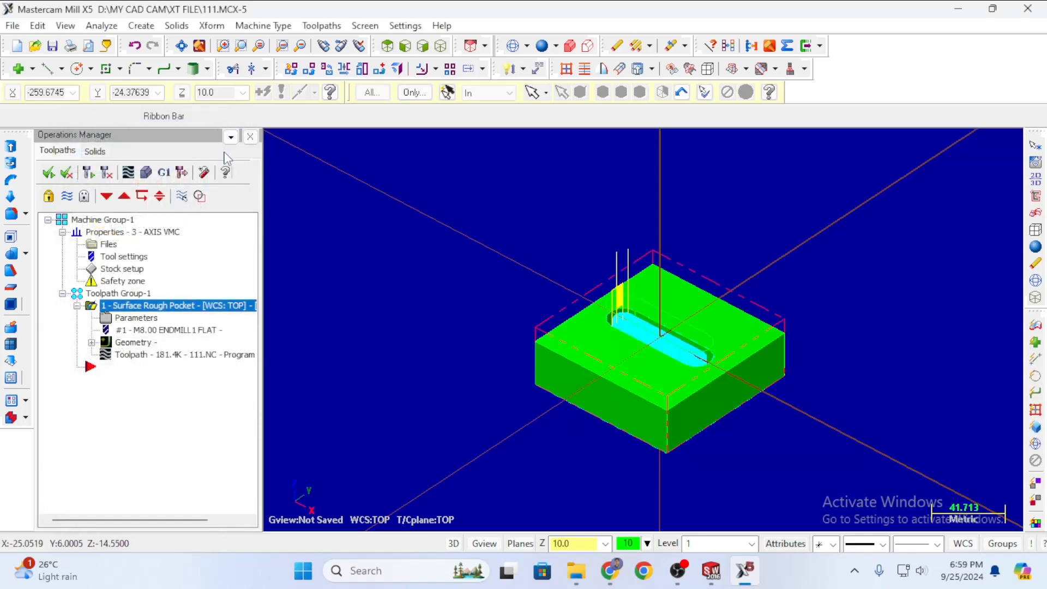
{"action": "scroll", "coordinate": [435, 318], "scroll_direction": "up", "scroll_amount": 1}
{"action": "scroll", "coordinate": [551, 348], "scroll_direction": "down", "scroll_amount": 4}
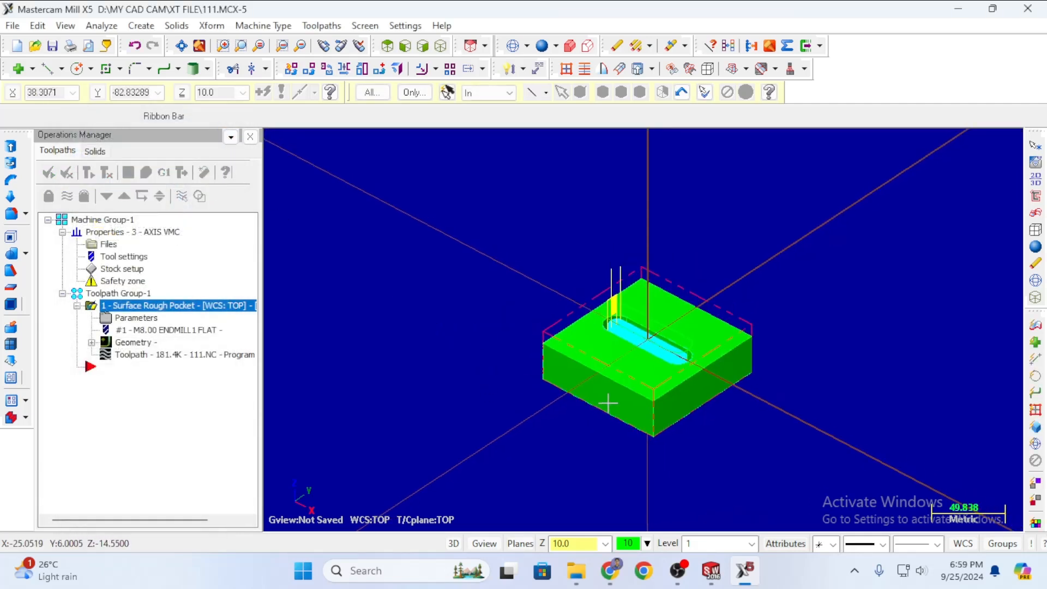
{"action": "left_click", "coordinate": [143, 172]}
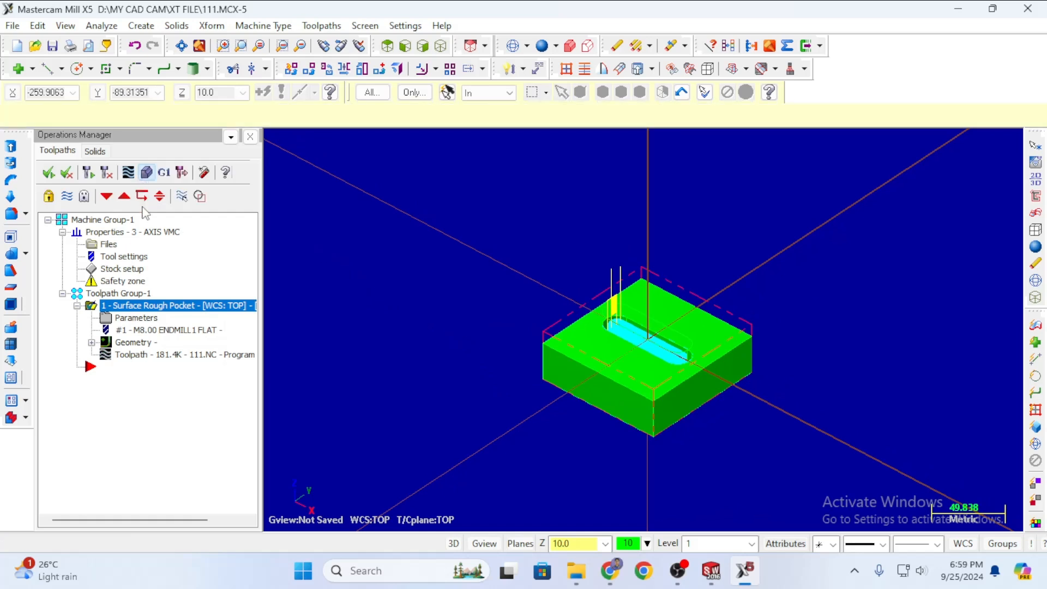
{"action": "left_click", "coordinate": [90, 166]}
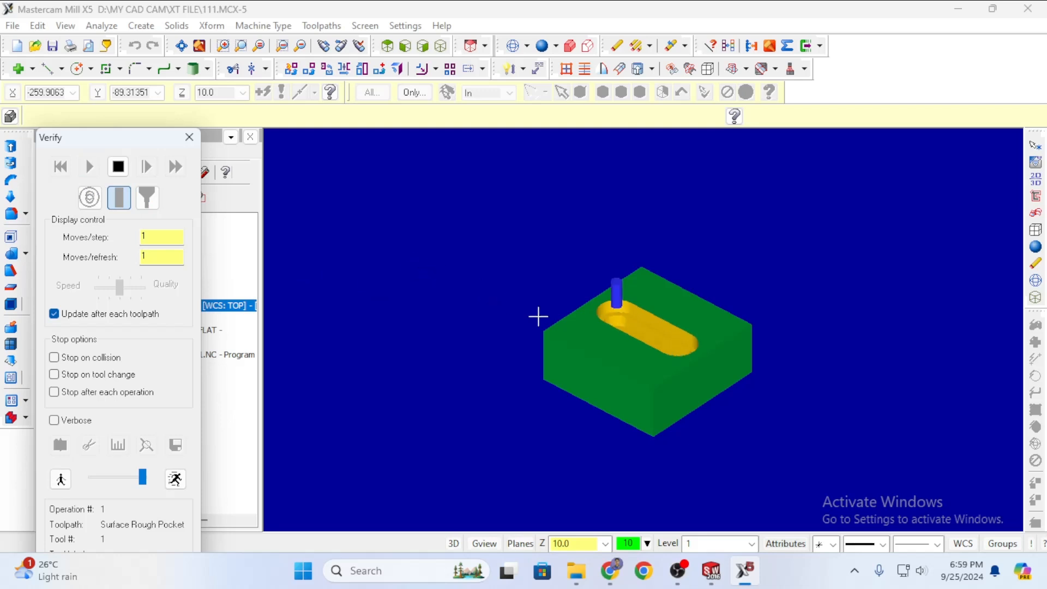
{"action": "scroll", "coordinate": [660, 312], "scroll_direction": "up", "scroll_amount": 8}
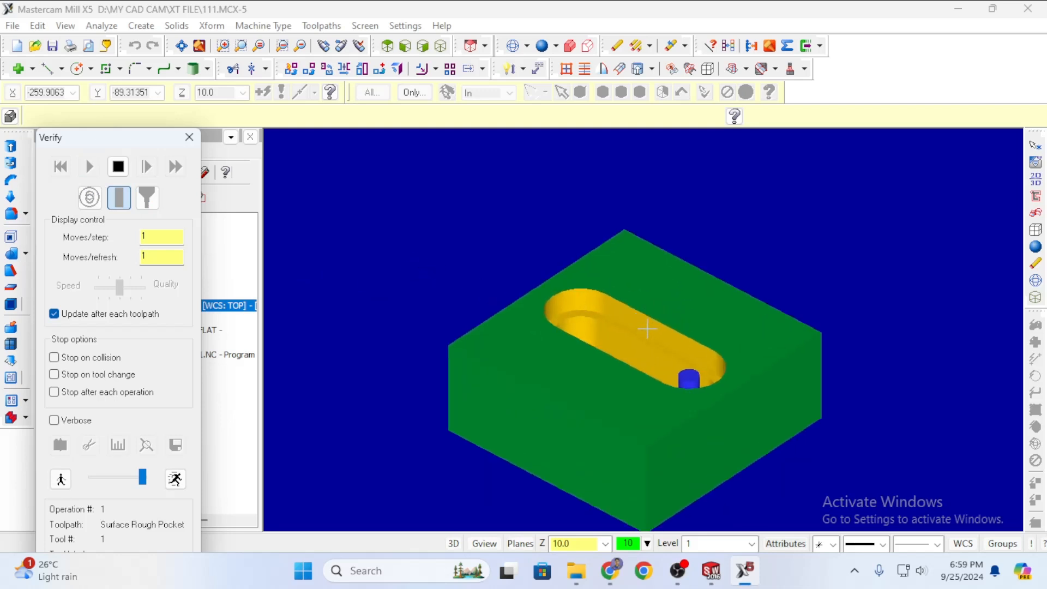
{"action": "scroll", "coordinate": [539, 299], "scroll_direction": "down", "scroll_amount": 4}
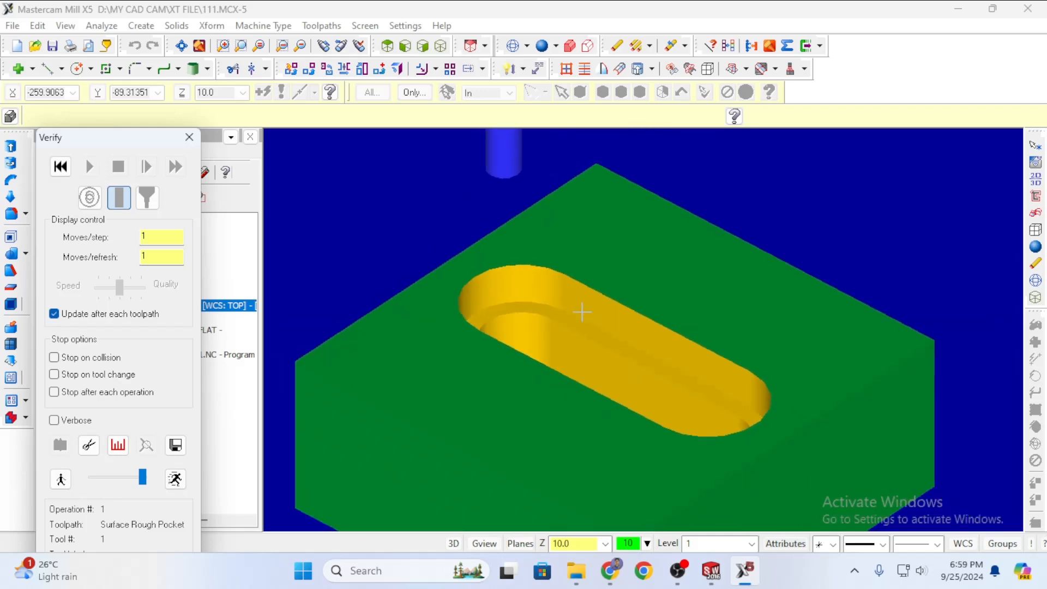
{"action": "middle_click_drag", "start_coordinate": [779, 227], "coordinate": [764, 280]}
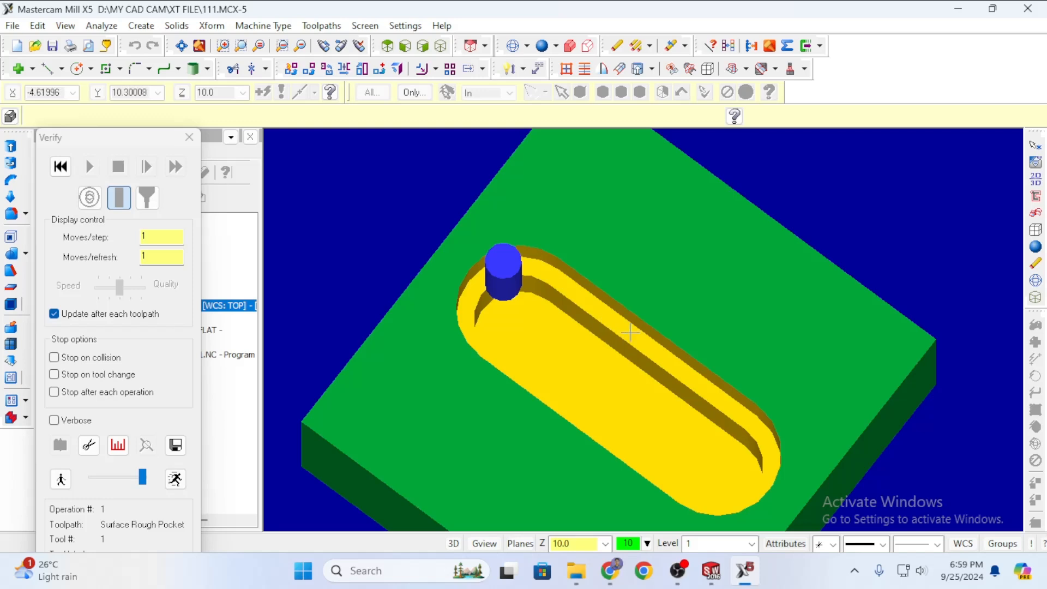
{"action": "middle_click_drag", "start_coordinate": [620, 320], "coordinate": [620, 260]}
{"action": "scroll", "coordinate": [622, 264], "scroll_direction": "up", "scroll_amount": 3}
{"action": "scroll", "coordinate": [634, 277], "scroll_direction": "down", "scroll_amount": 6}
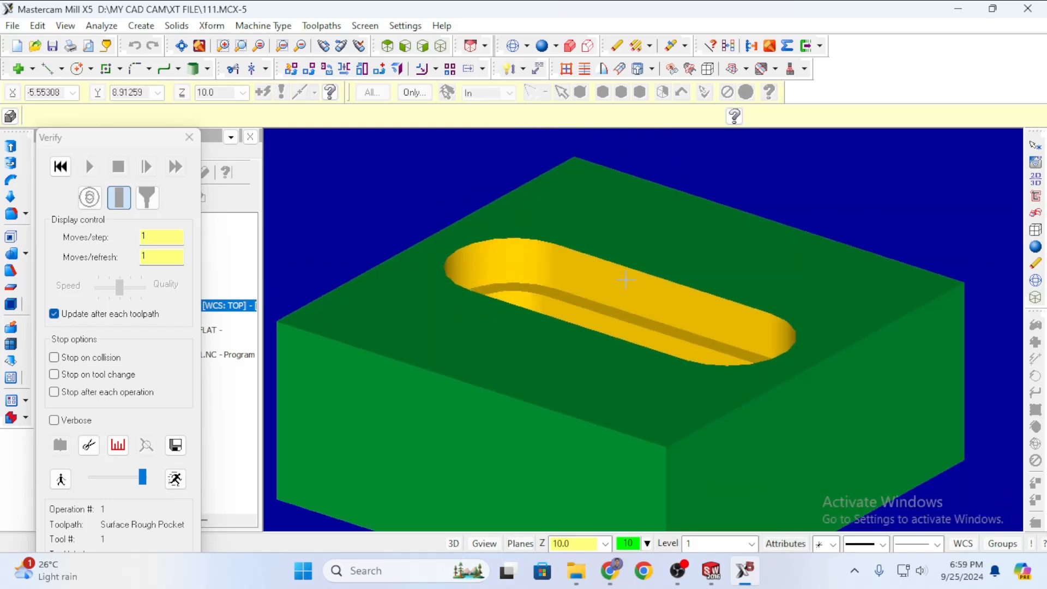
{"action": "scroll", "coordinate": [636, 303], "scroll_direction": "down", "scroll_amount": 4}
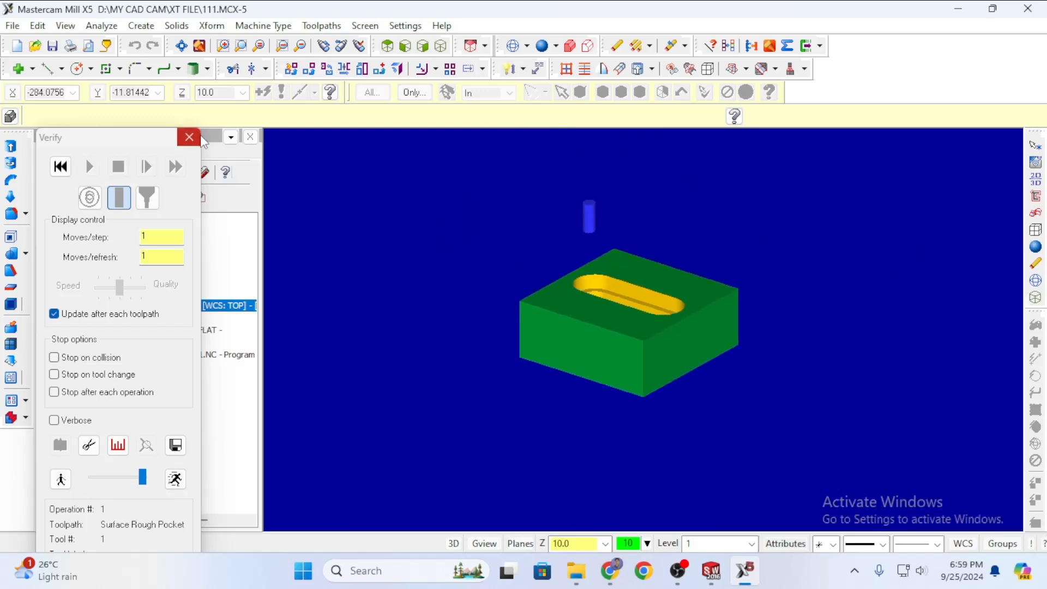
{"action": "left_click", "coordinate": [189, 137]}
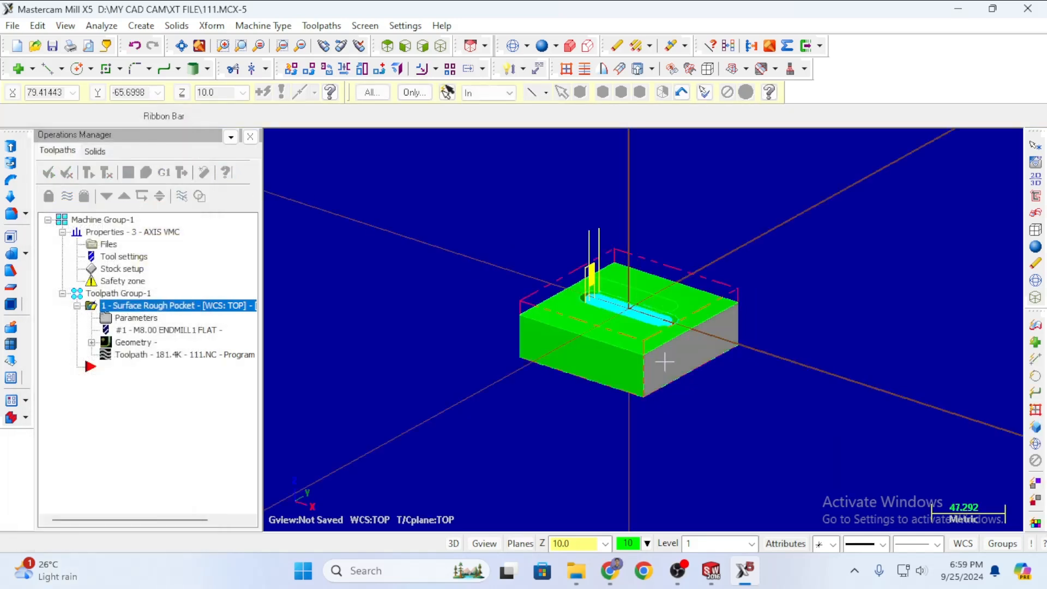
{"action": "mouse_move", "coordinate": [689, 269]}
{"action": "middle_mouse_down"}
{"action": "mouse_move", "coordinate": [662, 330]}
{"action": "mouse_move", "coordinate": [727, 288]}
{"action": "mouse_move", "coordinate": [763, 247]}
{"action": "mouse_move", "coordinate": [774, 256]}
{"action": "mouse_move", "coordinate": [725, 239]}
{"action": "mouse_move", "coordinate": [689, 265]}
{"action": "middle_mouse_up"}
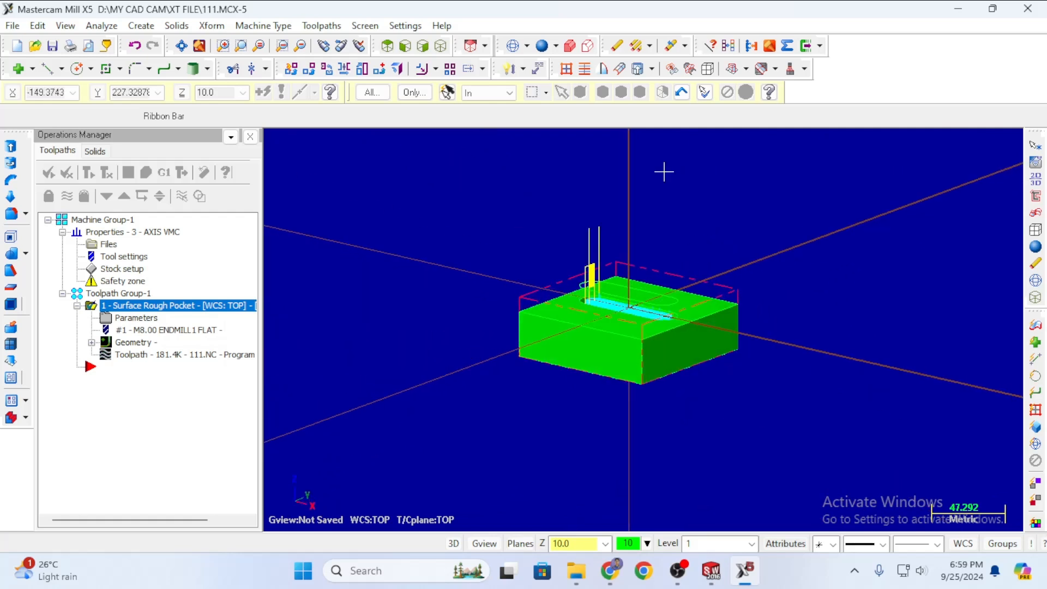
{"action": "middle_click_drag", "start_coordinate": [465, 226], "coordinate": [459, 264]}
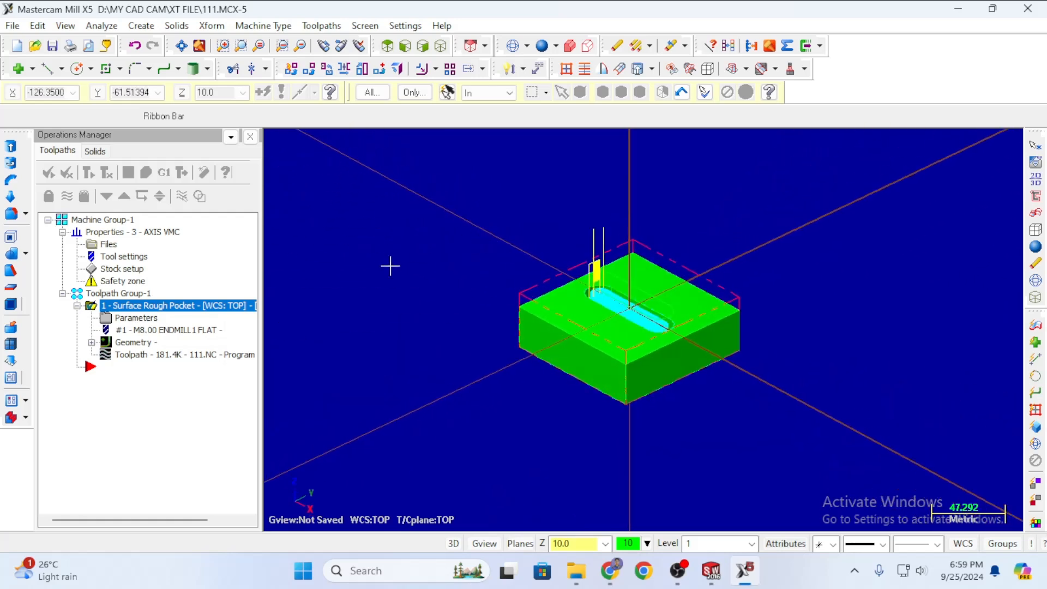
Edit the 8 mm flat endmill's overall length from 20.0 to 50.0 and accept the pocket parameters.
{"action": "left_click", "coordinate": [143, 319]}
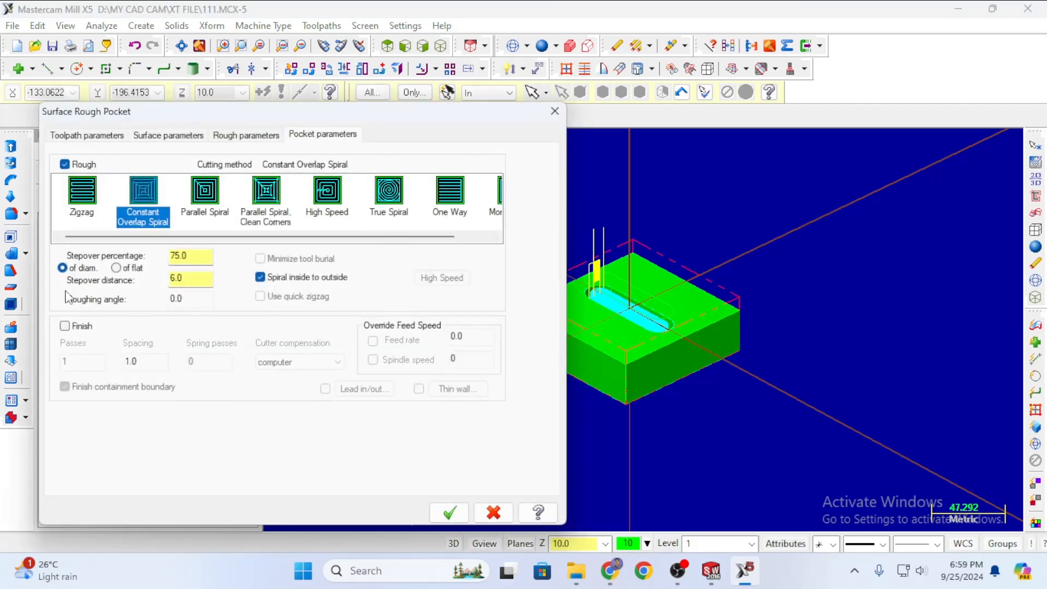
{"action": "left_click", "coordinate": [163, 136]}
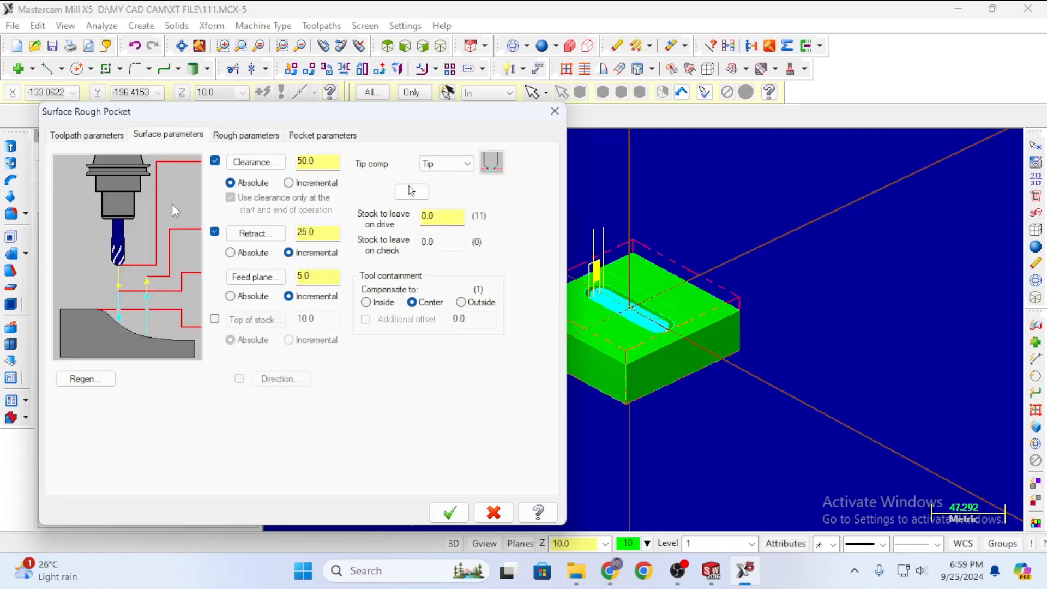
{"action": "left_click", "coordinate": [100, 137]}
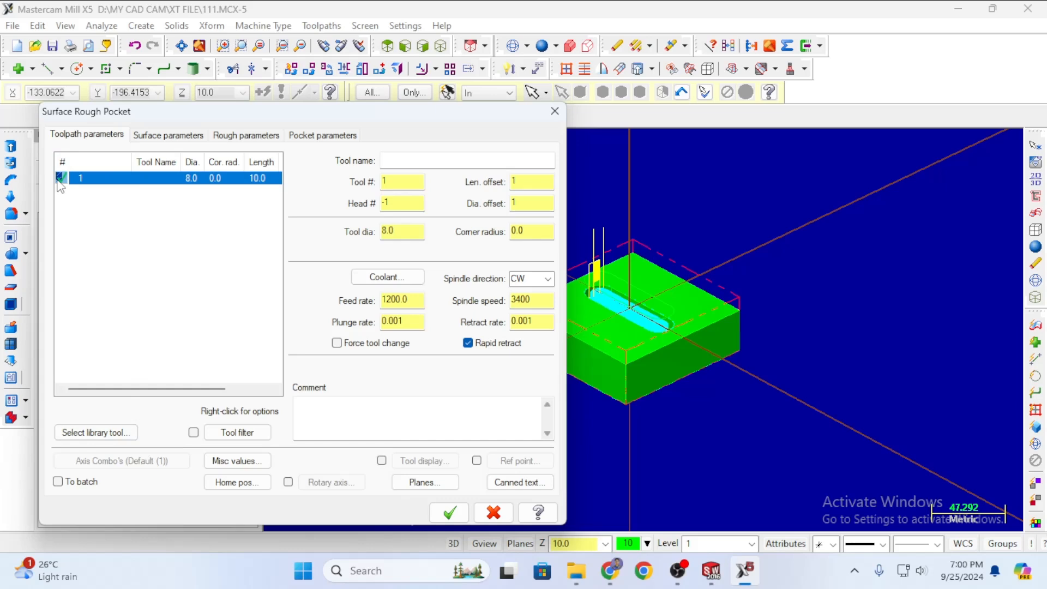
{"action": "right_click", "coordinate": [194, 181]}
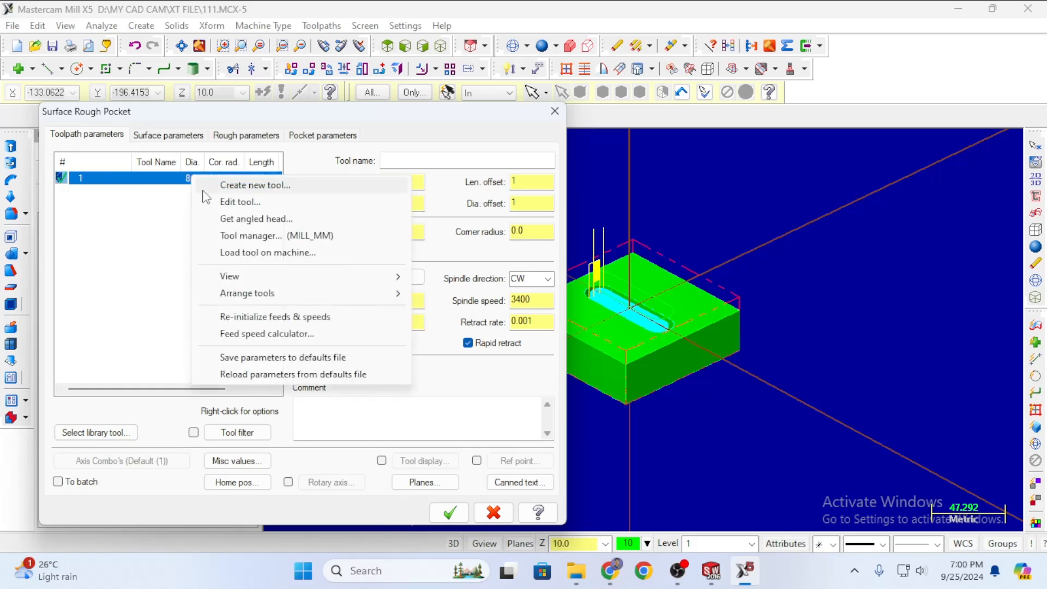
{"action": "left_click", "coordinate": [226, 205]}
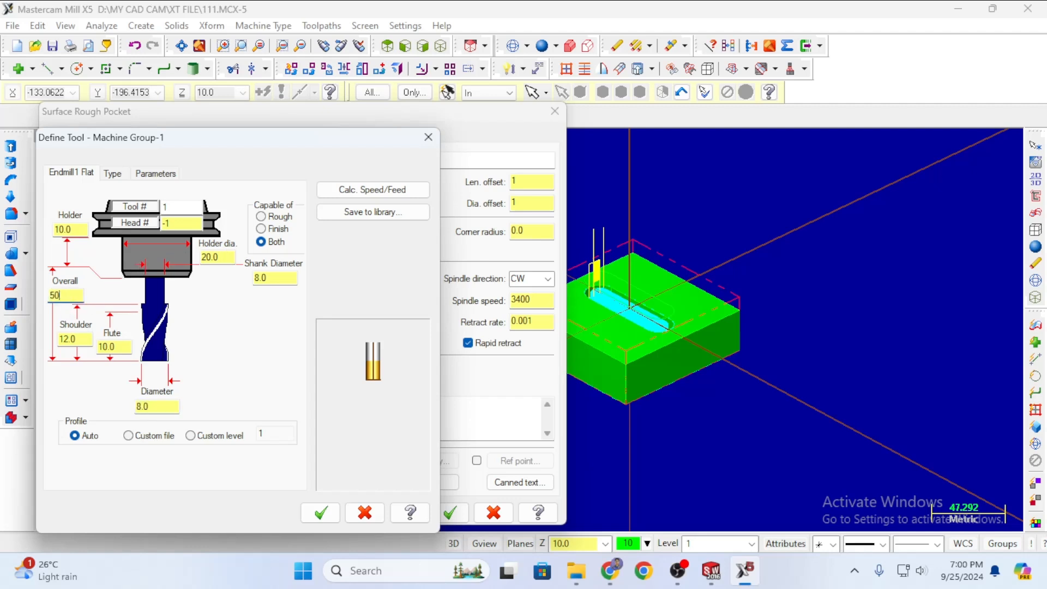
{"action": "key", "text": "Return"}
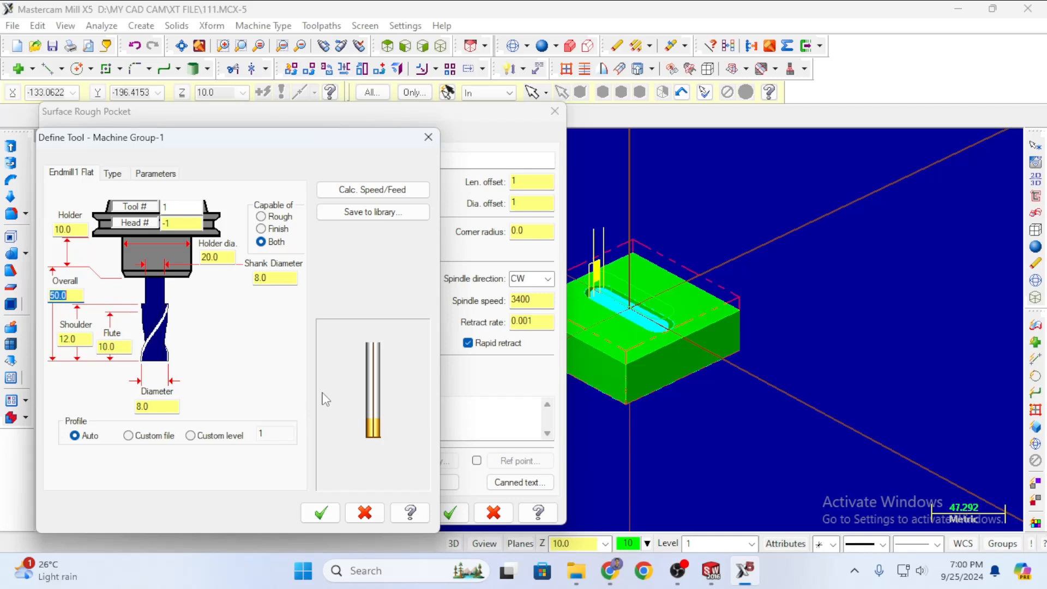
{"action": "left_click", "coordinate": [328, 513]}
{"action": "left_click", "coordinate": [437, 520]}
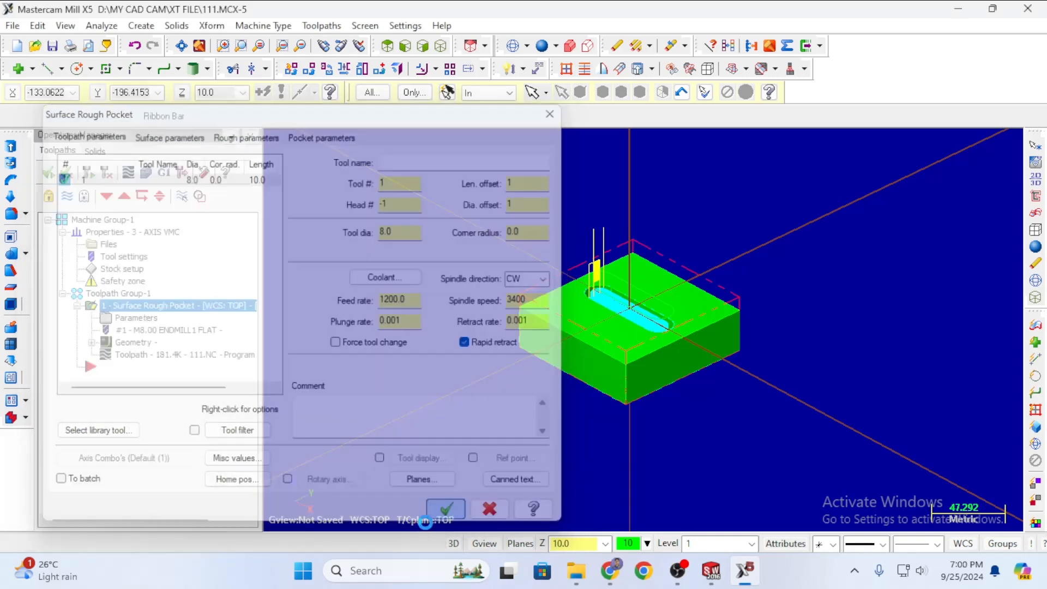
Dismiss the finish-pass warning, then backplot and play the updated pocket toolpath before closing it.
{"action": "left_click", "coordinate": [637, 318]}
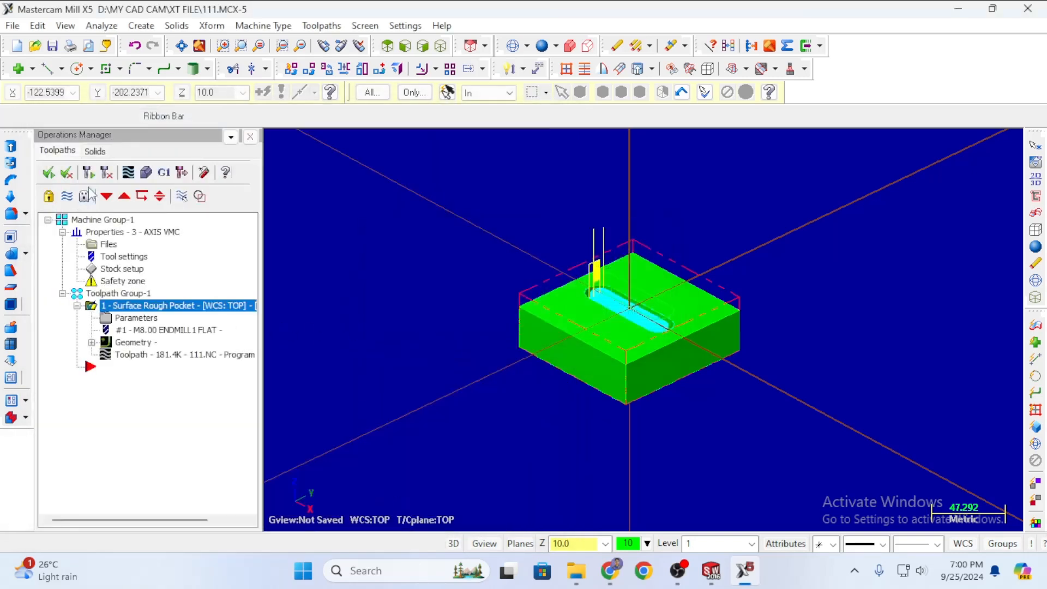
{"action": "left_click", "coordinate": [130, 173]}
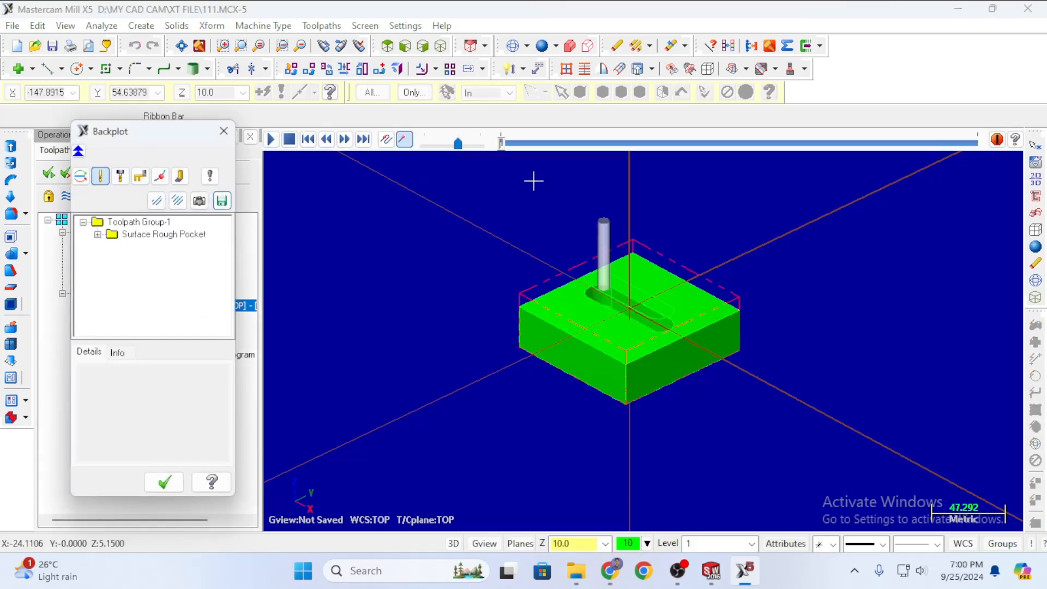
{"action": "left_click", "coordinate": [270, 139]}
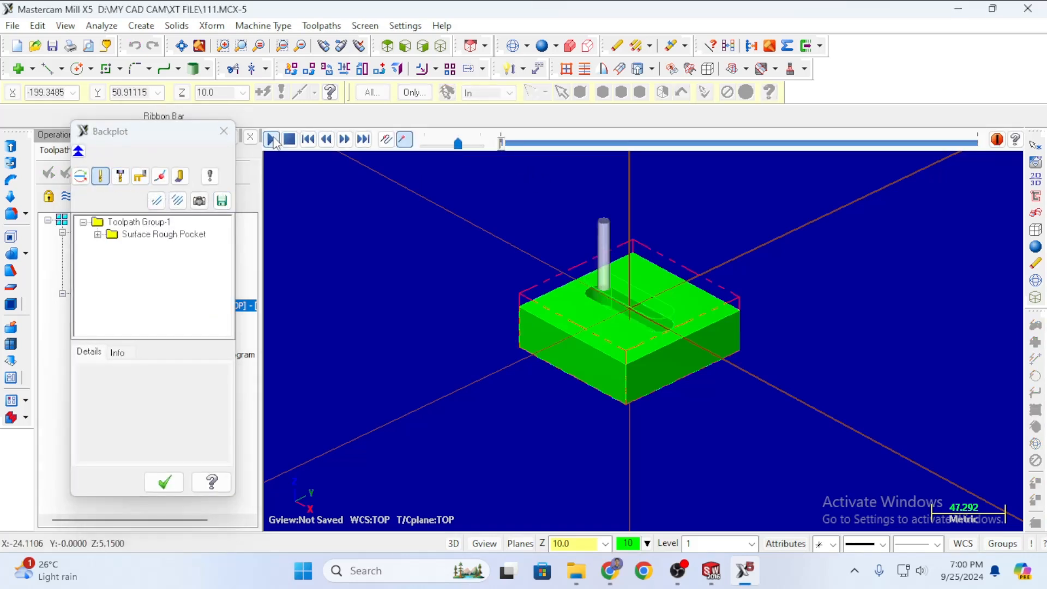
{"action": "left_click", "coordinate": [223, 131]}
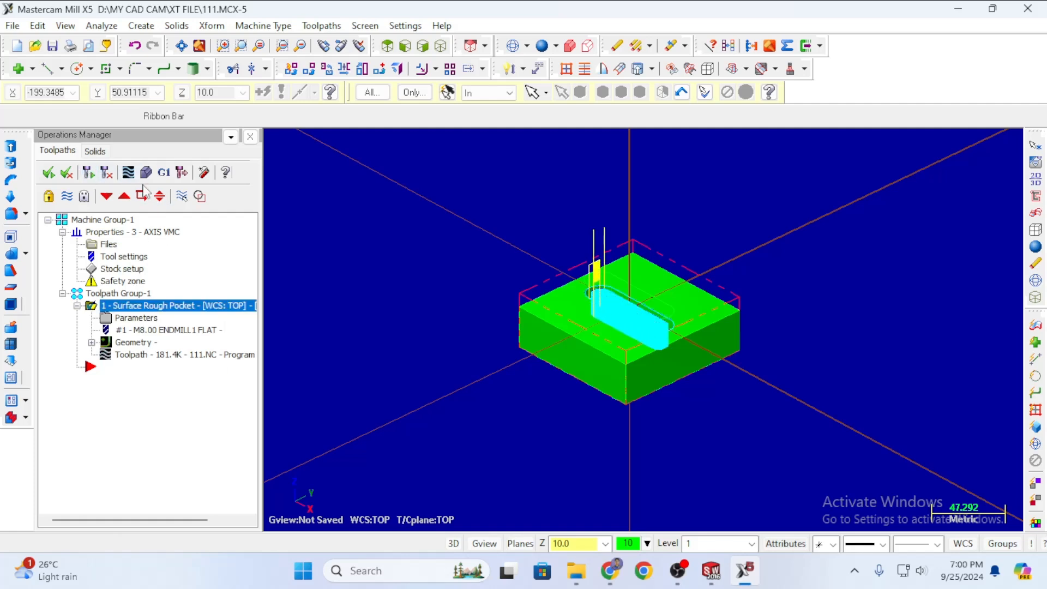
{"action": "middle_click_drag", "start_coordinate": [822, 346], "coordinate": [783, 358]}
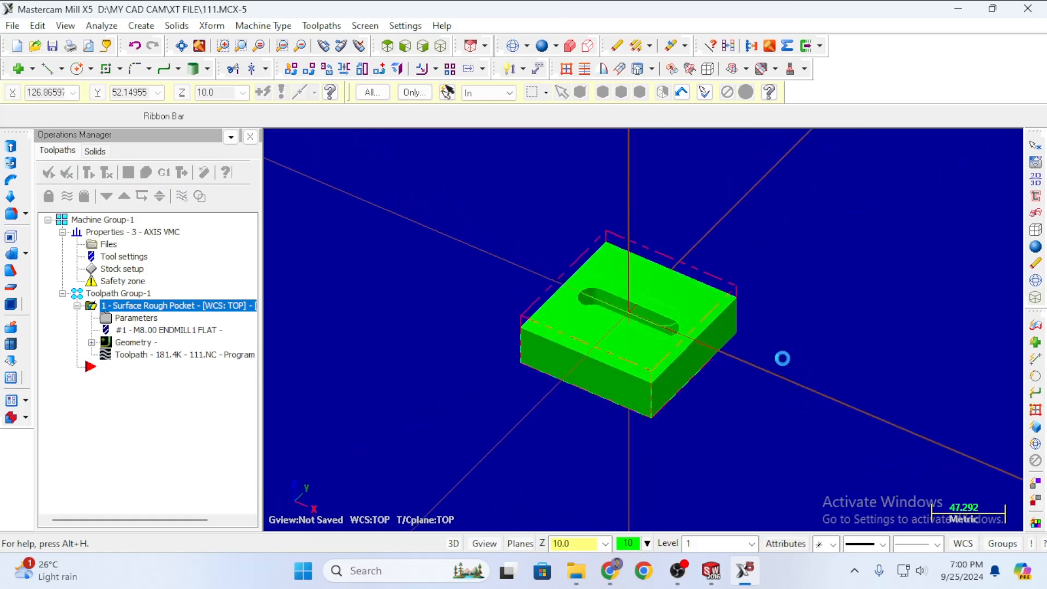
{"action": "left_click", "coordinate": [146, 172]}
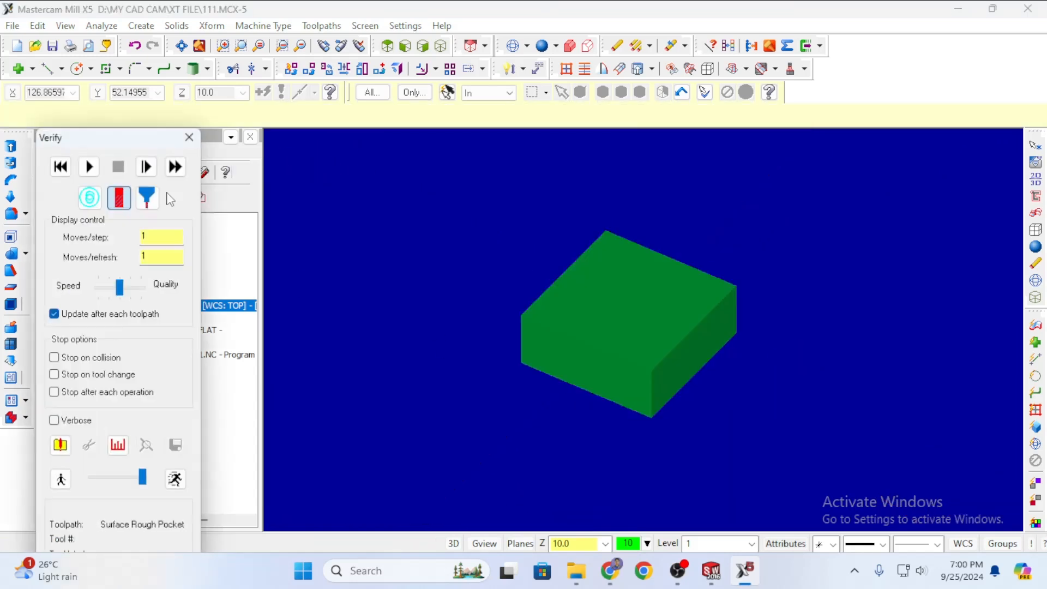
{"action": "left_click", "coordinate": [90, 167]}
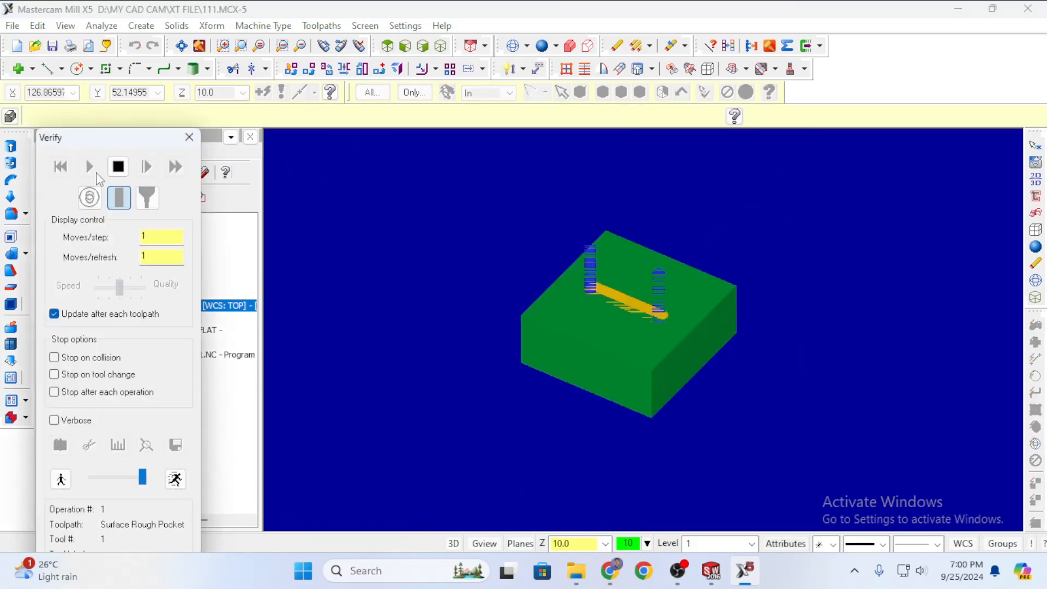
{"action": "left_click", "coordinate": [121, 192]}
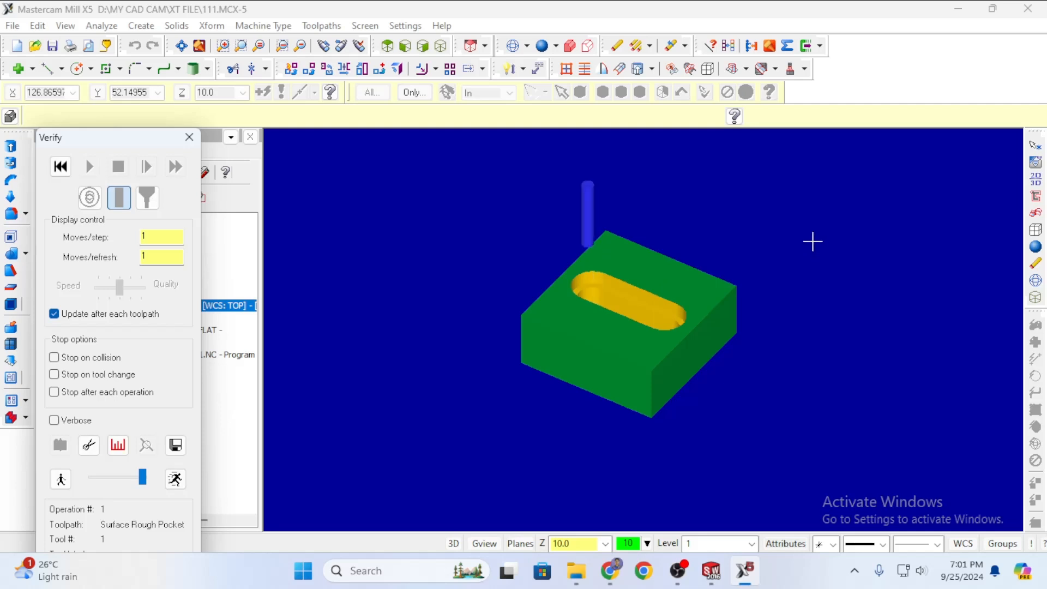
{"action": "middle_click_drag", "start_coordinate": [811, 241], "coordinate": [923, 229]}
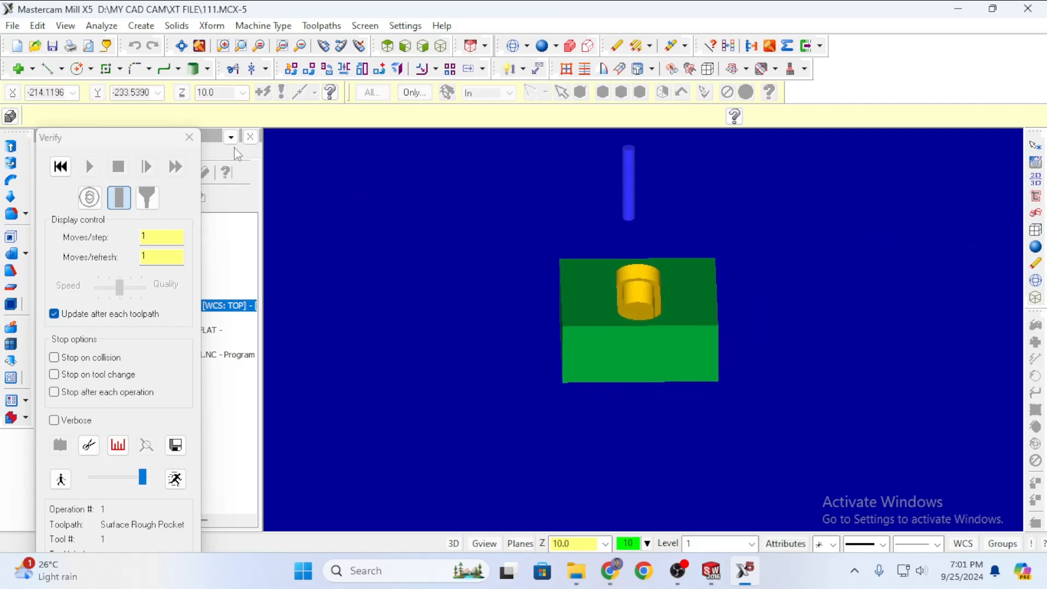
{"action": "left_click", "coordinate": [189, 138]}
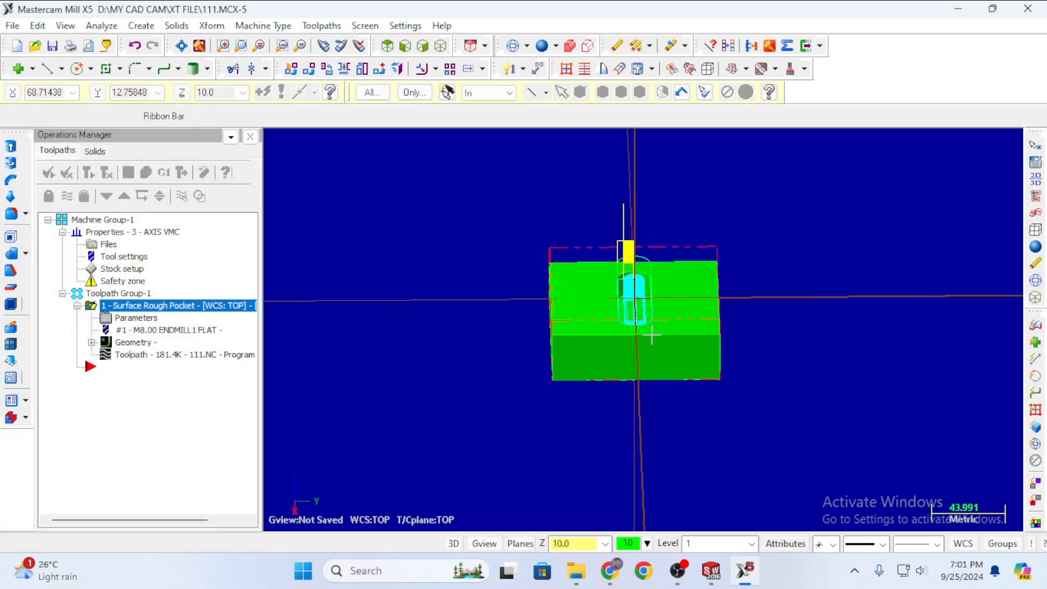
Inspect the toolpath from top-down, side-on and oblique views, then launch Verify on the pocket operation.
{"action": "scroll", "coordinate": [682, 310], "scroll_direction": "up", "scroll_amount": 5}
{"action": "scroll", "coordinate": [636, 268], "scroll_direction": "up", "scroll_amount": 1}
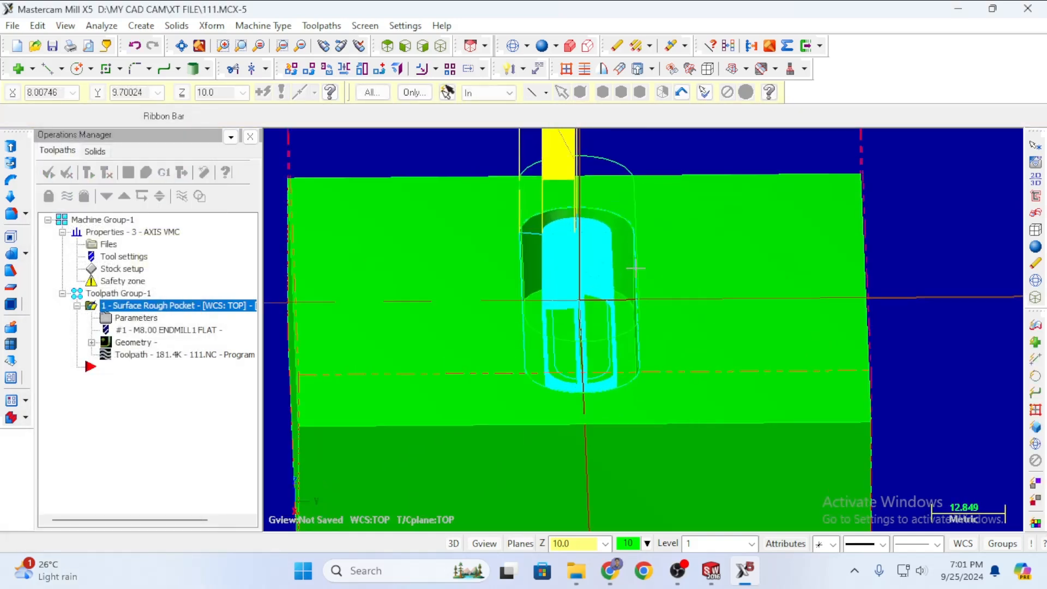
{"action": "scroll", "coordinate": [608, 296], "scroll_direction": "down", "scroll_amount": 3}
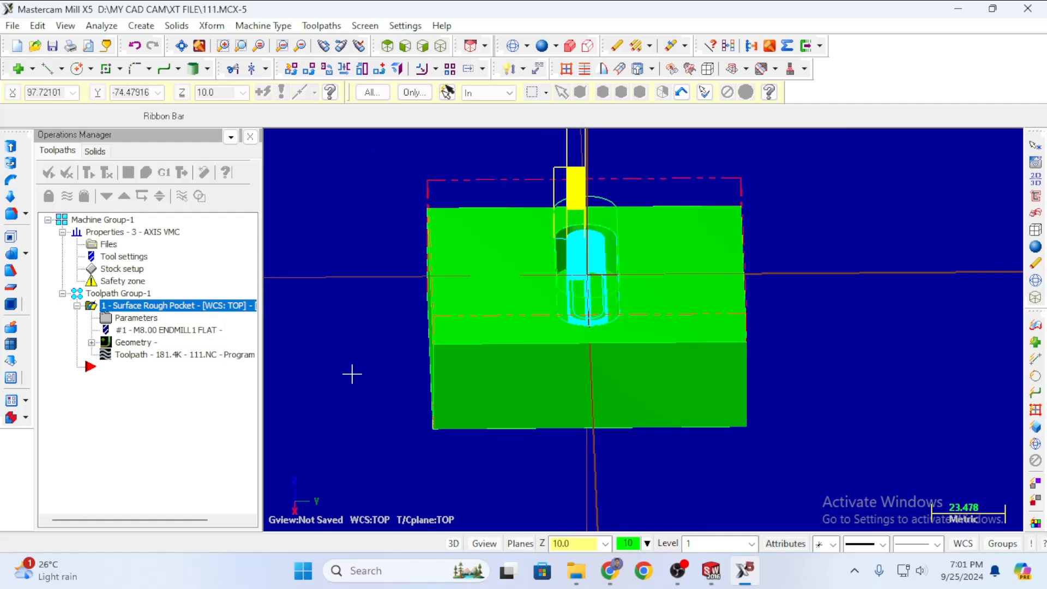
{"action": "middle_click_drag", "start_coordinate": [359, 354], "coordinate": [627, 376]}
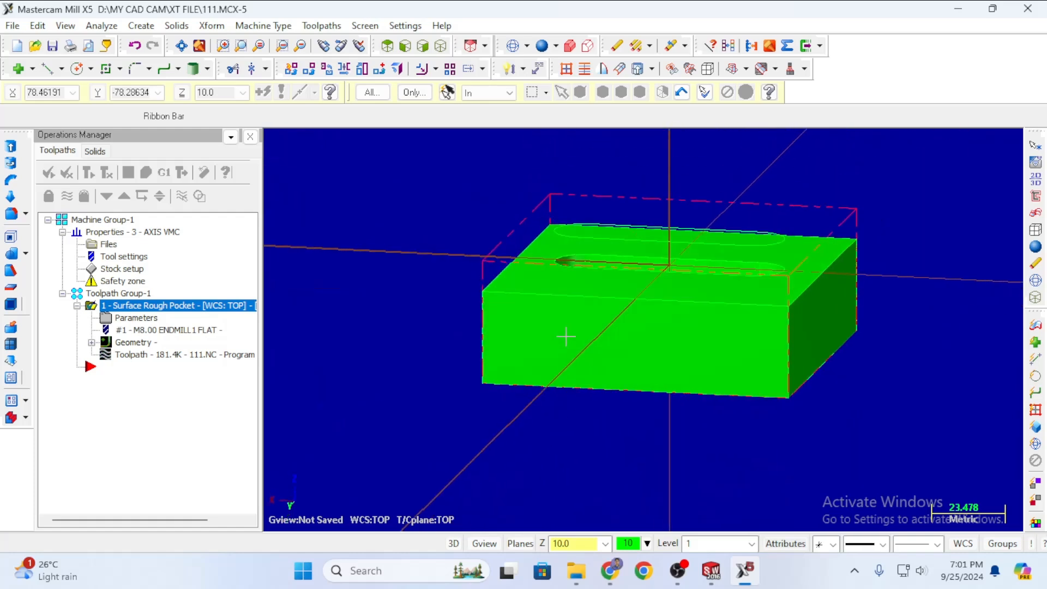
{"action": "middle_click_drag", "start_coordinate": [918, 215], "coordinate": [804, 191]}
{"action": "scroll", "coordinate": [763, 208], "scroll_direction": "up", "scroll_amount": 1}
{"action": "scroll", "coordinate": [668, 246], "scroll_direction": "up", "scroll_amount": 3}
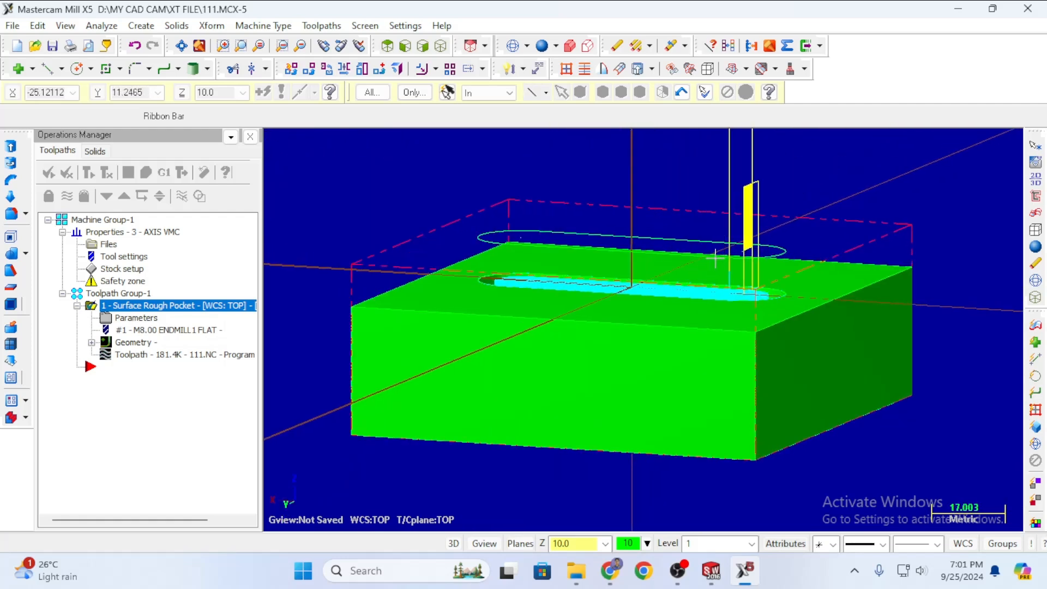
{"action": "scroll", "coordinate": [715, 258], "scroll_direction": "down", "scroll_amount": 4}
{"action": "middle_click_drag", "start_coordinate": [900, 169], "coordinate": [802, 236]}
{"action": "scroll", "coordinate": [599, 250], "scroll_direction": "up", "scroll_amount": 8}
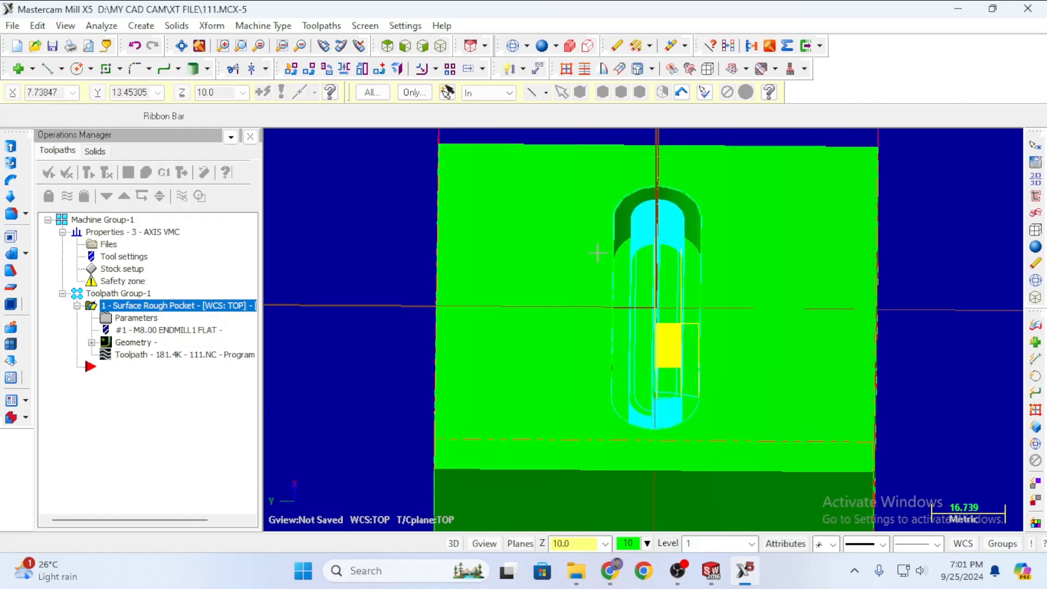
{"action": "middle_click_drag", "start_coordinate": [568, 232], "coordinate": [536, 231]}
{"action": "scroll", "coordinate": [536, 230], "scroll_direction": "down", "scroll_amount": 8}
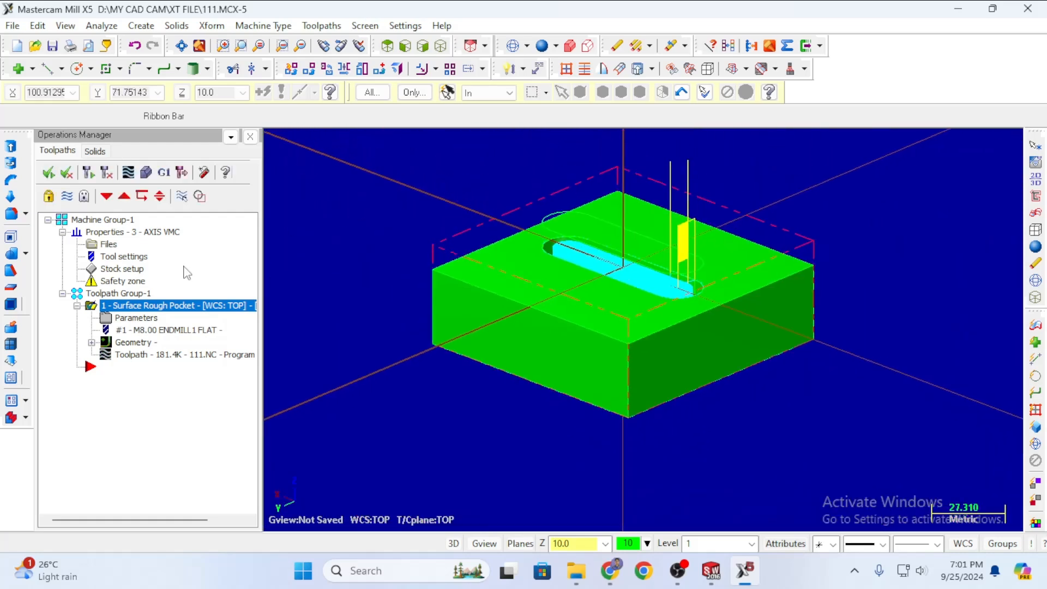
{"action": "scroll", "coordinate": [540, 236], "scroll_direction": "down", "scroll_amount": 2}
{"action": "scroll", "coordinate": [611, 300], "scroll_direction": "up", "scroll_amount": 7}
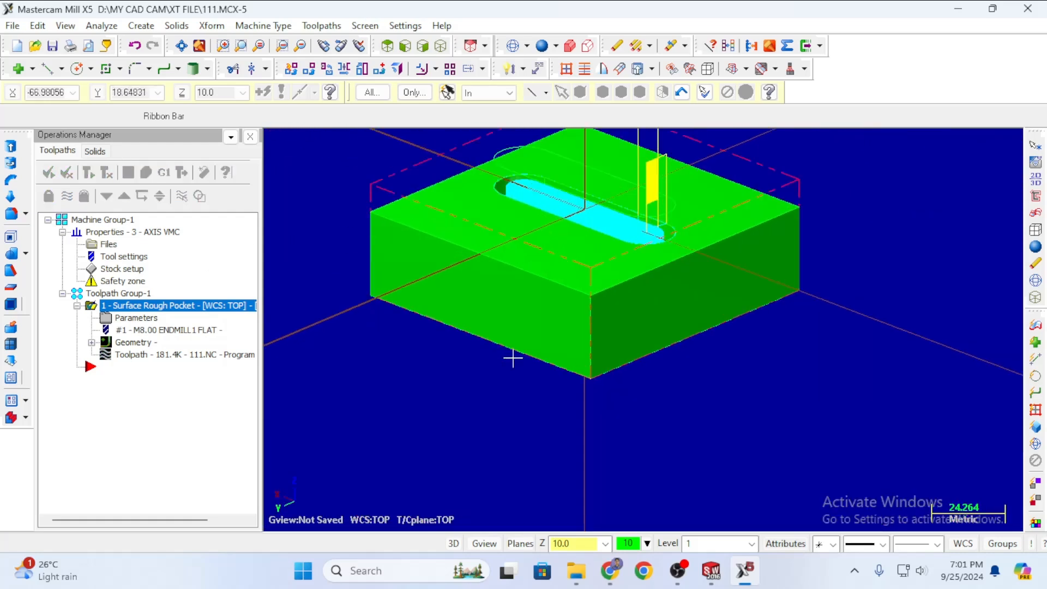
{"action": "scroll", "coordinate": [436, 305], "scroll_direction": "down", "scroll_amount": 5}
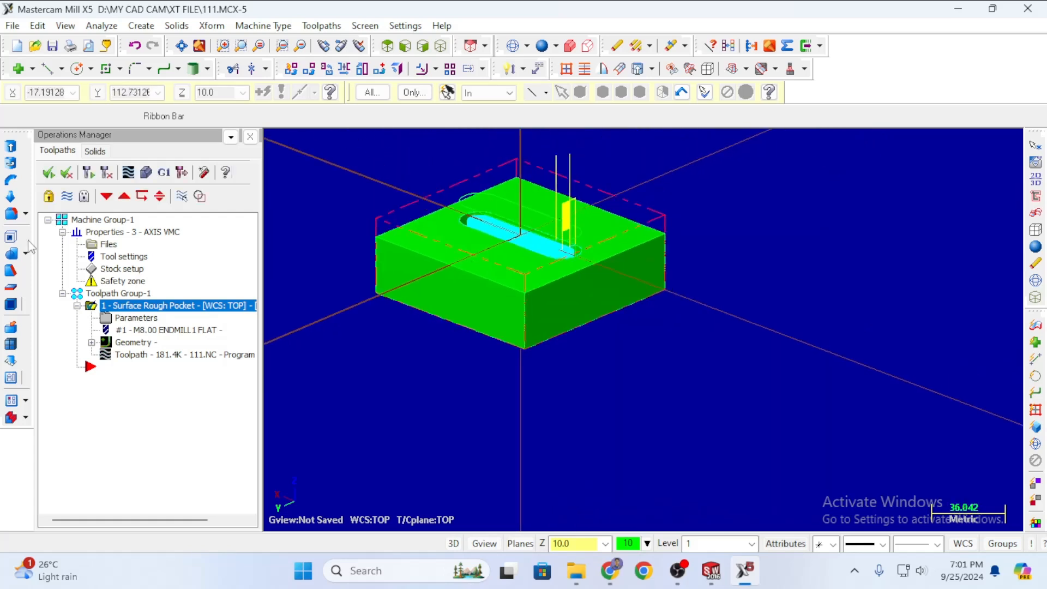
{"action": "left_click", "coordinate": [145, 172]}
Simulate the pocket cut and inspect the stock from a top-down angle before closing Verify.
{"action": "left_click", "coordinate": [89, 166]}
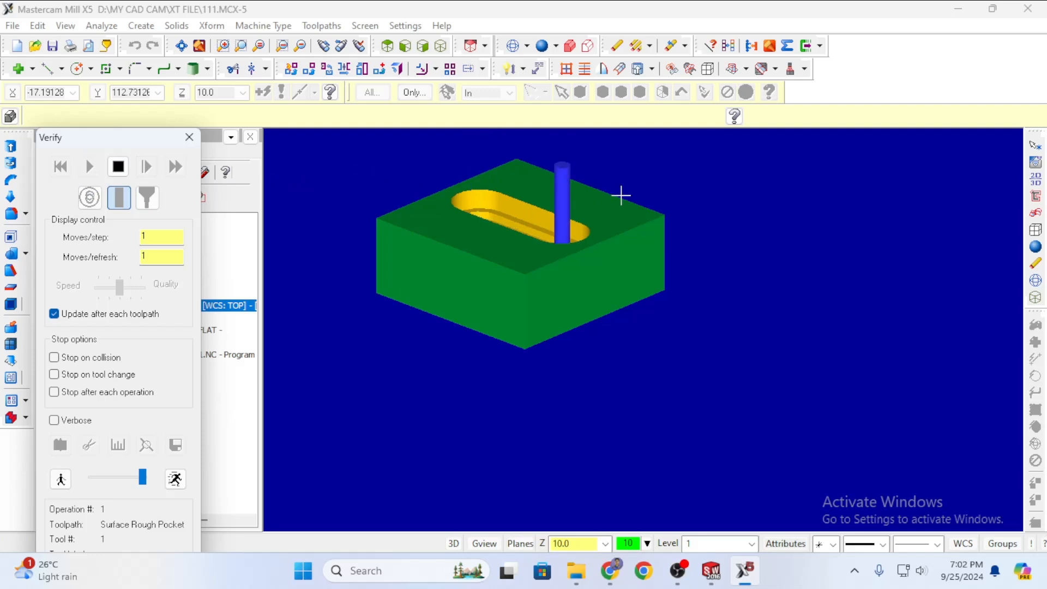
{"action": "middle_click_drag", "start_coordinate": [689, 201], "coordinate": [594, 215]}
{"action": "scroll", "coordinate": [545, 197], "scroll_direction": "down", "scroll_amount": 6}
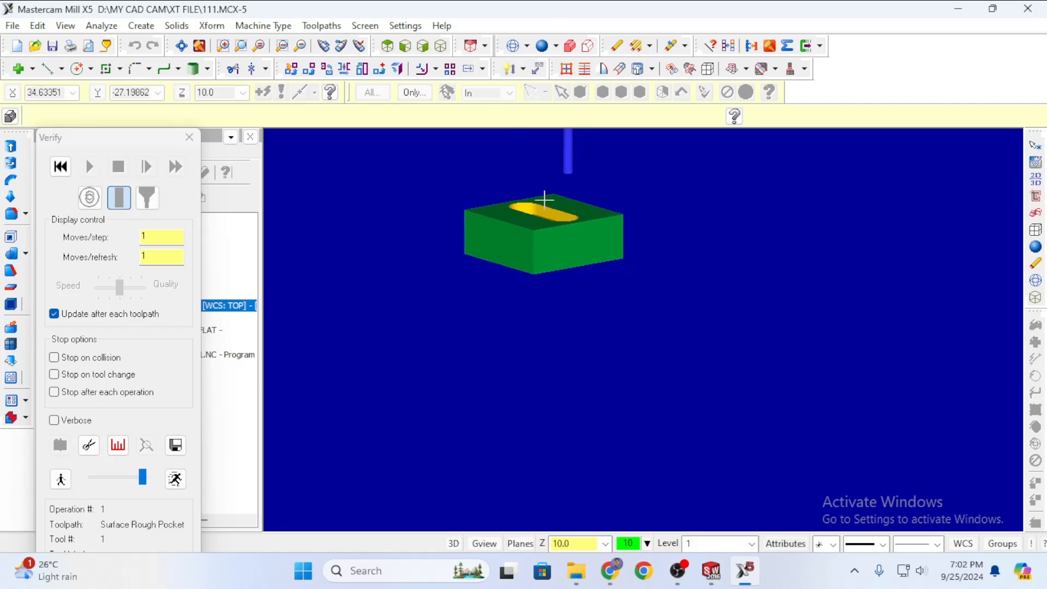
{"action": "scroll", "coordinate": [467, 313], "scroll_direction": "down", "scroll_amount": 1}
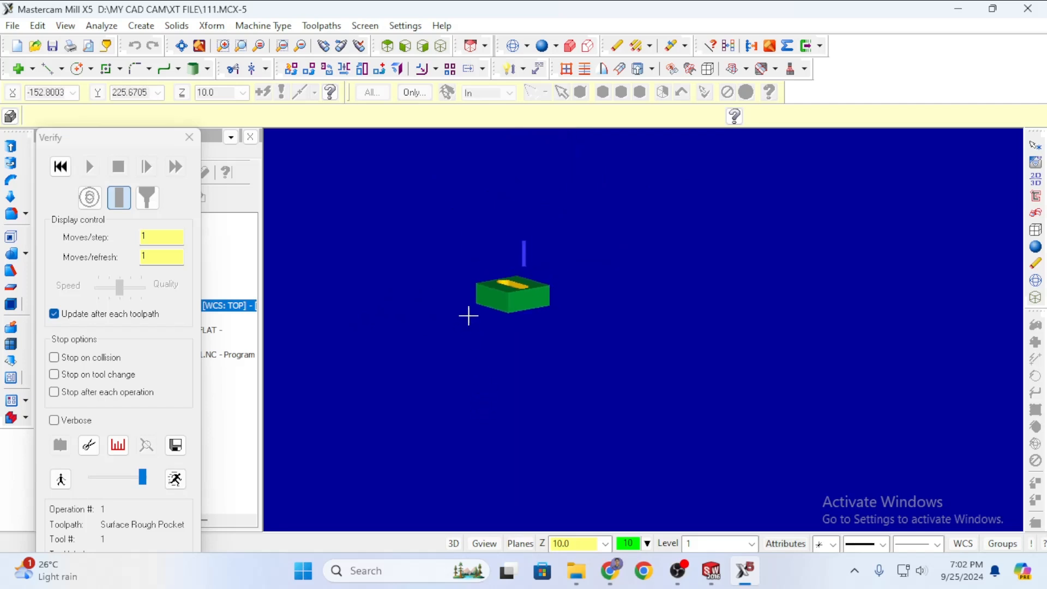
{"action": "scroll", "coordinate": [456, 285], "scroll_direction": "up", "scroll_amount": 5}
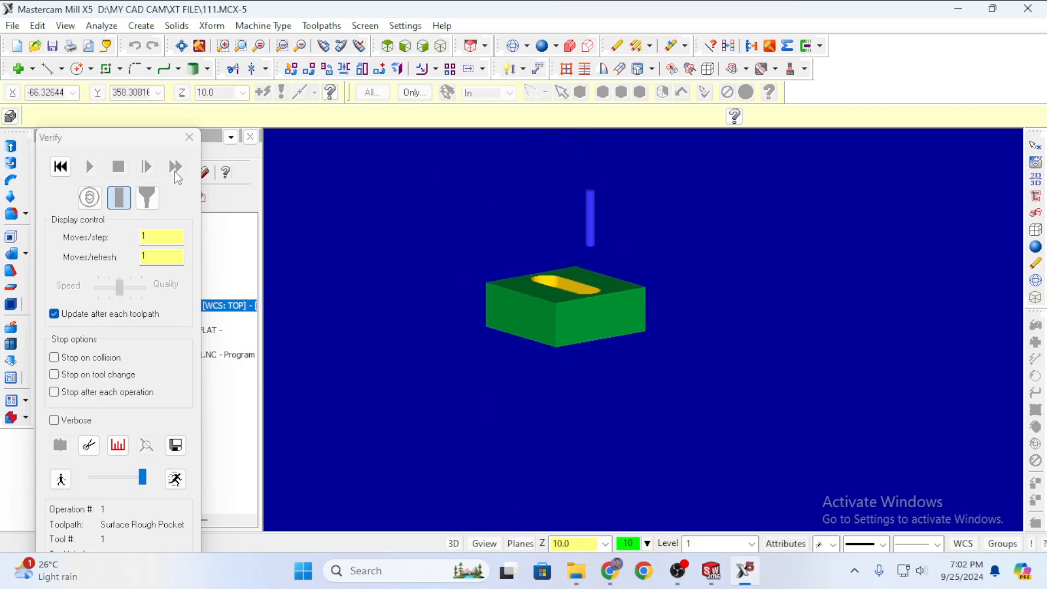
{"action": "left_click", "coordinate": [188, 137]}
Rerun the Verify simulation, view the cut part from the side, and close it.
{"action": "left_click", "coordinate": [143, 175]}
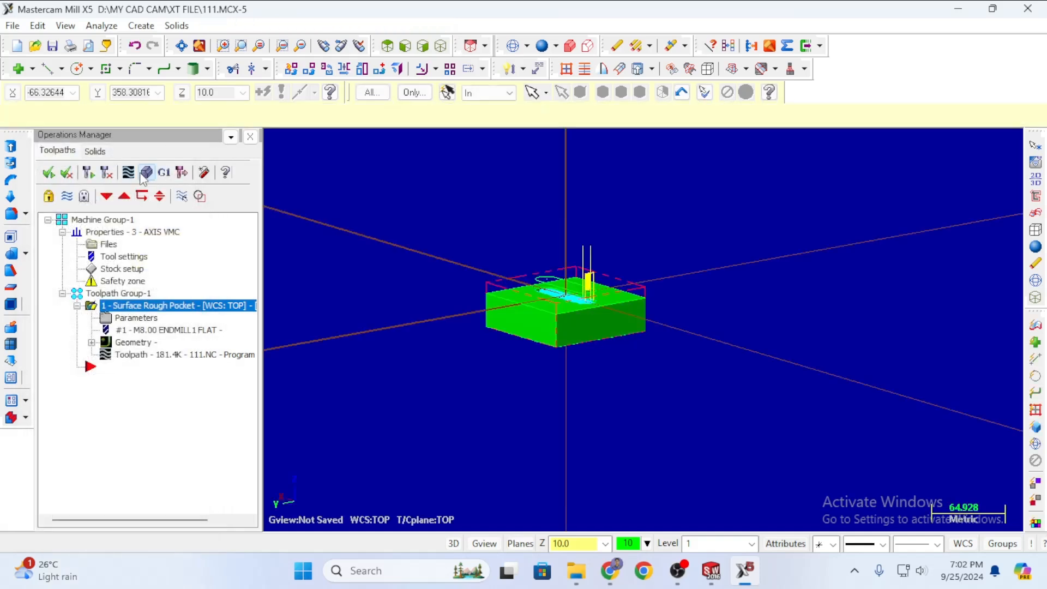
{"action": "left_click", "coordinate": [92, 168]}
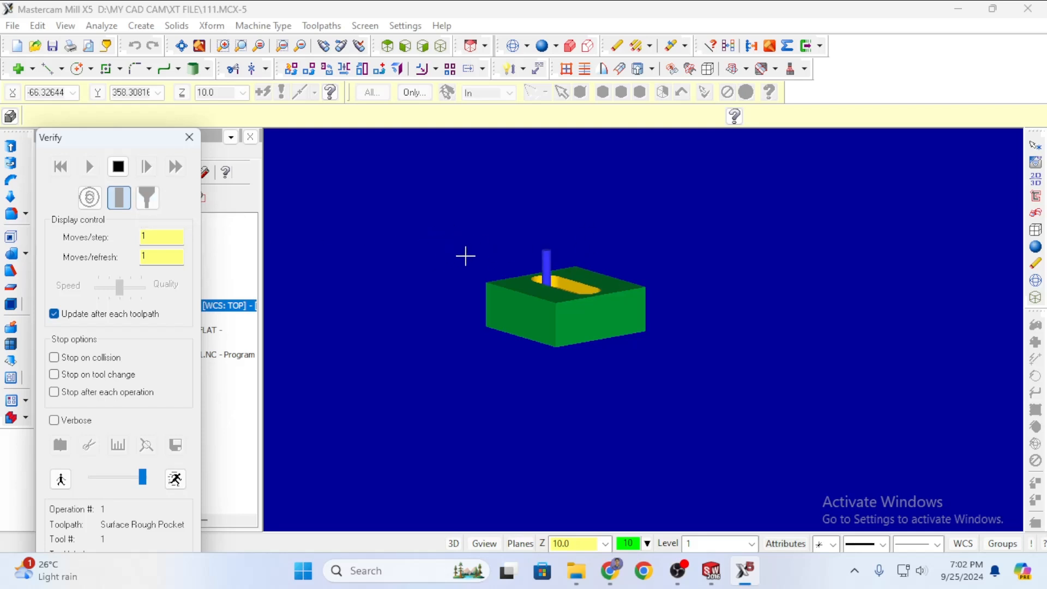
{"action": "middle_click_drag", "start_coordinate": [484, 300], "coordinate": [355, 255]}
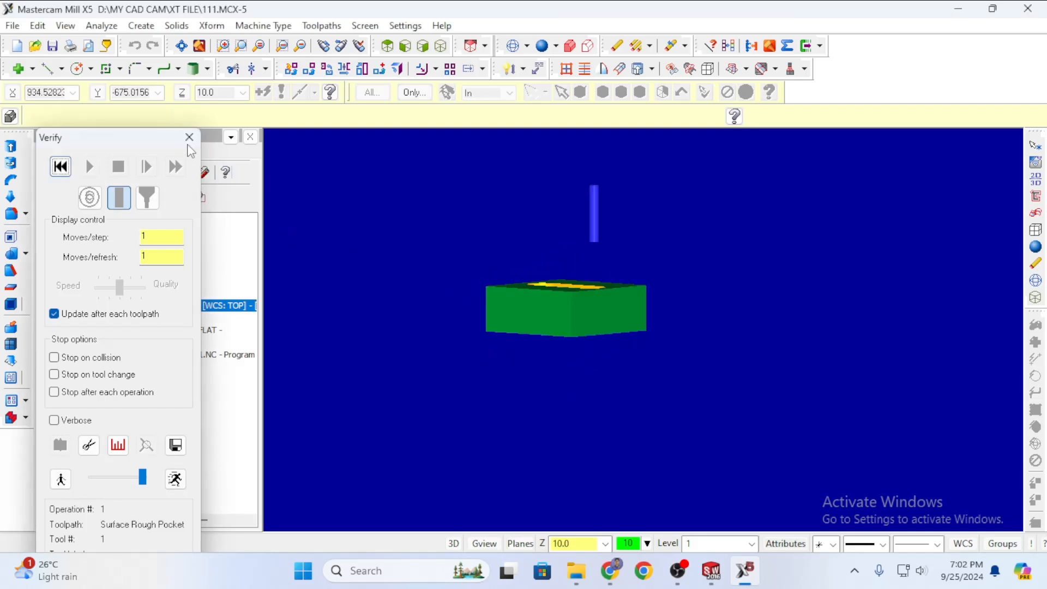
{"action": "left_click", "coordinate": [190, 137]}
Backplot and play the pocket toolpath from a tilted top view, then close the Backplot.
{"action": "left_click", "coordinate": [127, 173]}
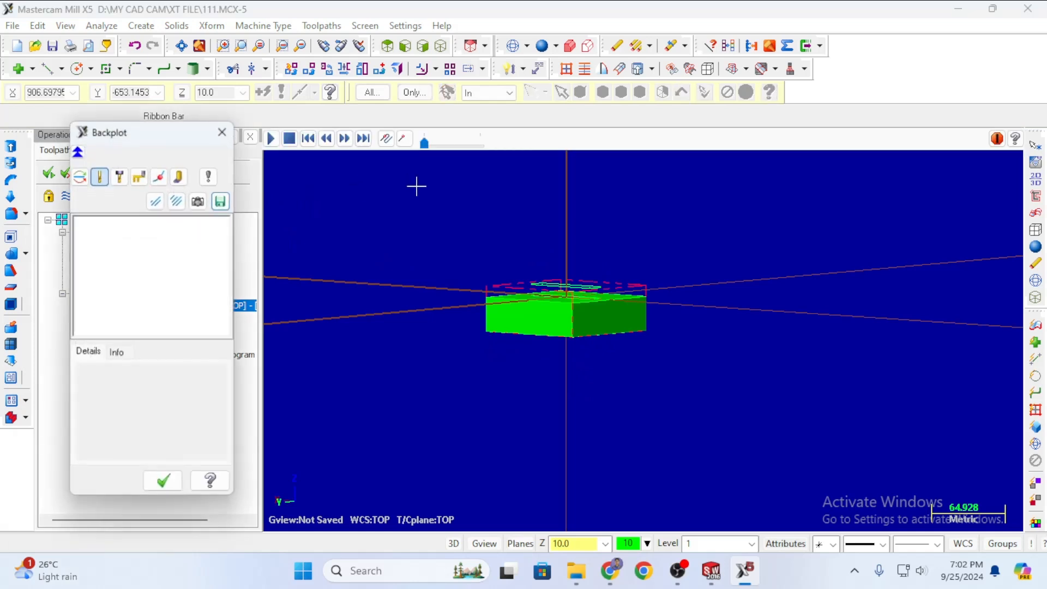
{"action": "left_click", "coordinate": [270, 139]}
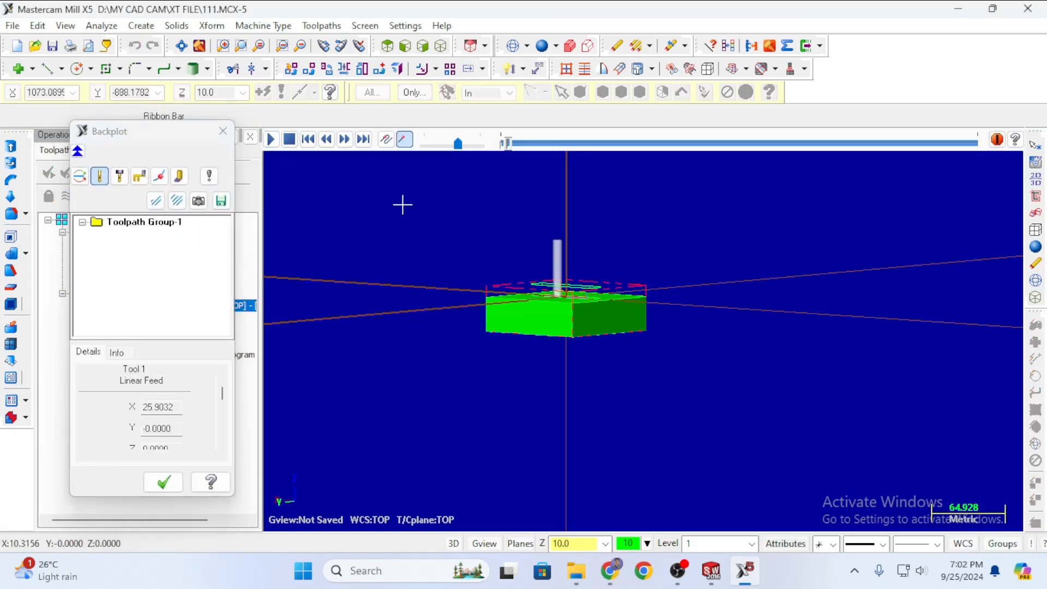
{"action": "middle_click_drag", "start_coordinate": [702, 264], "coordinate": [662, 319]}
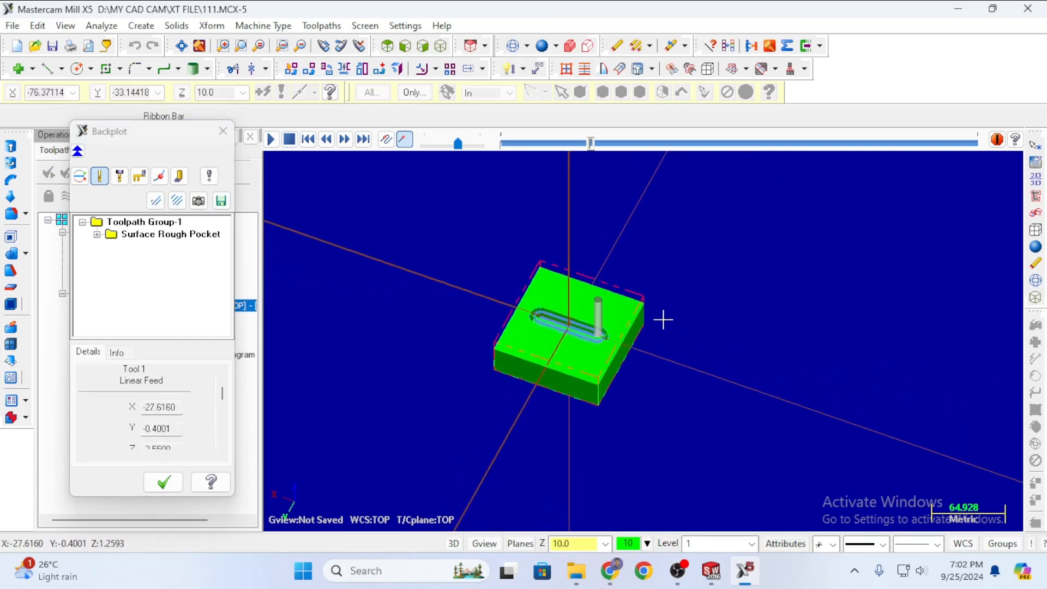
{"action": "scroll", "coordinate": [570, 316], "scroll_direction": "up", "scroll_amount": 4}
{"action": "scroll", "coordinate": [584, 321], "scroll_direction": "up", "scroll_amount": 6}
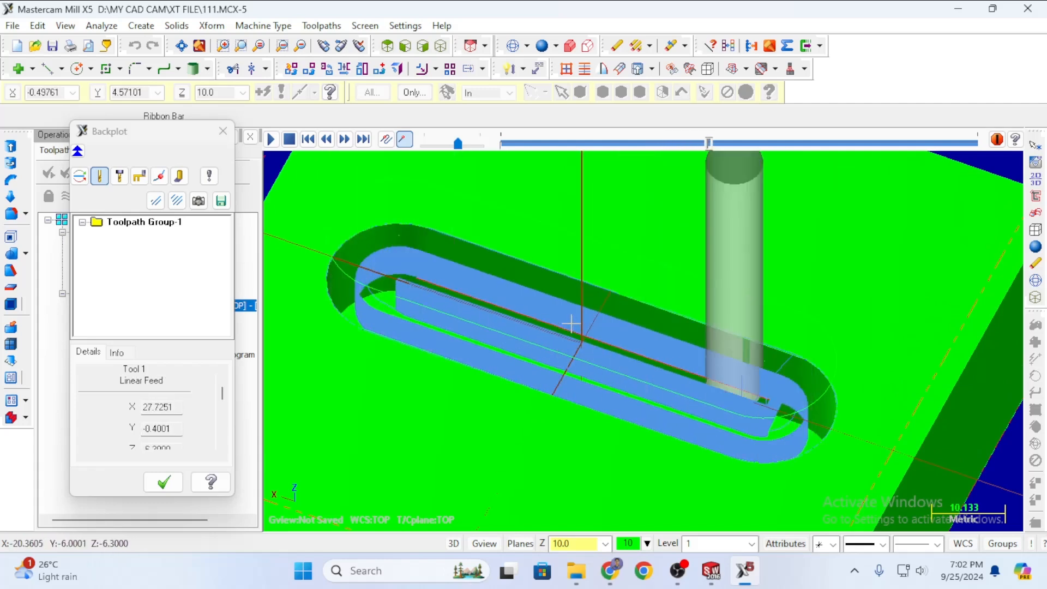
{"action": "scroll", "coordinate": [569, 333], "scroll_direction": "down", "scroll_amount": 1}
{"action": "scroll", "coordinate": [569, 333], "scroll_direction": "down", "scroll_amount": 4}
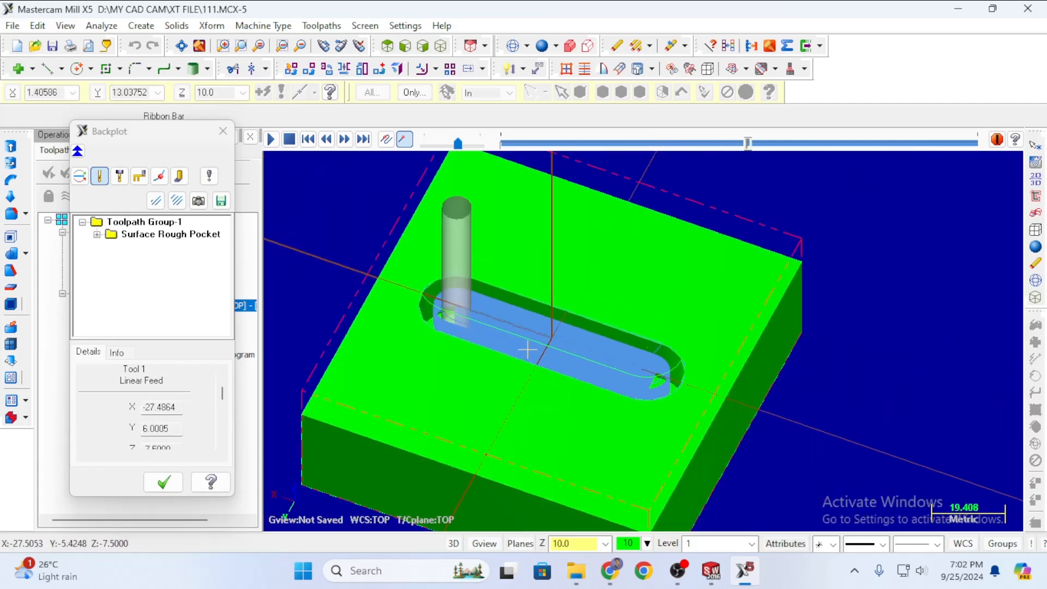
{"action": "scroll", "coordinate": [404, 384], "scroll_direction": "down", "scroll_amount": 1}
{"action": "scroll", "coordinate": [461, 349], "scroll_direction": "down", "scroll_amount": 3}
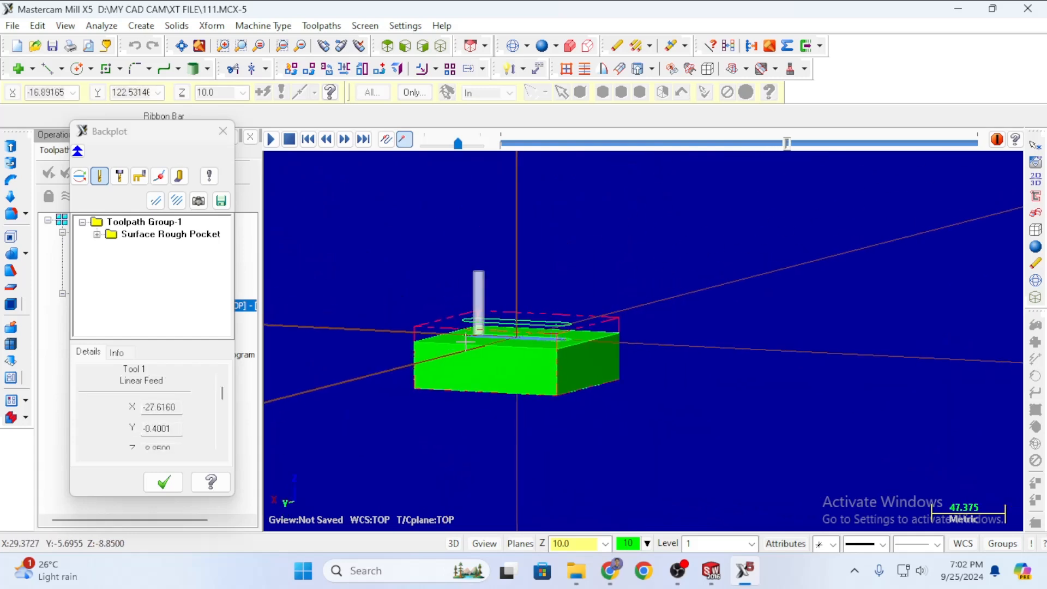
{"action": "left_click", "coordinate": [223, 131]}
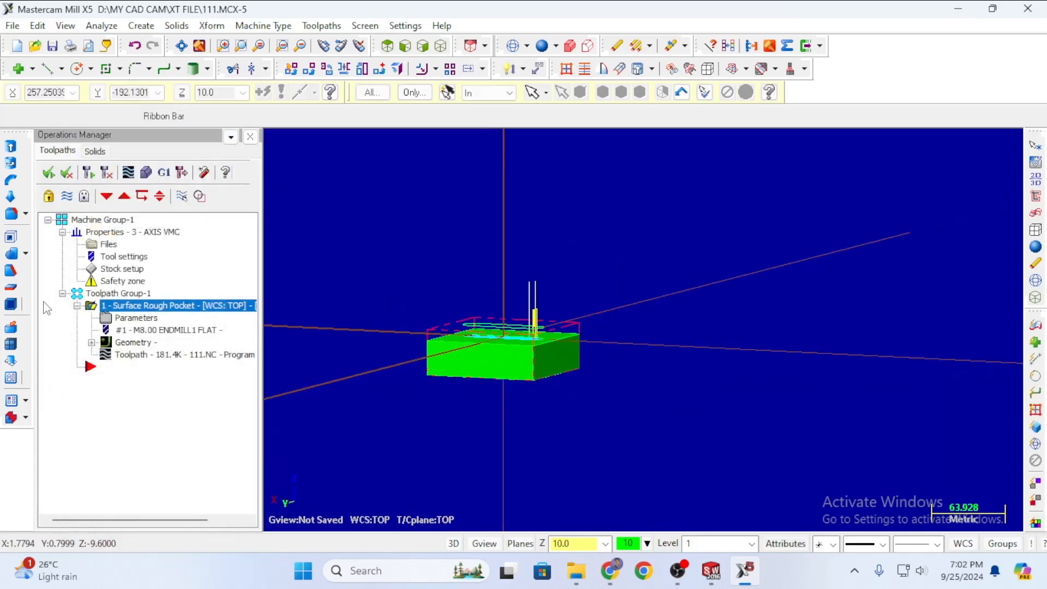
{"action": "left_click", "coordinate": [118, 319]}
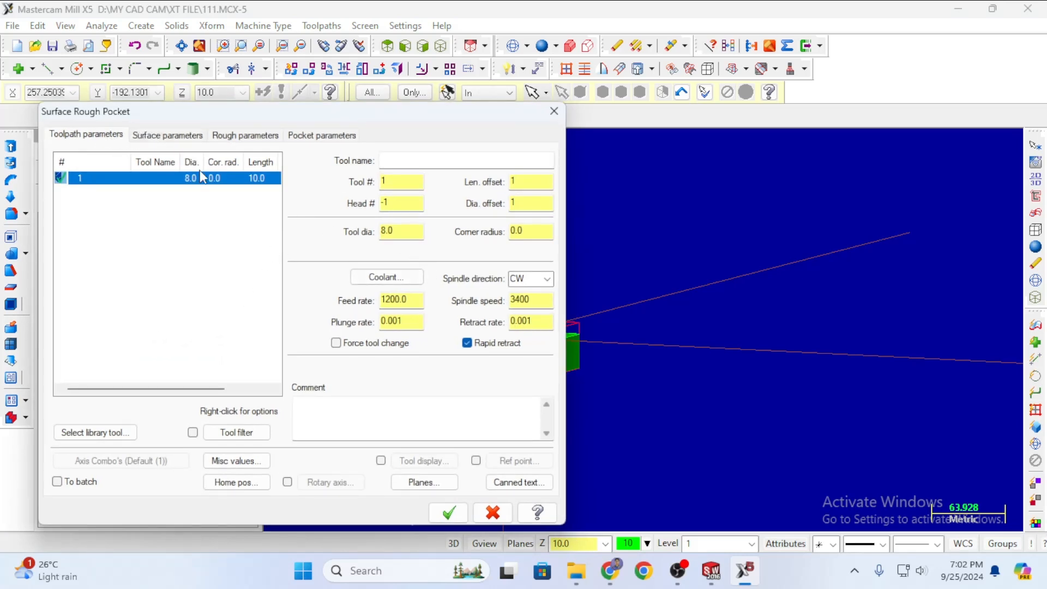
{"action": "left_click", "coordinate": [170, 135]}
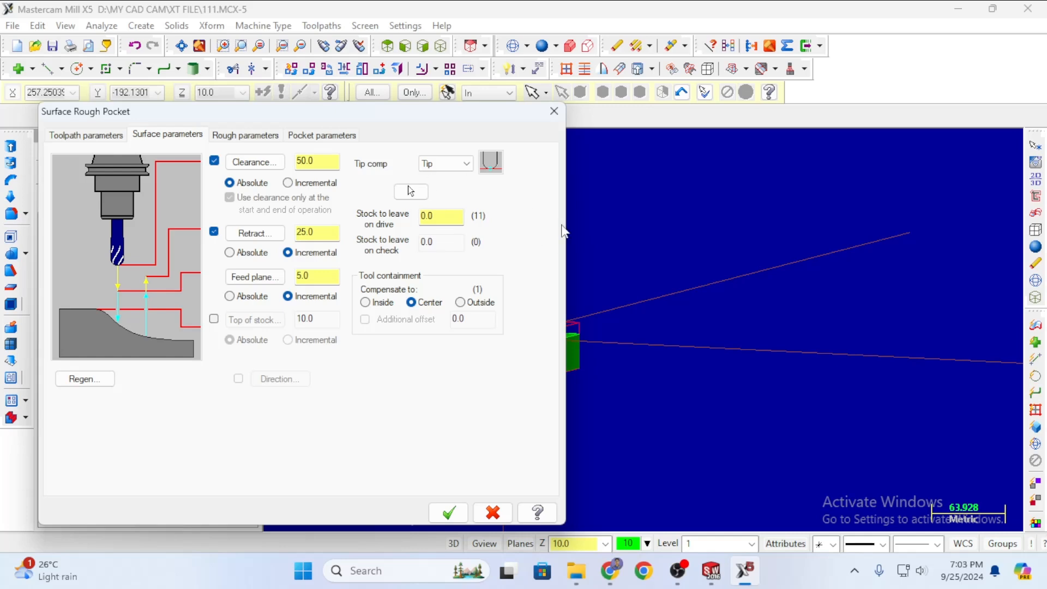
{"action": "left_click", "coordinate": [554, 112]}
{"action": "scroll", "coordinate": [524, 273], "scroll_direction": "up", "scroll_amount": 4}
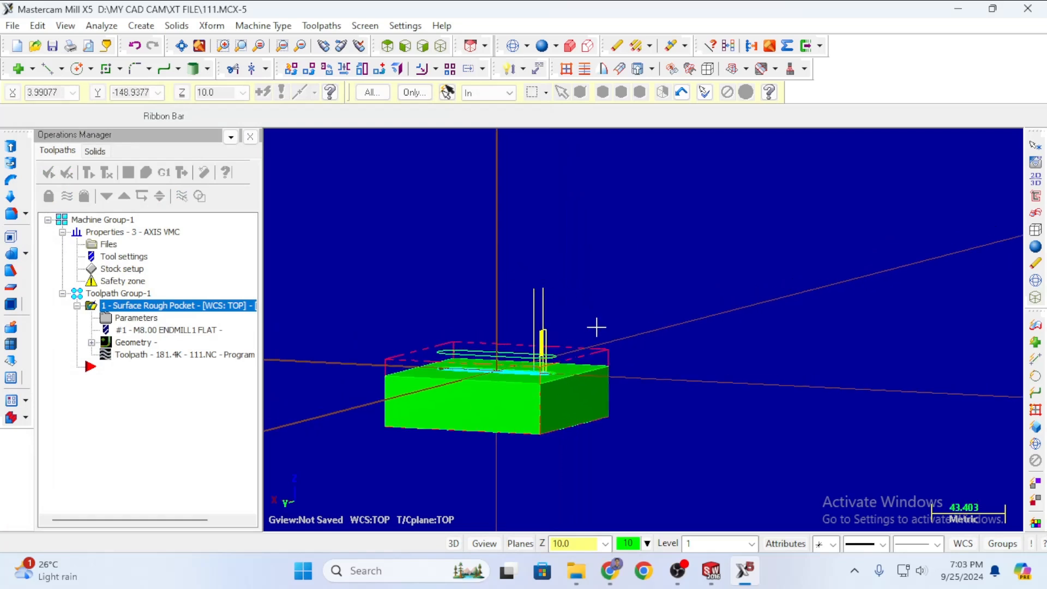
{"action": "middle_click_drag", "start_coordinate": [596, 328], "coordinate": [534, 316]}
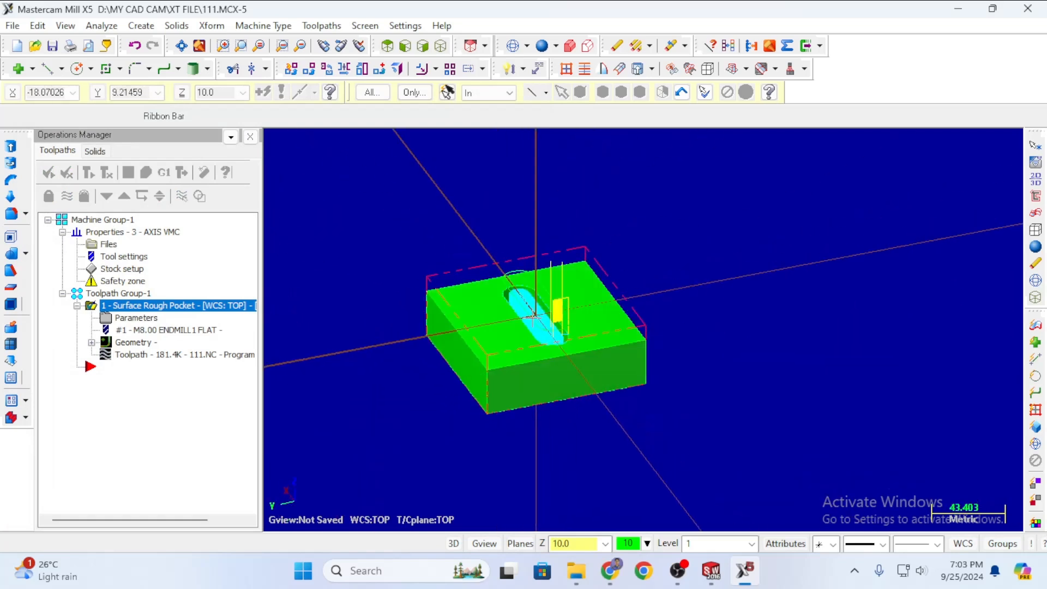
{"action": "scroll", "coordinate": [534, 316], "scroll_direction": "up", "scroll_amount": 5}
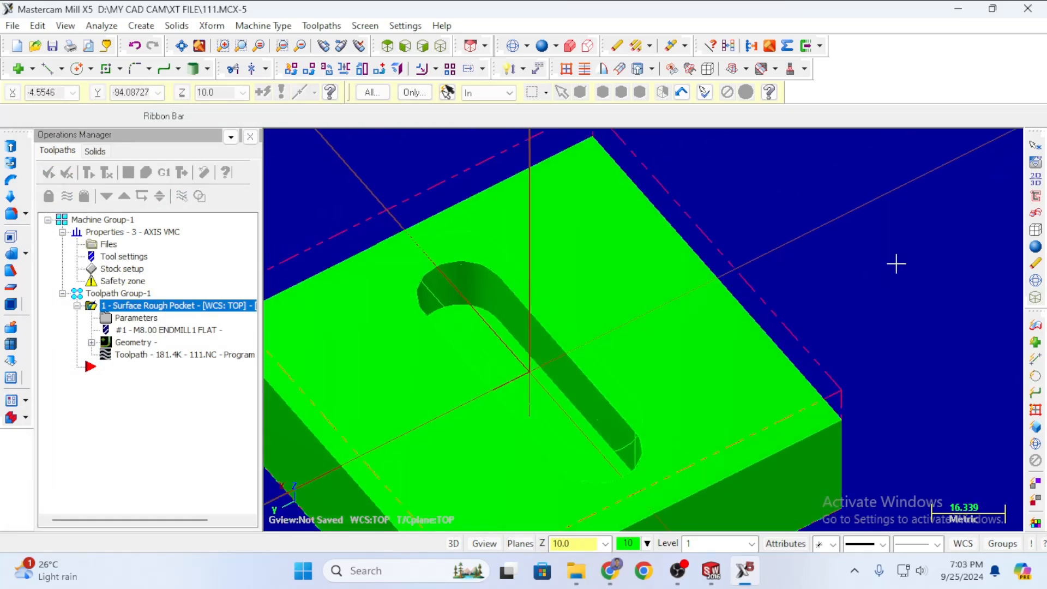
{"action": "middle_click_drag", "start_coordinate": [896, 264], "coordinate": [795, 264]}
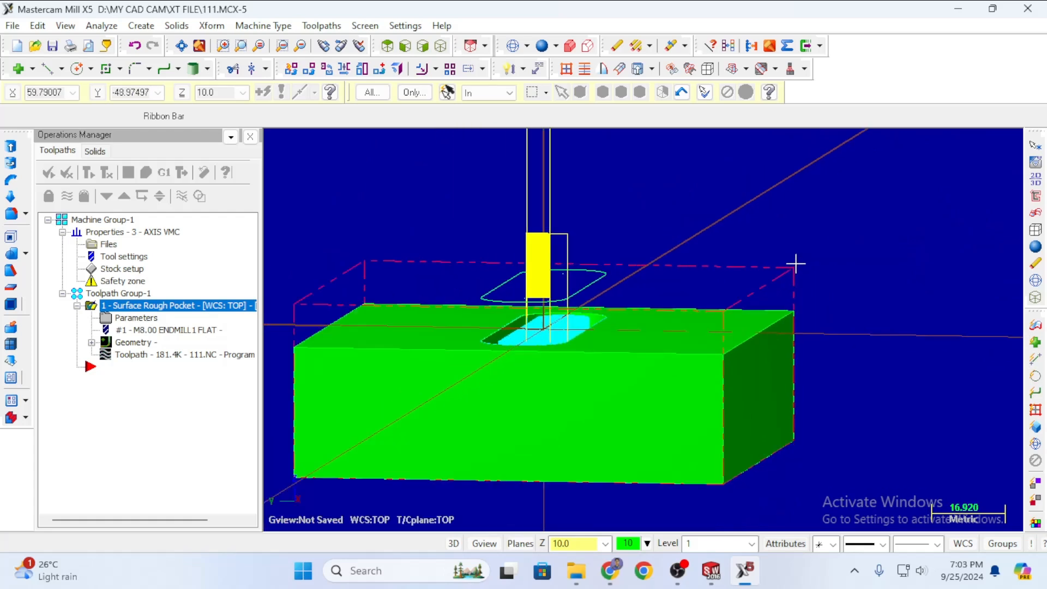
{"action": "scroll", "coordinate": [796, 264], "scroll_direction": "down", "scroll_amount": 4}
{"action": "middle_click_drag", "start_coordinate": [413, 346], "coordinate": [790, 236]}
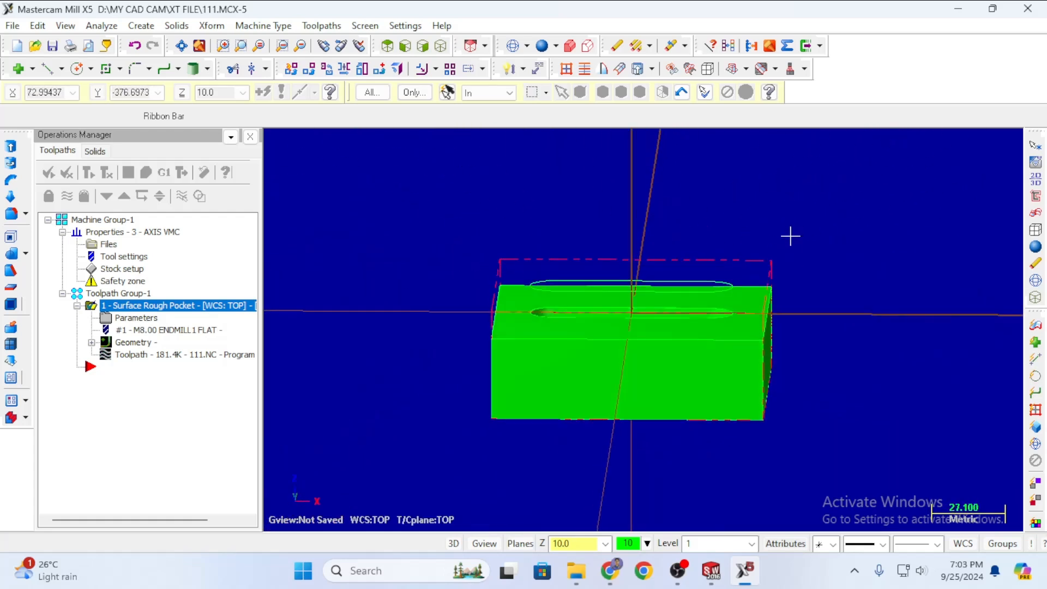
{"action": "scroll", "coordinate": [791, 236], "scroll_direction": "down", "scroll_amount": 1}
{"action": "scroll", "coordinate": [791, 225], "scroll_direction": "up", "scroll_amount": 3}
{"action": "scroll", "coordinate": [661, 326], "scroll_direction": "down", "scroll_amount": 1}
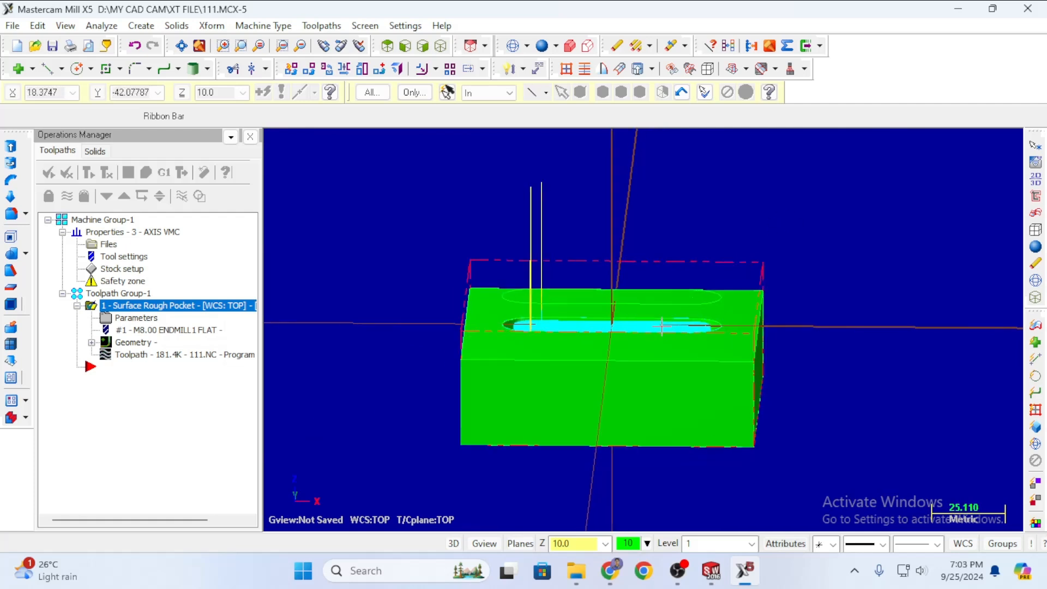
{"action": "scroll", "coordinate": [661, 327], "scroll_direction": "up", "scroll_amount": 3}
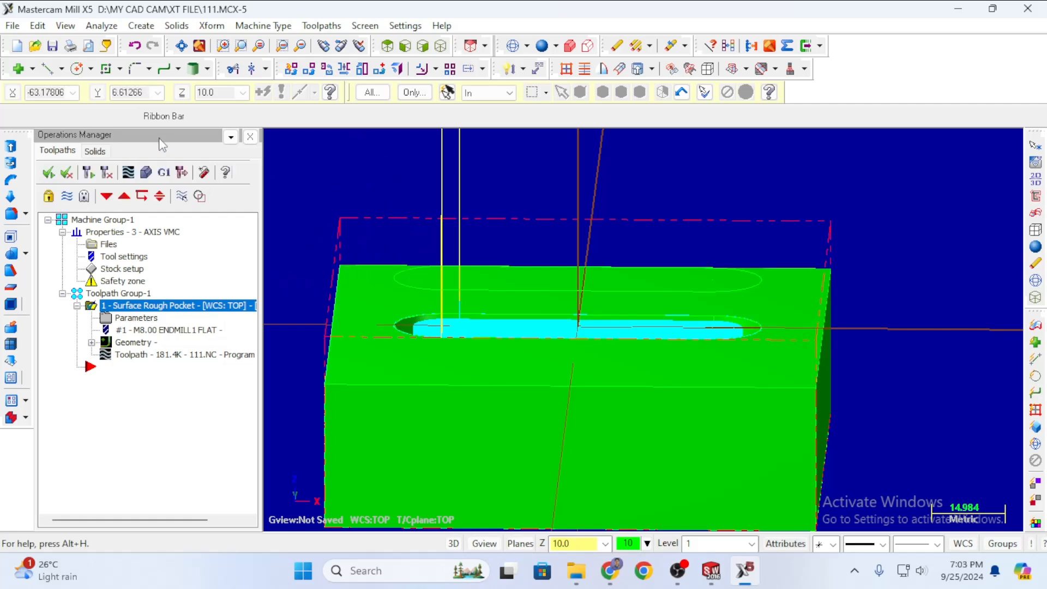
{"action": "left_click", "coordinate": [164, 173]}
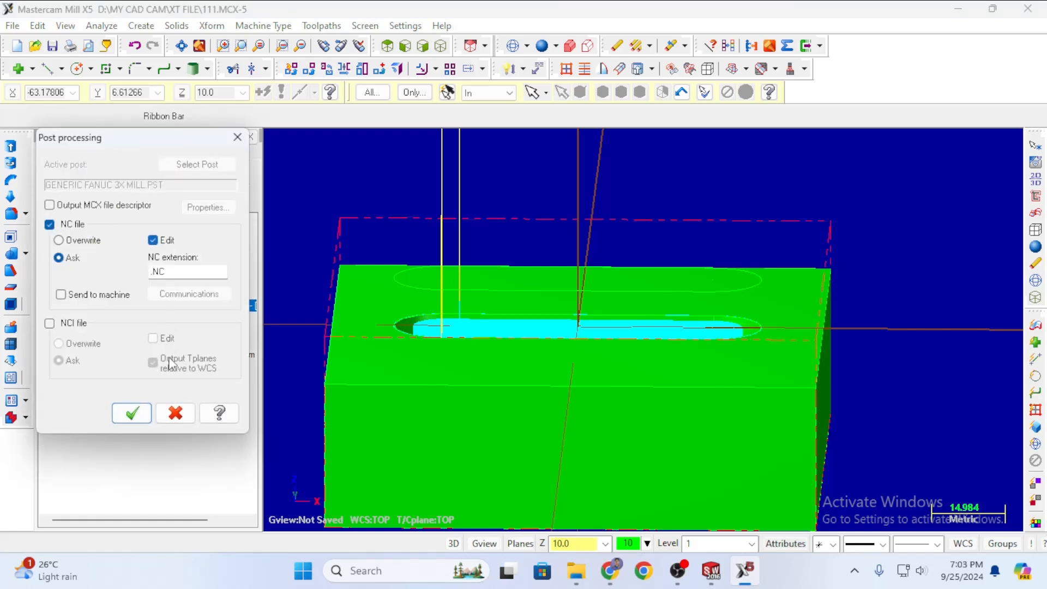
{"action": "left_click", "coordinate": [133, 416]}
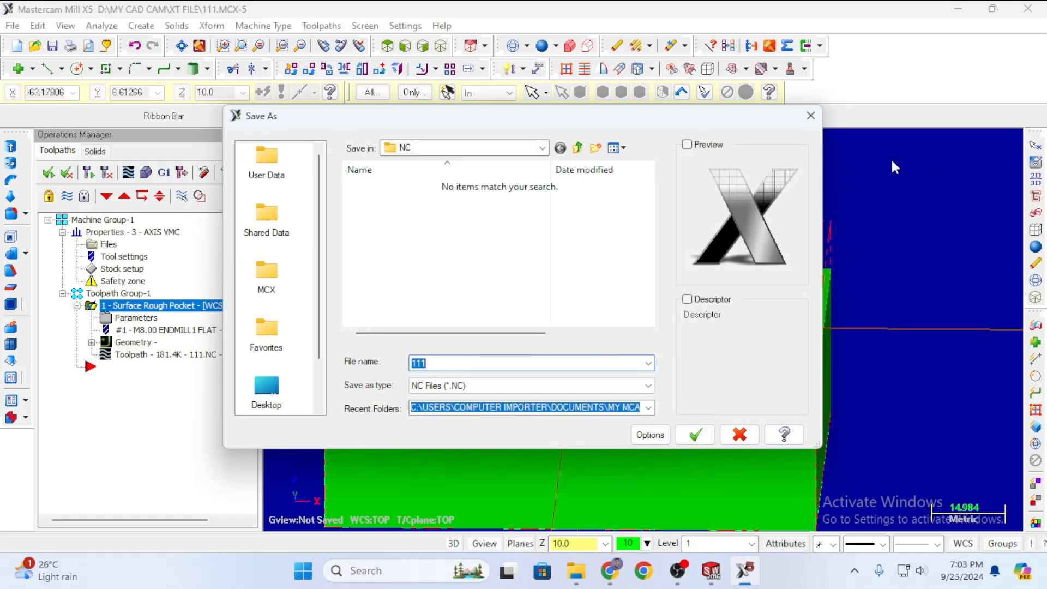
{"action": "left_click", "coordinate": [802, 118]}
{"action": "scroll", "coordinate": [502, 293], "scroll_direction": "down", "scroll_amount": 5}
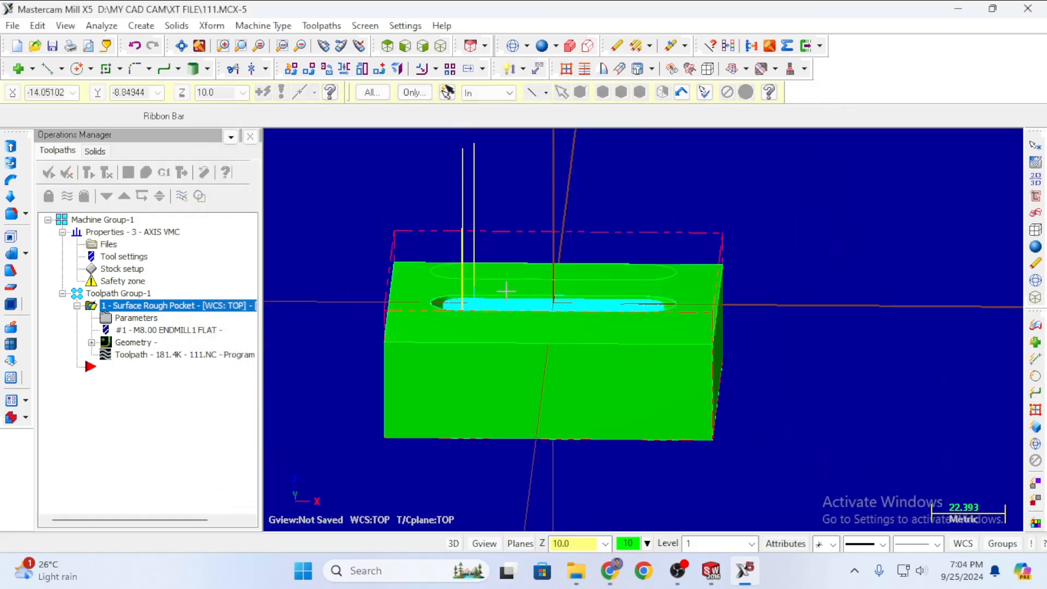
{"action": "middle_click_drag", "start_coordinate": [612, 390], "coordinate": [411, 302]}
Change the Surface Rough Pocket clearance from 50.0 to 10.0, accept, and acknowledge the warning.
{"action": "middle_click_drag", "start_coordinate": [699, 211], "coordinate": [662, 282]}
{"action": "scroll", "coordinate": [639, 273], "scroll_direction": "down", "scroll_amount": 2}
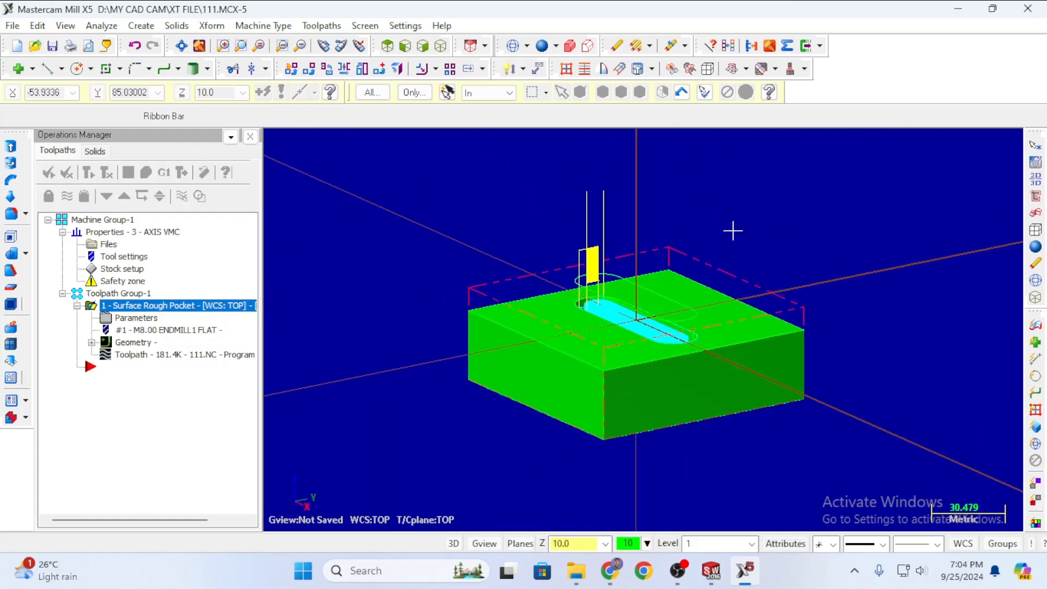
{"action": "middle_click_drag", "start_coordinate": [734, 230], "coordinate": [768, 228]}
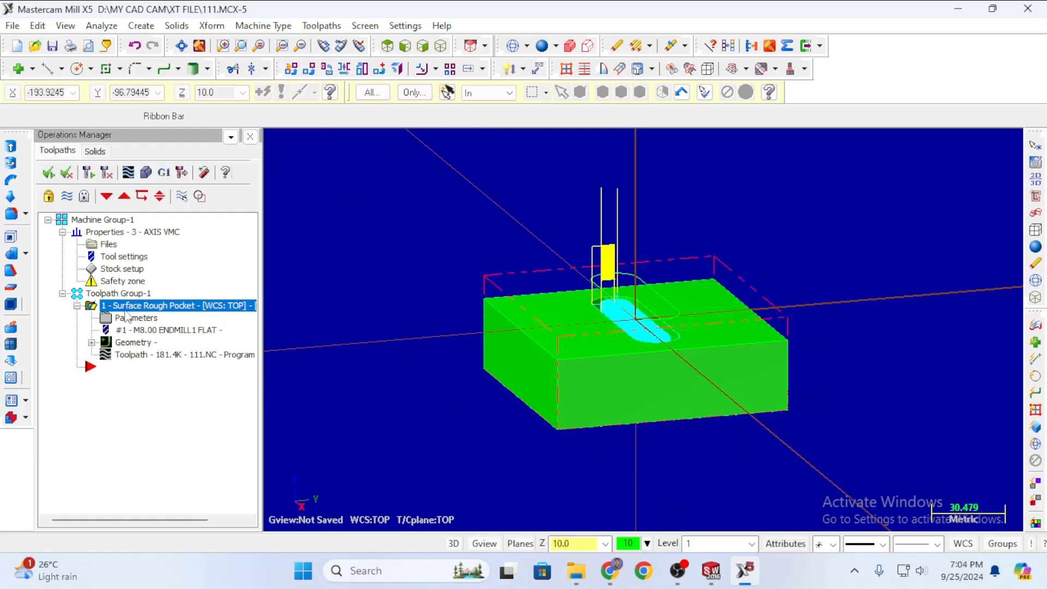
{"action": "left_click", "coordinate": [144, 318]}
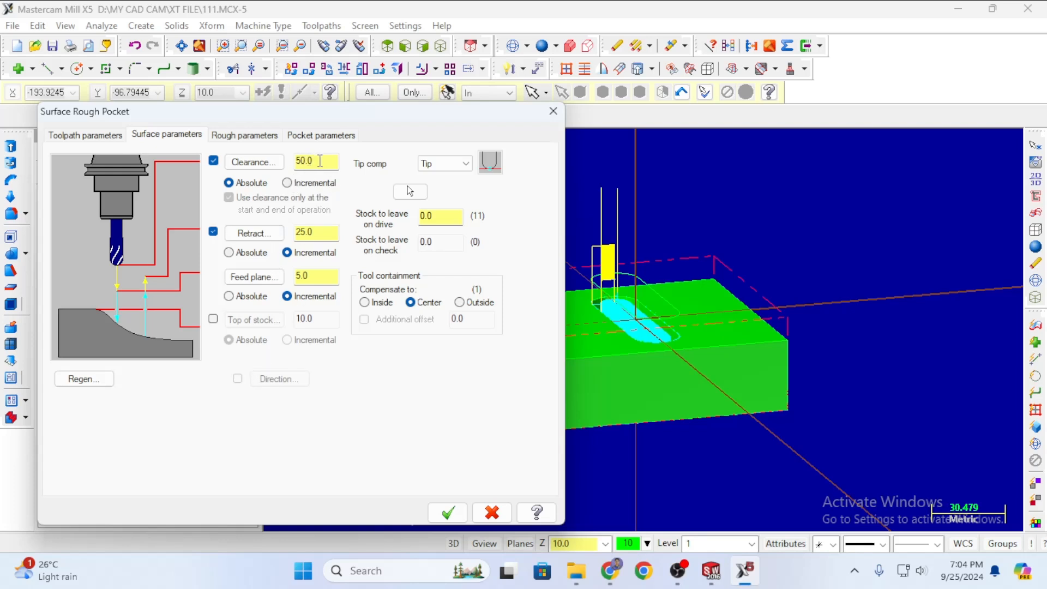
{"action": "left_click_drag", "start_coordinate": [320, 161], "coordinate": [303, 160]}
{"action": "type", "text": "1"}
{"action": "left_click", "coordinate": [446, 513]}
{"action": "left_click", "coordinate": [642, 317]}
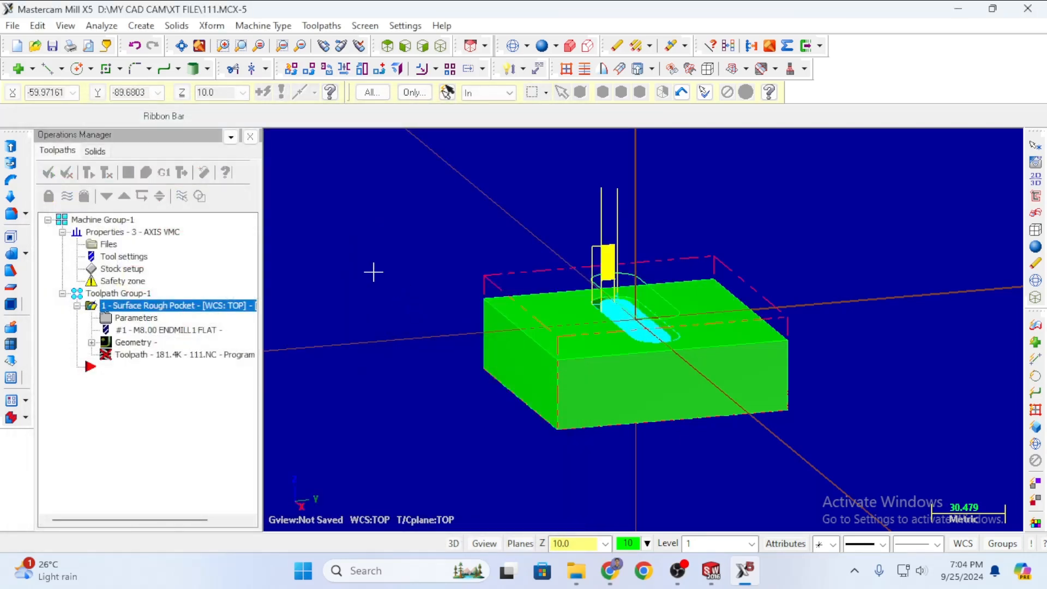
Regenerate the pocket toolpath with 10.0 clearance and check the slot cut in the Verify simulation.
{"action": "left_click", "coordinate": [89, 172]}
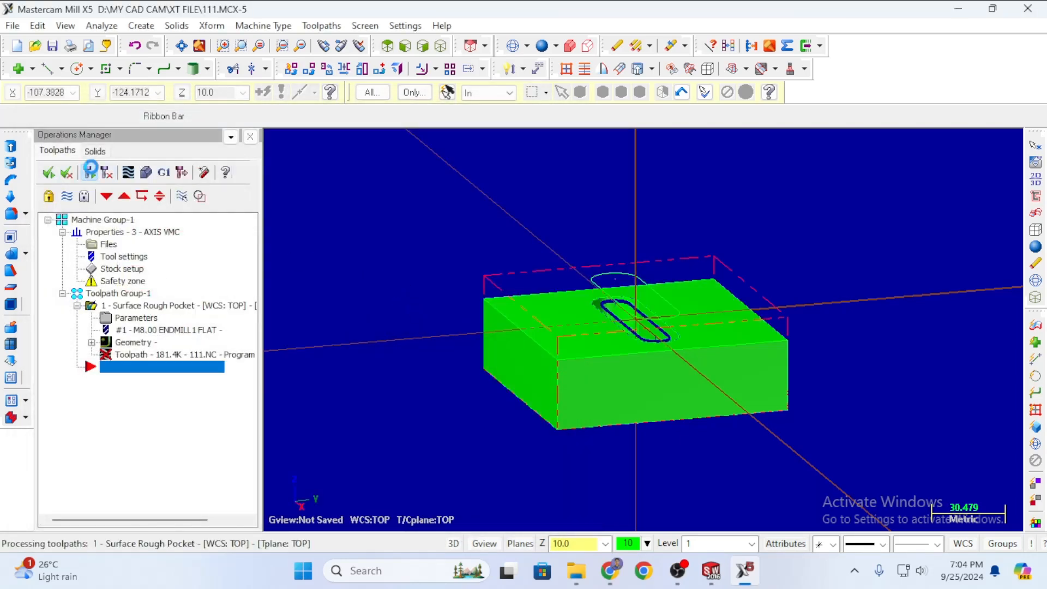
{"action": "left_click", "coordinate": [146, 173]}
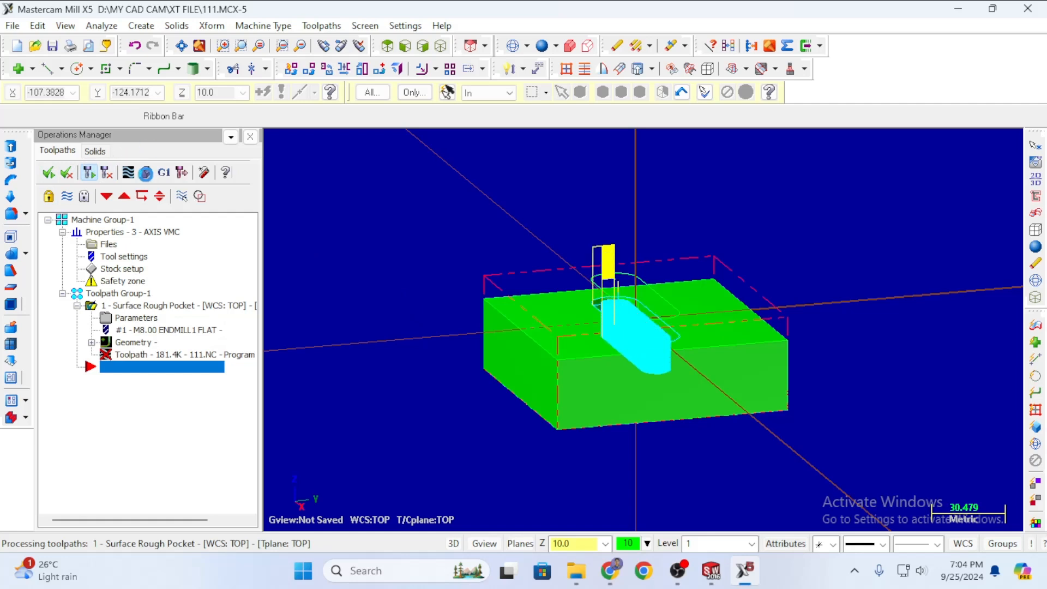
{"action": "left_click", "coordinate": [89, 166]}
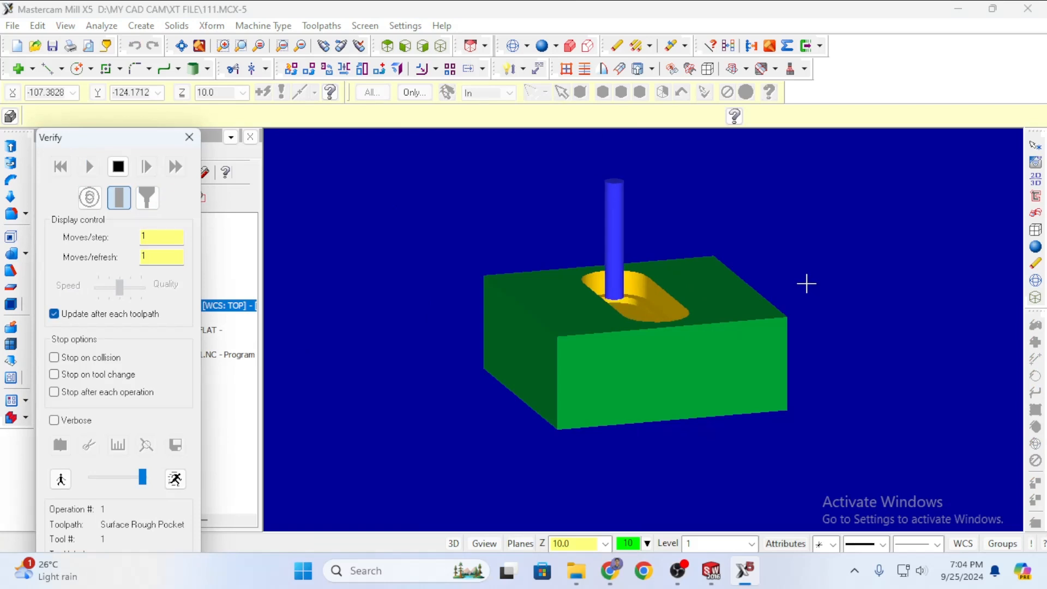
{"action": "middle_click_drag", "start_coordinate": [801, 293], "coordinate": [731, 290]}
{"action": "mouse_move", "coordinate": [801, 282]}
{"action": "middle_mouse_down"}
{"action": "mouse_move", "coordinate": [845, 272]}
{"action": "mouse_move", "coordinate": [829, 302]}
{"action": "mouse_move", "coordinate": [823, 269]}
{"action": "mouse_move", "coordinate": [809, 290]}
{"action": "middle_mouse_up"}
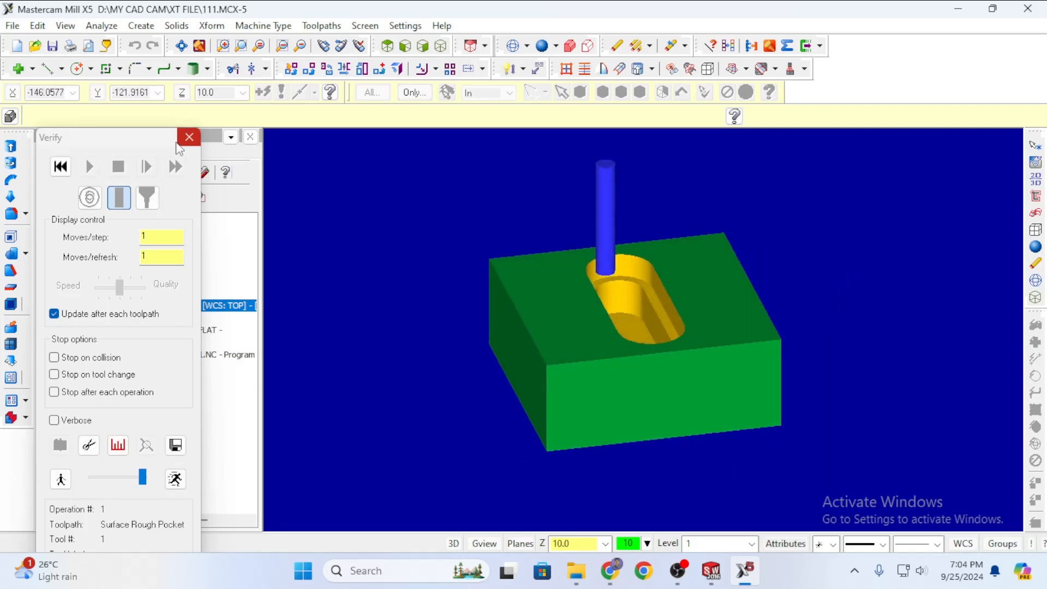
{"action": "left_click", "coordinate": [190, 137]}
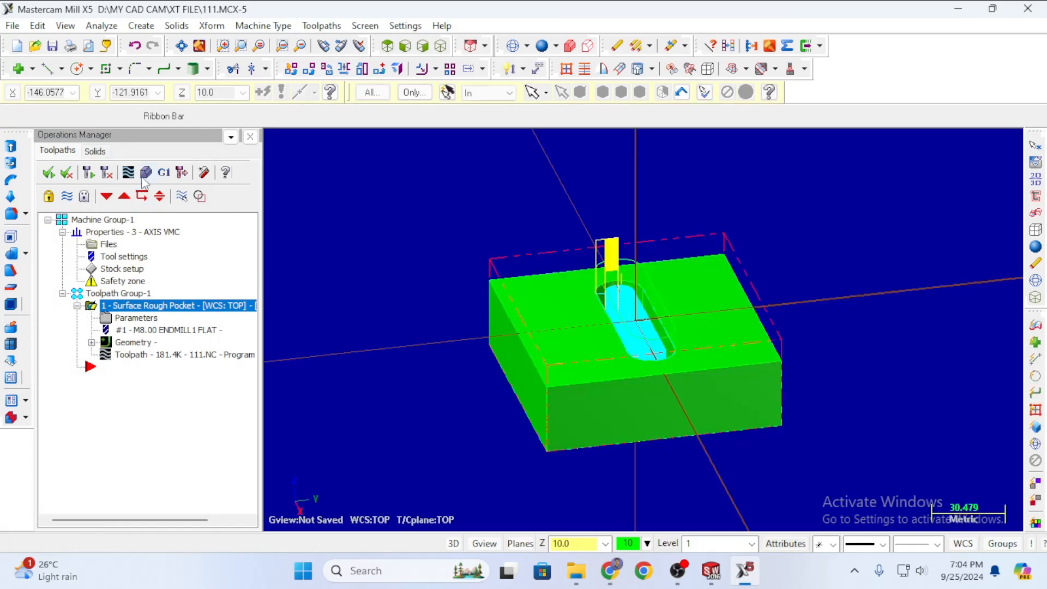
Reopen the Surface Rough Pocket parameters and change the retract value to 5.
{"action": "left_click", "coordinate": [190, 137]}
{"action": "left_click", "coordinate": [137, 318]}
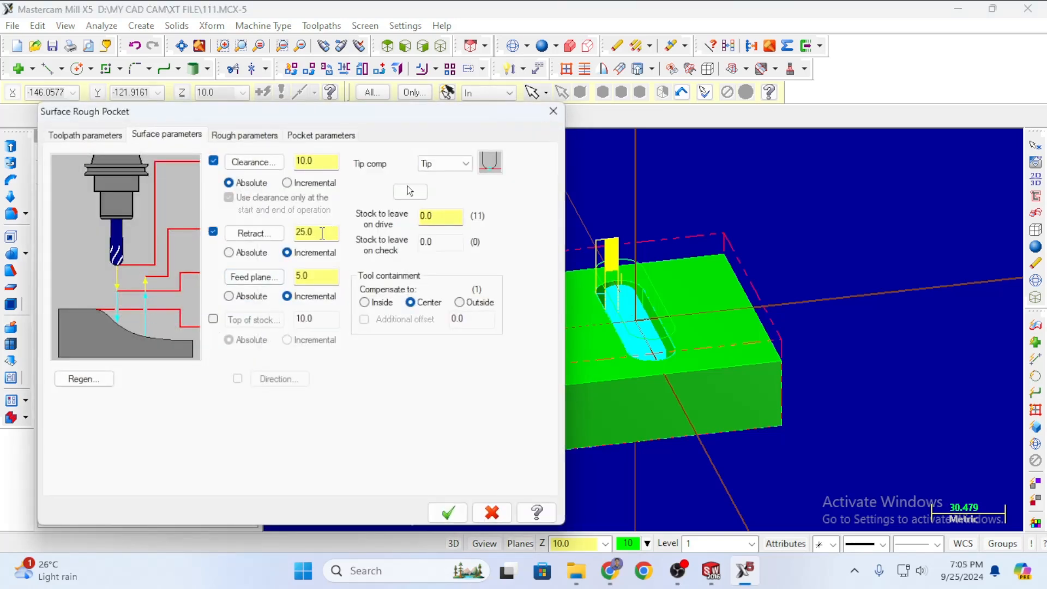
{"action": "left_click_drag", "start_coordinate": [322, 233], "coordinate": [293, 231]}
{"action": "type", "text": "5"}
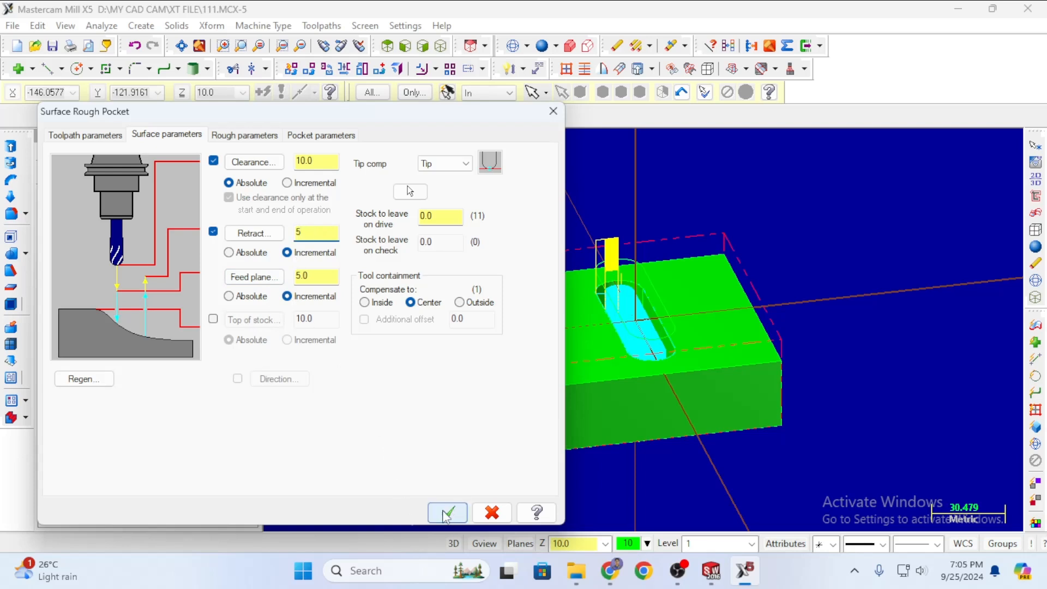
Review the tool and feed settings and keep tip compensation at Tip.
{"action": "left_click", "coordinate": [93, 136]}
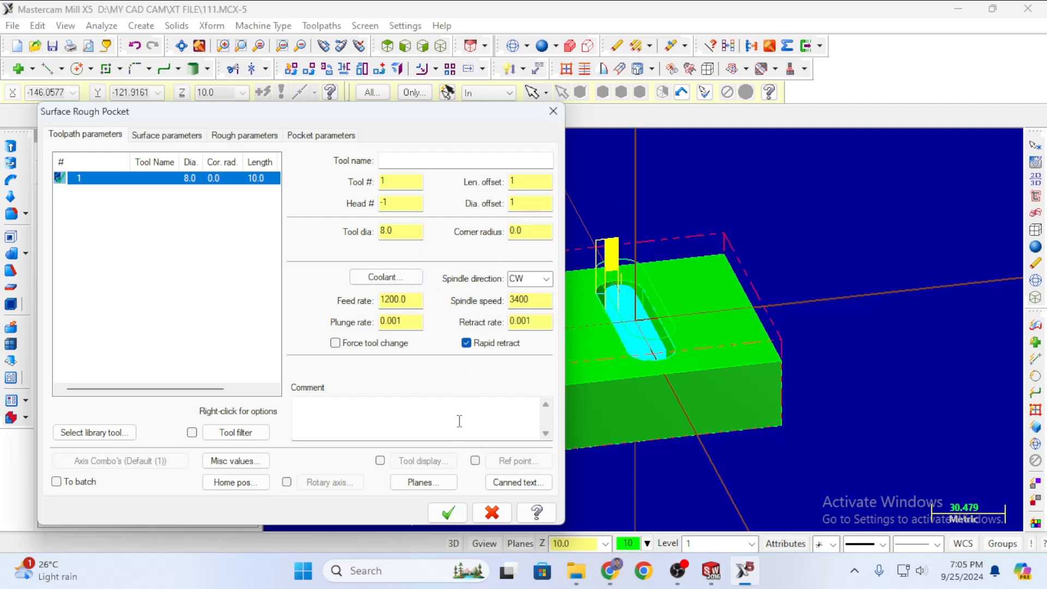
{"action": "left_click", "coordinate": [163, 135]}
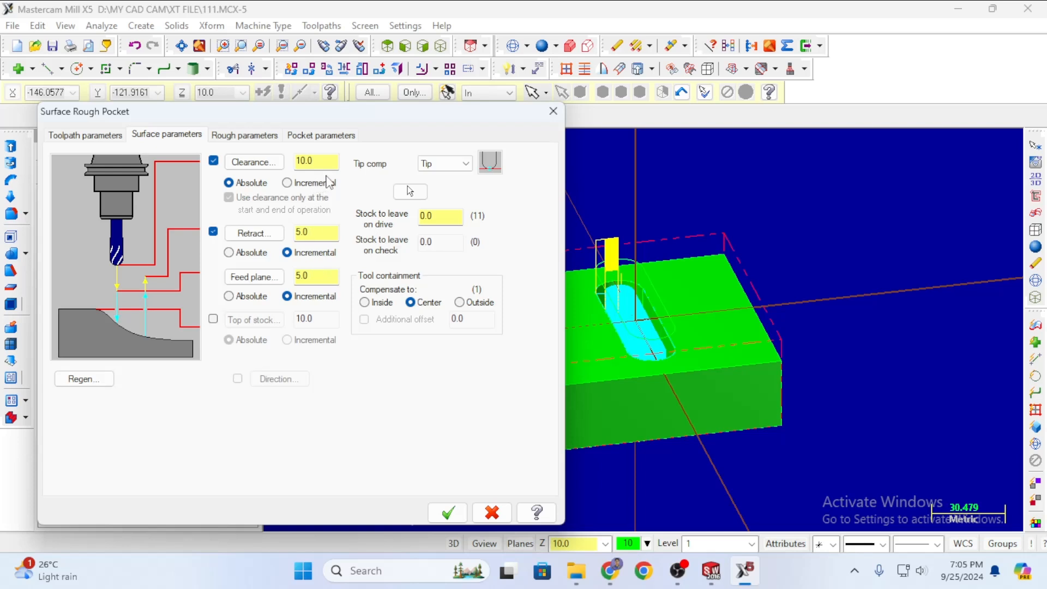
{"action": "left_click", "coordinate": [459, 166]}
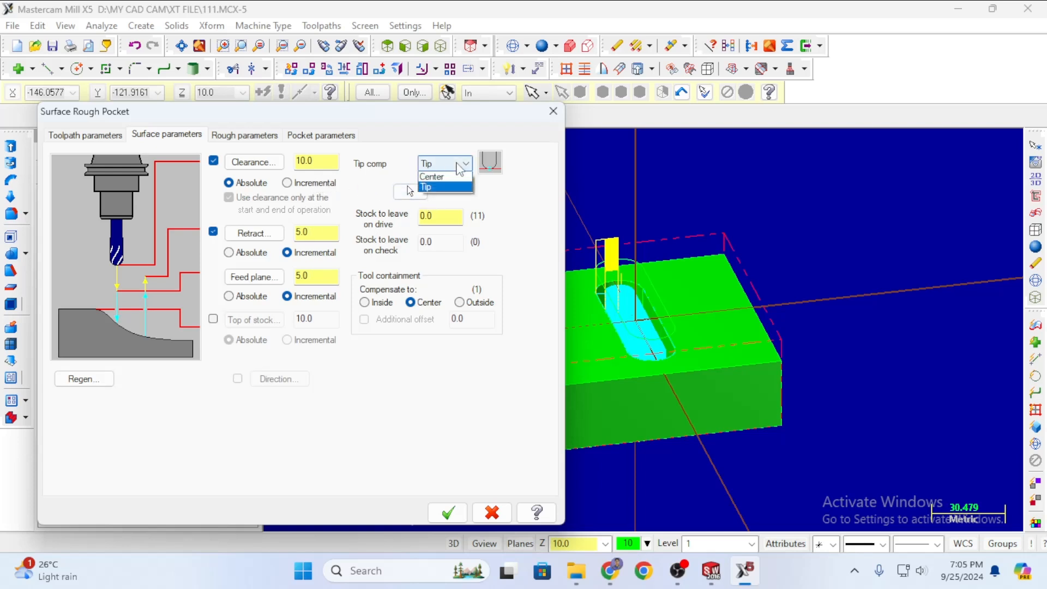
{"action": "left_click", "coordinate": [380, 173]}
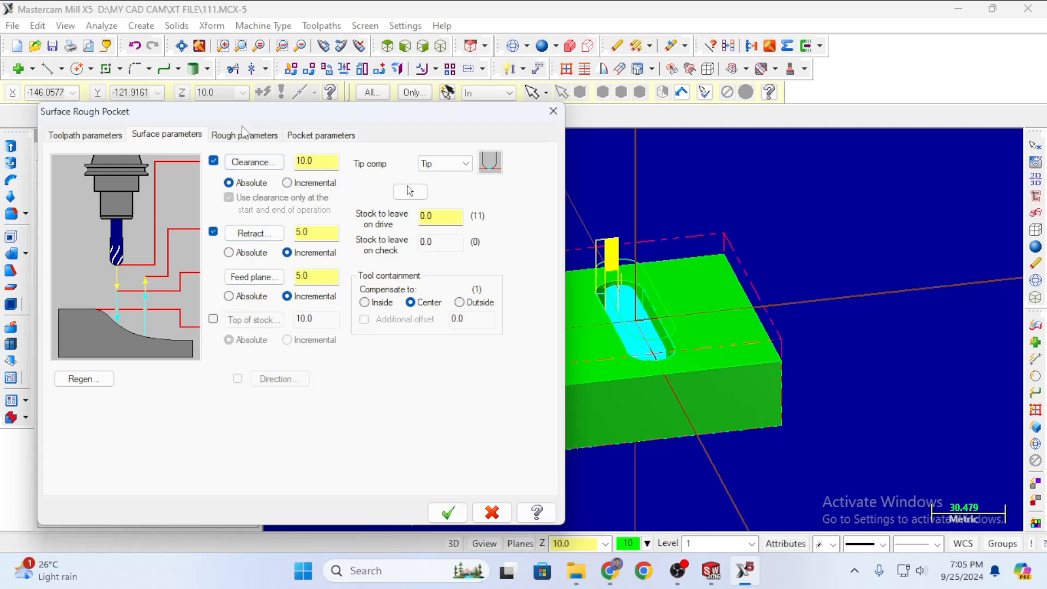
Review the rough and pocket parameters (Constant Overlap Spiral, 75% stepover) and accept them.
{"action": "left_click", "coordinate": [256, 135]}
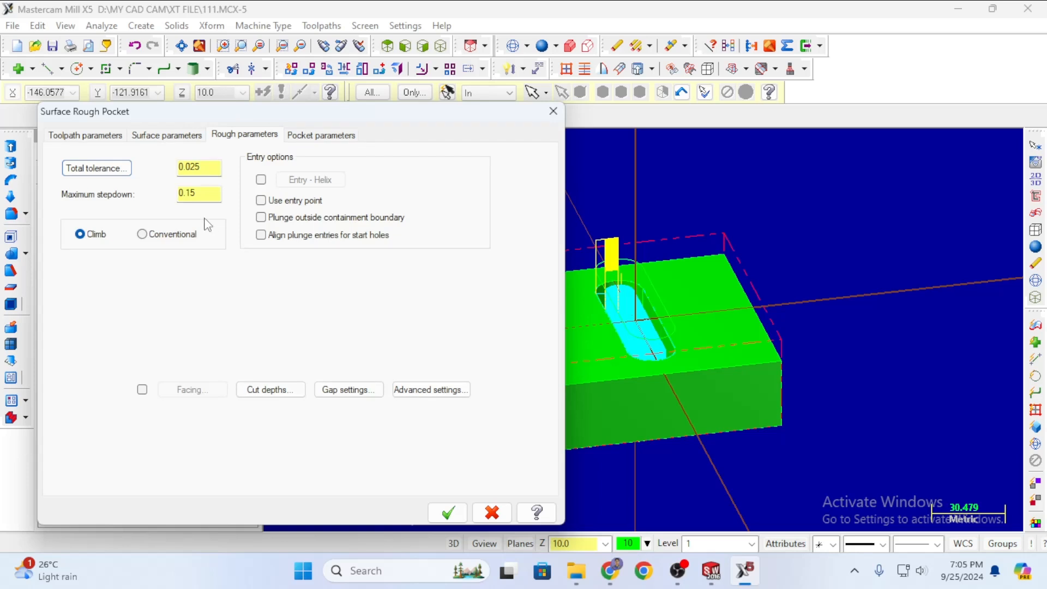
{"action": "left_click", "coordinate": [310, 136]}
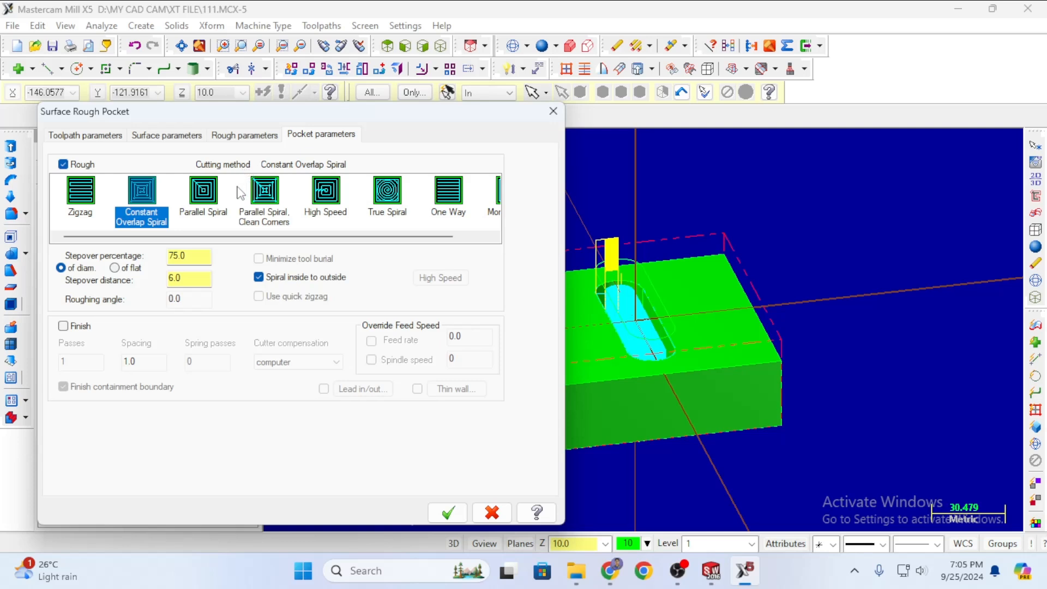
{"action": "left_click", "coordinate": [63, 325]}
Regenerate the pocket toolpath (now 183.2K in 111.NC) and simulate the slot cut in the green block.
{"action": "left_click", "coordinate": [449, 512]}
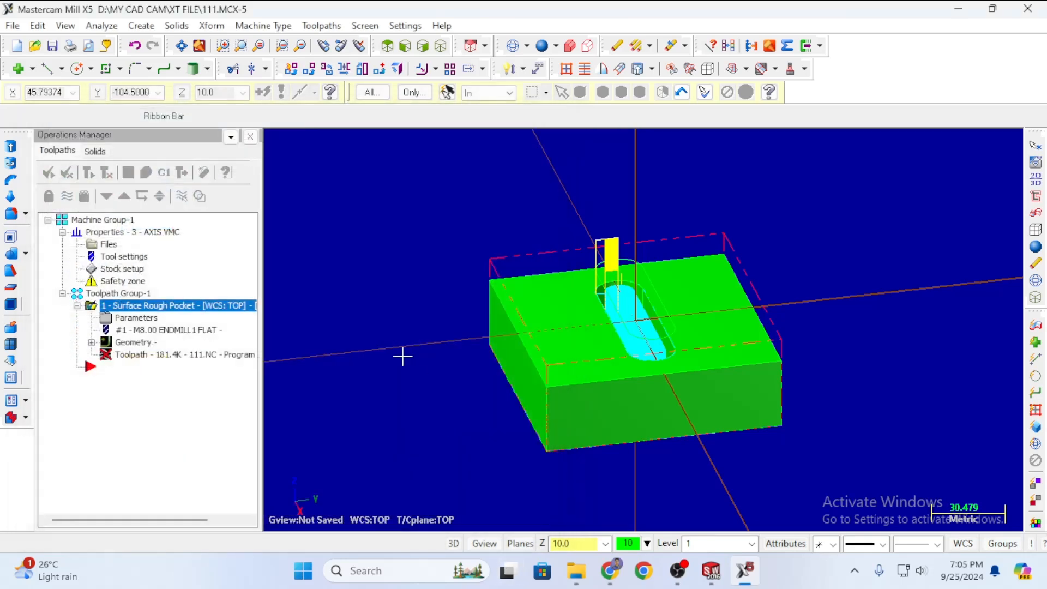
{"action": "left_click", "coordinate": [87, 173]}
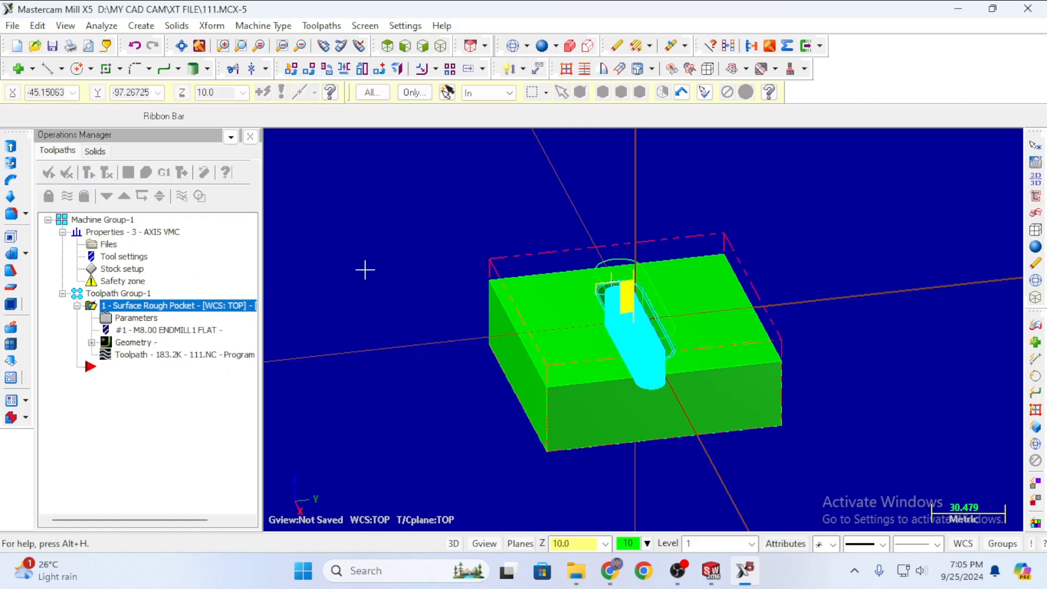
{"action": "left_click", "coordinate": [145, 174]}
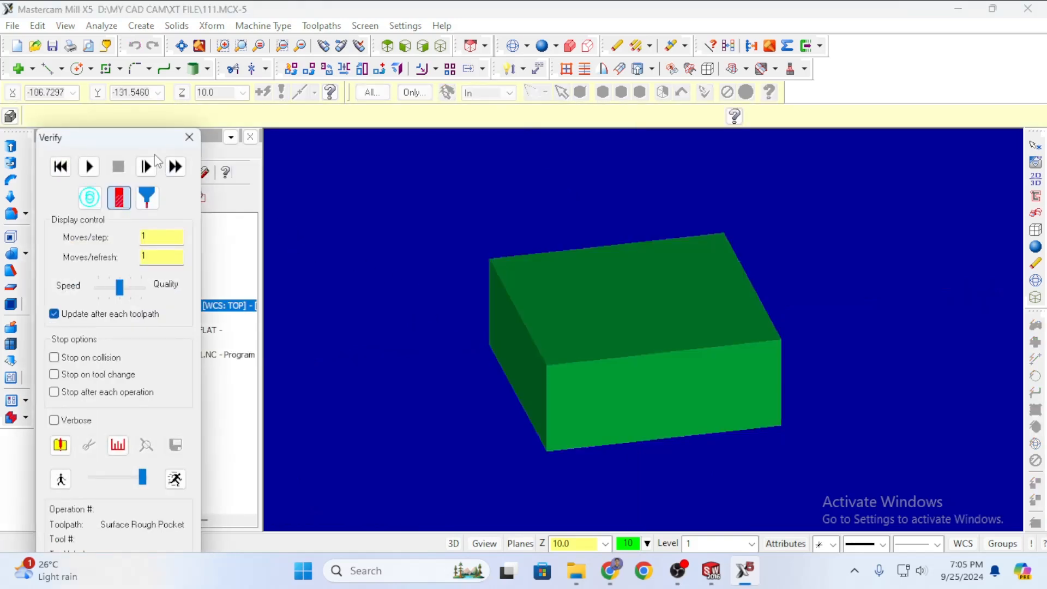
{"action": "left_click", "coordinate": [149, 197]}
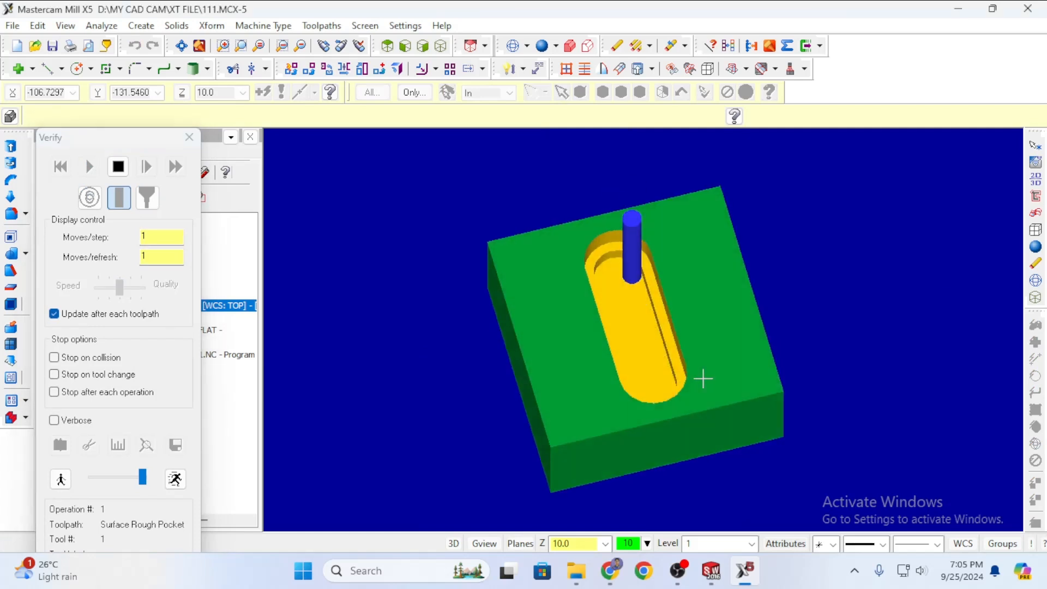
{"action": "middle_click_drag", "start_coordinate": [703, 378], "coordinate": [669, 268]}
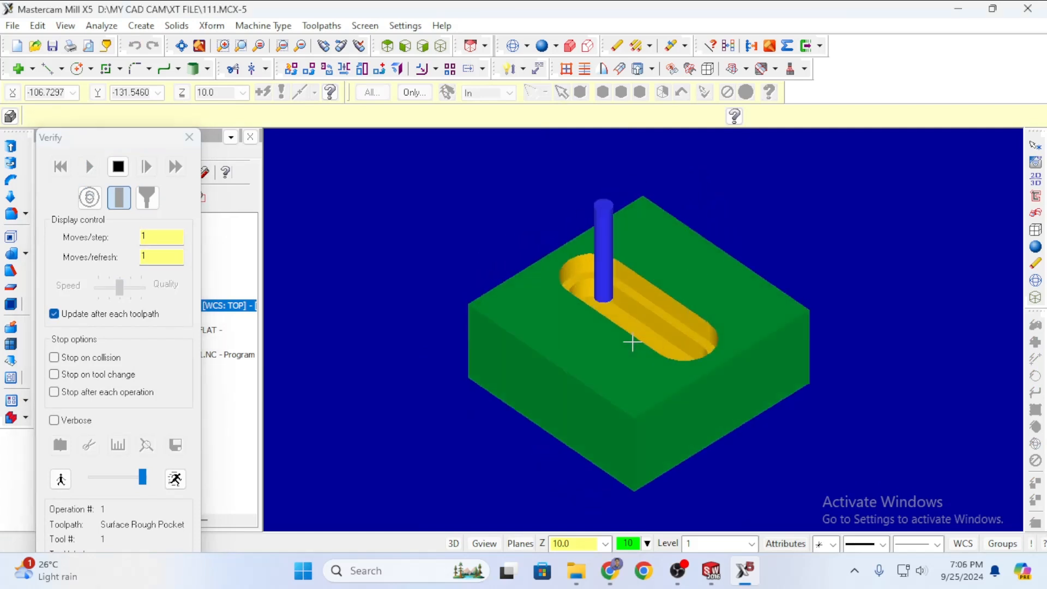
{"action": "middle_click_drag", "start_coordinate": [654, 336], "coordinate": [654, 283]}
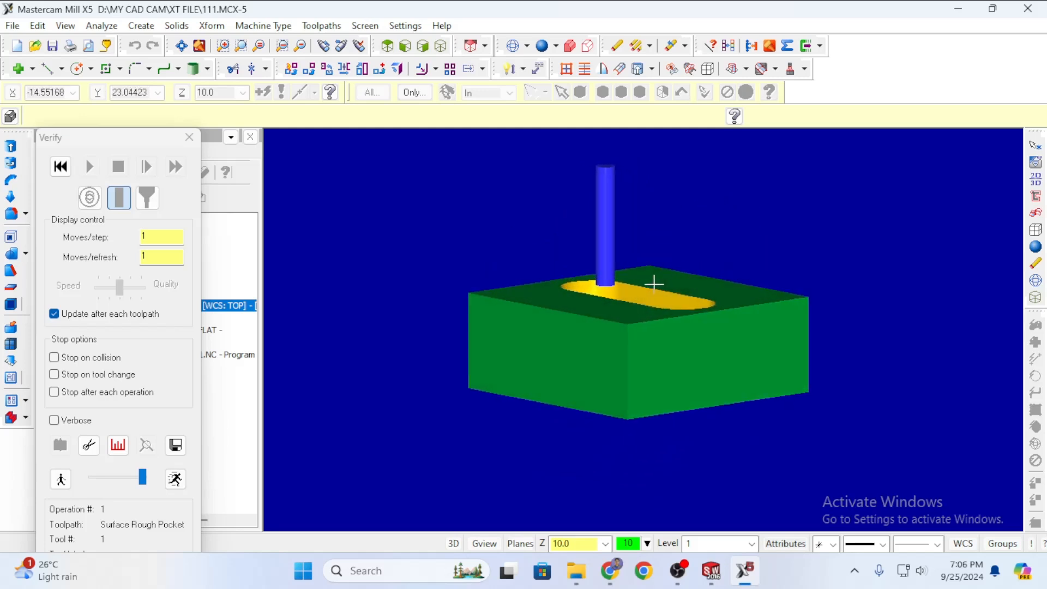
{"action": "middle_click_drag", "start_coordinate": [554, 264], "coordinate": [700, 340]}
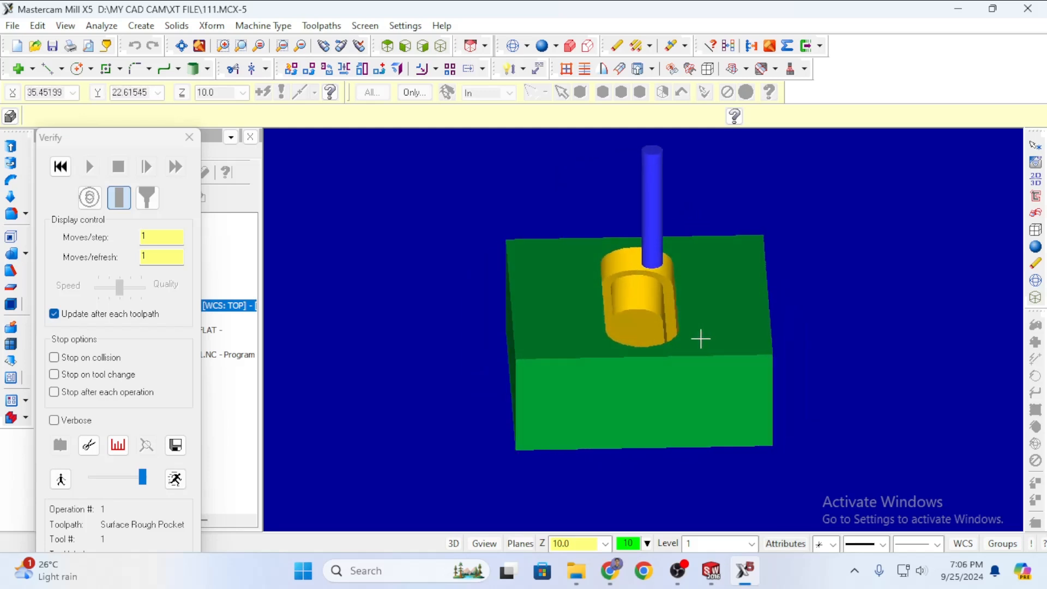
{"action": "scroll", "coordinate": [652, 324], "scroll_direction": "down", "scroll_amount": 3}
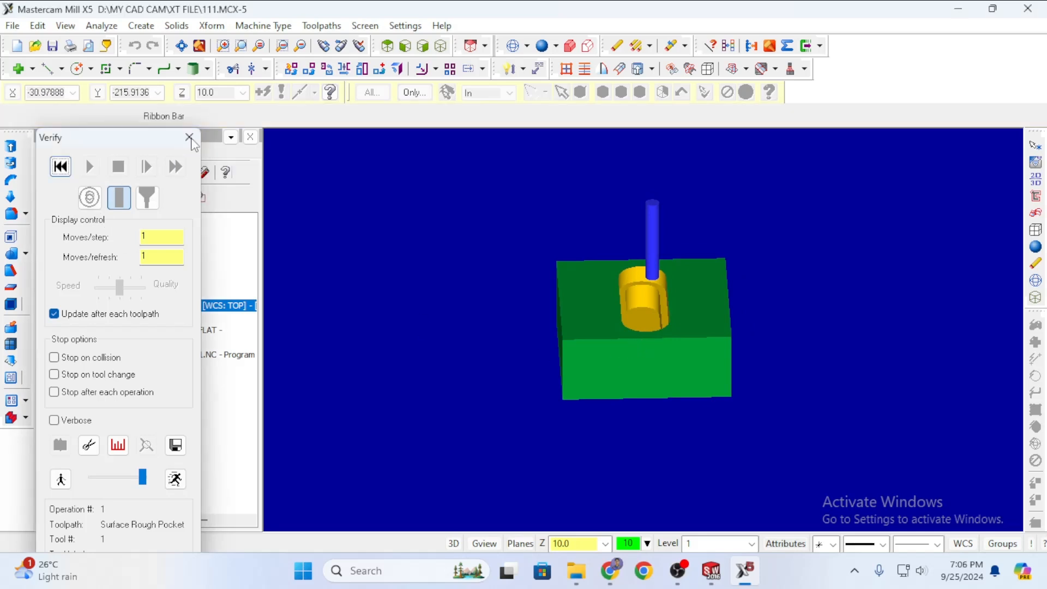
{"action": "left_click", "coordinate": [189, 137]}
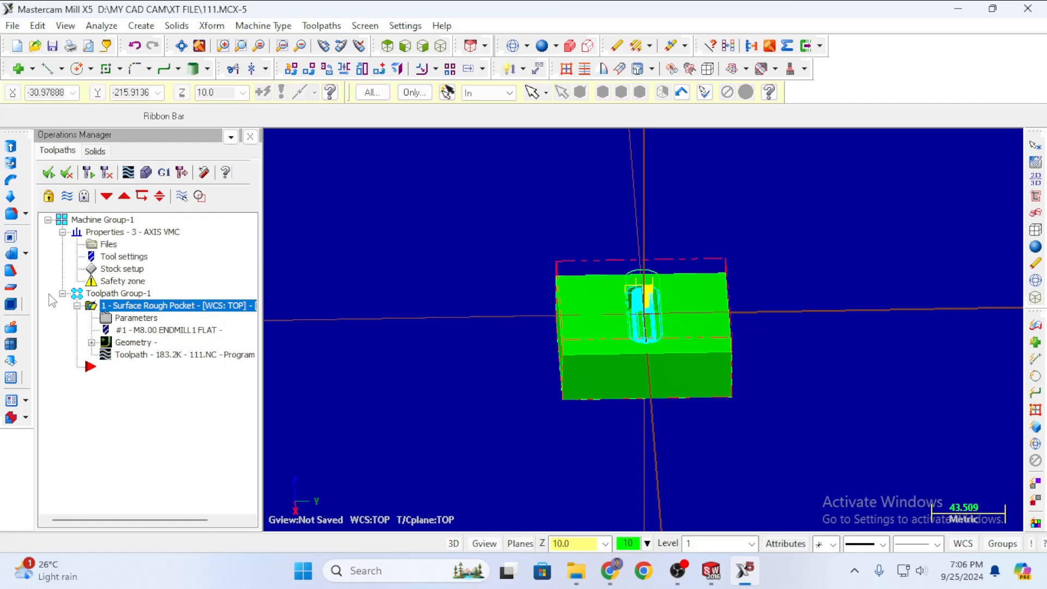
Refit the stock to all surfaces as a 100.0 x 100.0 x 30.0 block with origin Z at 0.
{"action": "double_click", "coordinate": [115, 260]}
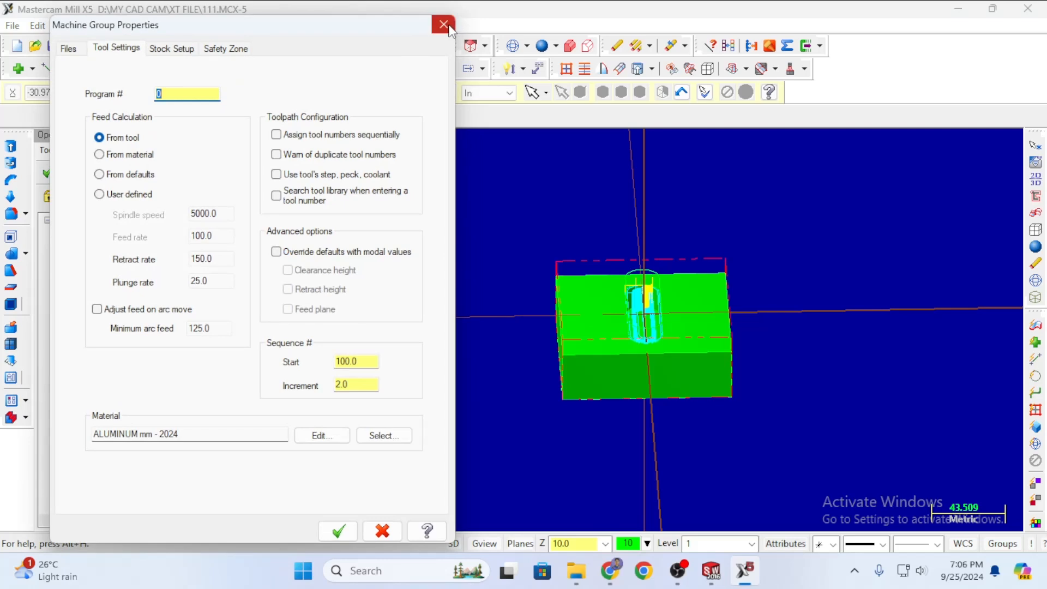
{"action": "left_click", "coordinate": [443, 24]}
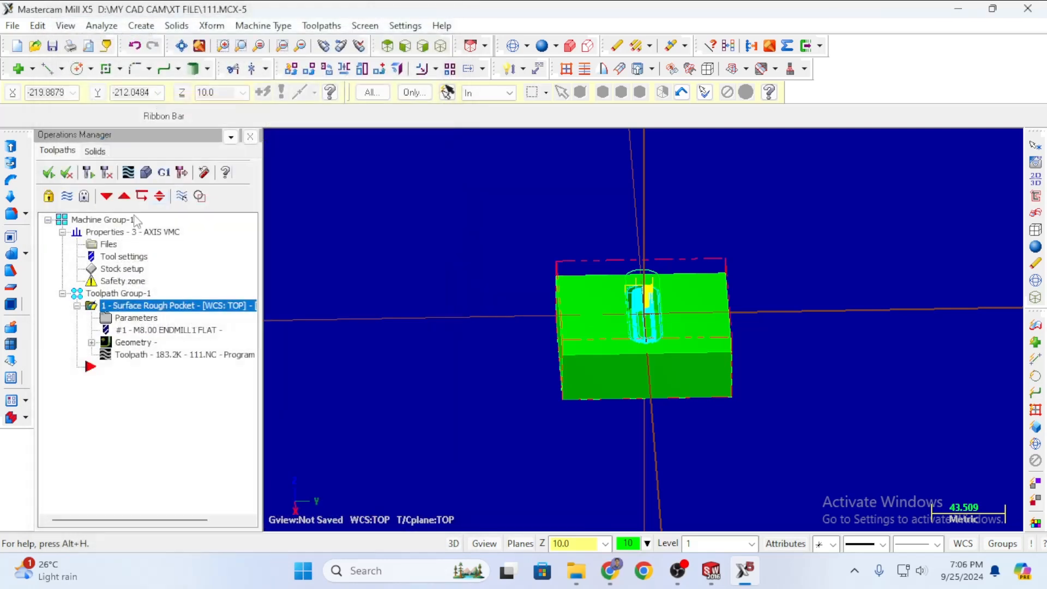
{"action": "double_click", "coordinate": [129, 268]}
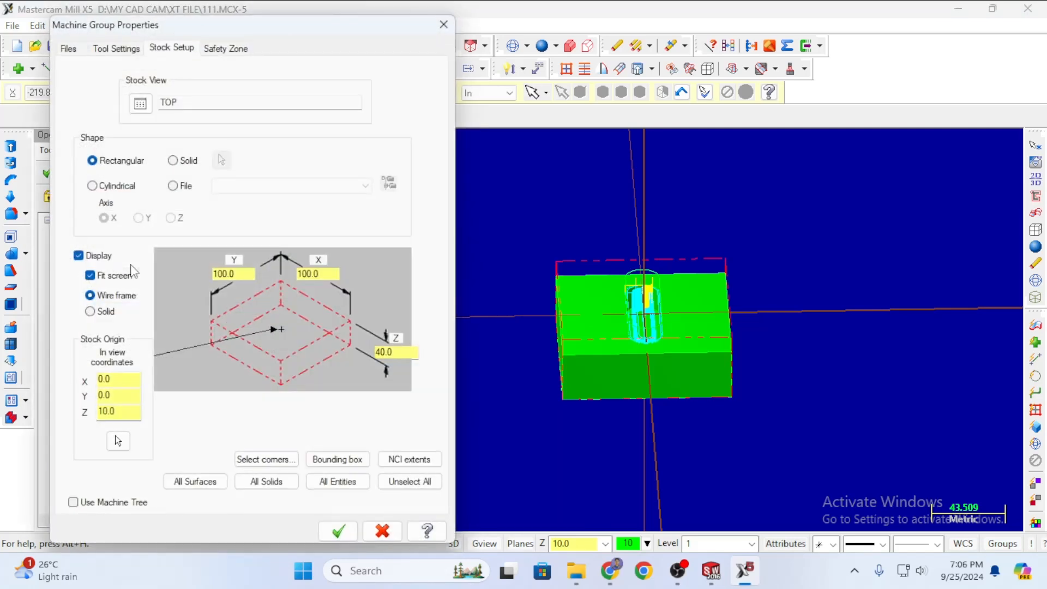
{"action": "double_click", "coordinate": [401, 353]}
{"action": "type", "text": "00"}
{"action": "key", "text": "Tab"}
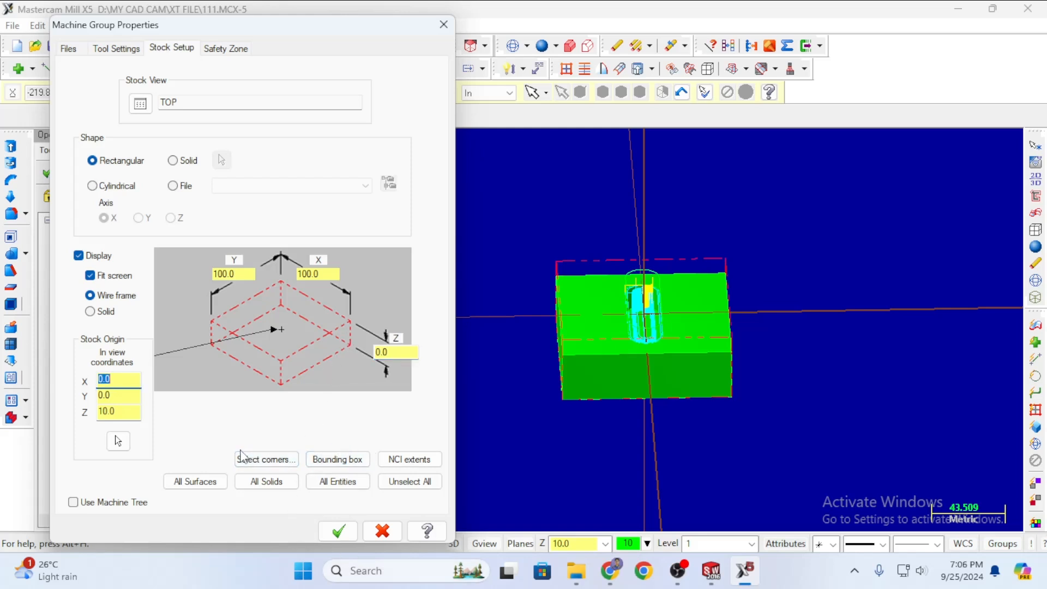
{"action": "left_click", "coordinate": [196, 481]}
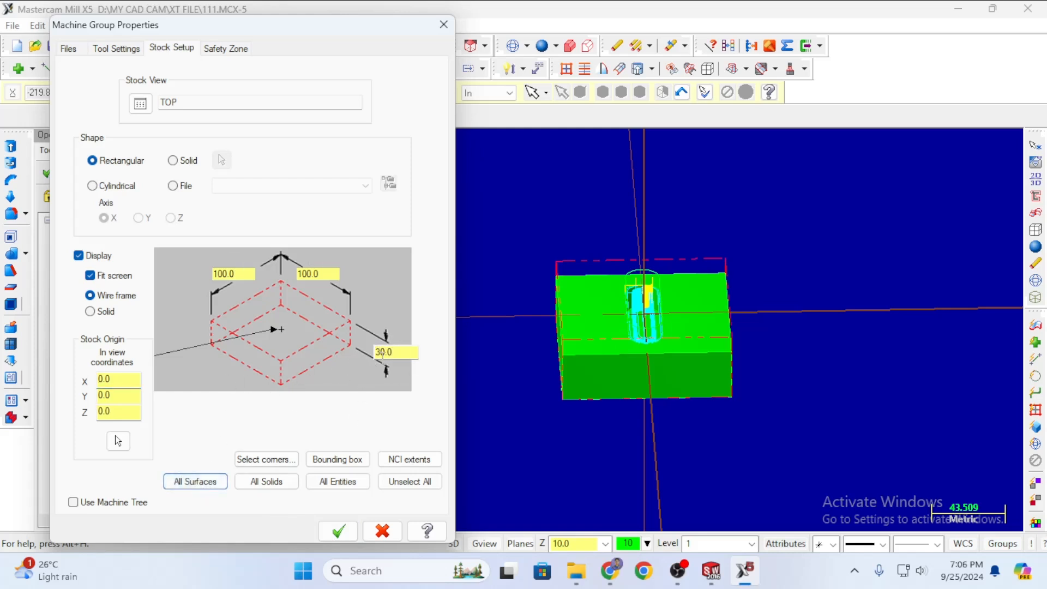
{"action": "left_click", "coordinate": [339, 531]}
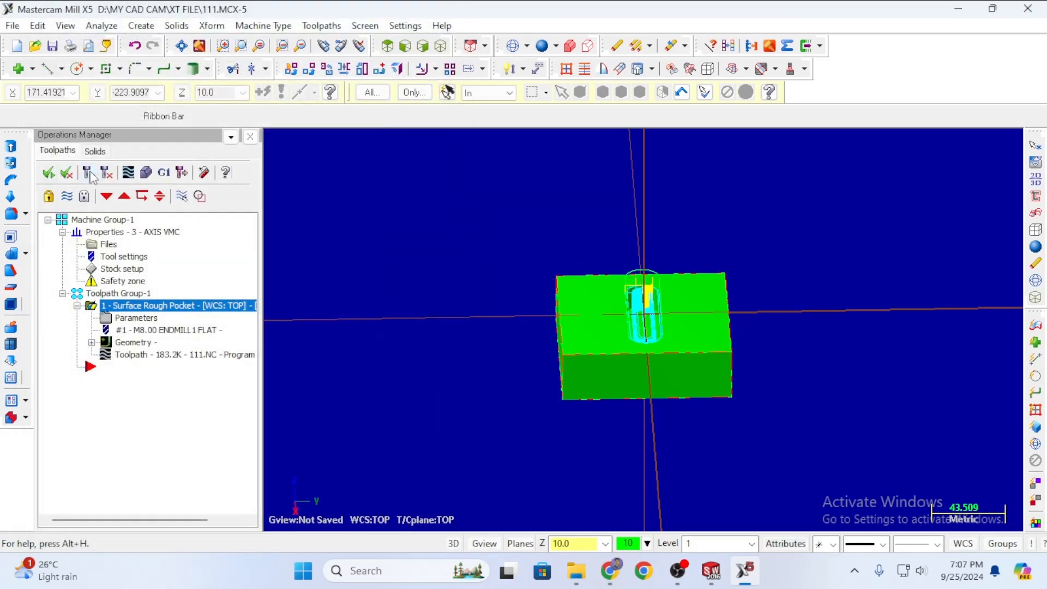
Regenerate the pocket toolpath and replay the cutting simulation on the 30.0-high stock.
{"action": "left_click", "coordinate": [88, 174]}
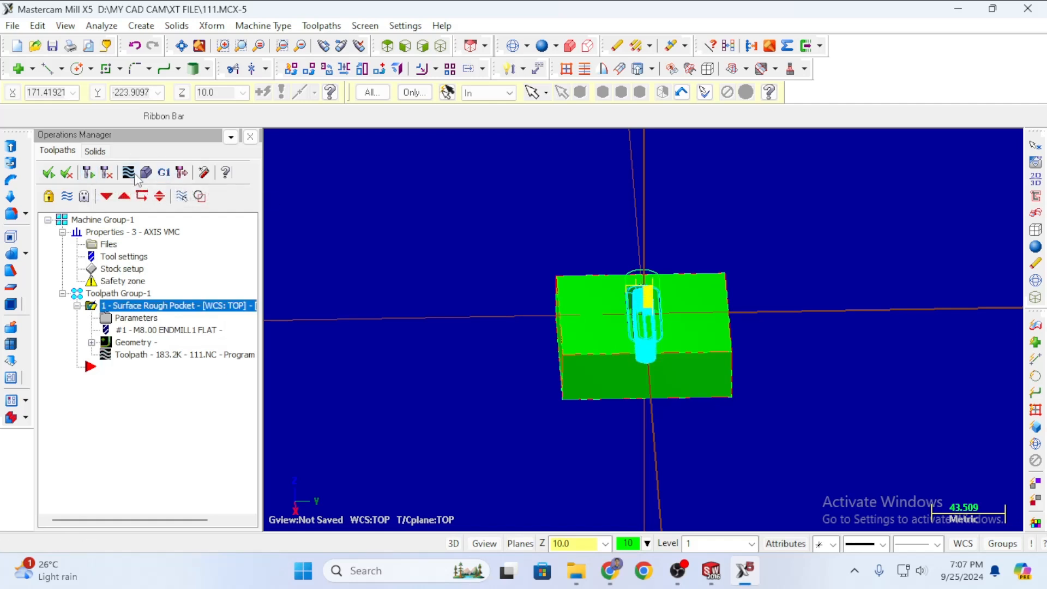
{"action": "left_click", "coordinate": [146, 173]}
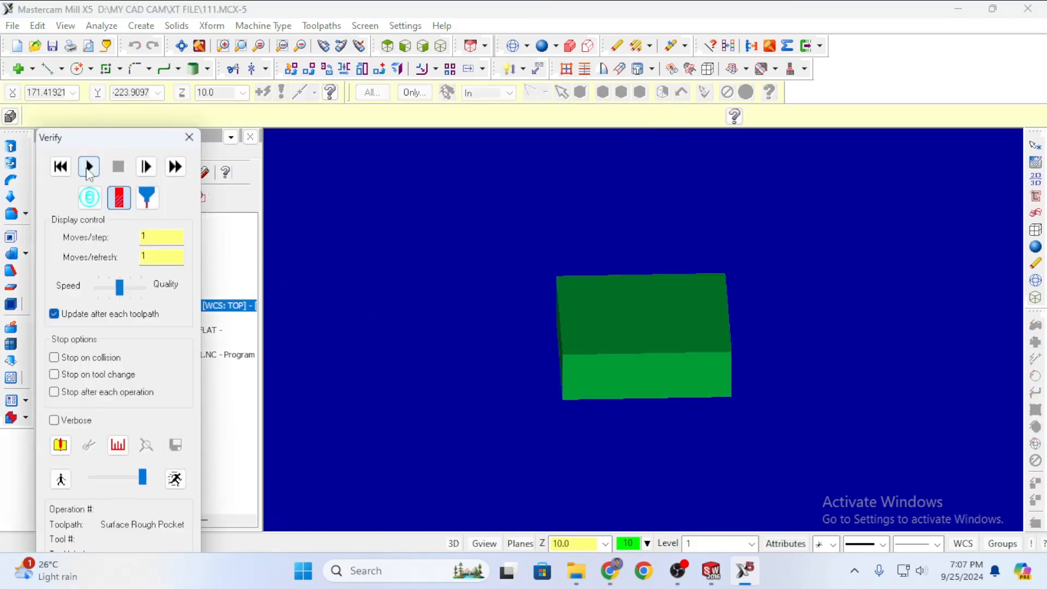
{"action": "left_click", "coordinate": [89, 168]}
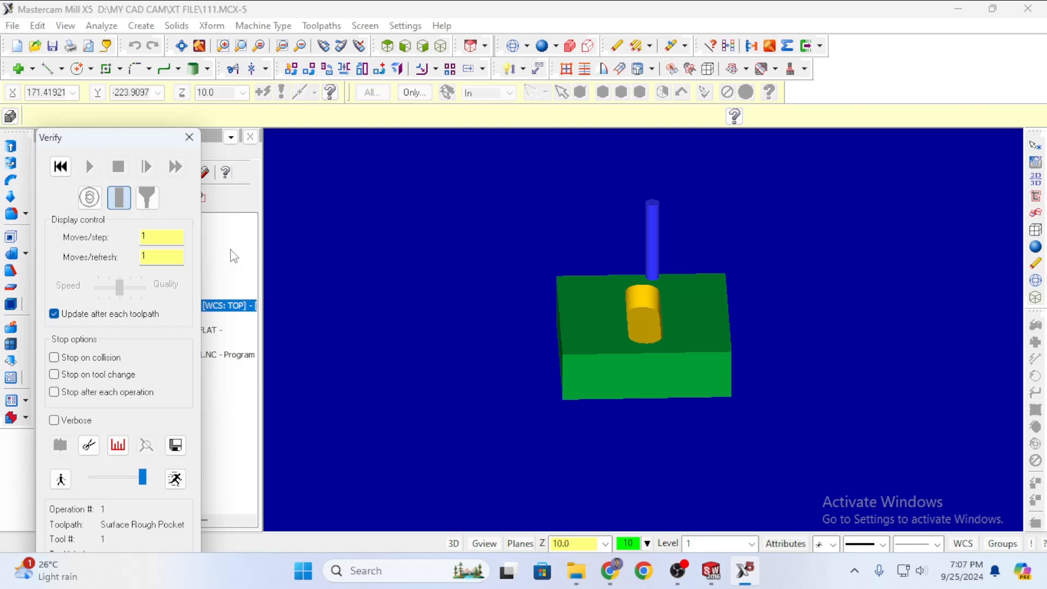
{"action": "left_click", "coordinate": [189, 137]}
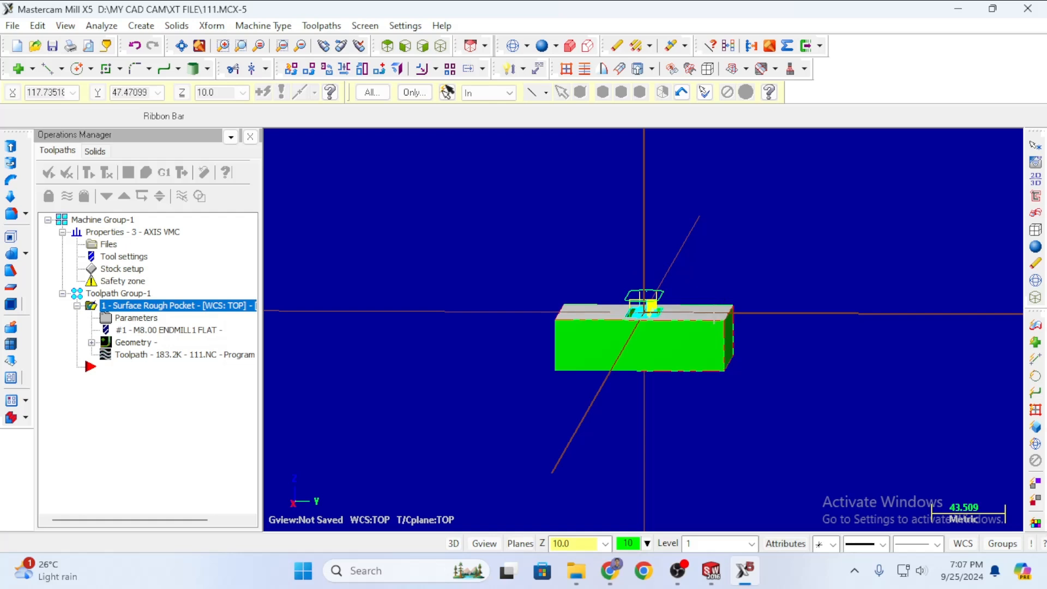
{"action": "middle_click_drag", "start_coordinate": [771, 275], "coordinate": [888, 292]}
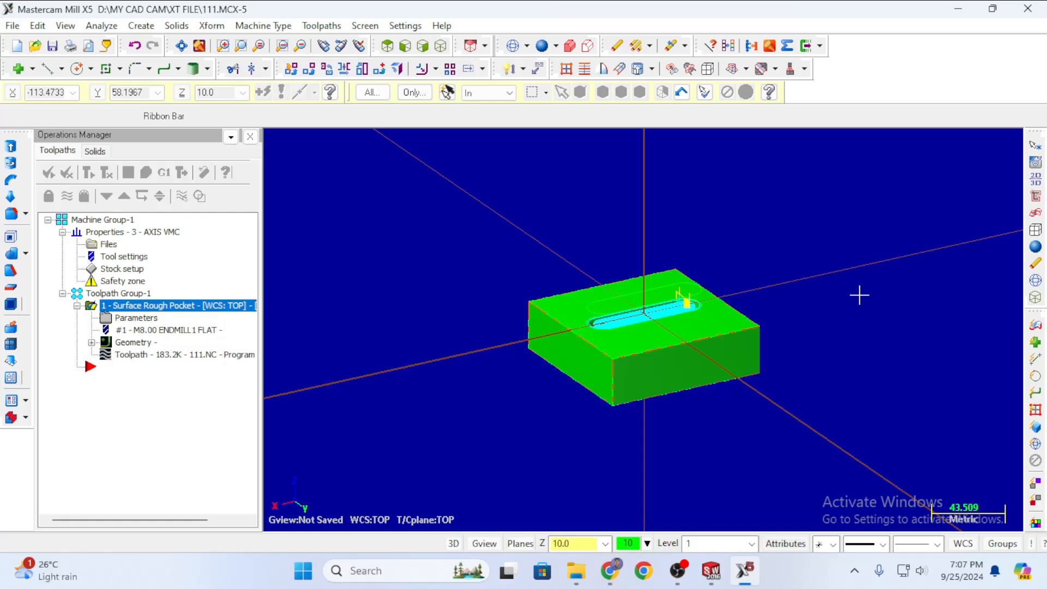
{"action": "middle_click_drag", "start_coordinate": [659, 432], "coordinate": [702, 336]}
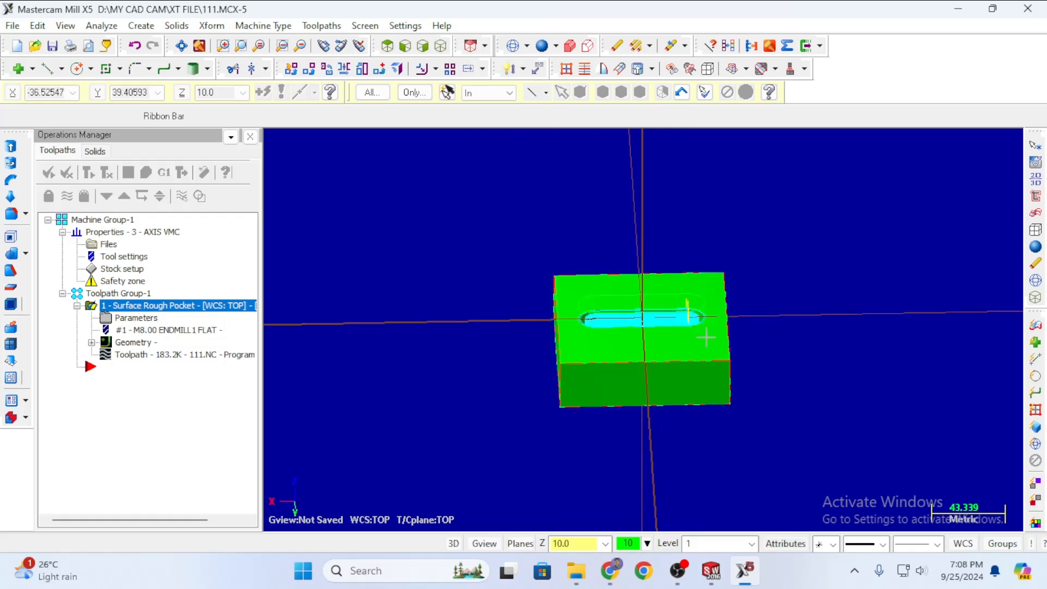
{"action": "middle_click_drag", "start_coordinate": [754, 367], "coordinate": [931, 381]}
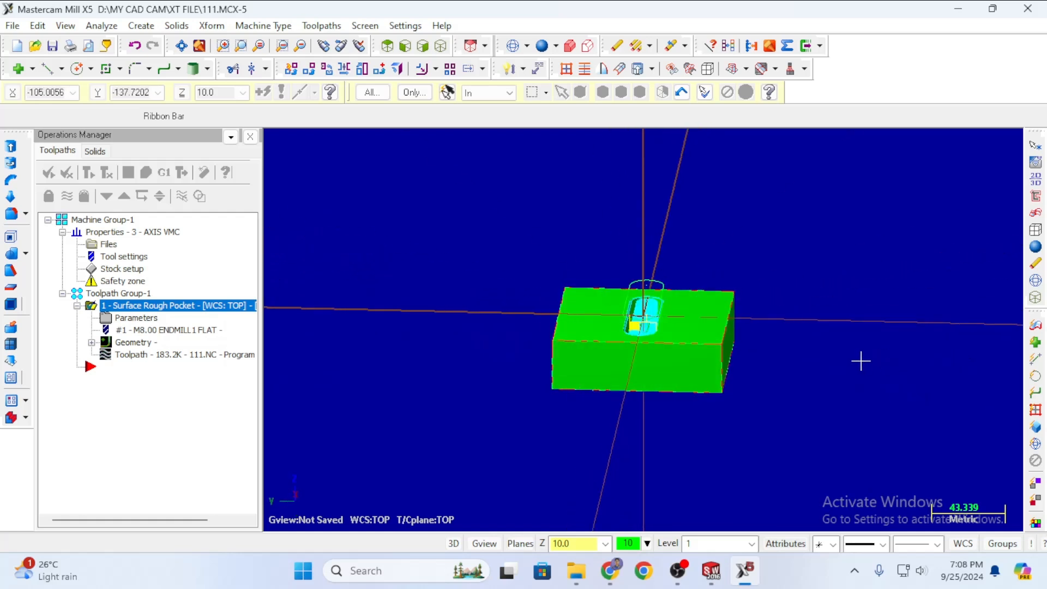
{"action": "middle_click_drag", "start_coordinate": [860, 360], "coordinate": [1016, 341]}
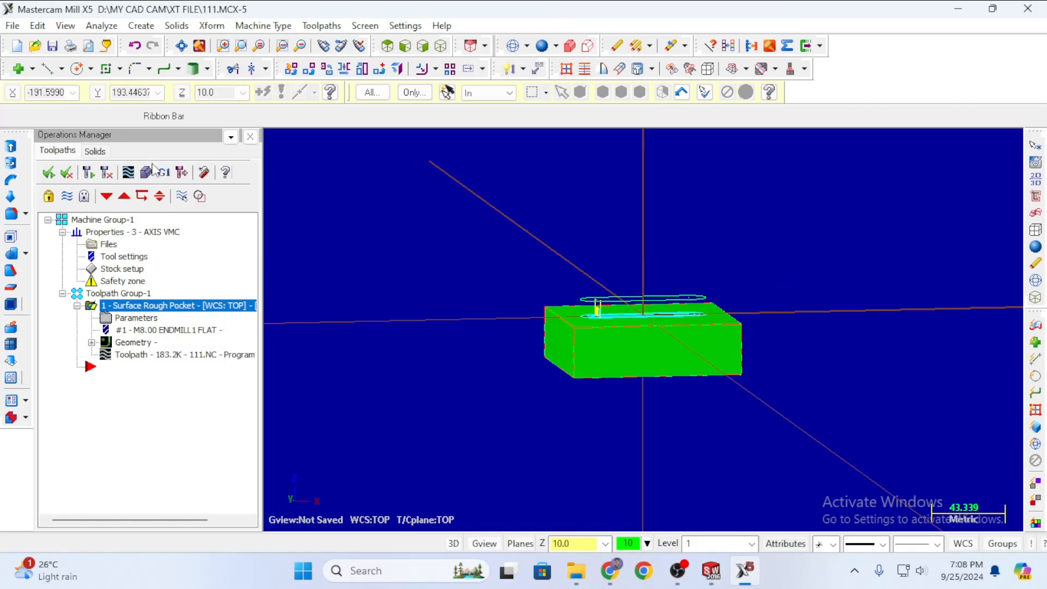
{"action": "left_click", "coordinate": [182, 172]}
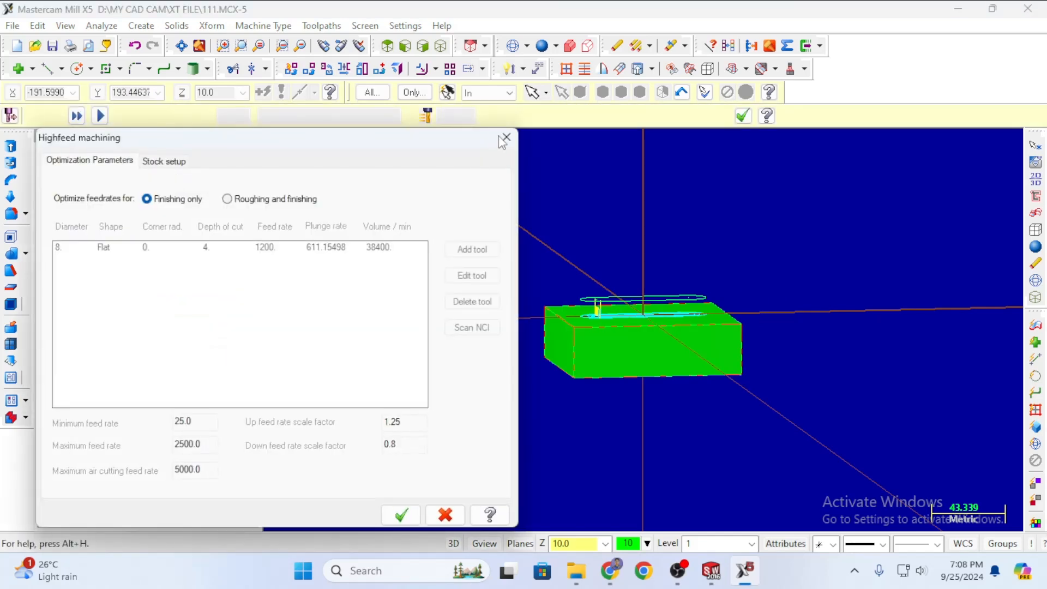
{"action": "left_click", "coordinate": [505, 138]}
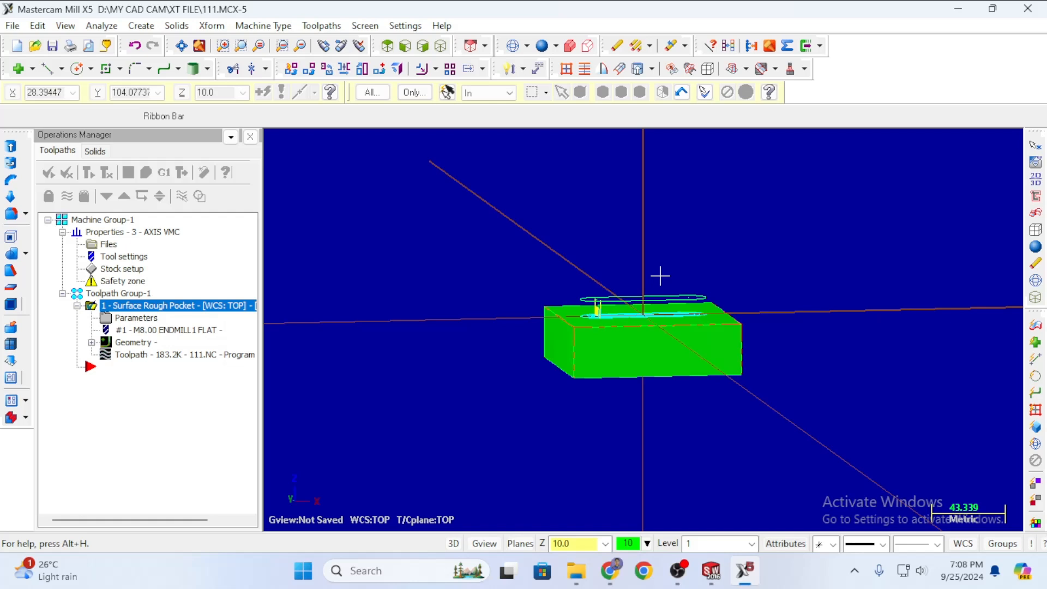
{"action": "mouse_move", "coordinate": [837, 263]}
{"action": "middle_mouse_down"}
{"action": "mouse_move", "coordinate": [820, 274]}
{"action": "mouse_move", "coordinate": [829, 260]}
{"action": "middle_mouse_up"}
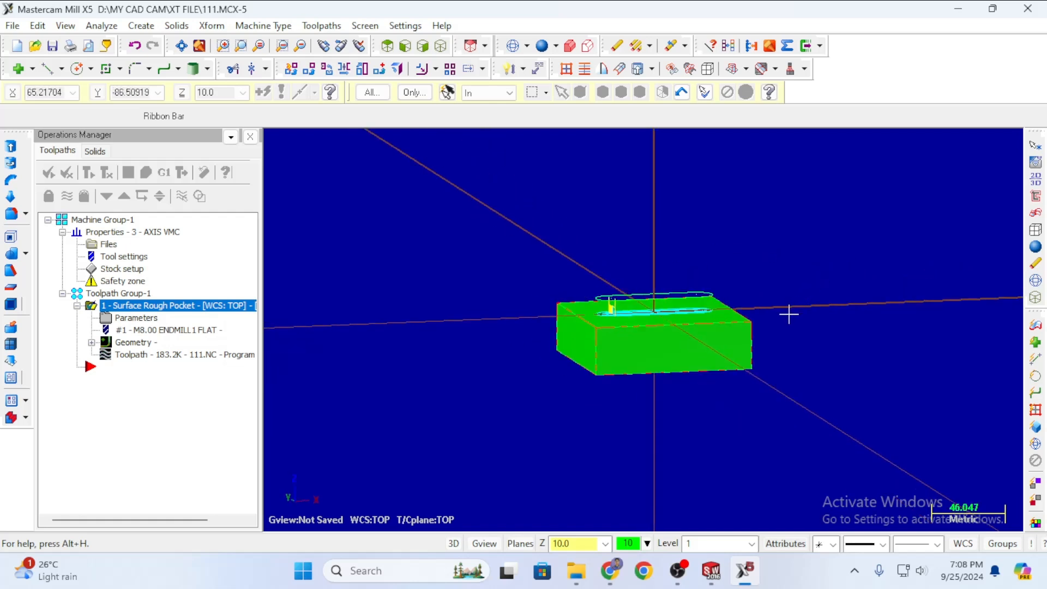